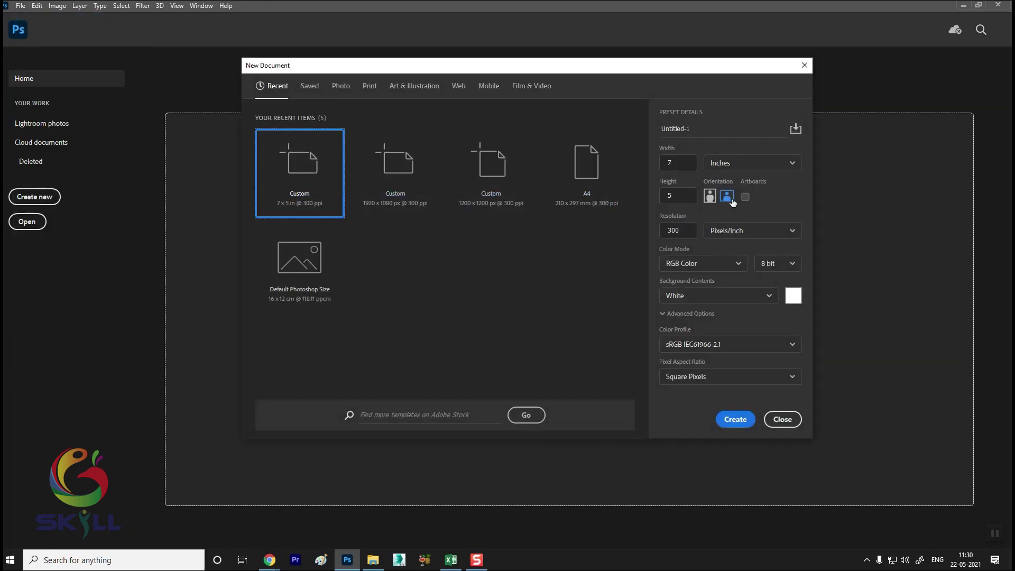
# Step: Create the blank 7 × 5 inch, 300 ppi document (2100 × 1500 px)
pyautogui.click(735, 418)
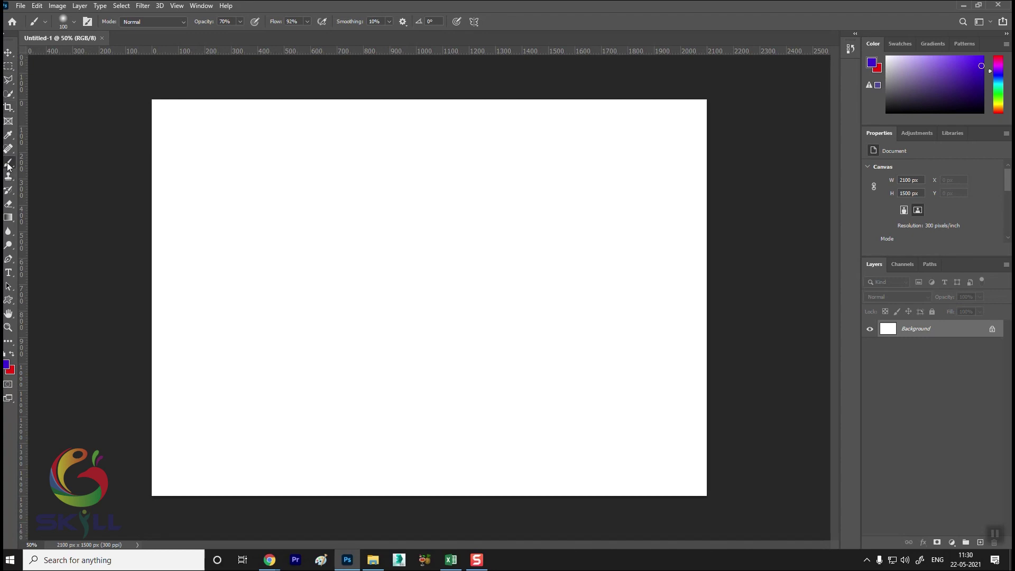
pyautogui.click(8, 52)
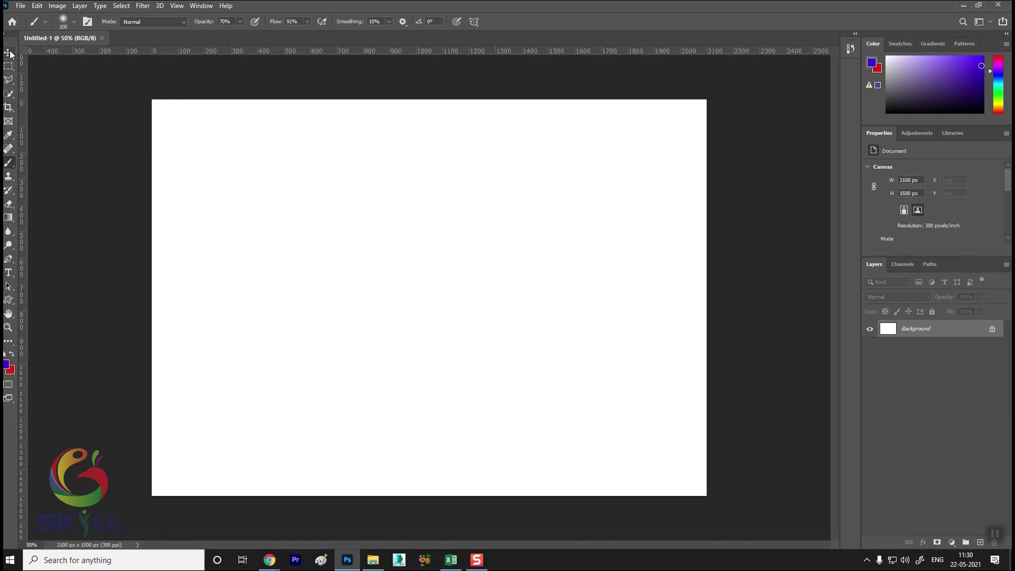
pyautogui.click(8, 165)
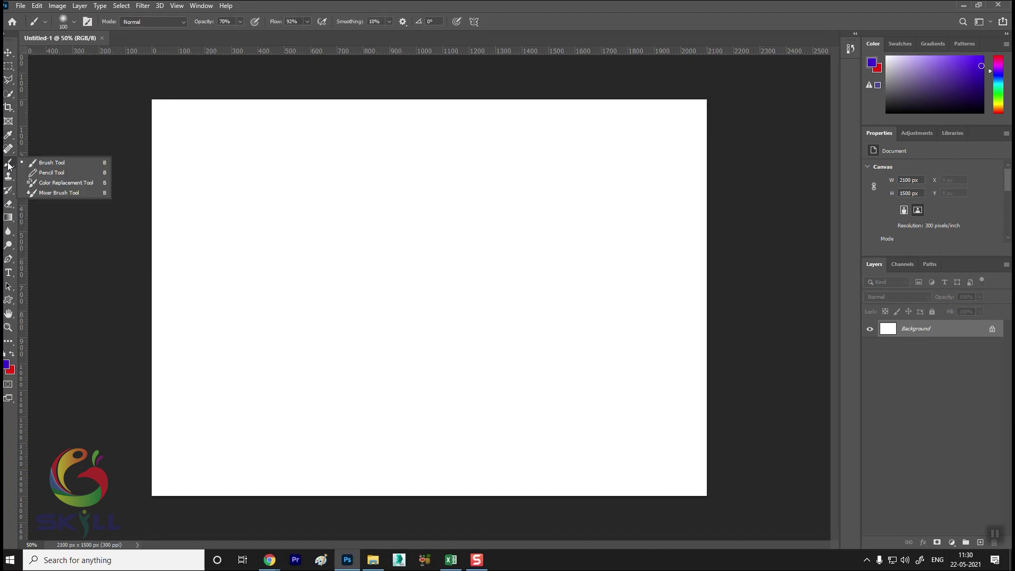
pyautogui.click(56, 164)
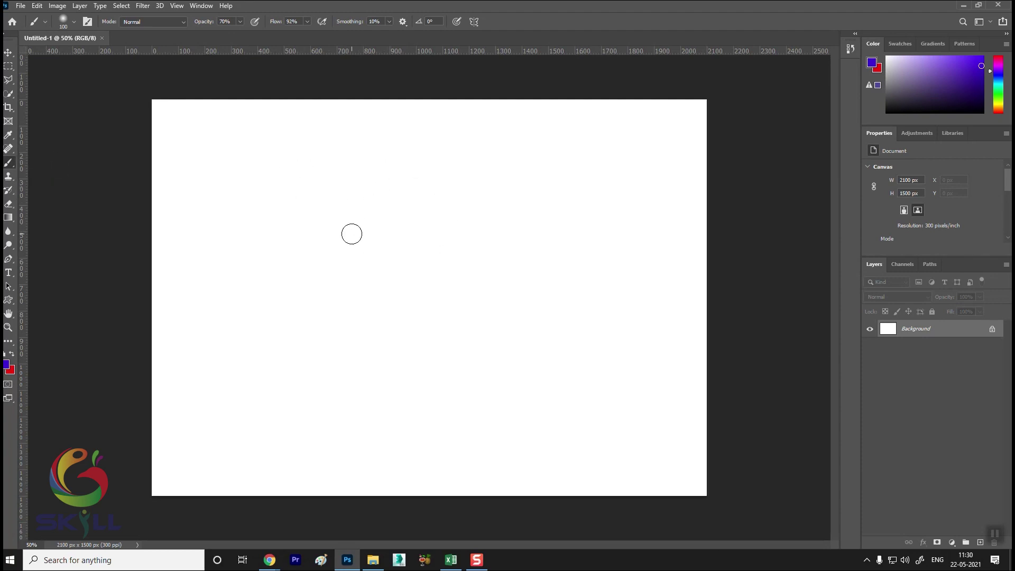
pyautogui.press('[')
pyautogui.press('[')
pyautogui.press('[')
pyautogui.press('[')
pyautogui.moveTo(333, 155); pyautogui.dragTo(346, 319)
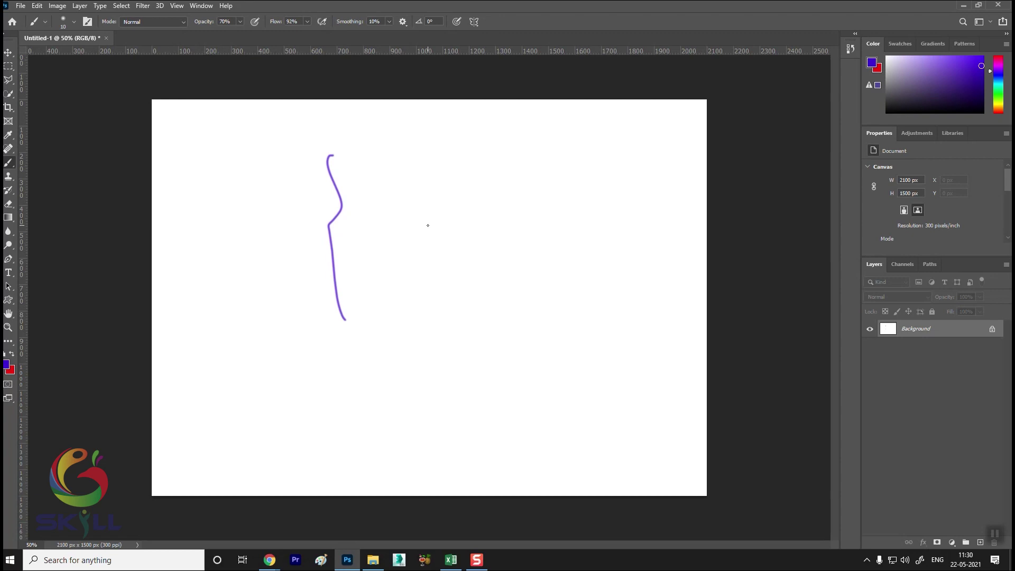
pyautogui.press(']')
pyautogui.press(']')
pyautogui.press(']')
pyautogui.press('[')
pyautogui.press('[')
pyautogui.press('[')
pyautogui.press('[')
pyautogui.press('[')
pyautogui.press('[')
pyautogui.press('[')
pyautogui.press('[')
pyautogui.press('[')
pyautogui.press('[')
pyautogui.press('[')
pyautogui.press('[')
pyautogui.click(608, 153)
pyautogui.moveTo(602, 177); pyautogui.dragTo(592, 386)
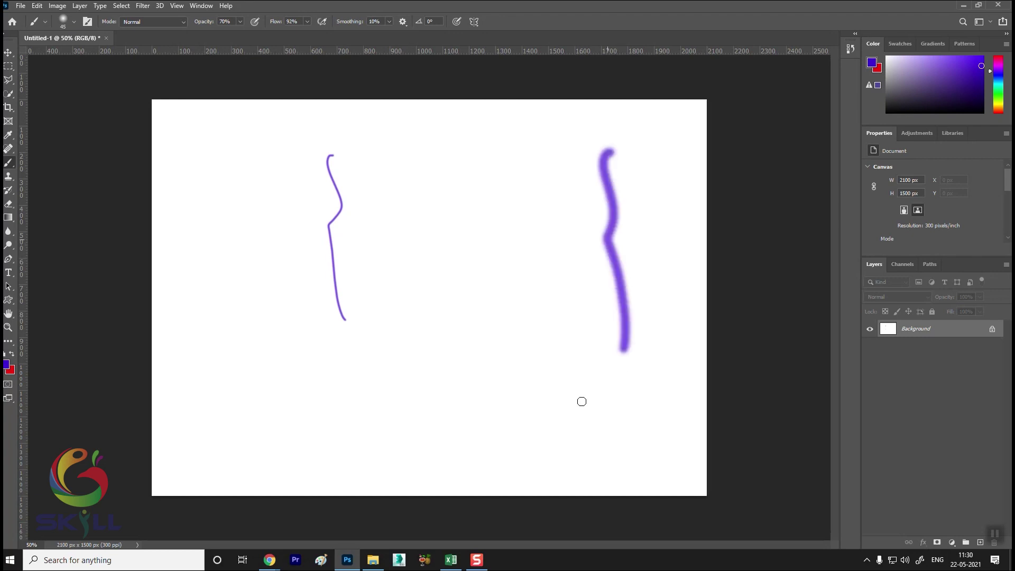
pyautogui.moveTo(339, 271); pyautogui.dragTo(419, 269)
pyautogui.moveTo(622, 294)
pyautogui.mouseDown()
pyautogui.moveTo(573, 320)
pyautogui.moveTo(558, 347)
pyautogui.mouseUp()
pyautogui.moveTo(439, 214)
pyautogui.mouseDown()
pyautogui.moveTo(453, 289)
pyautogui.moveTo(473, 264)
pyautogui.mouseUp()
pyautogui.moveTo(524, 385)
pyautogui.mouseDown()
pyautogui.moveTo(509, 283)
pyautogui.moveTo(522, 296)
pyautogui.mouseUp()
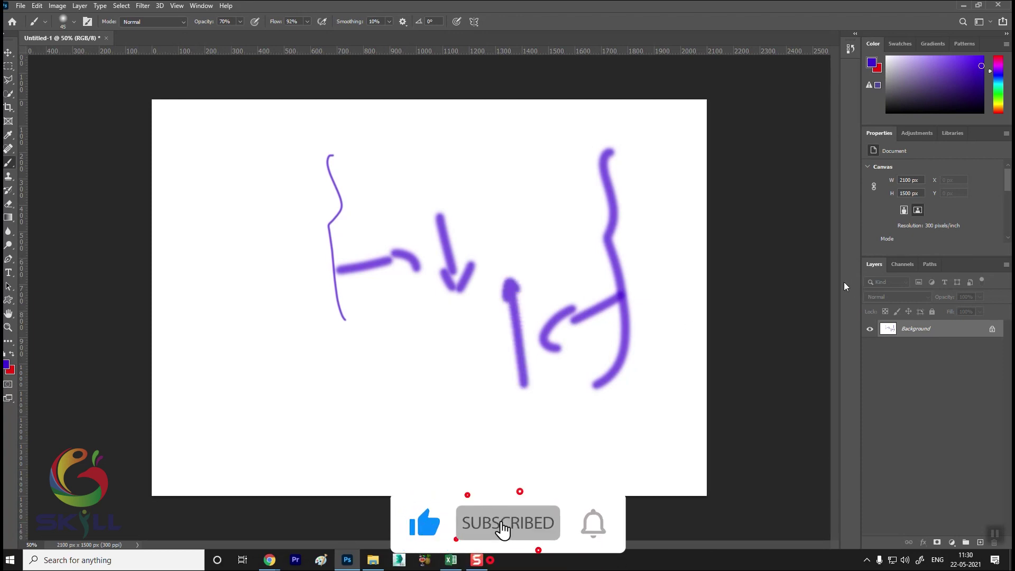
pyautogui.hotkey('ctrl', 'z')
pyautogui.hotkey('ctrl', 'z')
pyautogui.hotkey('ctrl', 'z')
pyautogui.hotkey('ctrl', 'z')
pyautogui.hotkey('ctrl', 'z')
pyautogui.hotkey('ctrl', 'z')
pyautogui.hotkey('ctrl', 'z')
pyautogui.hotkey('ctrl', 'z')
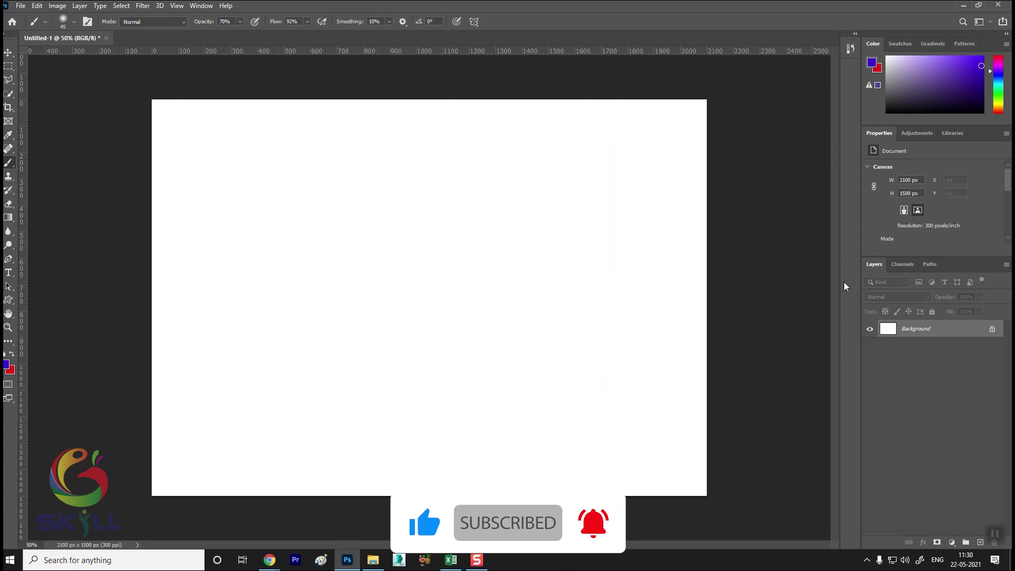
pyautogui.press(']')
pyautogui.press(']')
pyautogui.press(']')
pyautogui.press(']')
pyautogui.press(']')
pyautogui.press(']')
pyautogui.press(']')
pyautogui.press(']')
pyautogui.press(']')
pyautogui.press(']')
pyautogui.press(']')
pyautogui.press(']')
pyautogui.press(']')
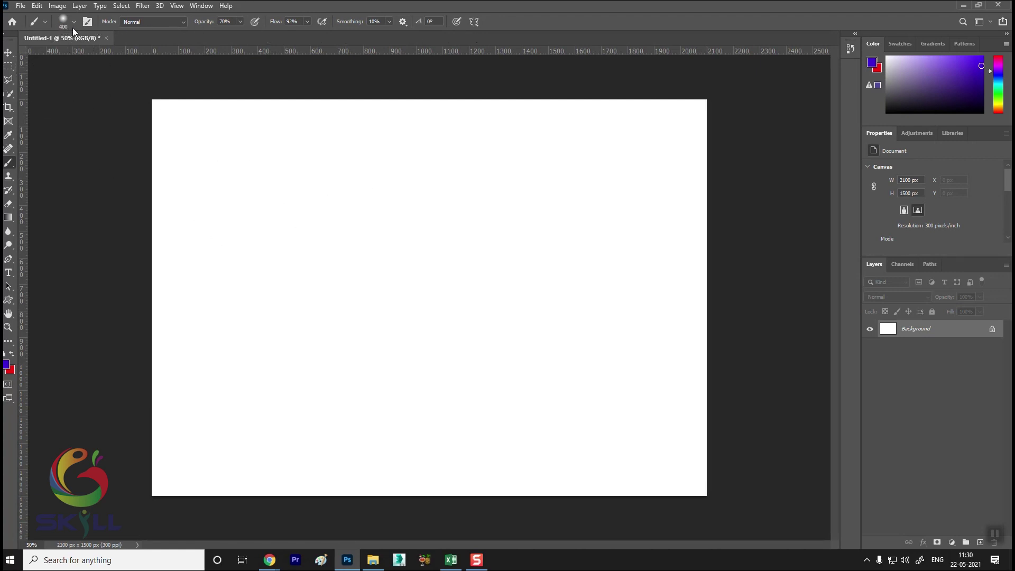
# Step: Set brush opacity and flow to 100% and add an empty Layer 1
pyautogui.click(239, 22)
pyautogui.moveTo(243, 33); pyautogui.dragTo(317, 34)
pyautogui.click(307, 22)
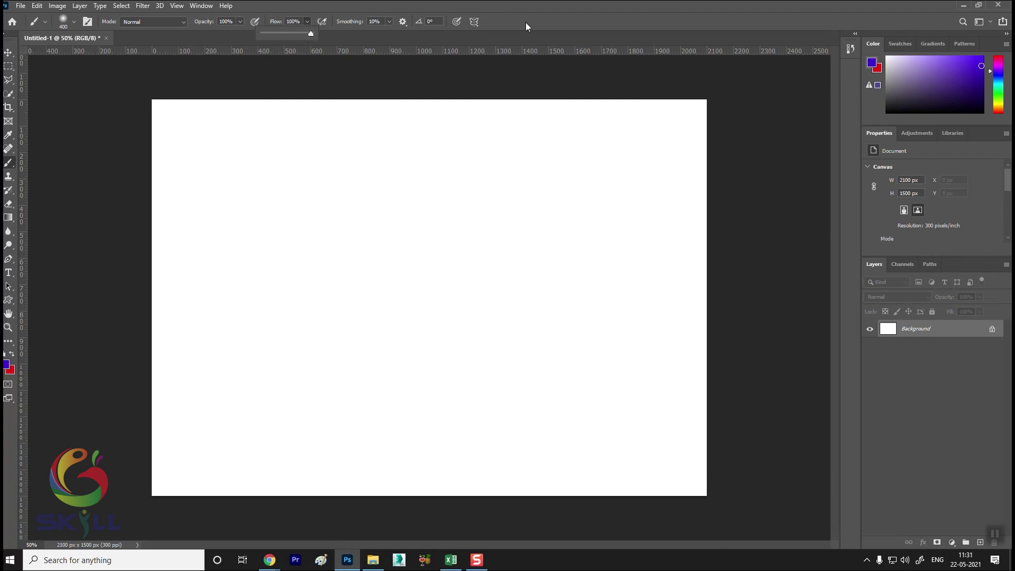
pyautogui.click(980, 542)
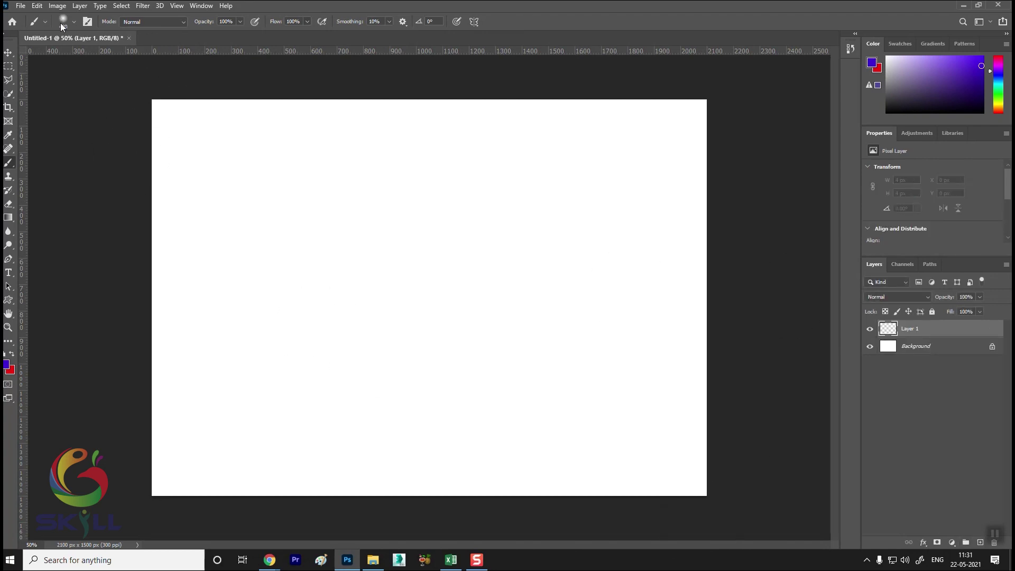
# Step: Choose the Hard Round brush preset and browse the General and Dry Media brush folders
pyautogui.click(75, 22)
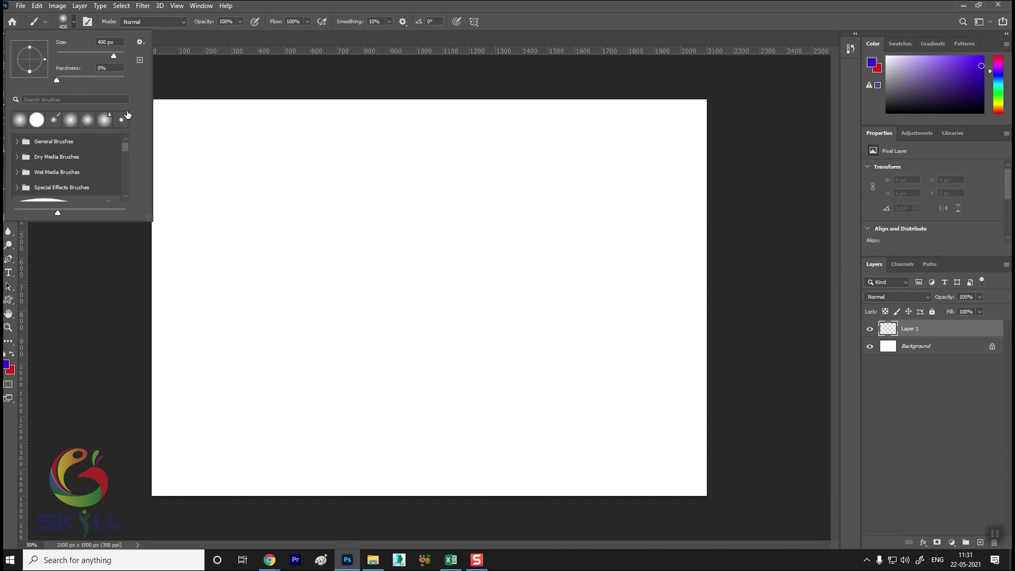
pyautogui.moveTo(126, 147)
pyautogui.mouseDown()
pyautogui.moveTo(128, 213)
pyautogui.moveTo(129, 121)
pyautogui.moveTo(127, 210)
pyautogui.moveTo(127, 142)
pyautogui.mouseUp()
pyautogui.click(19, 119)
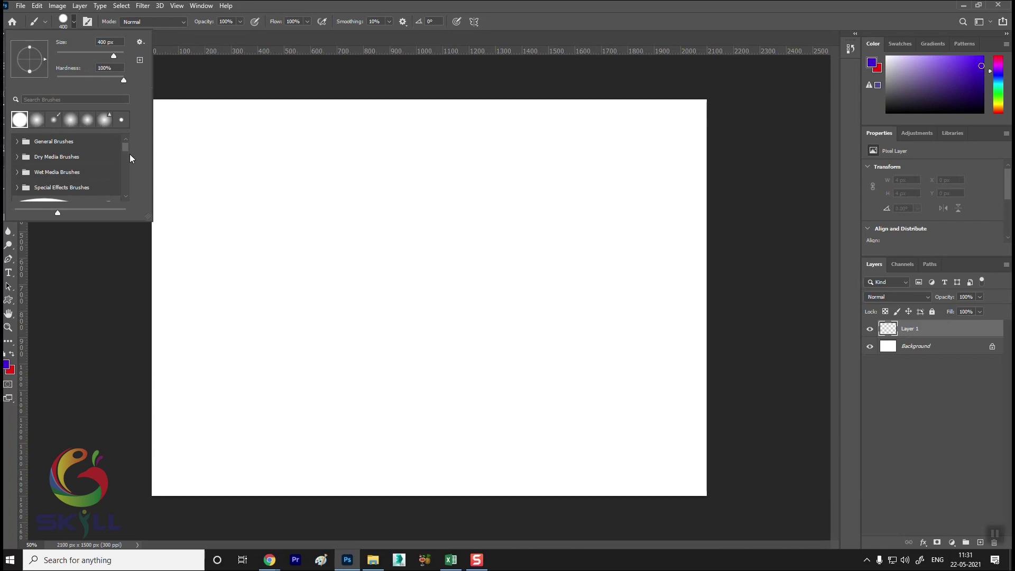
pyautogui.click(18, 142)
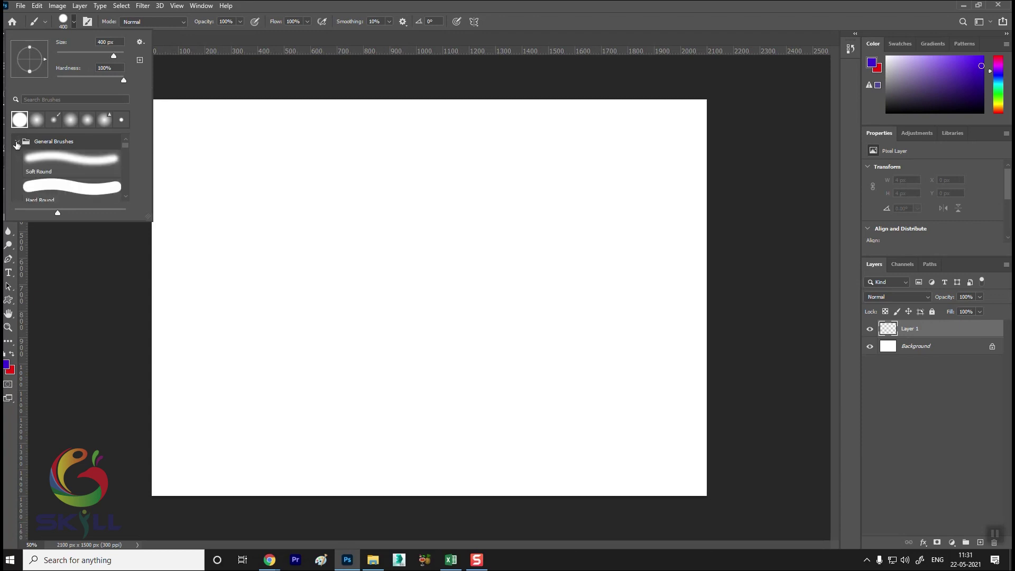
pyautogui.click(17, 142)
pyautogui.click(17, 157)
pyautogui.click(99, 160)
pyautogui.moveTo(123, 148); pyautogui.dragTo(123, 196)
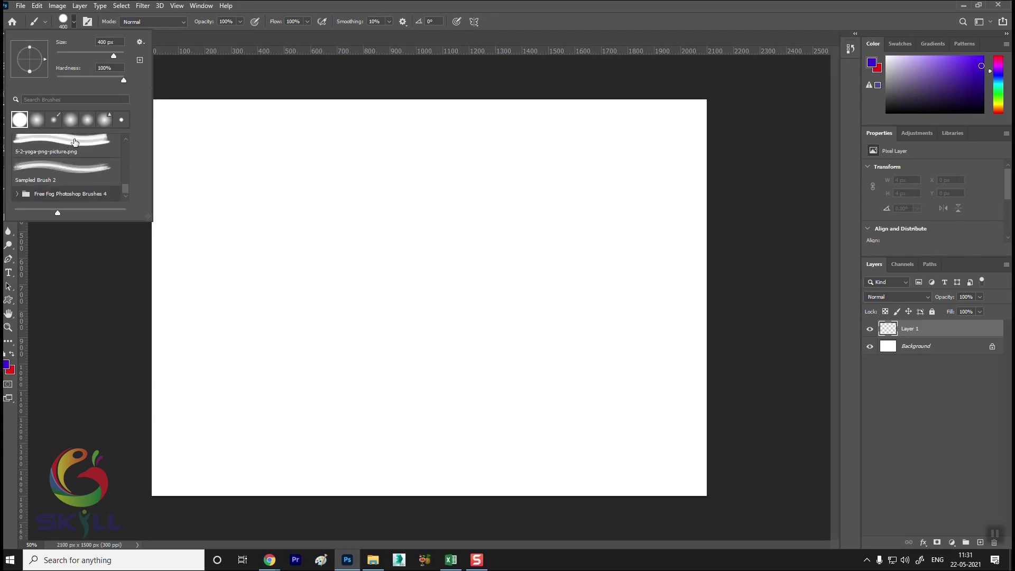
# Step: Paint a thick hard-edged purple stroke rising toward the upper right
pyautogui.click(327, 8)
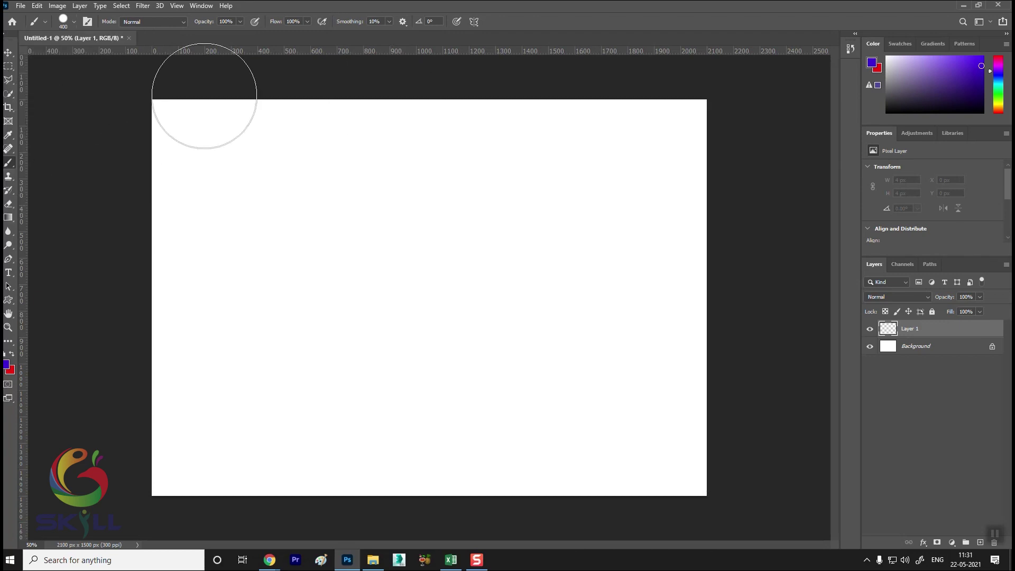
pyautogui.press('[')
pyautogui.press('[')
pyautogui.press('[')
pyautogui.press('[')
pyautogui.press('[')
pyautogui.moveTo(201, 273); pyautogui.dragTo(347, 225)
pyautogui.moveTo(411, 215); pyautogui.dragTo(609, 155)
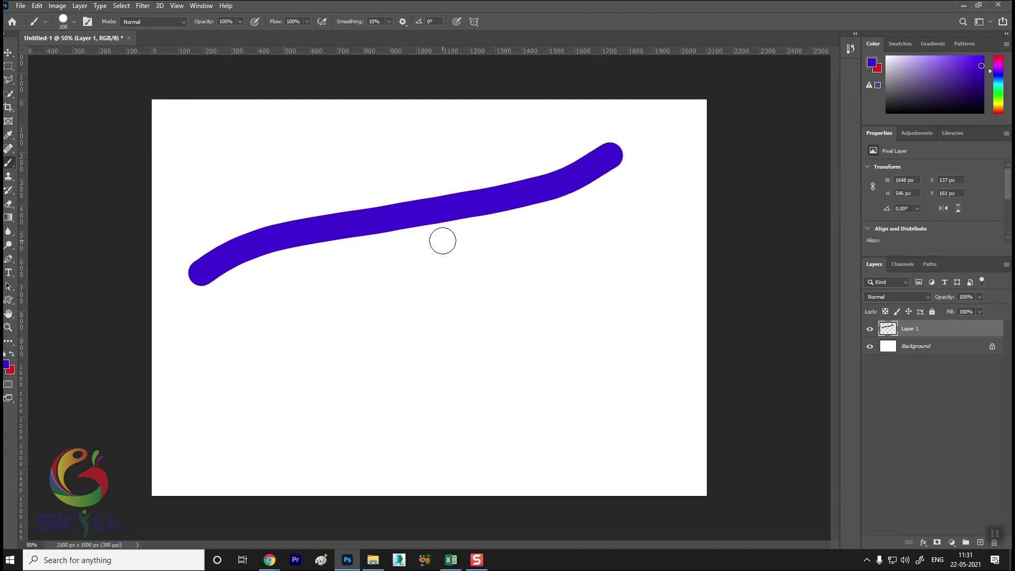
# Step: Paint a soft-edged purple stroke below it with Soft Round, then show Brush Settings
pyautogui.click(74, 23)
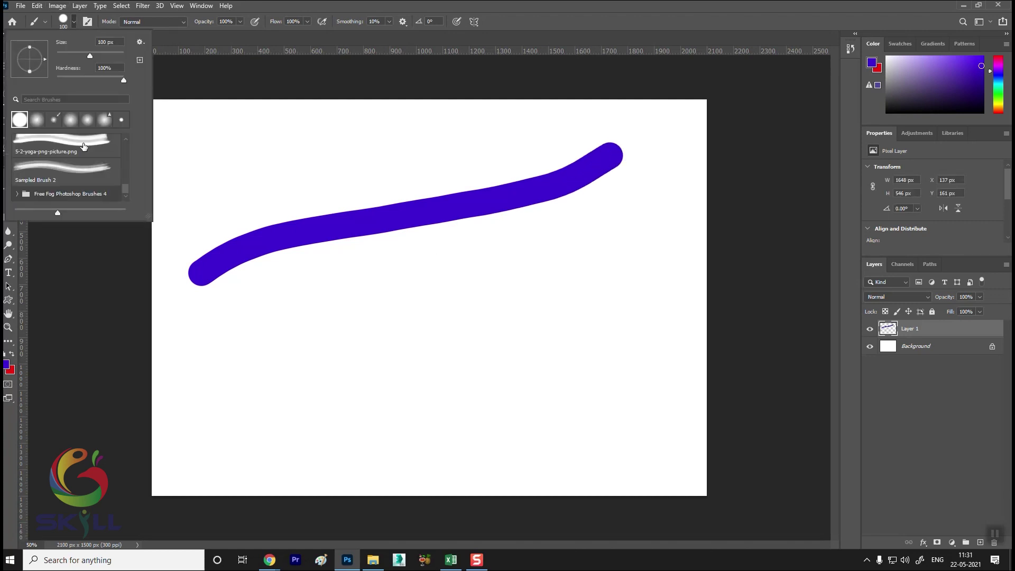
pyautogui.click(19, 119)
pyautogui.moveTo(231, 344); pyautogui.dragTo(599, 249)
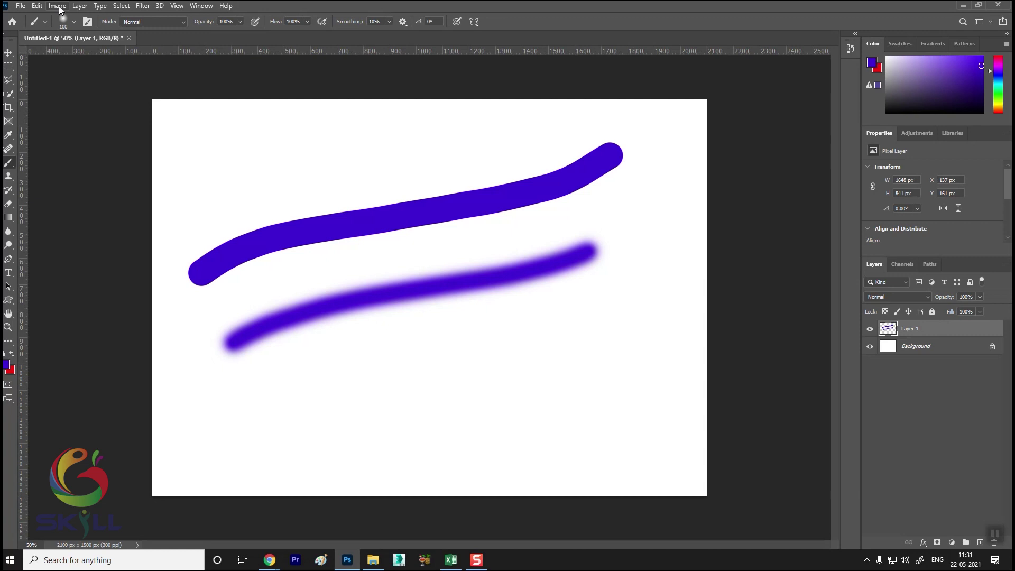
pyautogui.click(89, 23)
pyautogui.moveTo(761, 63)
pyautogui.mouseDown()
pyautogui.moveTo(760, 96)
pyautogui.moveTo(723, 75)
pyautogui.mouseUp()
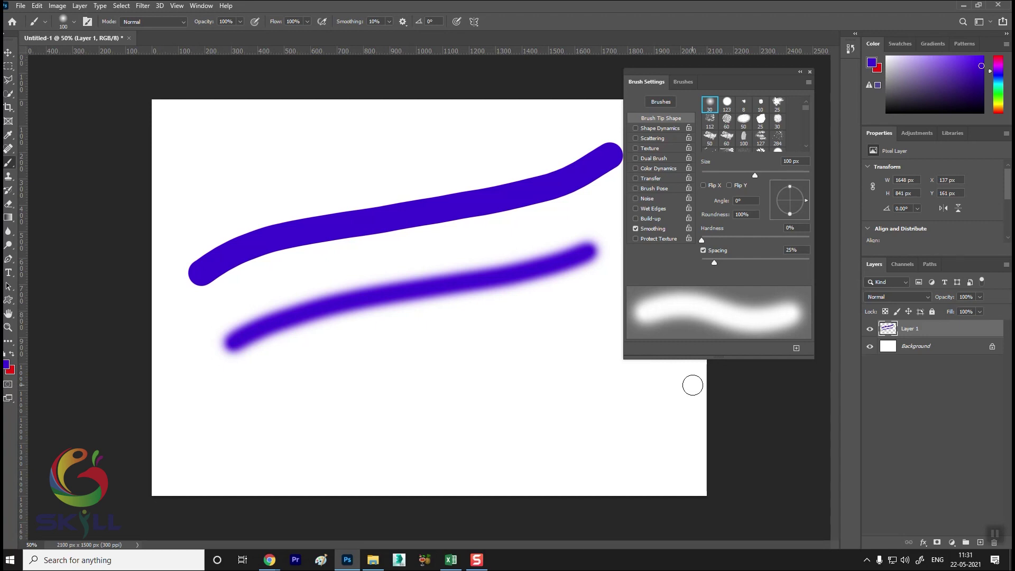
# Step: Stamp purple Grass brush marks on the lower canvas and over the strokes
pyautogui.moveTo(721, 357); pyautogui.dragTo(721, 468)
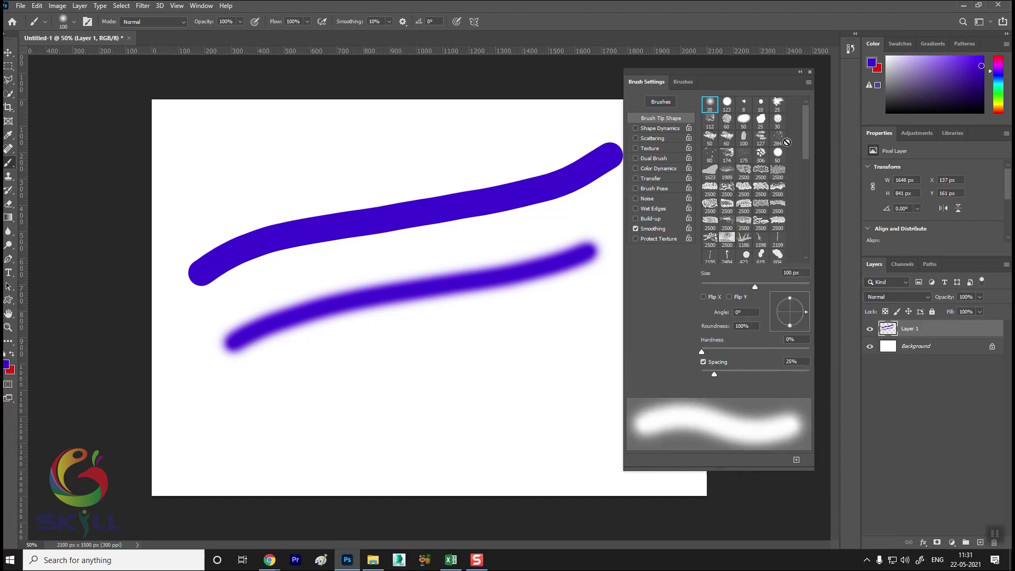
pyautogui.moveTo(805, 132)
pyautogui.mouseDown()
pyautogui.moveTo(804, 252)
pyautogui.moveTo(804, 95)
pyautogui.mouseUp()
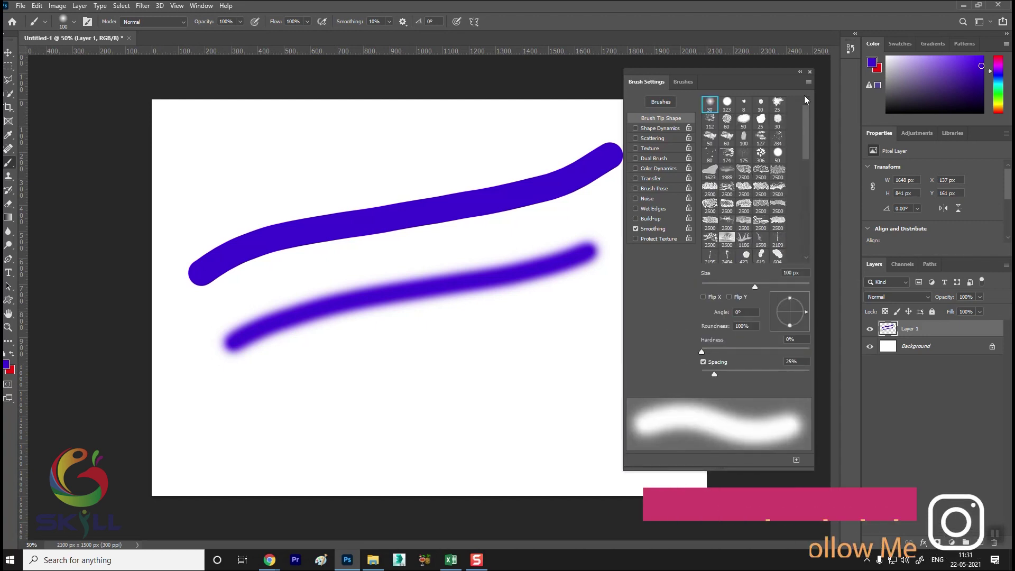
pyautogui.click(685, 82)
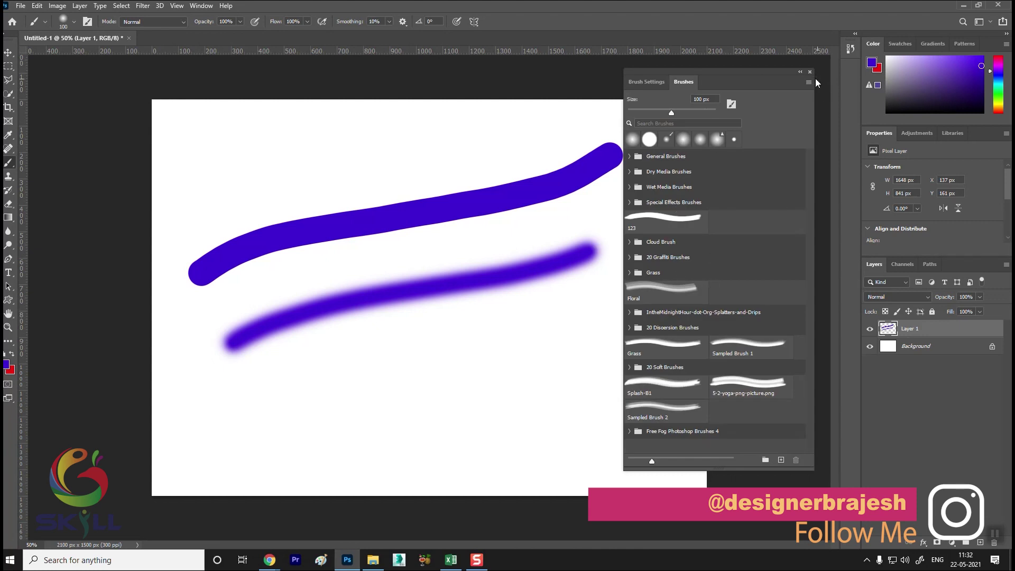
pyautogui.click(664, 346)
pyautogui.click(429, 355)
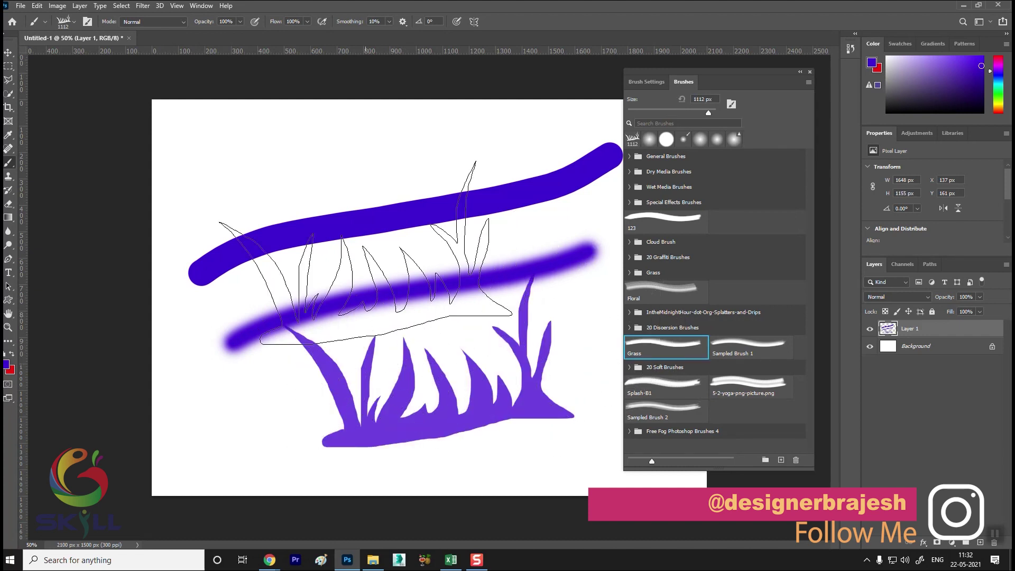
pyautogui.click(360, 198)
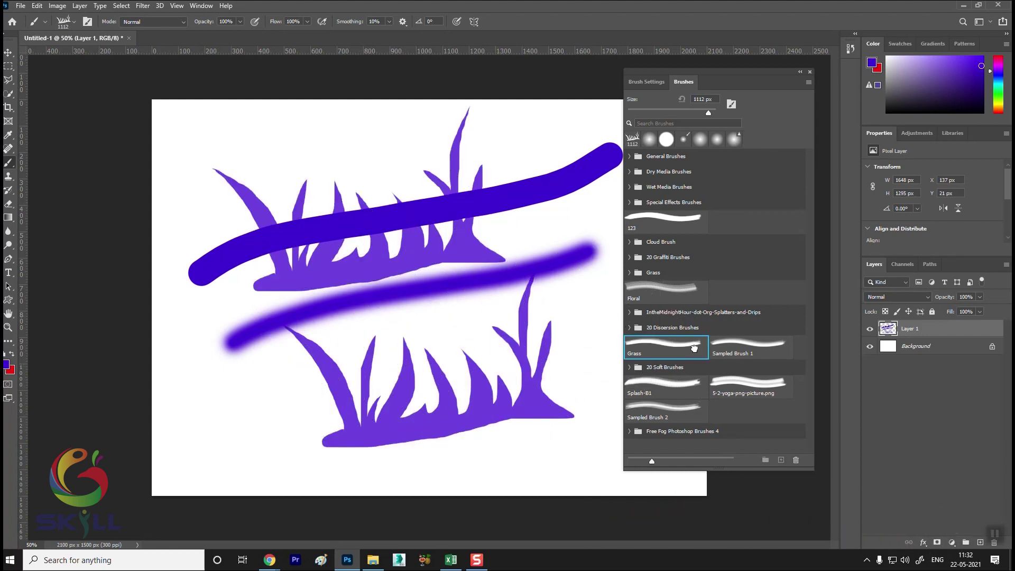
# Step: Scatter Dispersion 2 fragments, then clear all artwork from Layer 1
pyautogui.click(629, 328)
pyautogui.click(760, 346)
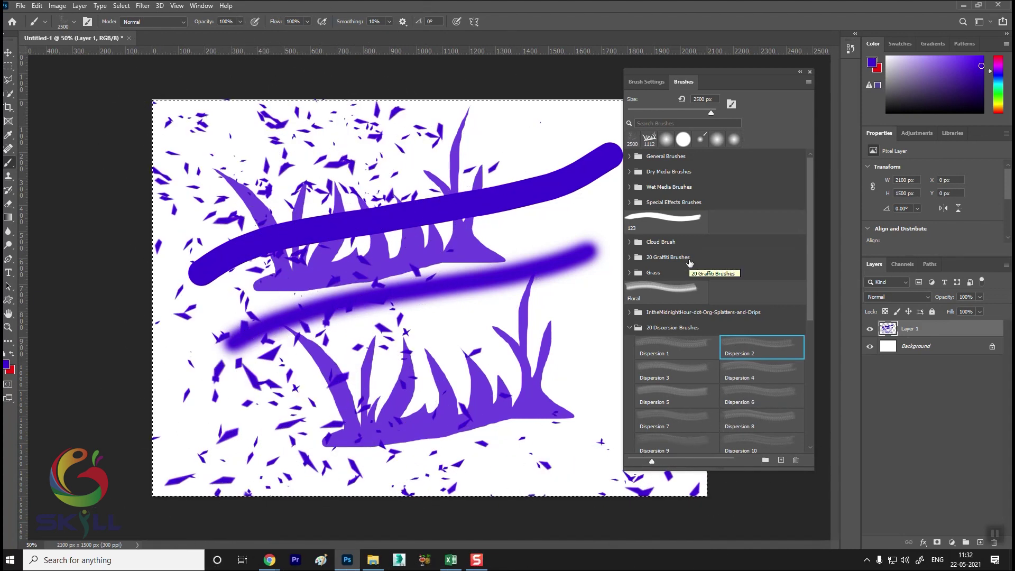
pyautogui.hotkey('ctrl', 'a')
pyautogui.press('Delete')
pyautogui.hotkey('ctrl', 'd')
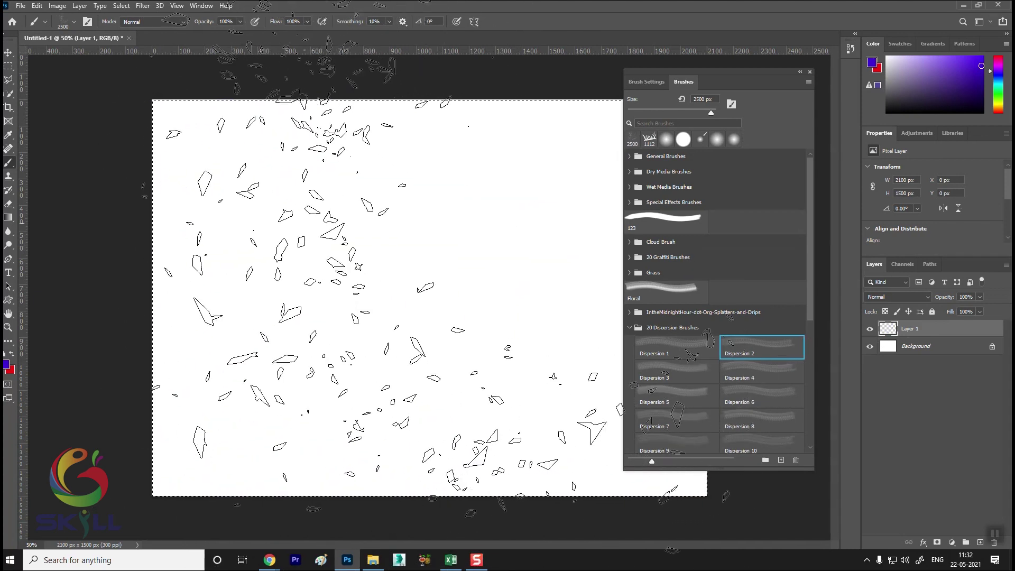
# Step: Stamp purple and red Dispersion 2 fragments across the canvas at 1400 px
pyautogui.press('[')
pyautogui.press('[')
pyautogui.press('[')
pyautogui.press('[')
pyautogui.press('[')
pyautogui.press('[')
pyautogui.press('[')
pyautogui.press('[')
pyautogui.press('[')
pyautogui.press('[')
pyautogui.press('[')
pyautogui.click(349, 280)
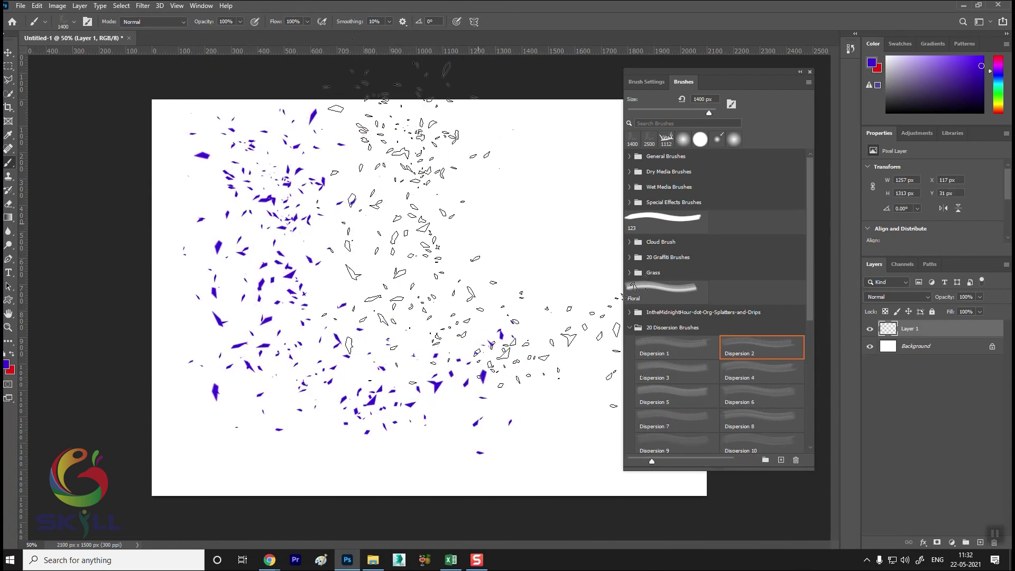
pyautogui.press('x')
pyautogui.click(318, 352)
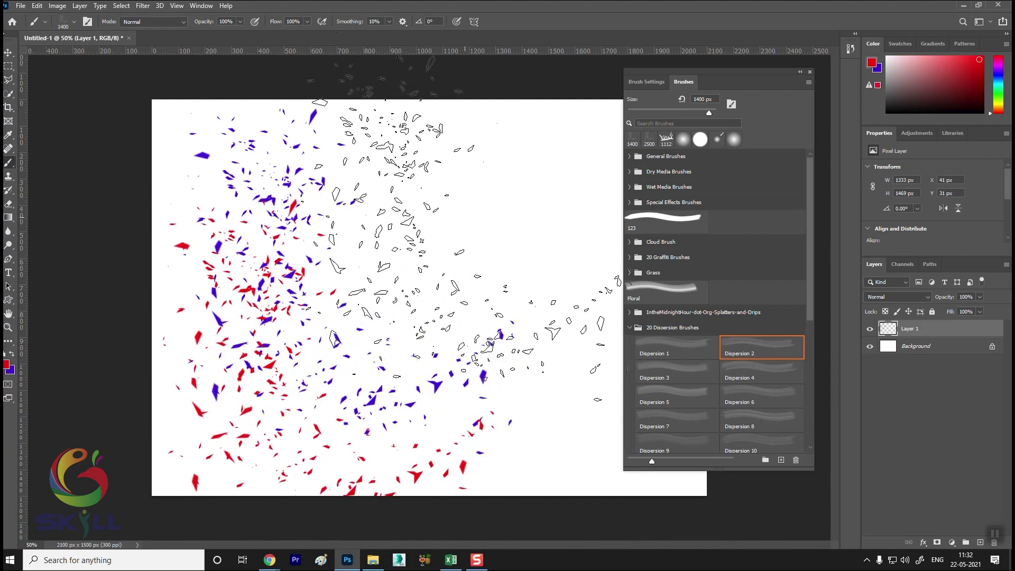
pyautogui.click(497, 291)
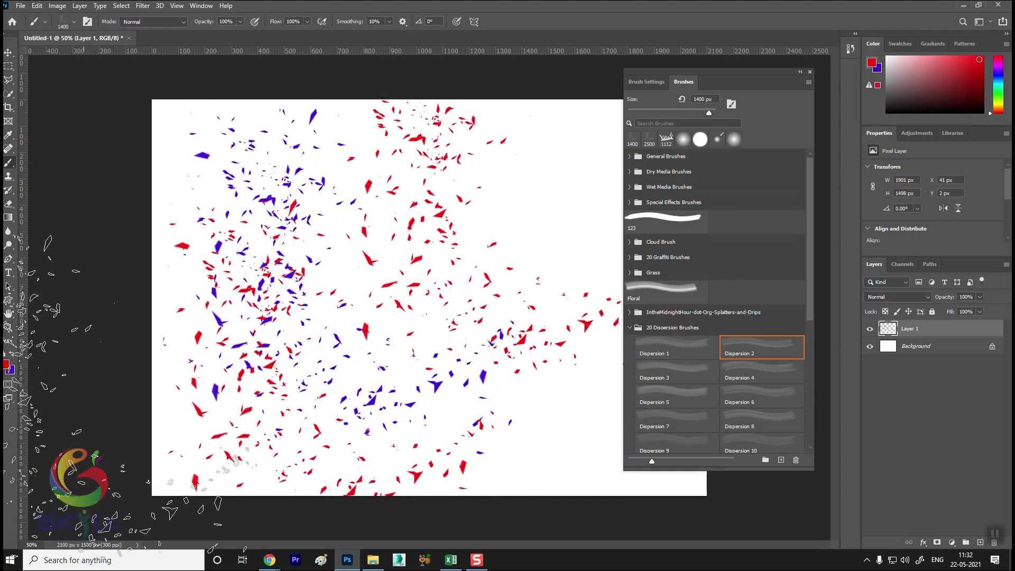
# Step: Set the foreground colour to yellow in the Color Picker
pyautogui.click(6, 365)
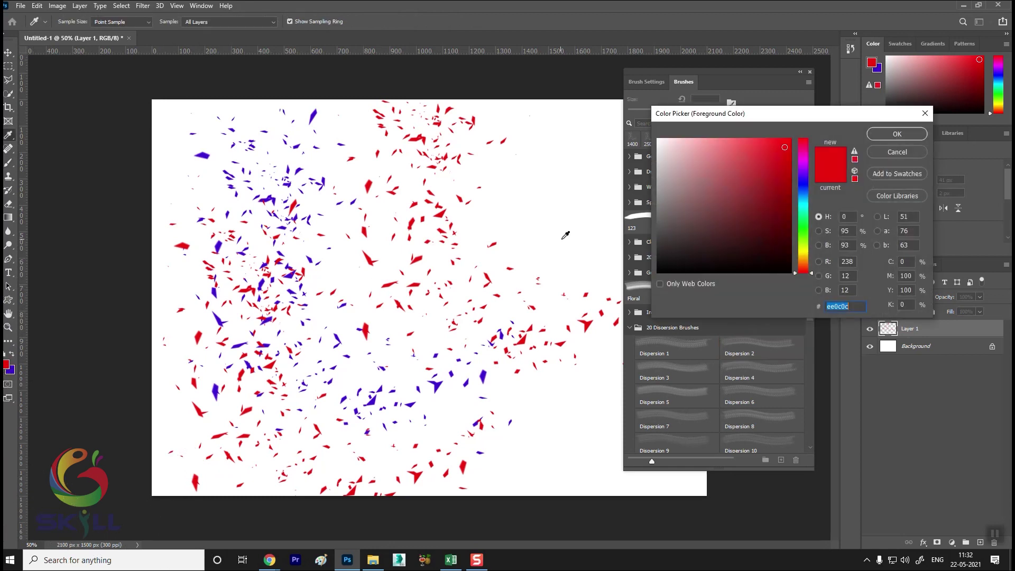
pyautogui.moveTo(803, 219); pyautogui.dragTo(804, 250)
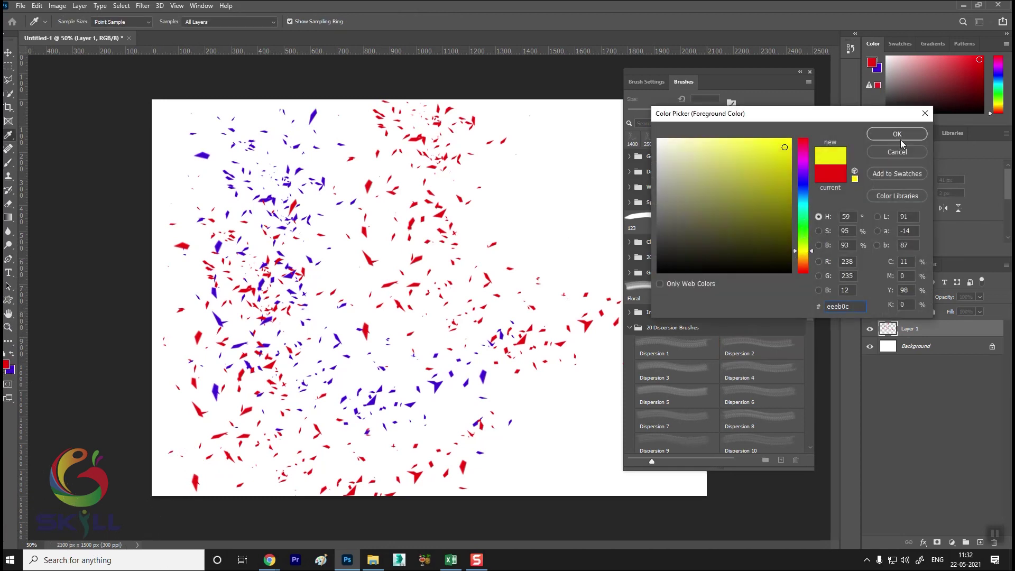
pyautogui.click(897, 135)
# Step: Stamp yellow Dispersion 2 splatter on the right and browse the Special Effects Brushes
pyautogui.press('[')
pyautogui.click(550, 333)
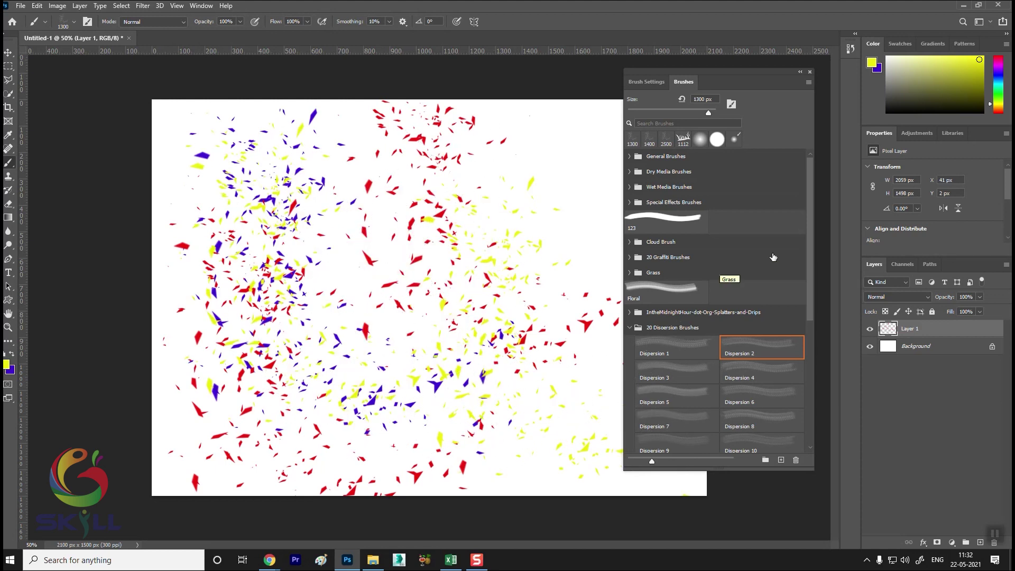
pyautogui.moveTo(725, 71)
pyautogui.mouseDown()
pyautogui.moveTo(757, 82)
pyautogui.moveTo(741, 81)
pyautogui.mouseUp()
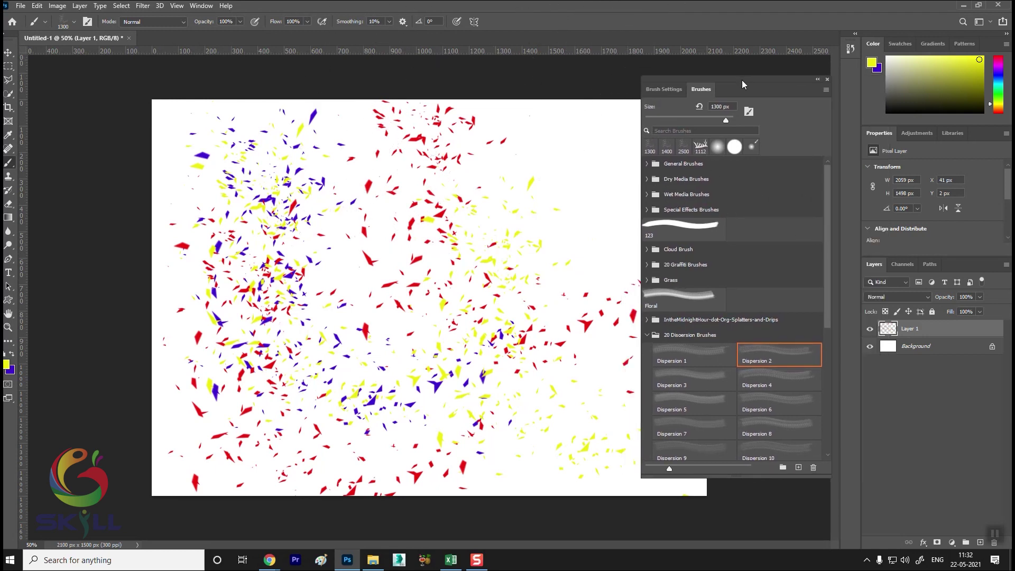
pyautogui.click(646, 210)
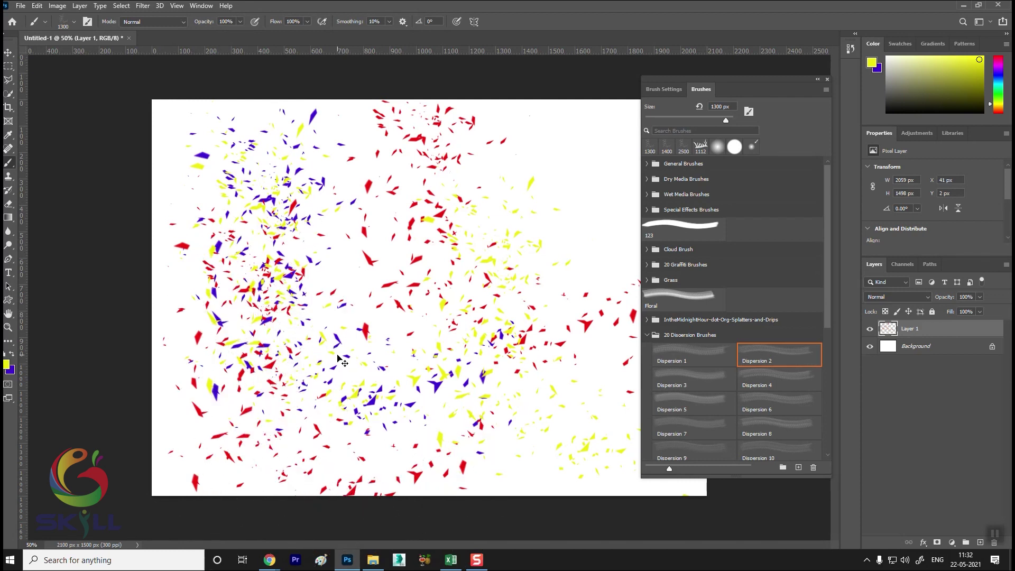
# Step: Erase all the splatter from Layer 1 and drop the selection
pyautogui.hotkey('ctrl', 'a')
pyautogui.press('Delete')
pyautogui.press('v')
pyautogui.hotkey('ctrl', '-')
pyautogui.hotkey('ctrl', '+')
pyautogui.hotkey('ctrl', 'd')
# Step: Close the Brushes panel and float the document in its own narrower window at 33.3%
pyautogui.moveTo(735, 81); pyautogui.dragTo(755, 75)
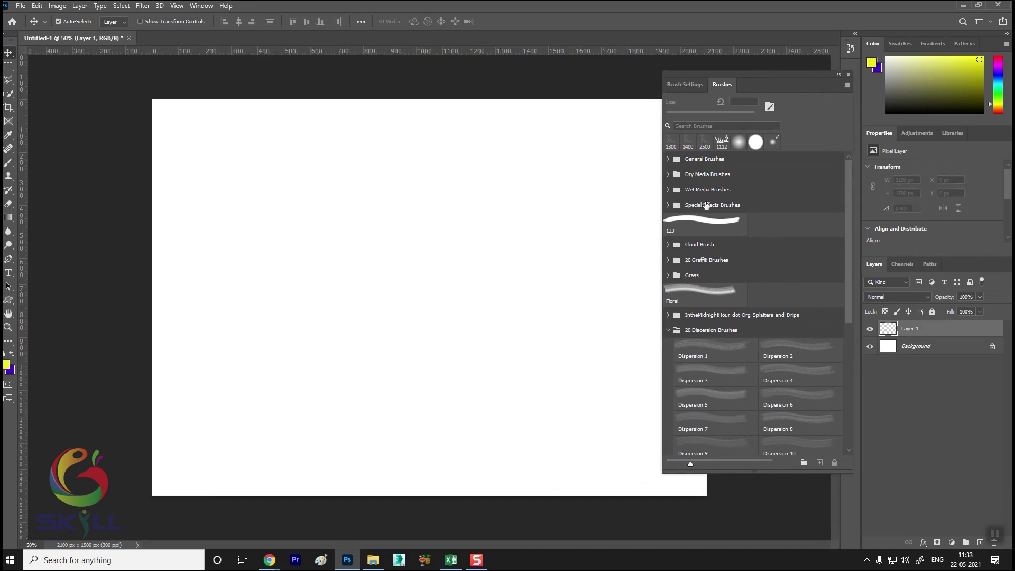
pyautogui.click(848, 75)
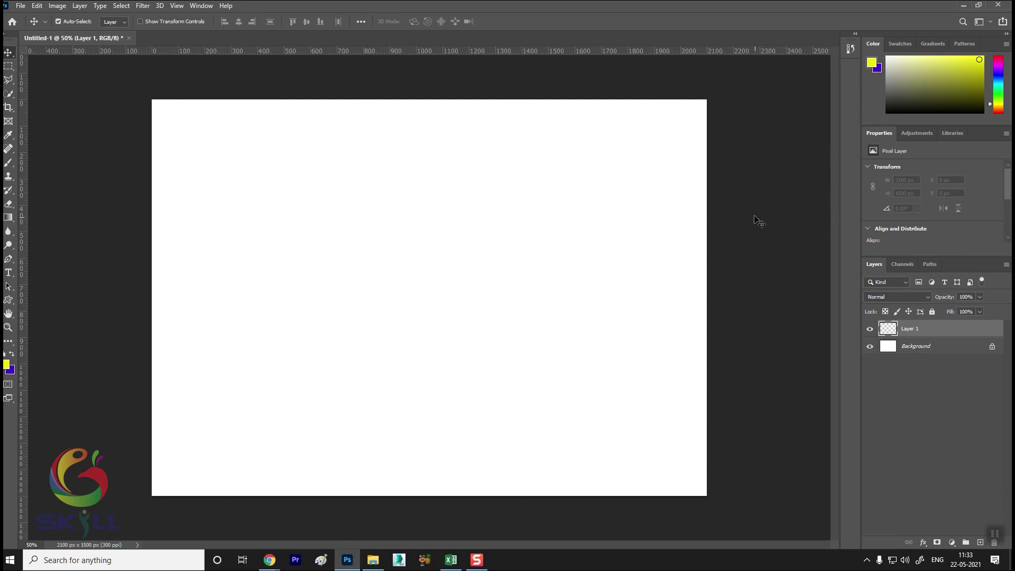
pyautogui.moveTo(89, 38); pyautogui.dragTo(159, 90)
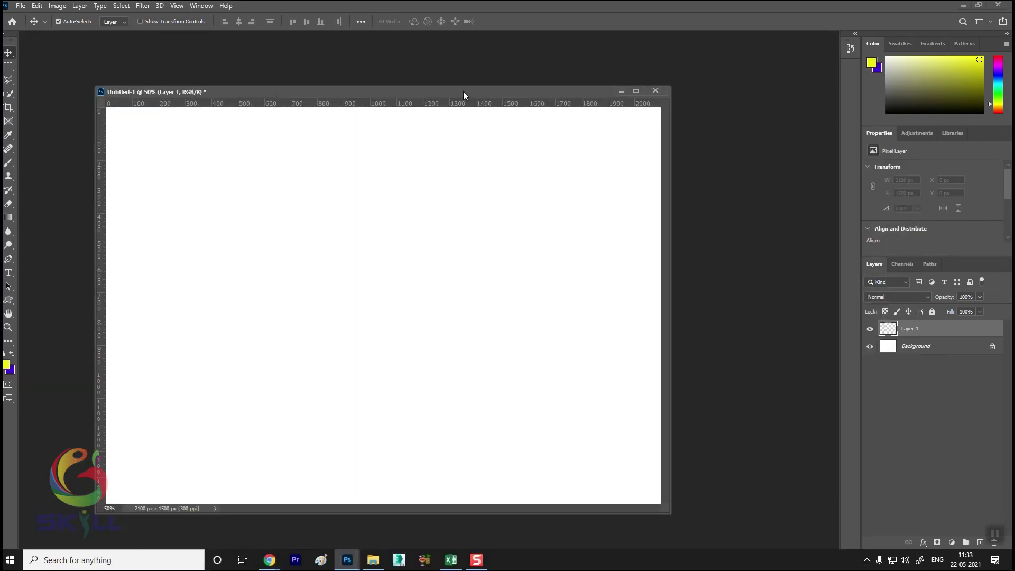
pyautogui.moveTo(463, 92); pyautogui.dragTo(360, 70)
pyautogui.hotkey('ctrl', '-')
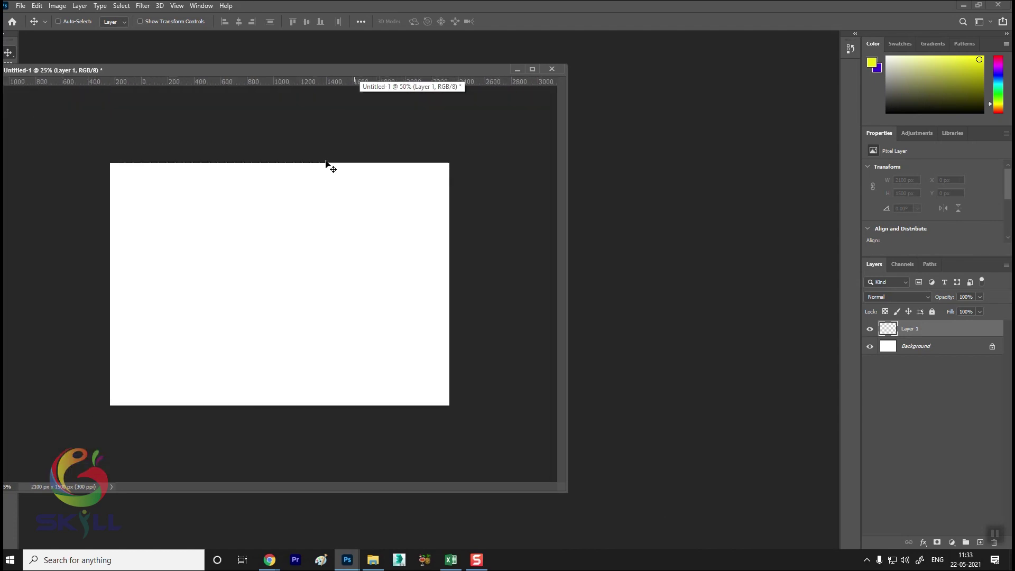
pyautogui.moveTo(256, 70)
pyautogui.mouseDown()
pyautogui.moveTo(368, 71)
pyautogui.moveTo(281, 58)
pyautogui.mouseUp()
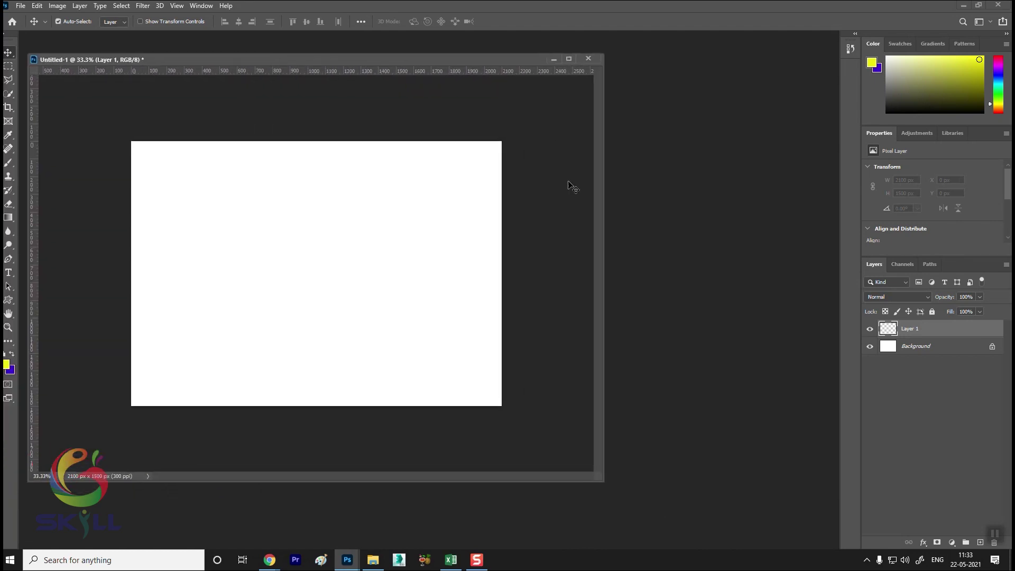
pyautogui.moveTo(603, 181); pyautogui.dragTo(539, 182)
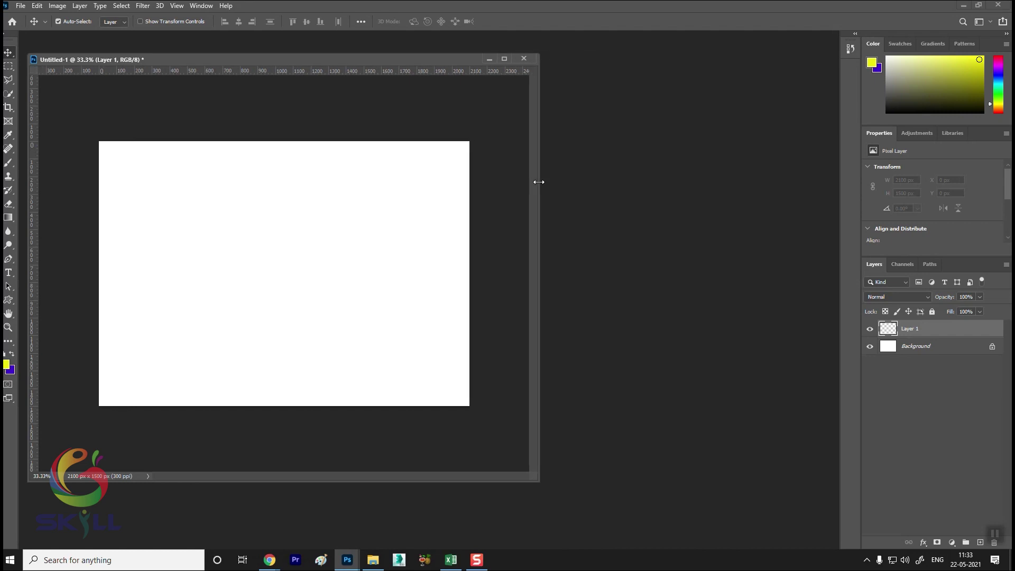
# Step: Show Brush Settings and test-stamp a brush mark, then undo it
pyautogui.click(9, 162)
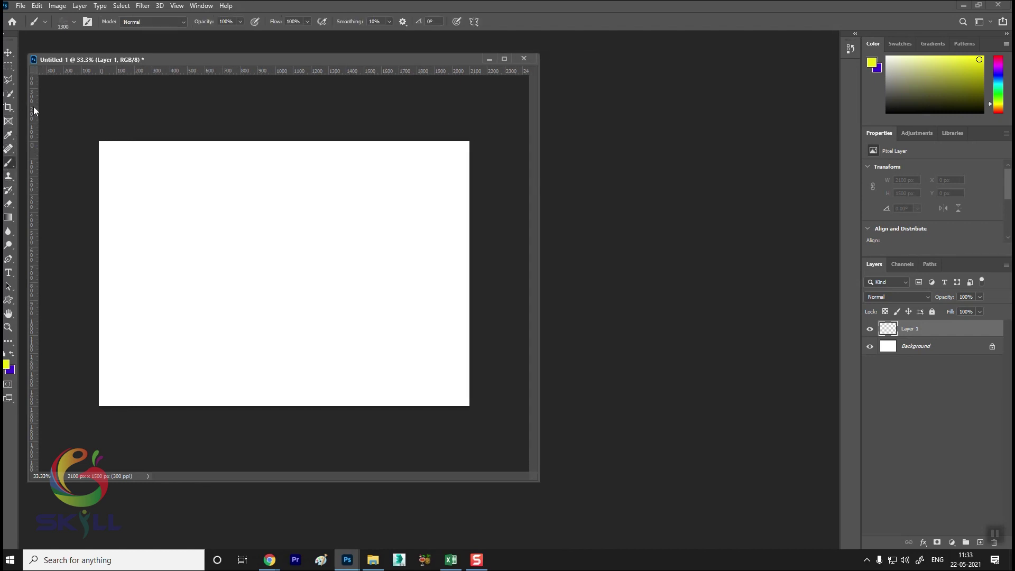
pyautogui.click(85, 22)
pyautogui.moveTo(727, 72); pyautogui.dragTo(653, 52)
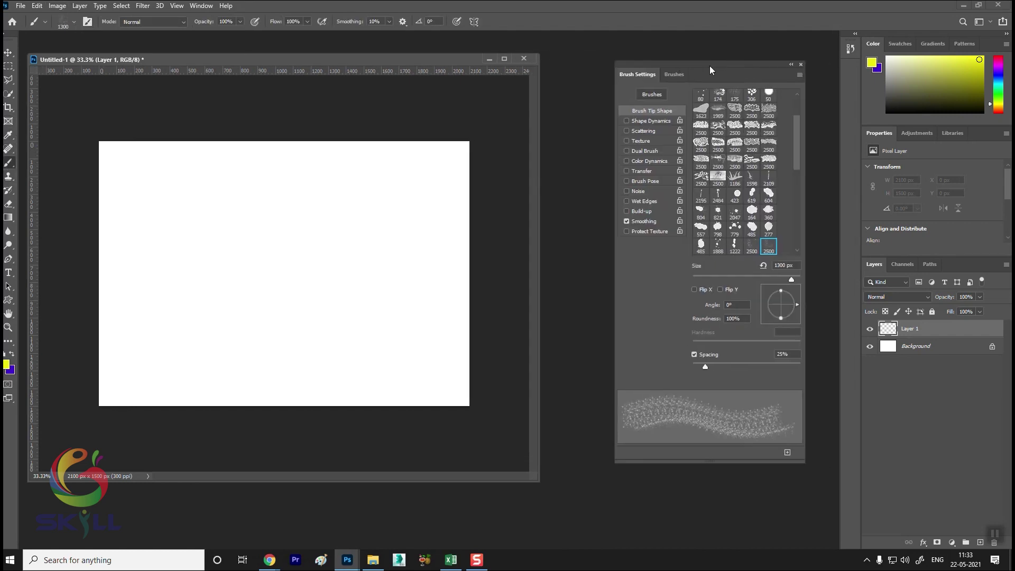
pyautogui.click(216, 275)
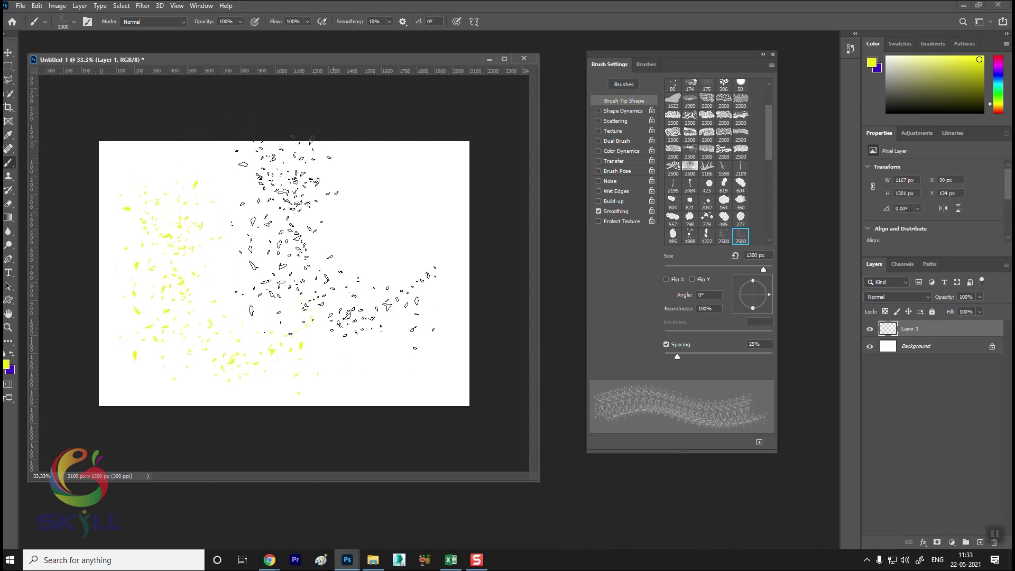
pyautogui.hotkey('ctrl', 'z')
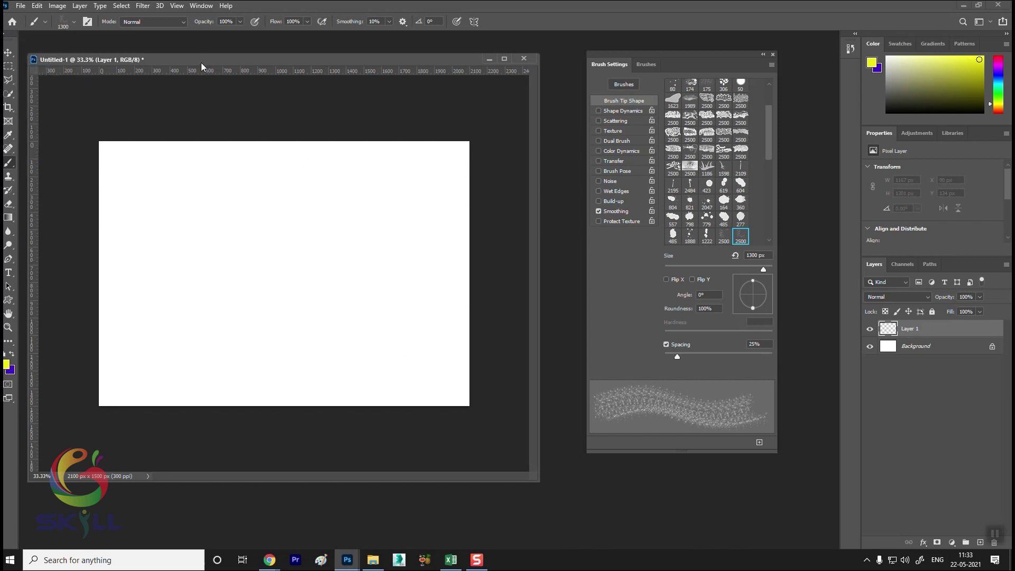
# Step: Dock the document back as a tab, close Brush Settings and zoom to 50%
pyautogui.moveTo(201, 63); pyautogui.dragTo(195, 38)
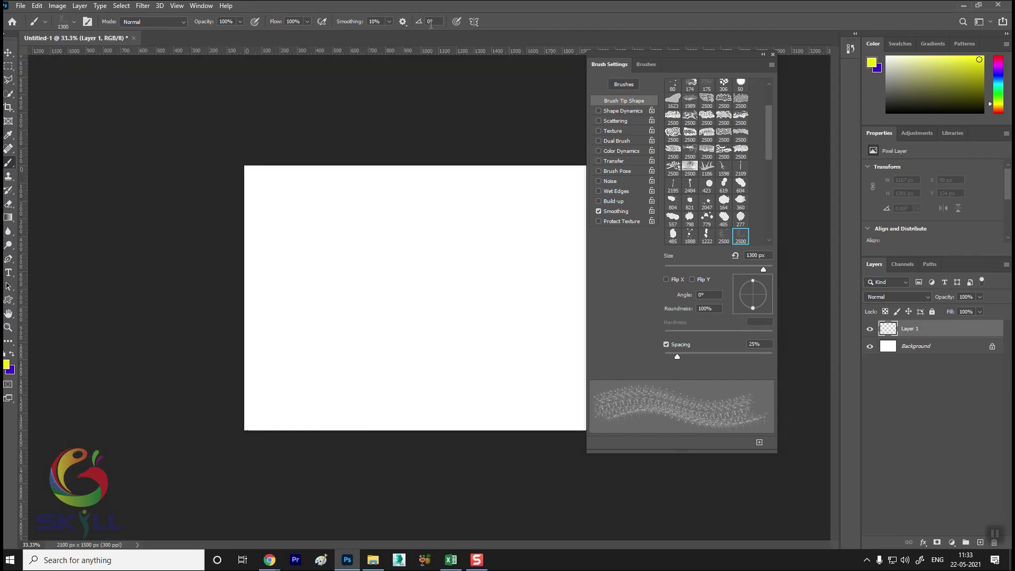
pyautogui.moveTo(674, 61); pyautogui.dragTo(718, 89)
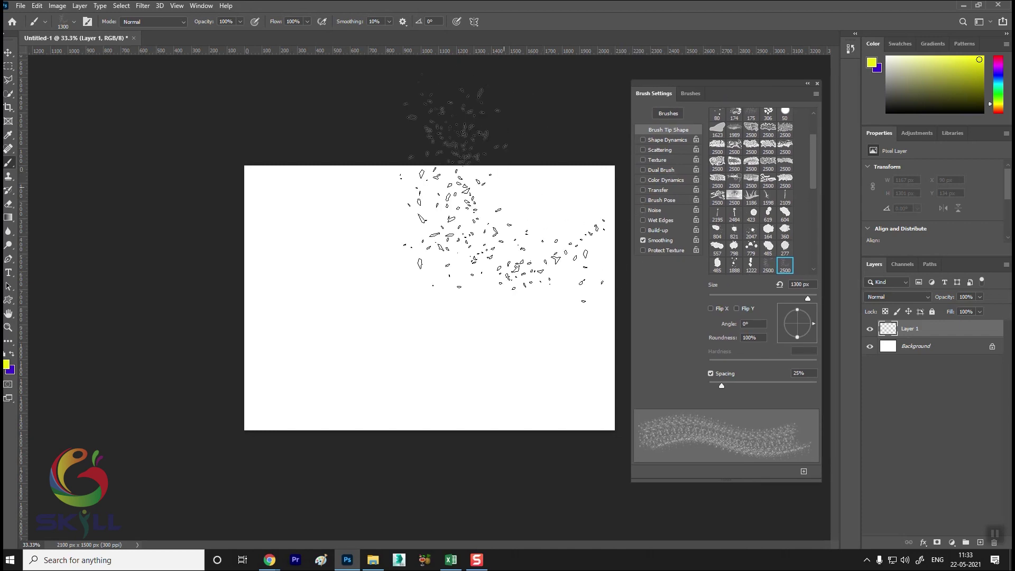
pyautogui.click(818, 83)
pyautogui.hotkey('ctrl', '+')
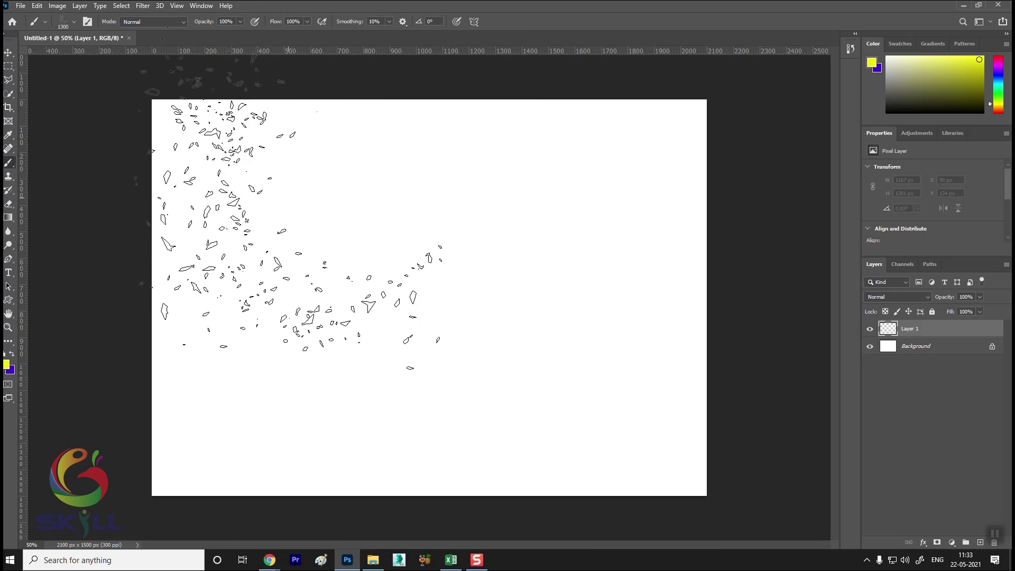
pyautogui.press('[')
pyautogui.press('[')
pyautogui.press('[')
pyautogui.press('[')
pyautogui.press('[')
pyautogui.press(']')
pyautogui.press(']')
pyautogui.press(']')
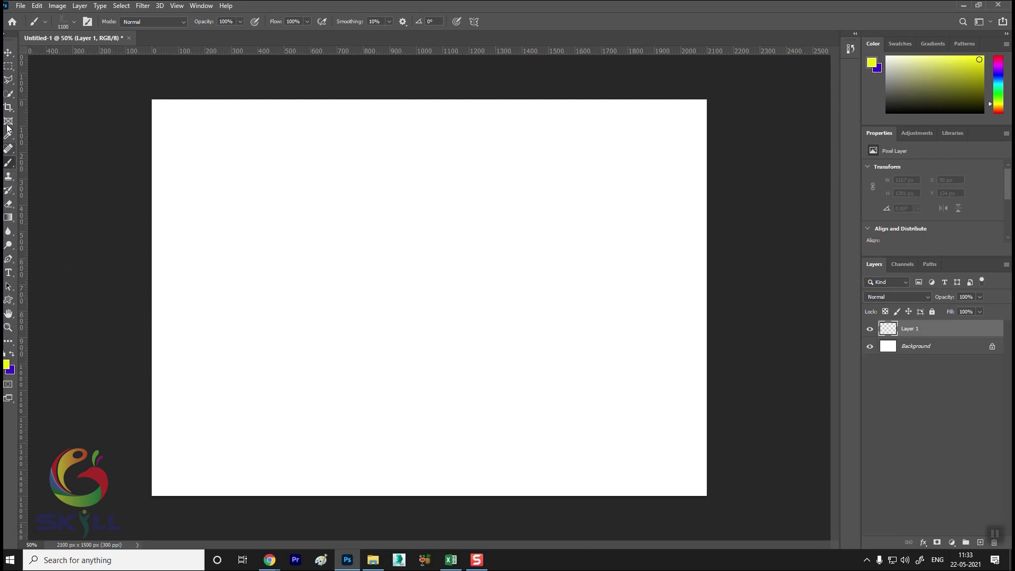
pyautogui.click(8, 52)
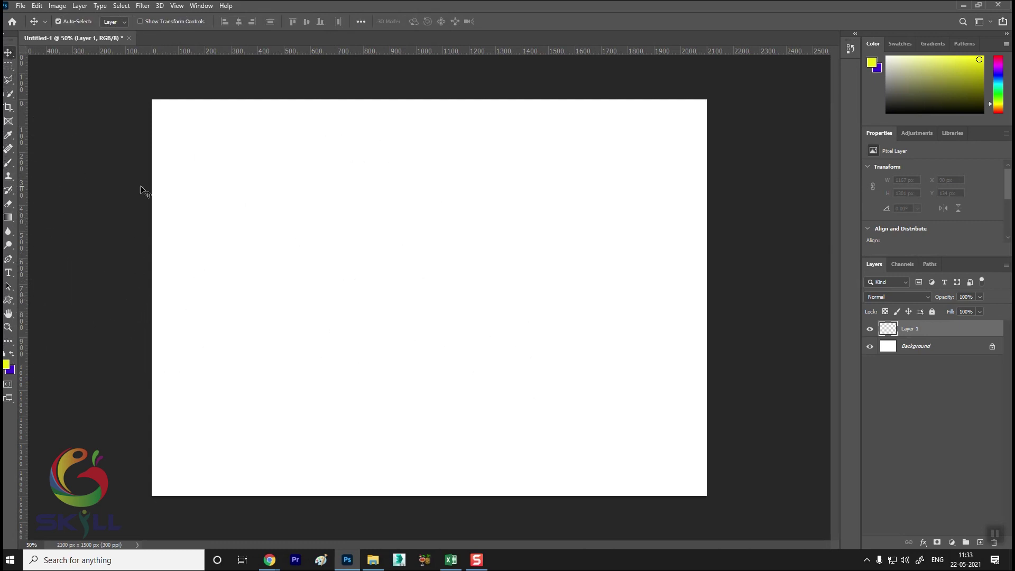
pyautogui.click(8, 162)
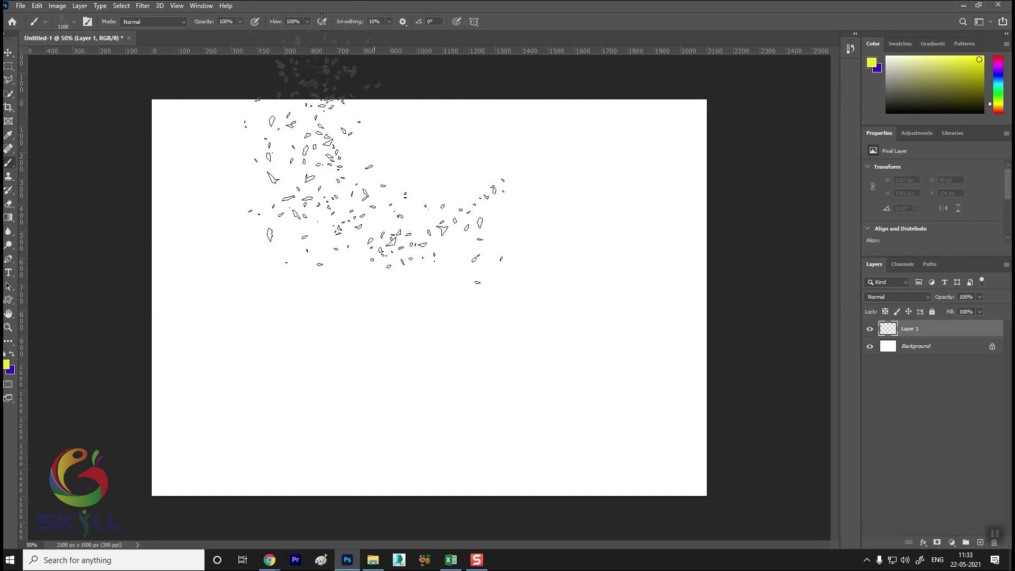
# Step: Choose the Hard Round brush preset and shrink it to a thin tip
pyautogui.click(74, 21)
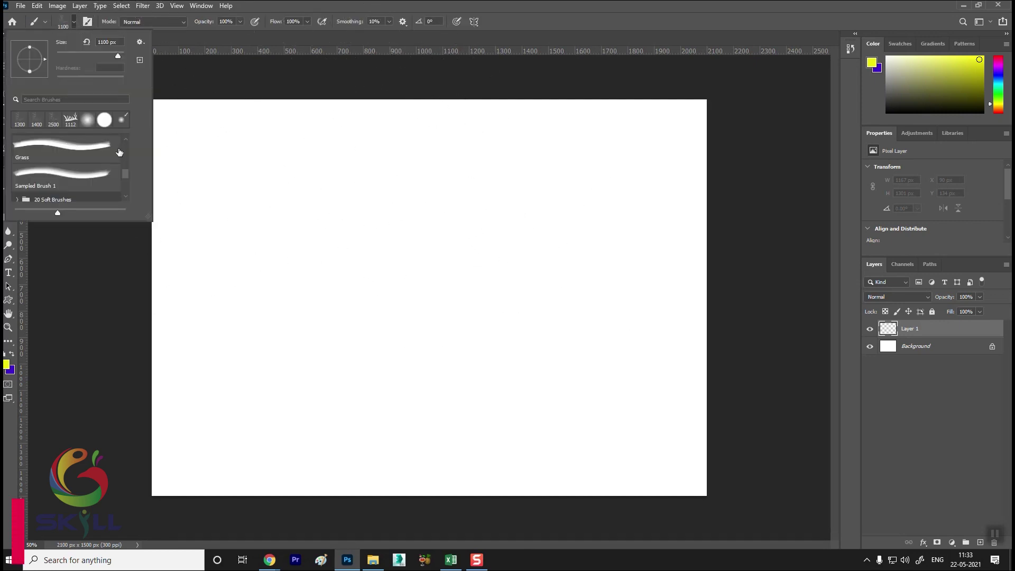
pyautogui.moveTo(121, 152); pyautogui.dragTo(129, 135)
pyautogui.click(88, 120)
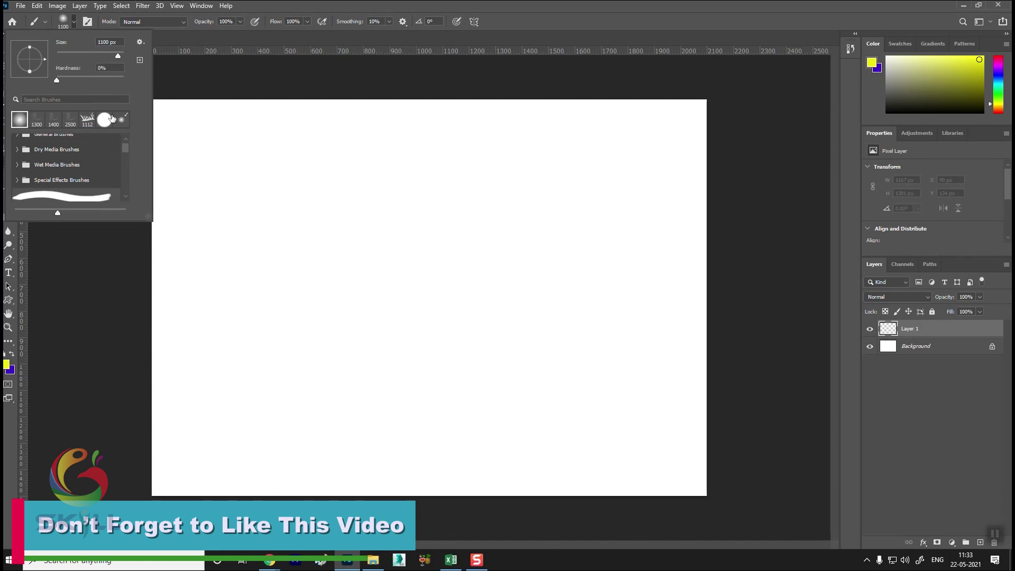
pyautogui.click(104, 120)
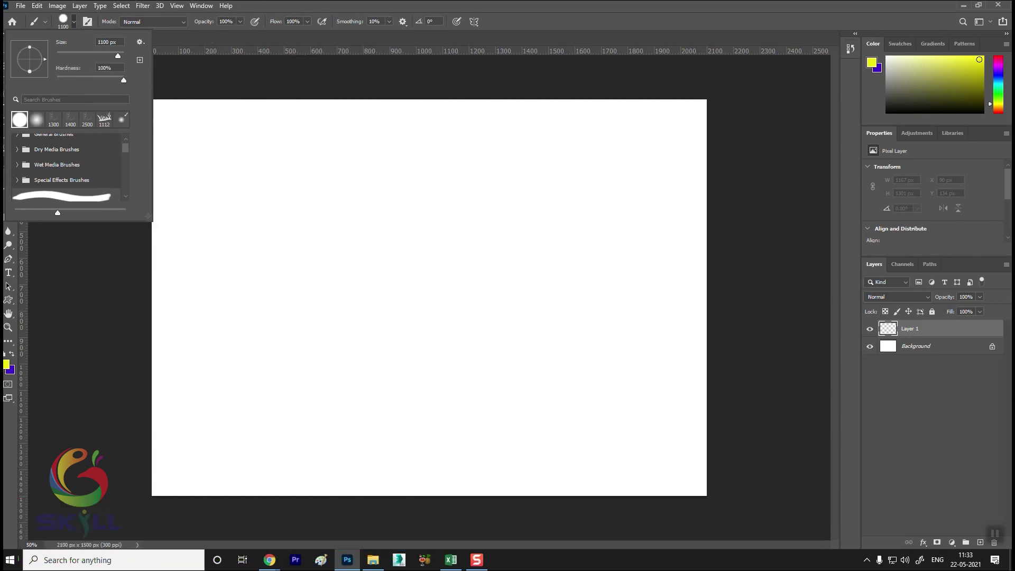
pyautogui.click(394, 8)
pyautogui.press('[')
pyautogui.press('[')
pyautogui.press('[')
pyautogui.press('[')
pyautogui.press('[')
pyautogui.press('[')
pyautogui.press('[')
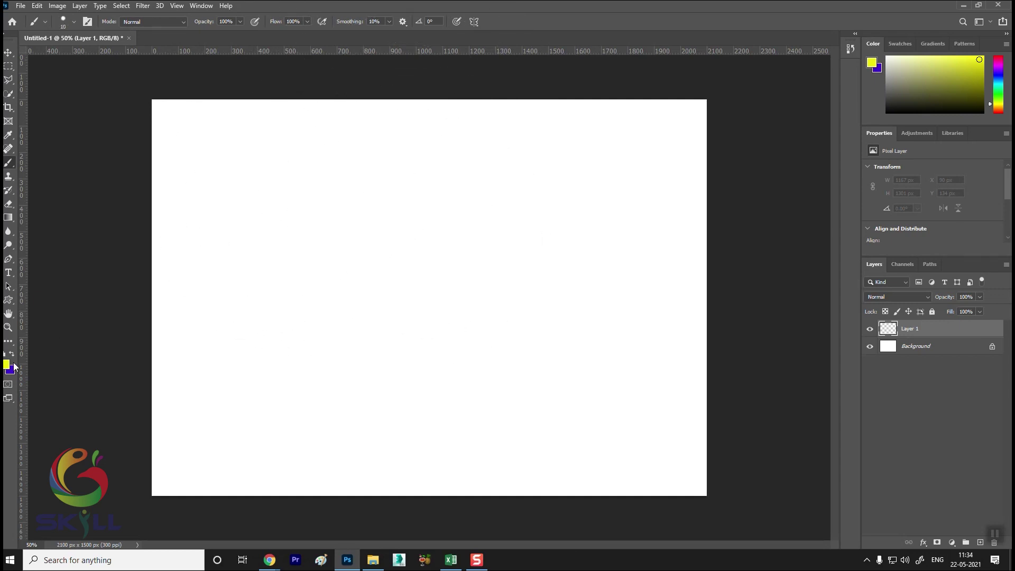
# Step: Set the foreground to black 000000 and draw the zigzag mountain ridges
pyautogui.click(8, 364)
pyautogui.write('000000')
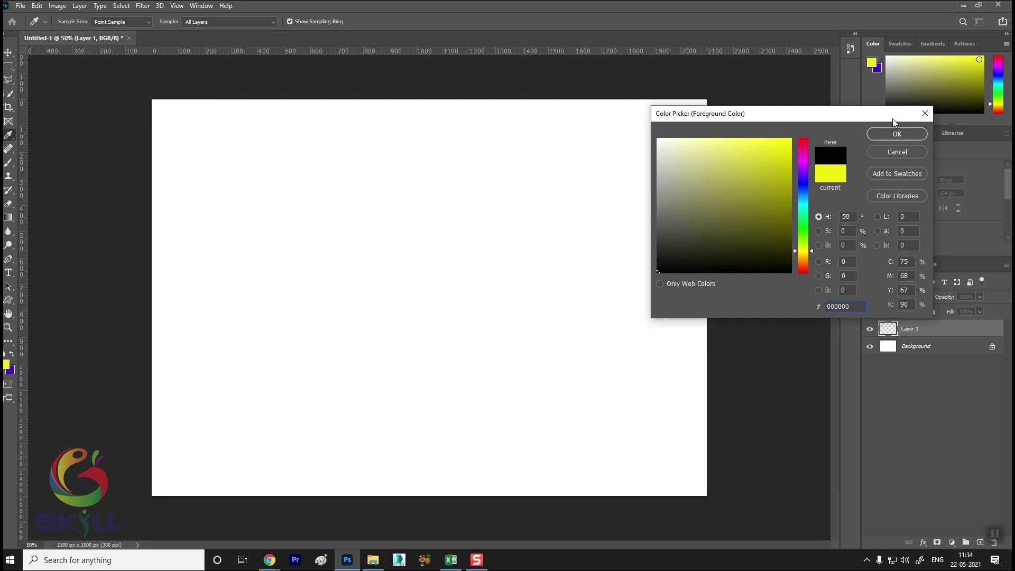
pyautogui.click(895, 133)
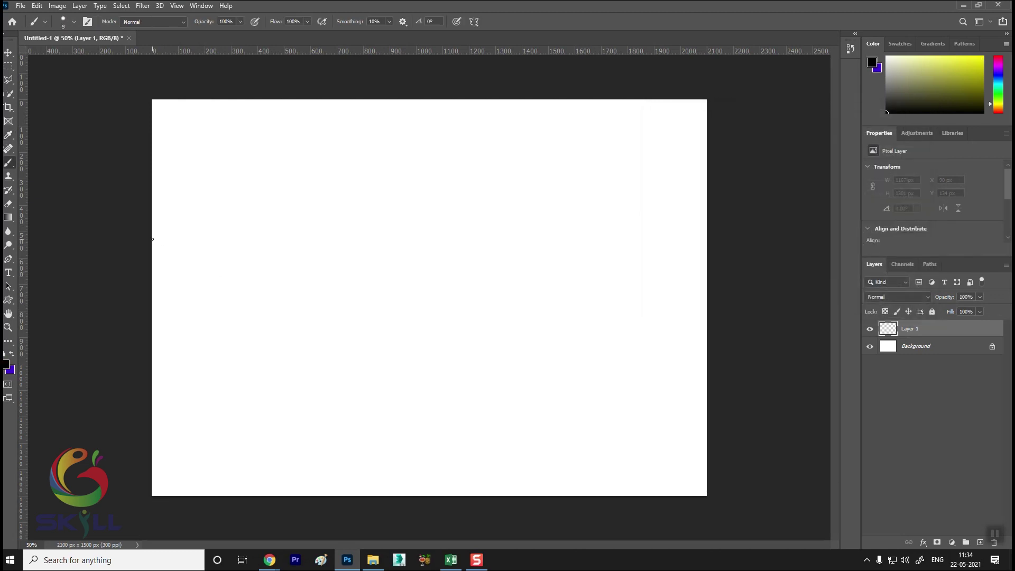
pyautogui.moveTo(150, 245)
pyautogui.mouseDown()
pyautogui.moveTo(315, 179)
pyautogui.moveTo(435, 256)
pyautogui.moveTo(531, 204)
pyautogui.moveTo(676, 262)
pyautogui.mouseUp()
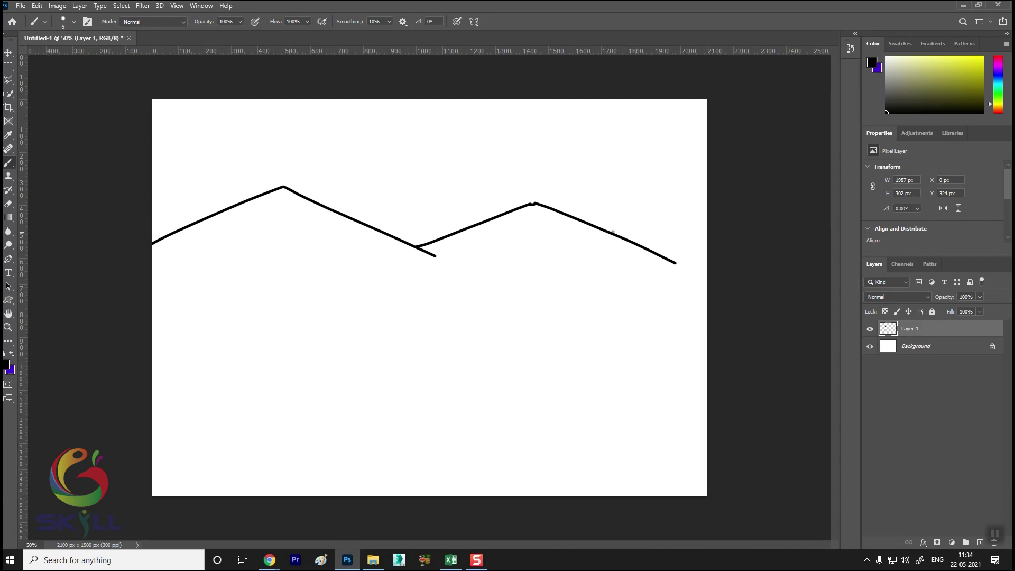
pyautogui.hotkey('ctrl', 'z')
pyautogui.moveTo(530, 204); pyautogui.dragTo(665, 251)
pyautogui.moveTo(608, 233)
pyautogui.mouseDown()
pyautogui.moveTo(649, 218)
pyautogui.moveTo(640, 223)
pyautogui.moveTo(802, 230)
pyautogui.mouseUp()
pyautogui.hotkey('ctrl', 'z')
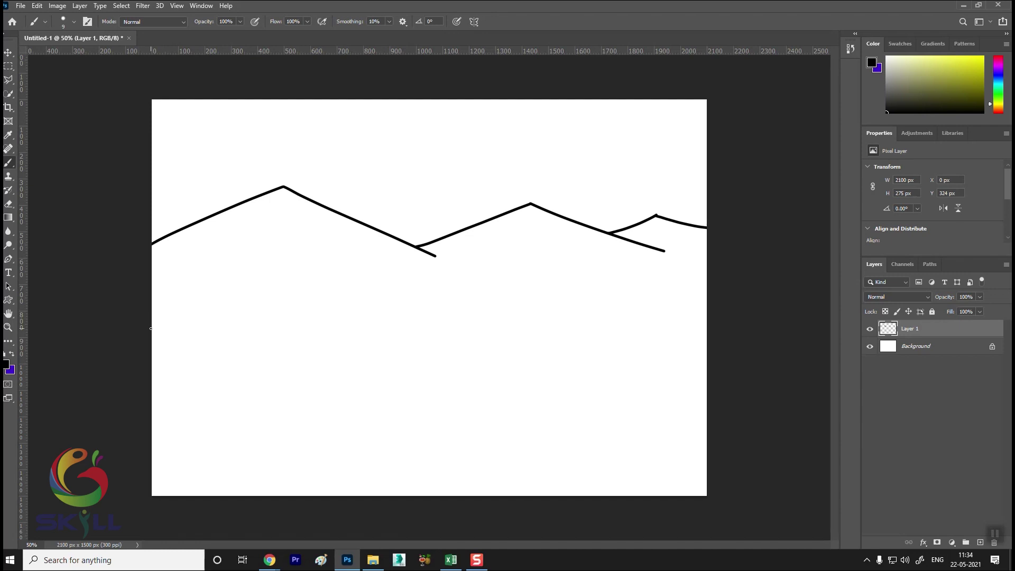
# Step: Draw a curved ground line beneath the mountains, redoing the first attempt
pyautogui.moveTo(207, 318); pyautogui.dragTo(396, 316)
pyautogui.hotkey('ctrl', 'z')
pyautogui.moveTo(152, 327)
pyautogui.mouseDown()
pyautogui.moveTo(298, 331)
pyautogui.moveTo(784, 270)
pyautogui.mouseUp()
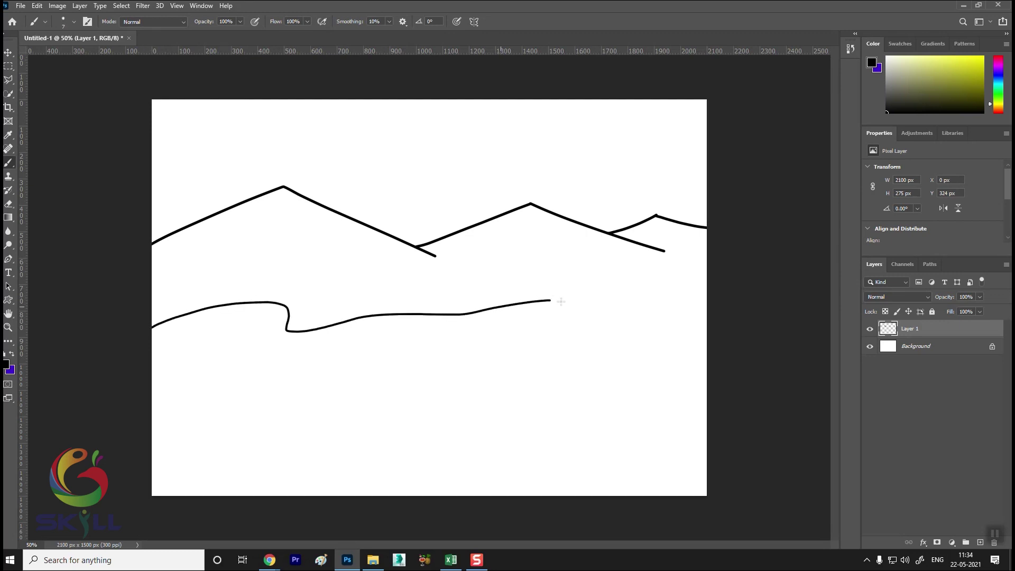
# Step: Draw a slope line to the left edge and a path line down to the bottom
pyautogui.click(8, 52)
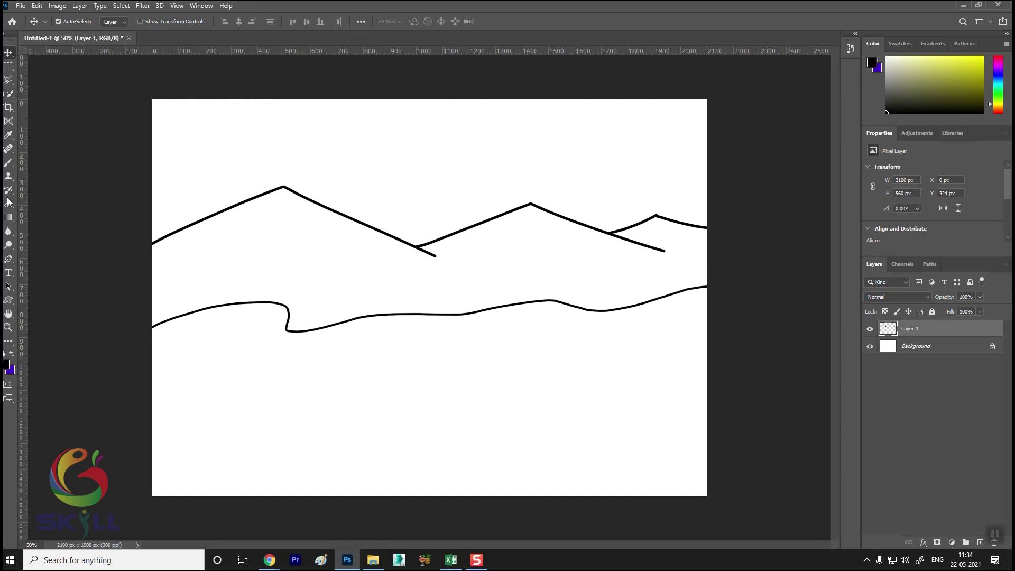
pyautogui.click(8, 163)
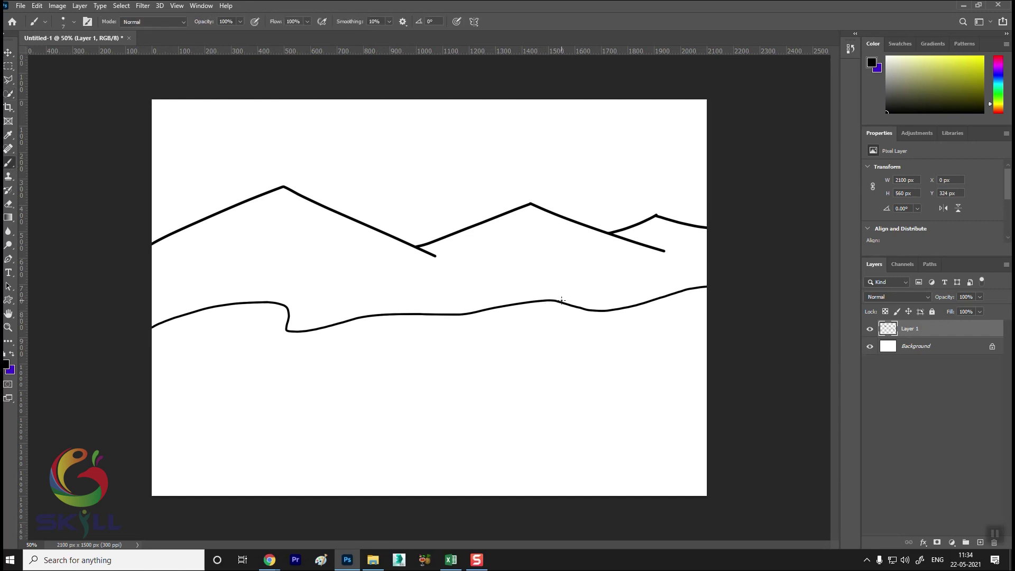
pyautogui.moveTo(557, 300); pyautogui.dragTo(152, 467)
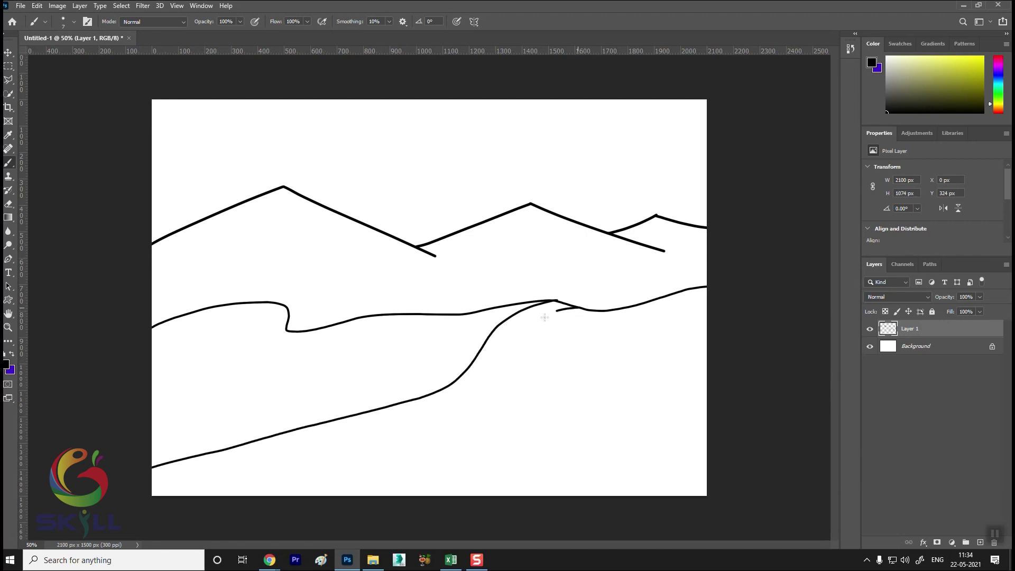
pyautogui.moveTo(544, 317); pyautogui.dragTo(439, 497)
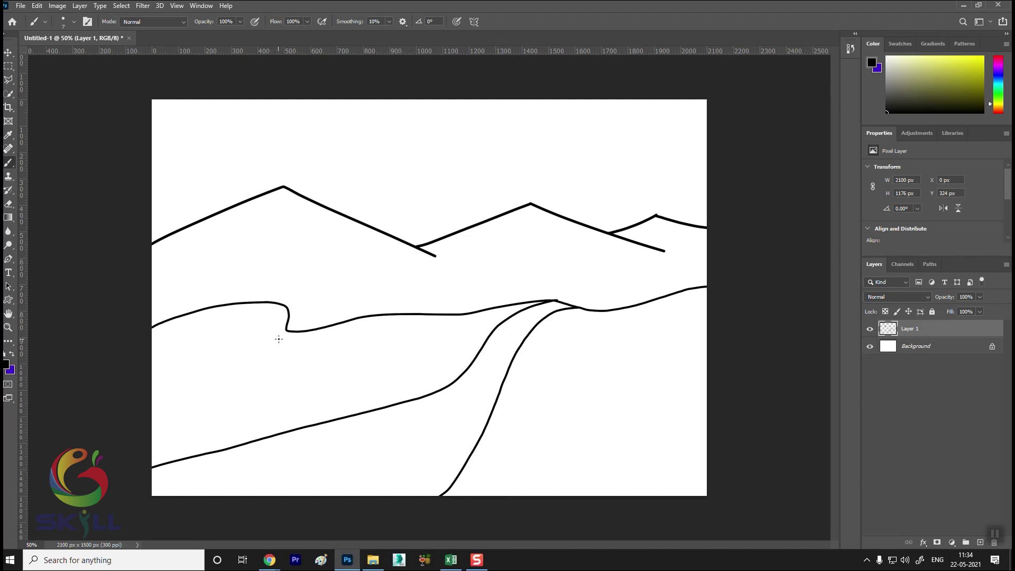
# Step: Draw a gentle hill curve on the left and a winding line to the right edge
pyautogui.moveTo(251, 391); pyautogui.dragTo(113, 406)
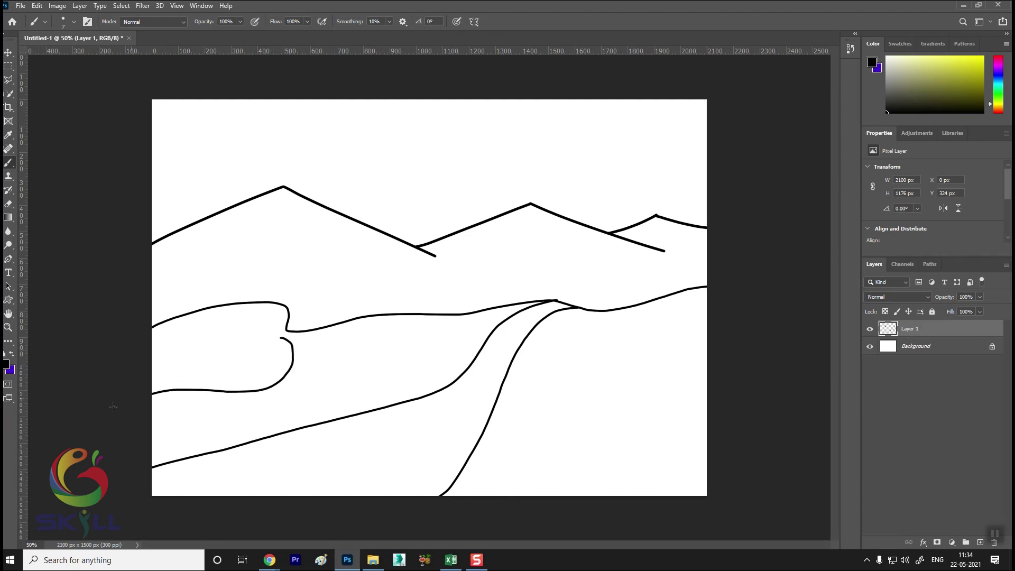
pyautogui.hotkey('ctrl', 'z')
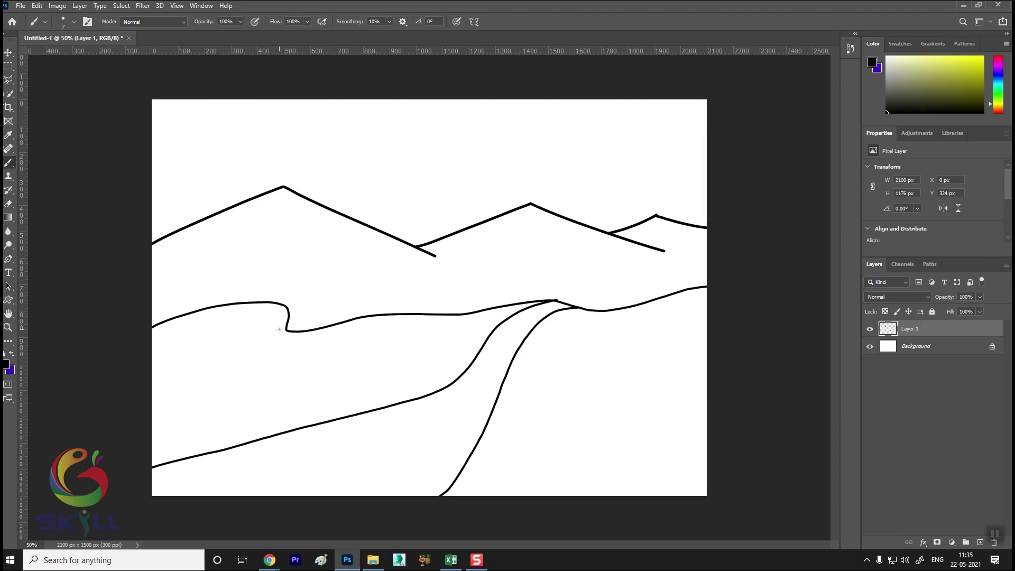
pyautogui.moveTo(301, 331); pyautogui.dragTo(150, 399)
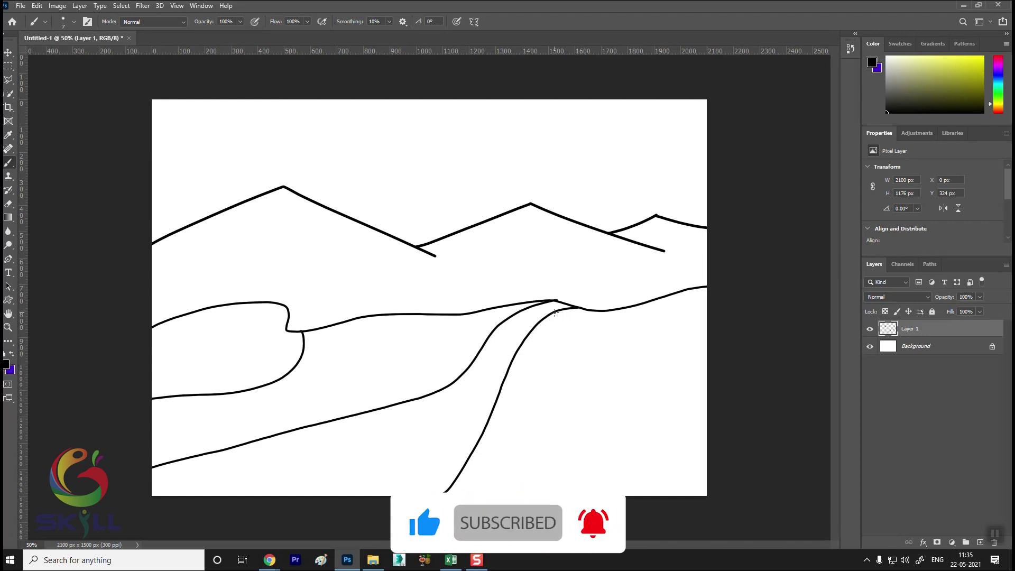
pyautogui.moveTo(535, 328); pyautogui.dragTo(565, 419)
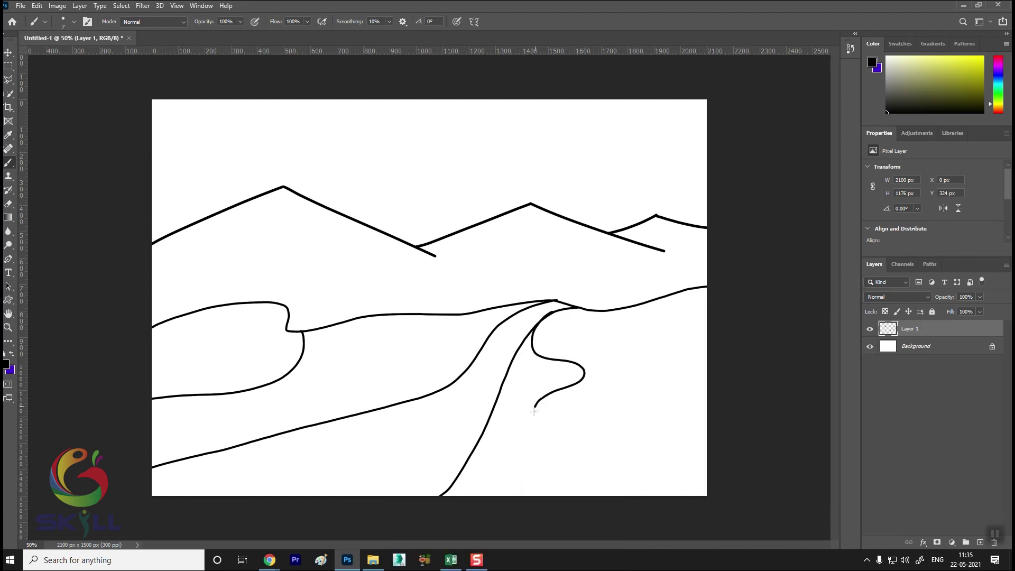
pyautogui.moveTo(574, 414); pyautogui.dragTo(708, 398)
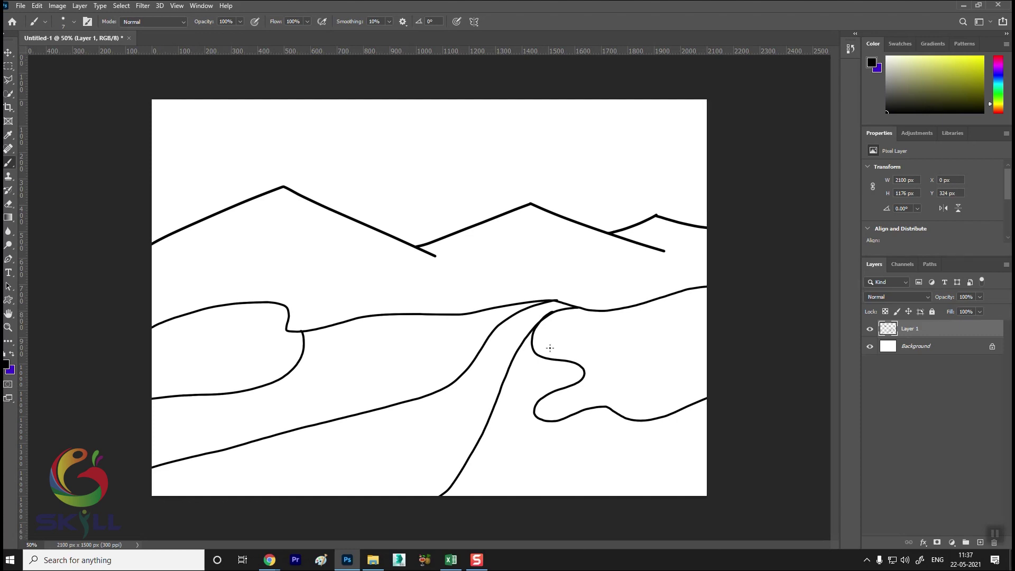
# Step: Add a new Layer 2 and choose a soft round brush at 0% hardness
pyautogui.click(870, 330)
pyautogui.click(870, 330)
pyautogui.click(979, 543)
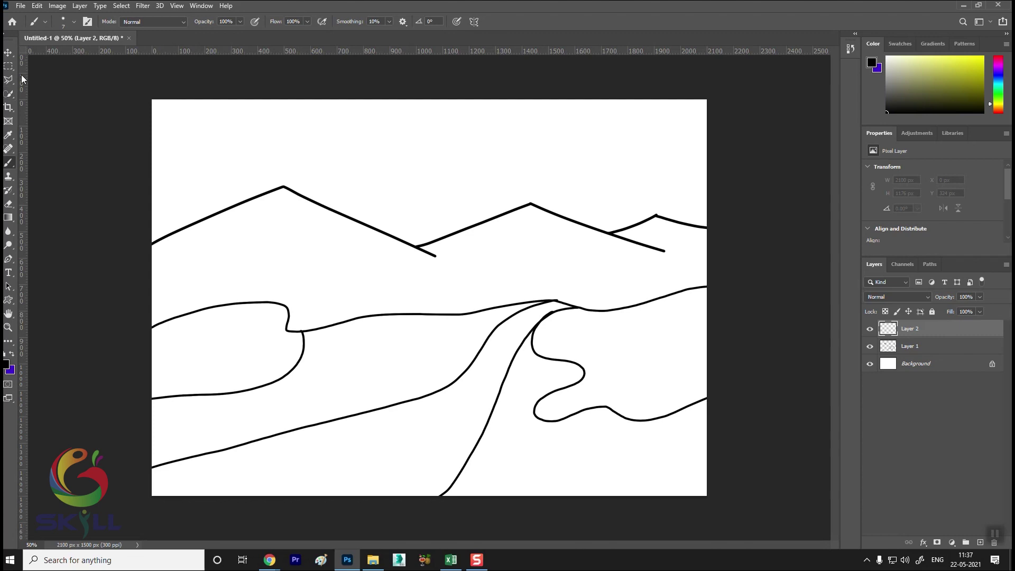
pyautogui.click(73, 22)
pyautogui.click(19, 119)
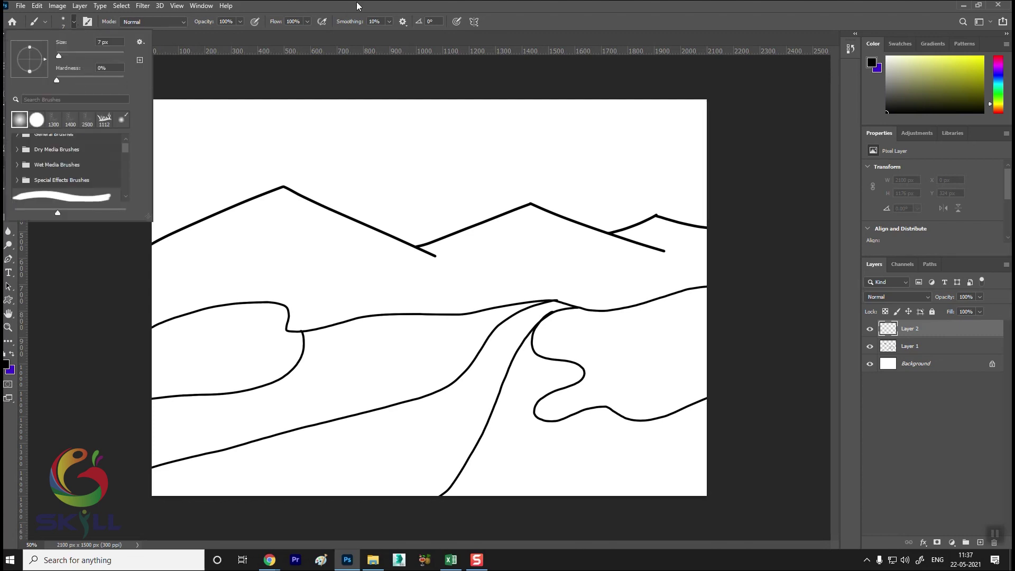
pyautogui.press('Return')
# Step: Paint dark grey 373737 over all the mountains with a 175 px brush
pyautogui.click(6, 365)
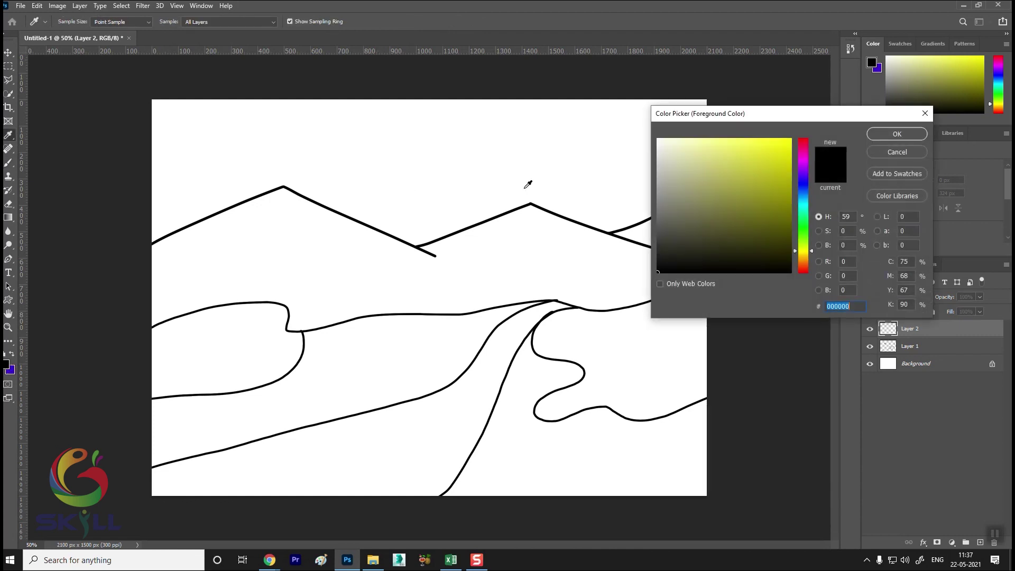
pyautogui.moveTo(675, 242); pyautogui.dragTo(658, 244)
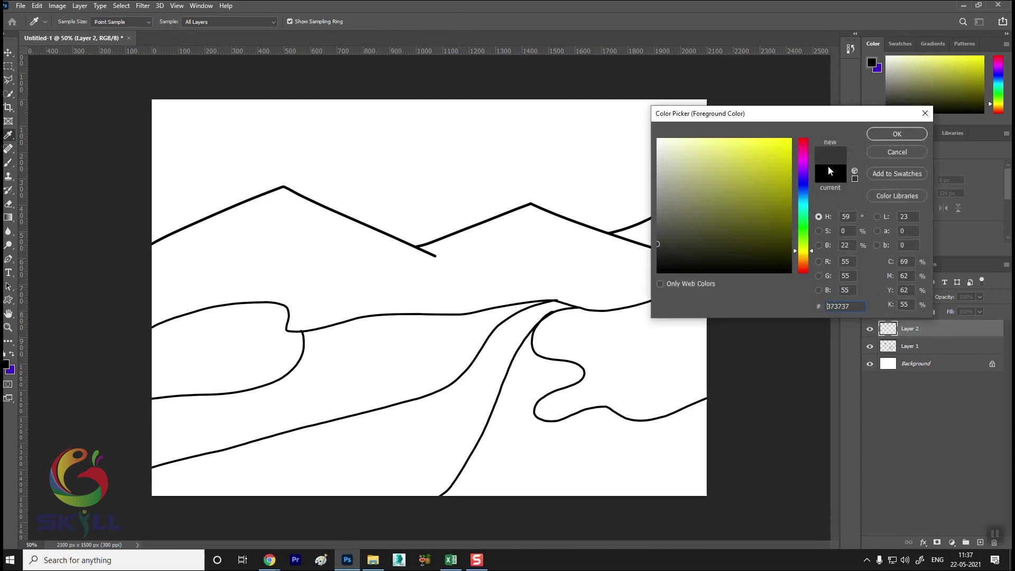
pyautogui.click(897, 134)
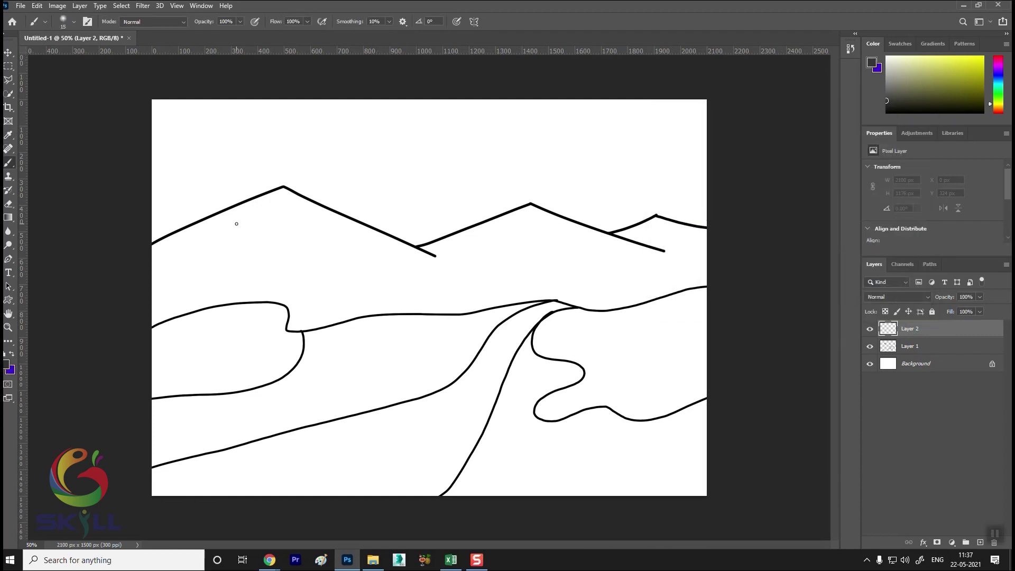
pyautogui.press(']')
pyautogui.press(']')
pyautogui.press(']')
pyautogui.moveTo(279, 200)
pyautogui.mouseDown()
pyautogui.moveTo(129, 264)
pyautogui.moveTo(276, 200)
pyautogui.moveTo(424, 266)
pyautogui.moveTo(532, 220)
pyautogui.moveTo(422, 256)
pyautogui.moveTo(337, 226)
pyautogui.mouseUp()
pyautogui.moveTo(516, 238)
pyautogui.mouseDown()
pyautogui.moveTo(578, 226)
pyautogui.moveTo(668, 261)
pyautogui.moveTo(663, 228)
pyautogui.moveTo(650, 225)
pyautogui.moveTo(716, 260)
pyautogui.moveTo(560, 294)
pyautogui.moveTo(716, 268)
pyautogui.moveTo(462, 277)
pyautogui.moveTo(507, 248)
pyautogui.moveTo(379, 271)
pyautogui.moveTo(616, 275)
pyautogui.moveTo(498, 291)
pyautogui.moveTo(578, 283)
pyautogui.moveTo(340, 256)
pyautogui.moveTo(285, 233)
pyautogui.moveTo(140, 277)
pyautogui.moveTo(279, 238)
pyautogui.moveTo(131, 294)
pyautogui.moveTo(125, 311)
pyautogui.moveTo(340, 291)
pyautogui.moveTo(283, 299)
pyautogui.moveTo(288, 317)
pyautogui.moveTo(687, 271)
pyautogui.moveTo(671, 231)
pyautogui.moveTo(682, 272)
pyautogui.moveTo(554, 266)
pyautogui.moveTo(512, 211)
pyautogui.moveTo(401, 245)
pyautogui.moveTo(294, 197)
pyautogui.moveTo(151, 231)
pyautogui.moveTo(460, 222)
pyautogui.moveTo(543, 204)
pyautogui.moveTo(648, 236)
pyautogui.moveTo(668, 212)
pyautogui.moveTo(705, 211)
pyautogui.mouseUp()
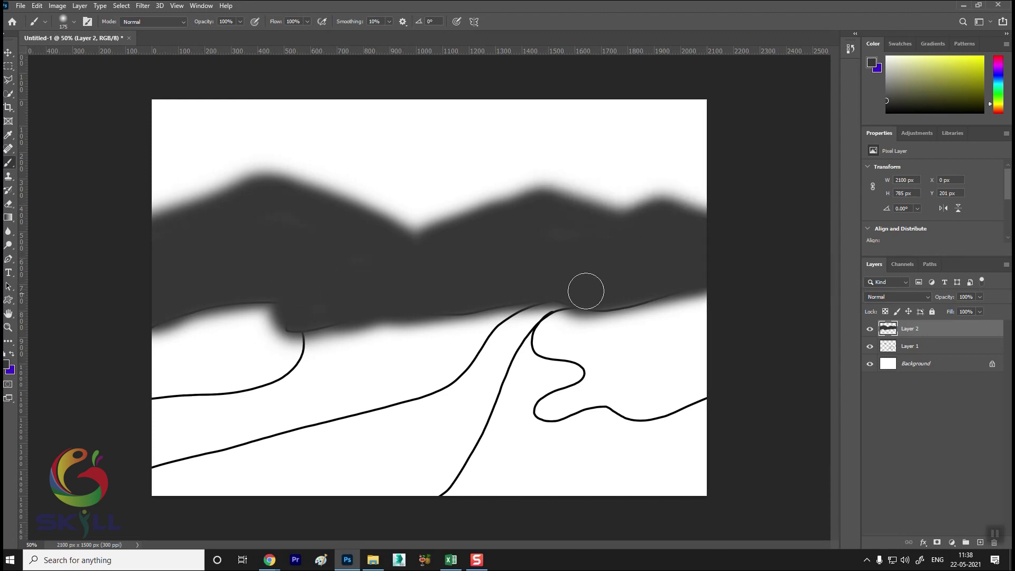
# Step: Select everything outside the mountains using the Magic Wand on Layer 1, with the grey layer active
pyautogui.click(890, 346)
pyautogui.click(870, 329)
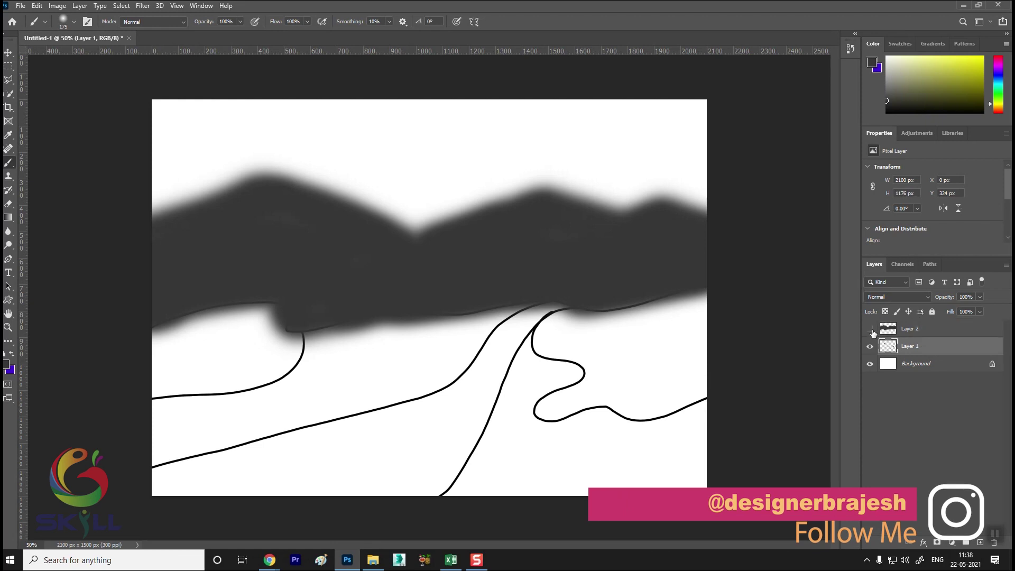
pyautogui.click(8, 93)
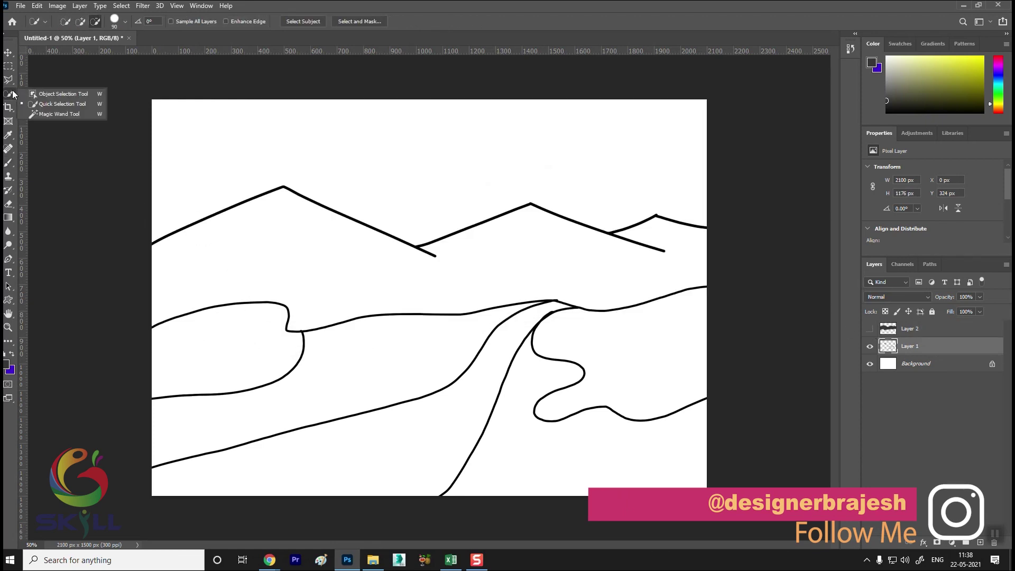
pyautogui.click(49, 113)
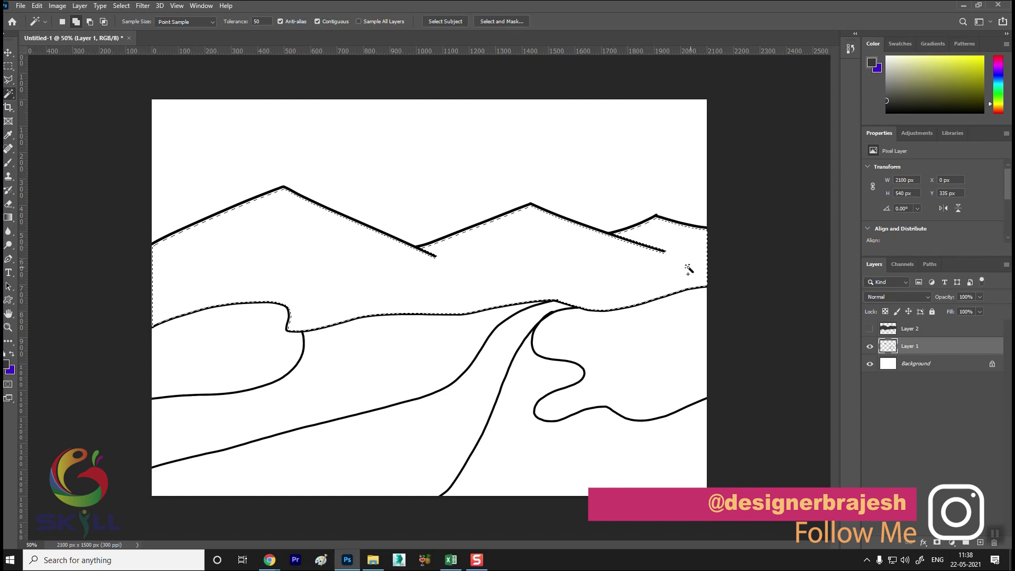
pyautogui.click(914, 329)
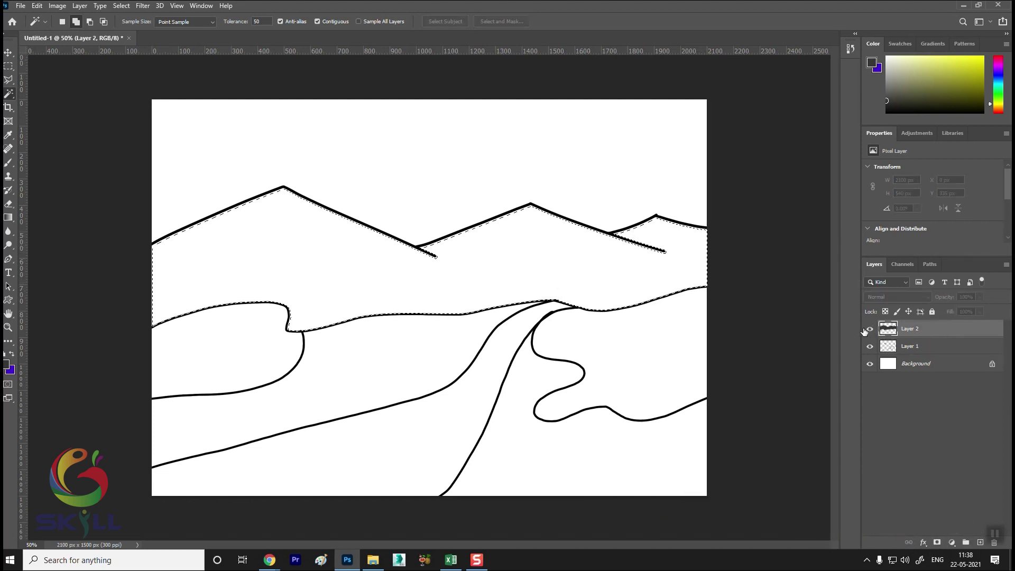
pyautogui.click(870, 329)
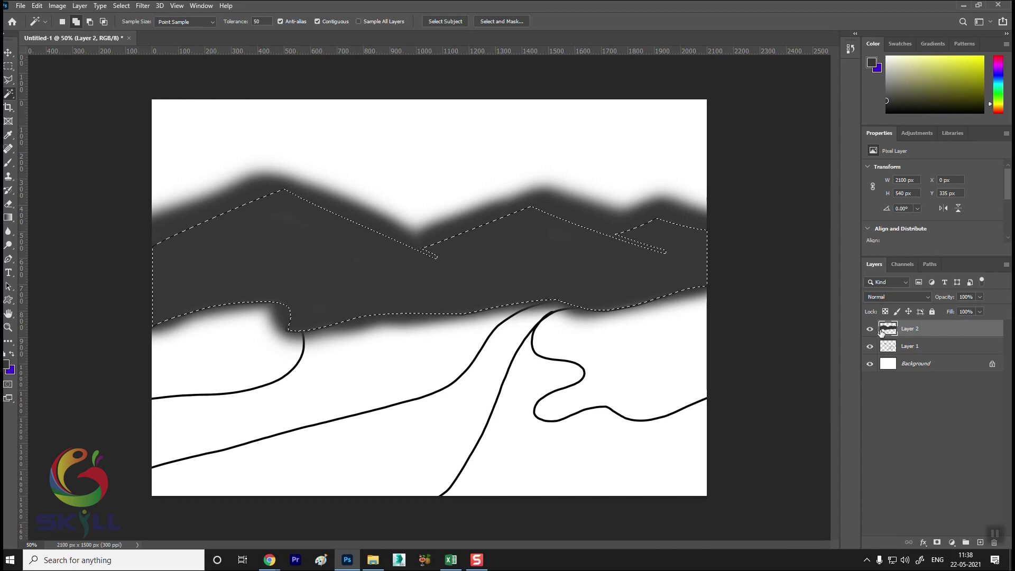
pyautogui.hotkey('ctrl', 'shift', 'i')
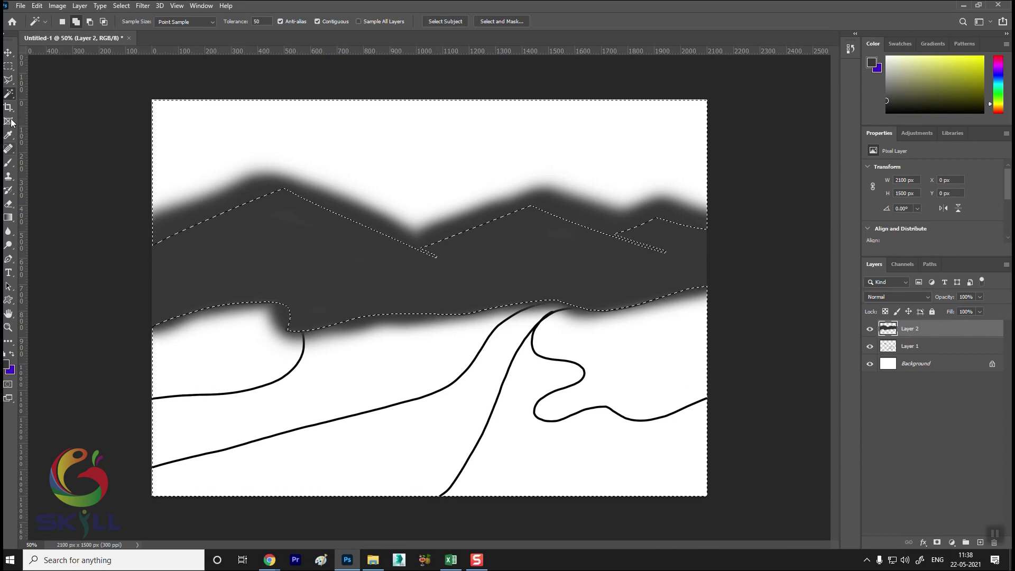
# Step: Erase the grey haze outside the mountains with a 250 px standard eraser, then deselect
pyautogui.click(9, 204)
pyautogui.rightClick(9, 204)
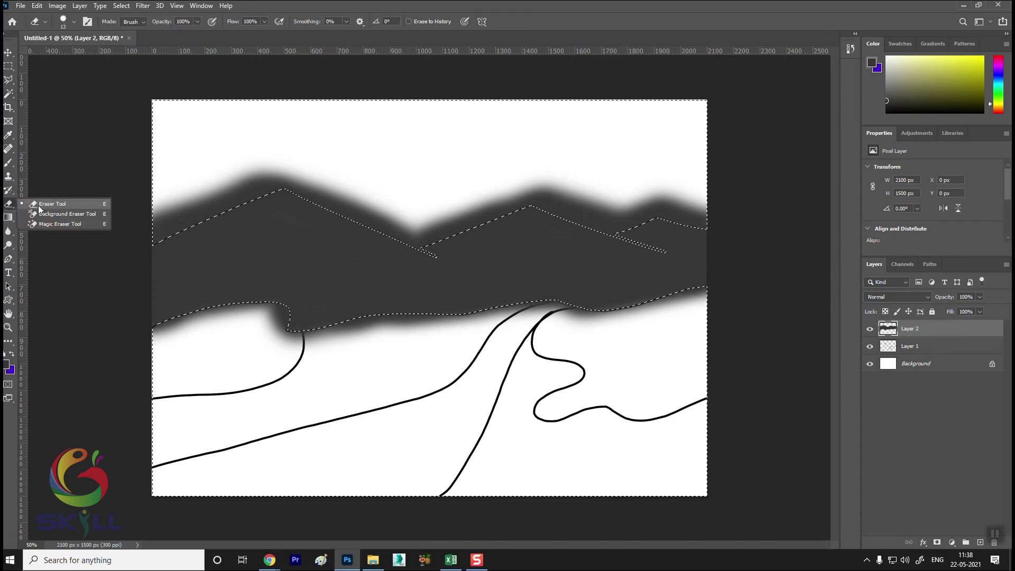
pyautogui.click(65, 206)
pyautogui.press(']')
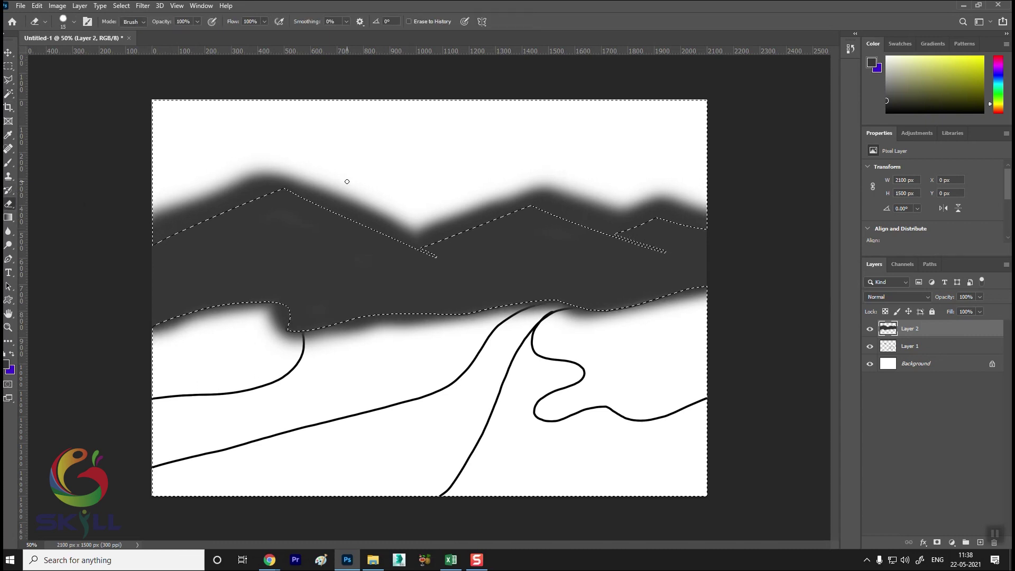
pyautogui.press(']')
pyautogui.press(']')
pyautogui.press(']')
pyautogui.moveTo(227, 172)
pyautogui.mouseDown()
pyautogui.moveTo(485, 242)
pyautogui.moveTo(687, 211)
pyautogui.mouseUp()
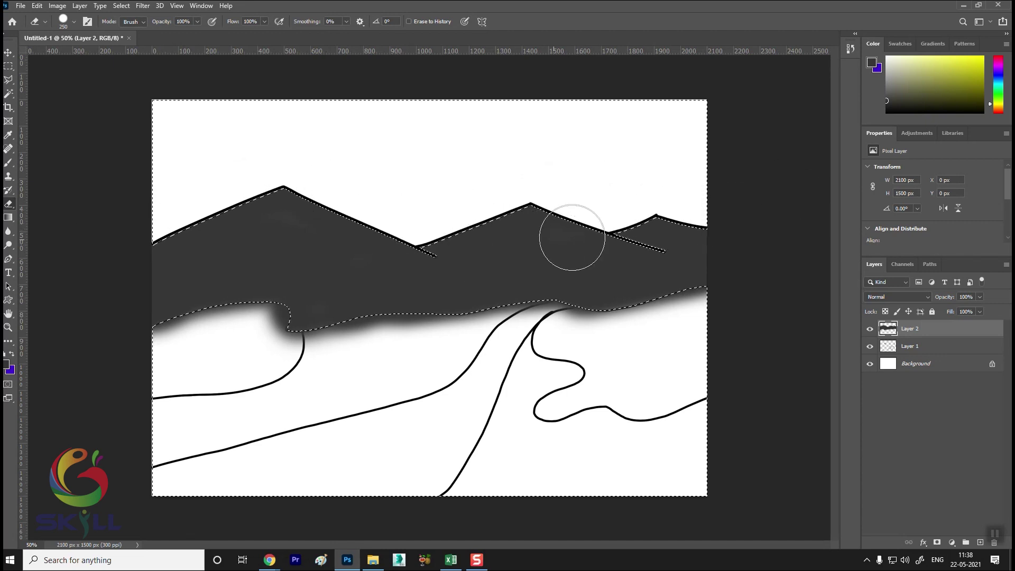
pyautogui.moveTo(708, 310); pyautogui.dragTo(233, 364)
pyautogui.moveTo(181, 335); pyautogui.dragTo(153, 343)
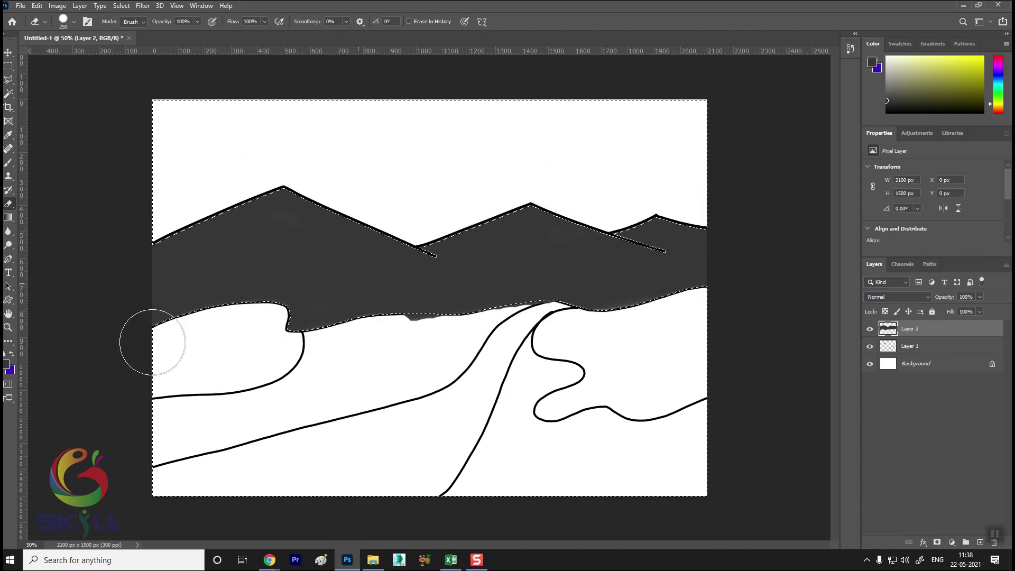
pyautogui.hotkey('ctrl', 'd')
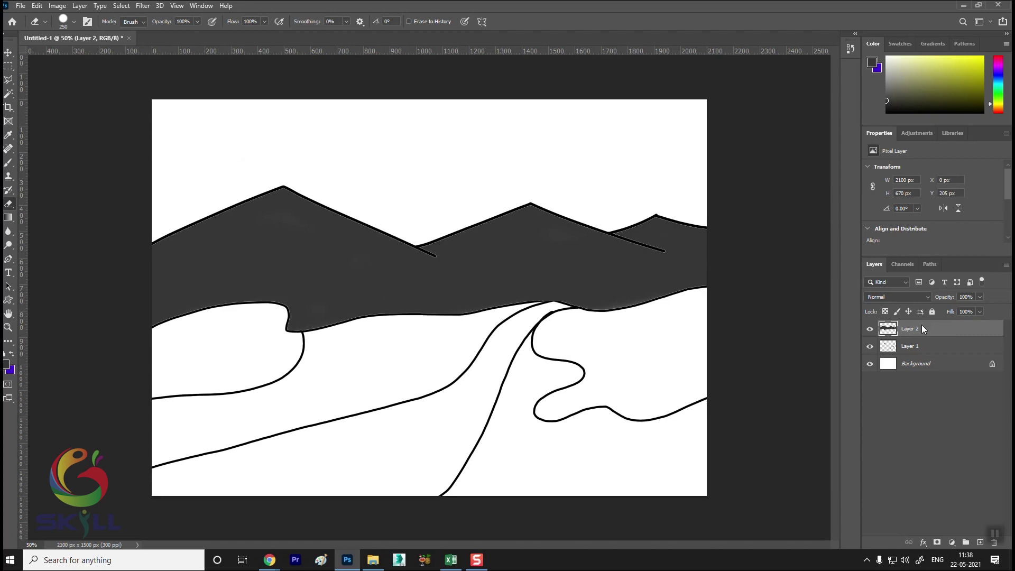
# Step: Toggle the line-art layer to inspect the grey fill, leaving it hidden
pyautogui.click(870, 346)
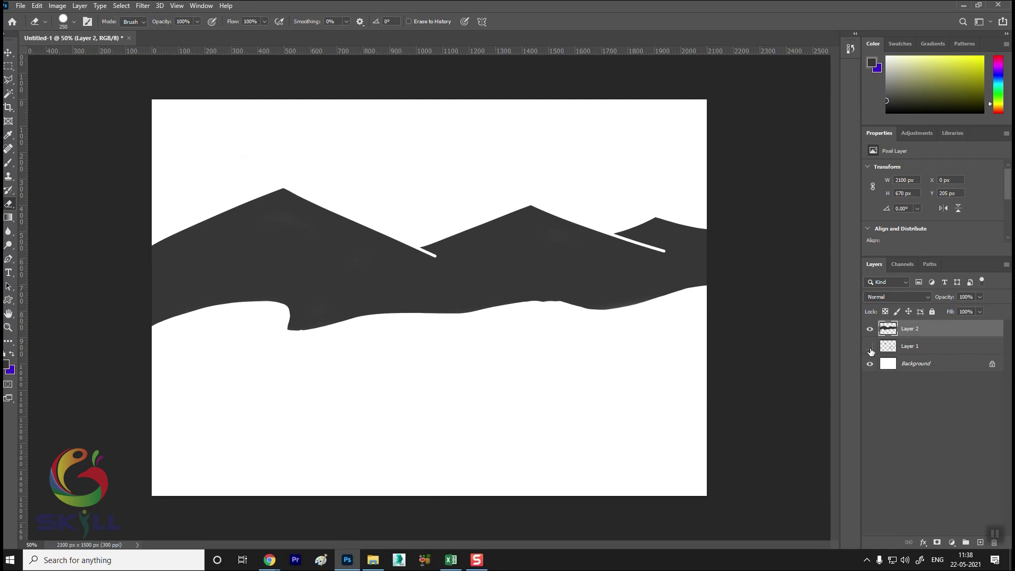
pyautogui.click(871, 347)
pyautogui.click(870, 347)
pyautogui.click(870, 348)
pyautogui.click(870, 348)
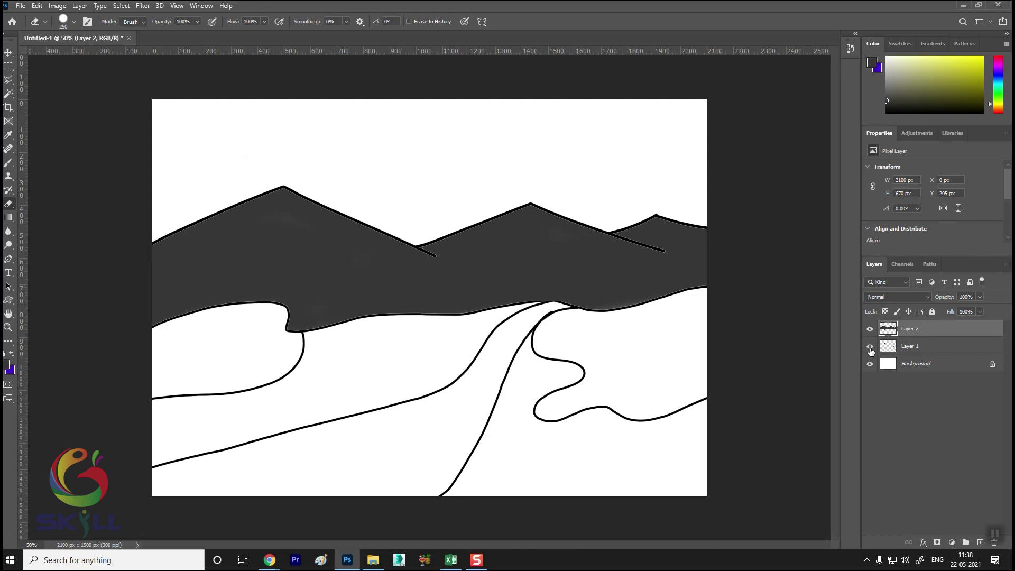
pyautogui.click(870, 348)
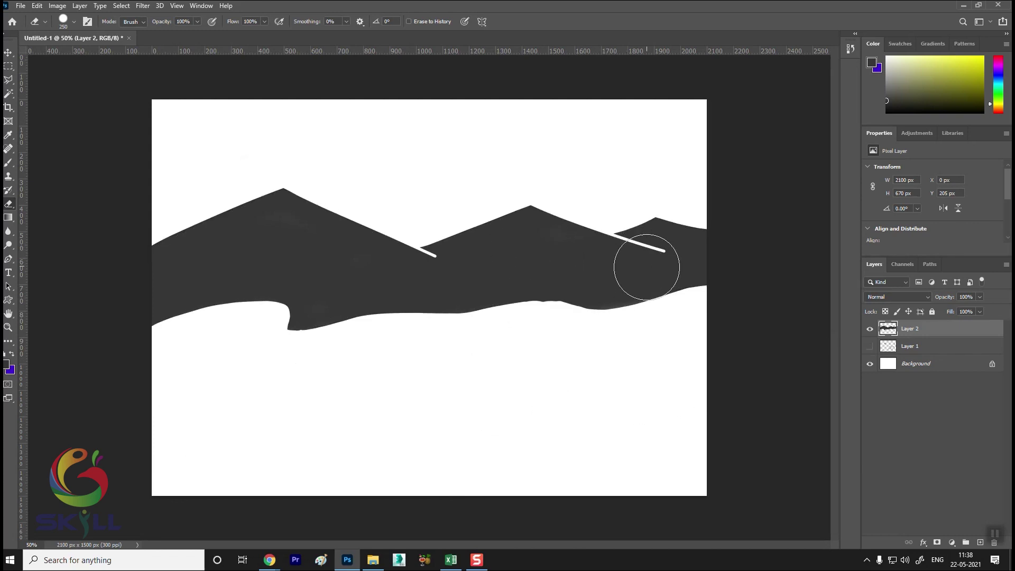
# Step: Paint dark grey over the white ridge-line gaps with an 80 px brush, then show the line art
pyautogui.scroll(1, 670, 276)
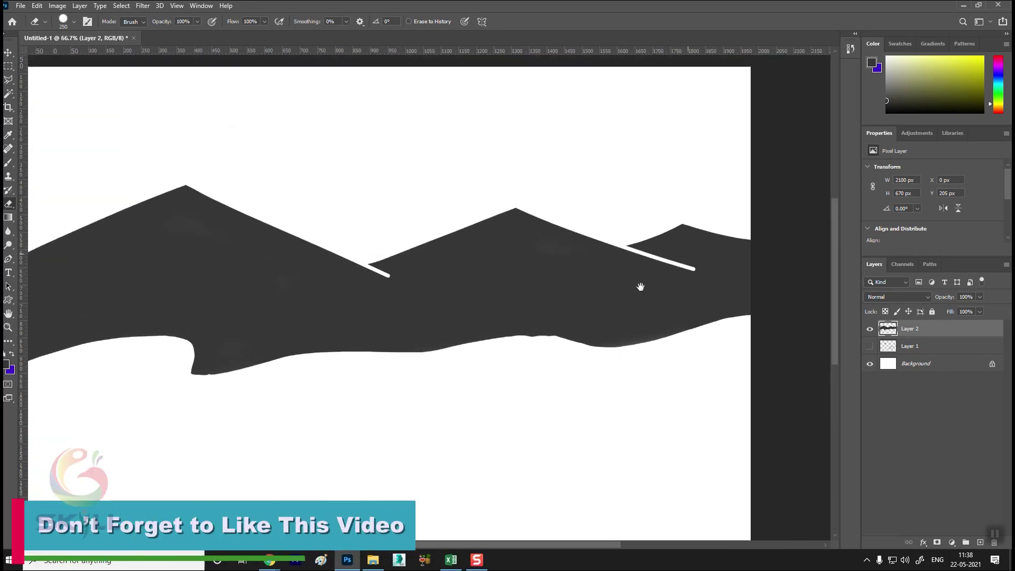
pyautogui.press('[')
pyautogui.press('[')
pyautogui.press('[')
pyautogui.press('[')
pyautogui.press('[')
pyautogui.press('[')
pyautogui.press('[')
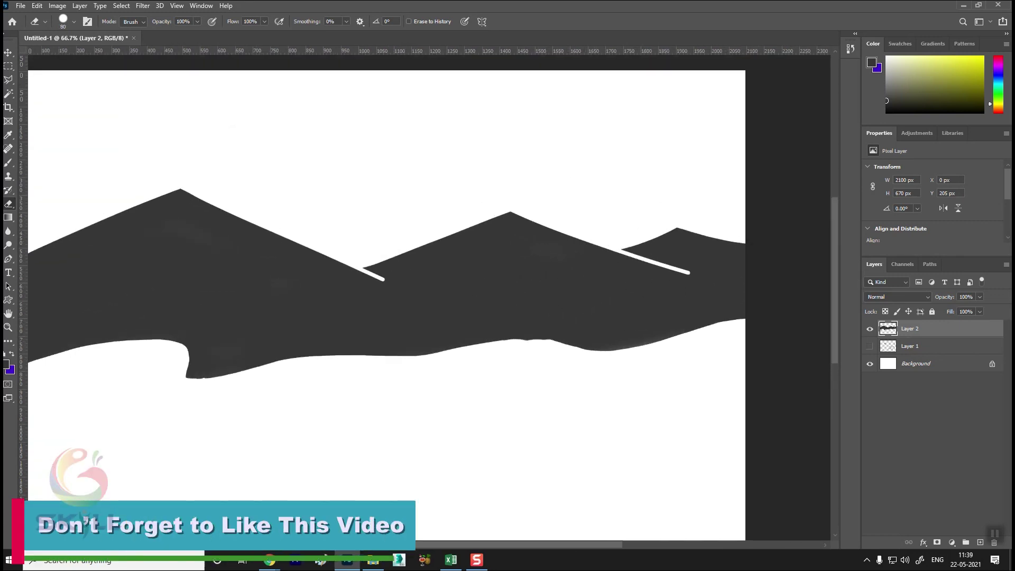
pyautogui.click(8, 162)
pyautogui.moveTo(687, 271)
pyautogui.mouseDown()
pyautogui.moveTo(621, 251)
pyautogui.moveTo(671, 263)
pyautogui.mouseUp()
pyautogui.press('[')
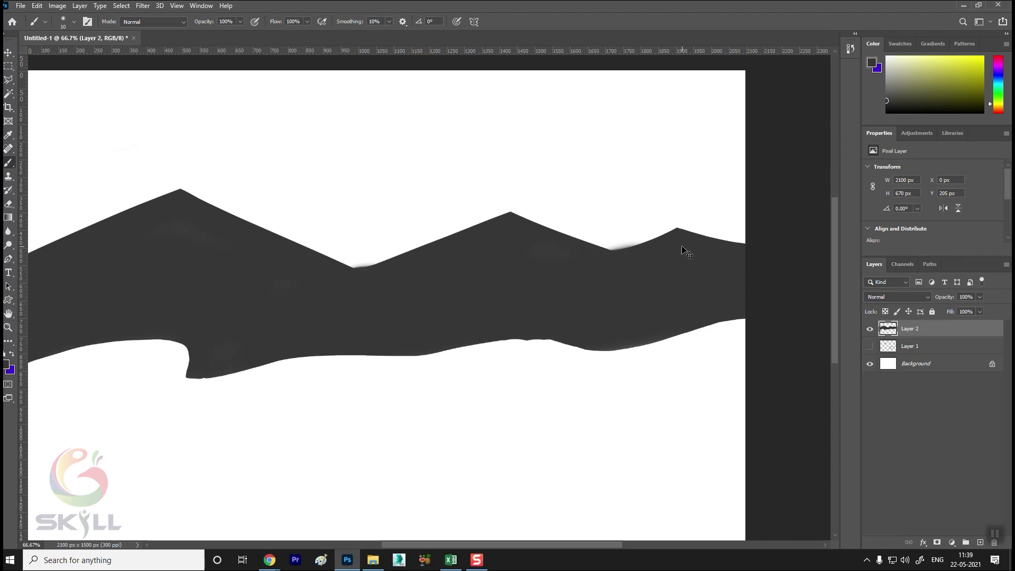
pyautogui.hotkey('ctrl', '-')
pyautogui.hotkey('ctrl', '-')
pyautogui.hotkey('ctrl', '+')
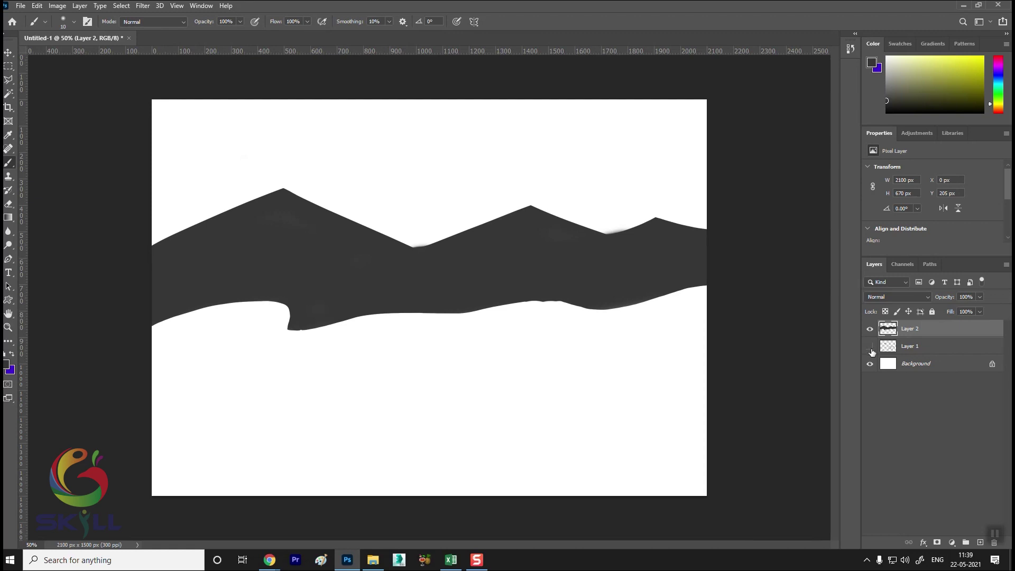
pyautogui.click(870, 347)
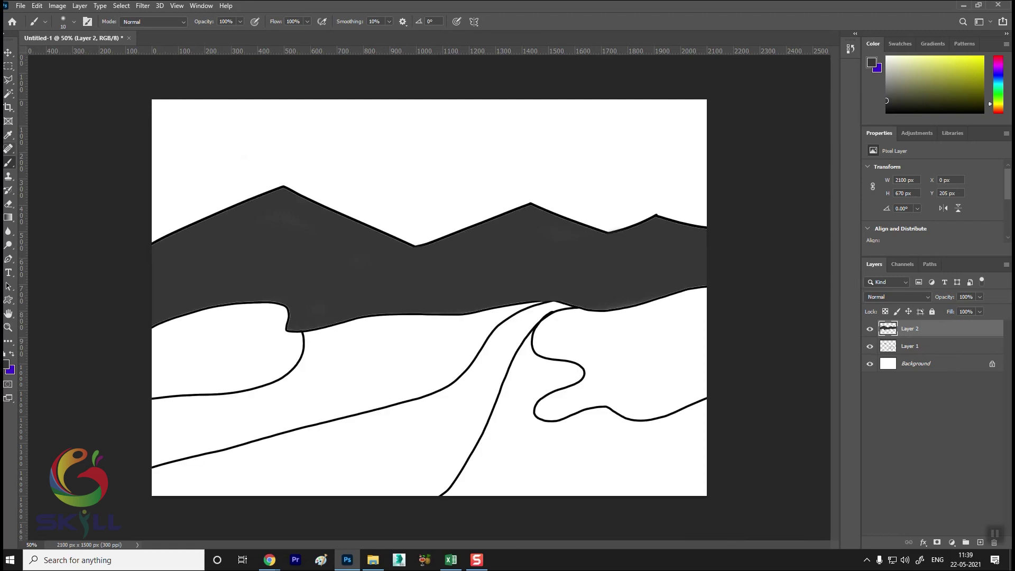
# Step: Add a new layer and set the foreground colour to light green 7de943
pyautogui.click(980, 543)
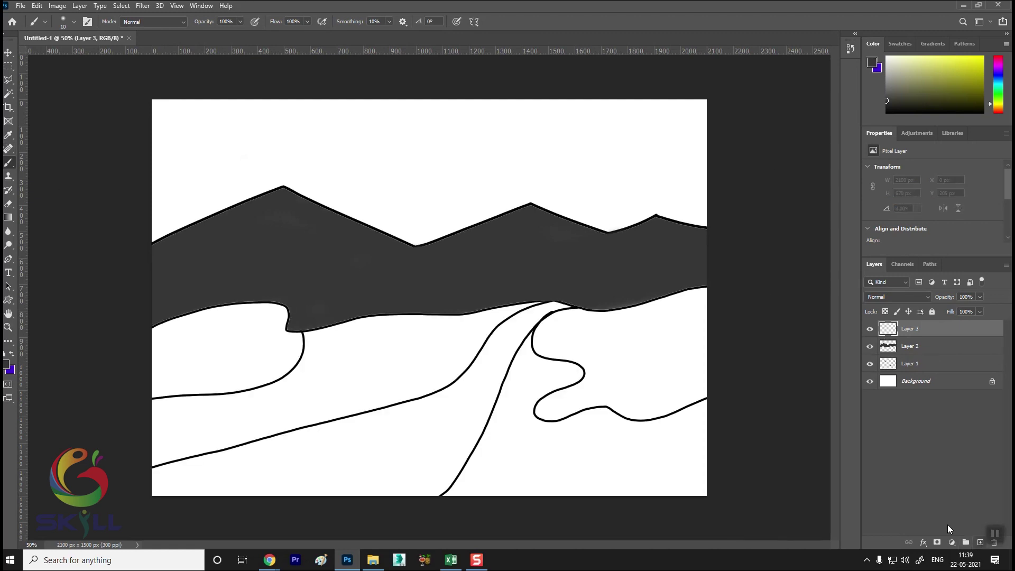
pyautogui.click(8, 364)
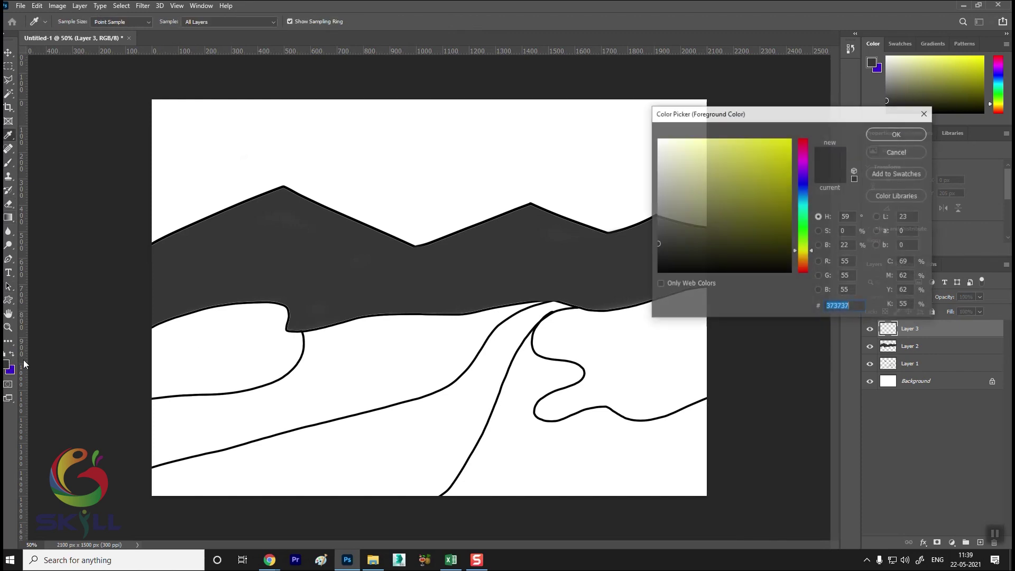
pyautogui.click(803, 235)
pyautogui.moveTo(675, 149)
pyautogui.mouseDown()
pyautogui.moveTo(754, 151)
pyautogui.moveTo(715, 193)
pyautogui.mouseUp()
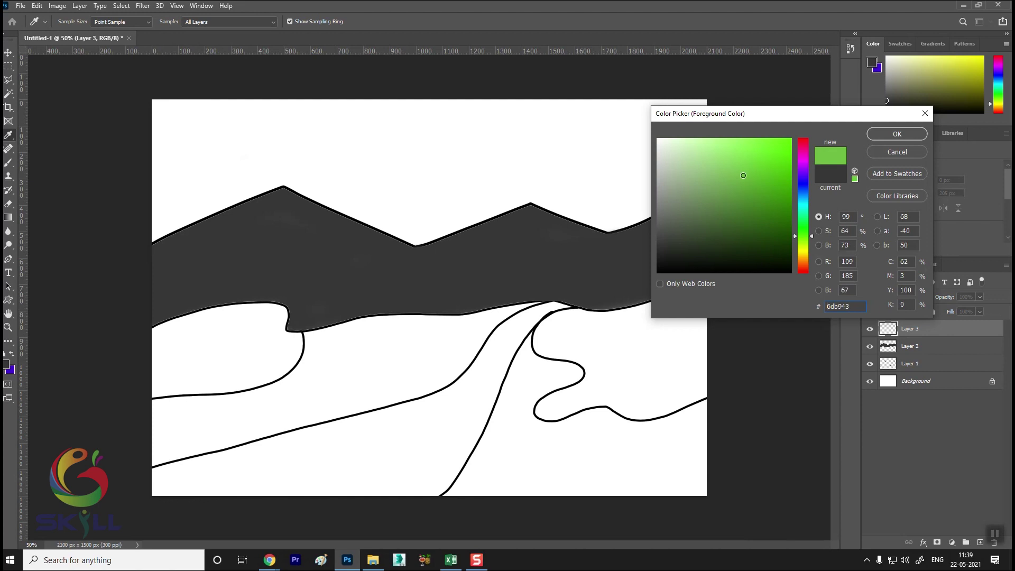
pyautogui.press('Return')
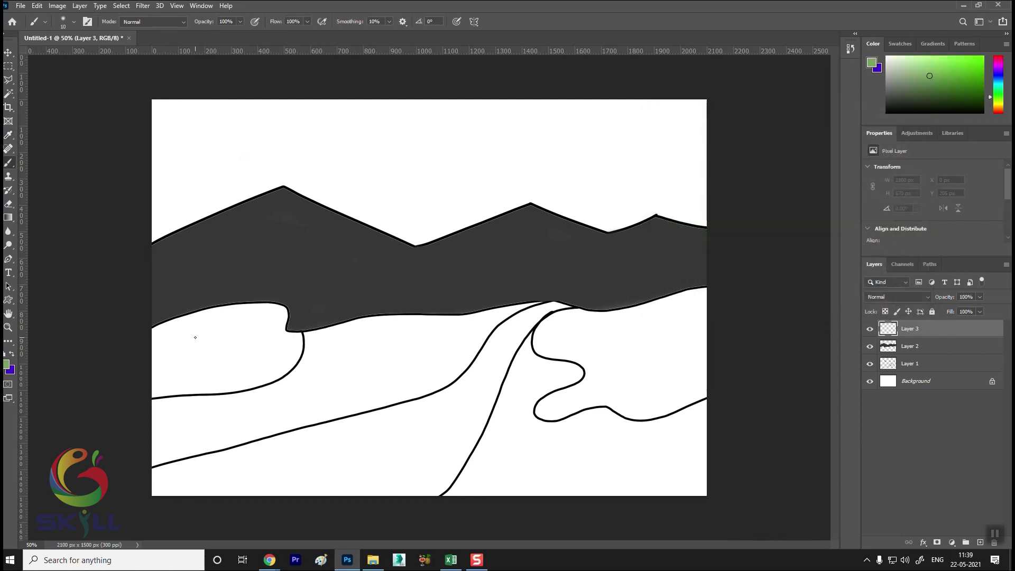
# Step: Paint light green over the left hill, move Layer 3 below Layer 2, and add Layer 4
pyautogui.press(']')
pyautogui.press(']')
pyautogui.press(']')
pyautogui.press(']')
pyautogui.press(']')
pyautogui.press(']')
pyautogui.moveTo(177, 340); pyautogui.dragTo(250, 342)
pyautogui.press('[')
pyautogui.press('[')
pyautogui.press('[')
pyautogui.moveTo(177, 339)
pyautogui.mouseDown()
pyautogui.moveTo(260, 339)
pyautogui.moveTo(276, 350)
pyautogui.moveTo(254, 370)
pyautogui.moveTo(270, 351)
pyautogui.moveTo(261, 312)
pyautogui.moveTo(277, 316)
pyautogui.moveTo(113, 332)
pyautogui.moveTo(287, 356)
pyautogui.moveTo(162, 387)
pyautogui.moveTo(280, 351)
pyautogui.moveTo(150, 381)
pyautogui.mouseUp()
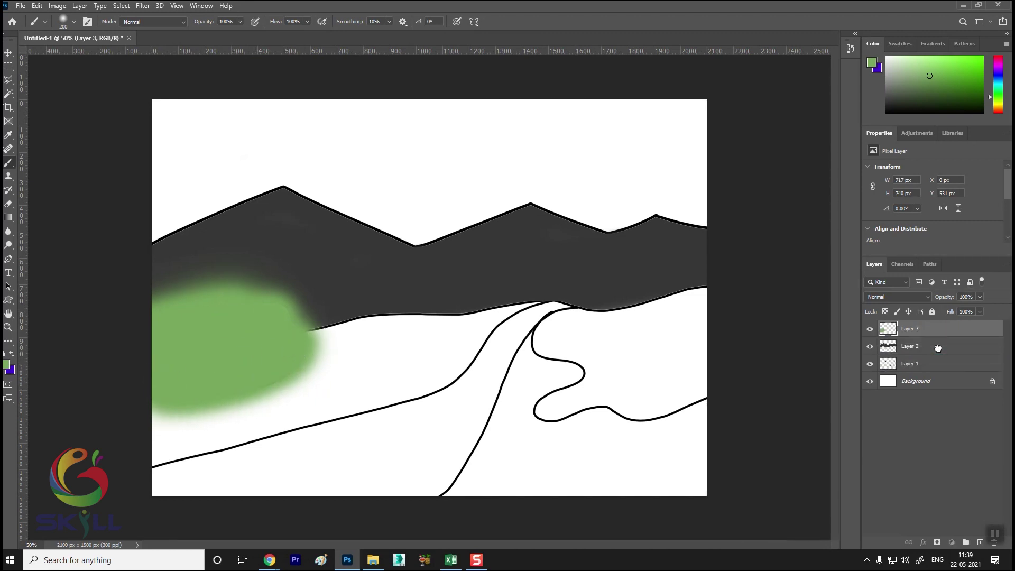
pyautogui.moveTo(936, 328); pyautogui.dragTo(936, 355)
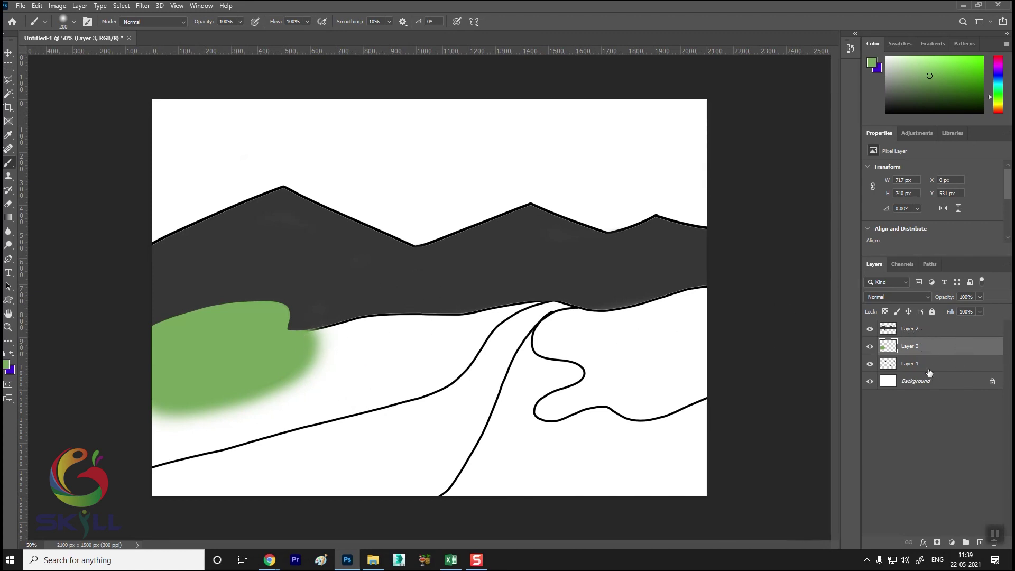
pyautogui.click(980, 543)
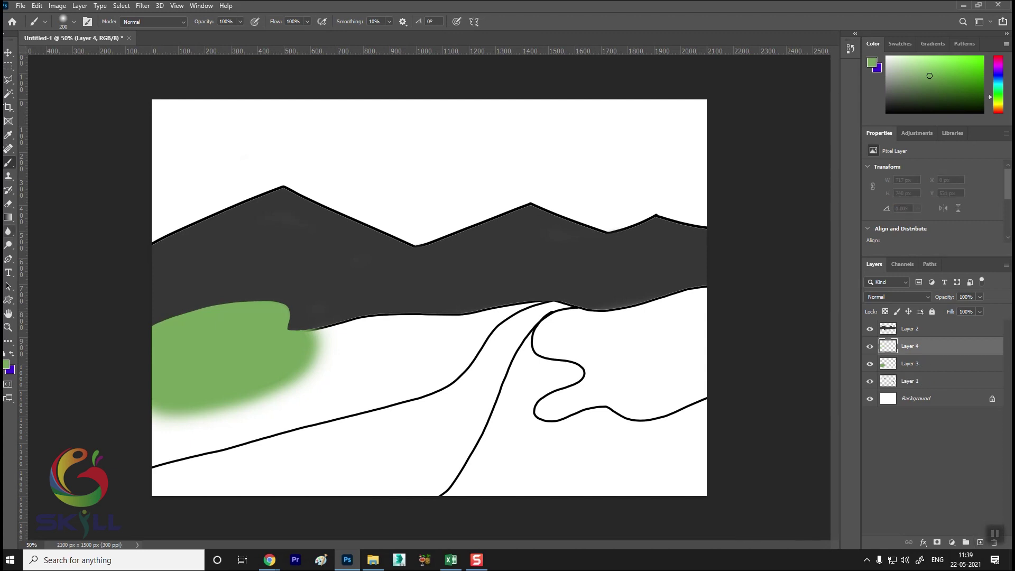
# Step: Pick a darker green and paint the middle hill band below the light-green patch
pyautogui.click(7, 364)
pyautogui.moveTo(714, 189); pyautogui.dragTo(746, 217)
pyautogui.click(897, 134)
pyautogui.moveTo(325, 338)
pyautogui.mouseDown()
pyautogui.moveTo(285, 376)
pyautogui.moveTo(152, 404)
pyautogui.moveTo(272, 389)
pyautogui.moveTo(339, 340)
pyautogui.moveTo(442, 324)
pyautogui.moveTo(321, 334)
pyautogui.moveTo(497, 312)
pyautogui.moveTo(528, 294)
pyautogui.moveTo(409, 370)
pyautogui.moveTo(476, 343)
pyautogui.moveTo(309, 415)
pyautogui.moveTo(436, 383)
pyautogui.moveTo(468, 348)
pyautogui.moveTo(391, 404)
pyautogui.moveTo(296, 392)
pyautogui.moveTo(381, 348)
pyautogui.moveTo(179, 418)
pyautogui.mouseUp()
pyautogui.moveTo(179, 417)
pyautogui.mouseDown()
pyautogui.moveTo(419, 368)
pyautogui.moveTo(128, 433)
pyautogui.moveTo(126, 450)
pyautogui.moveTo(317, 425)
pyautogui.moveTo(316, 406)
pyautogui.moveTo(116, 450)
pyautogui.mouseUp()
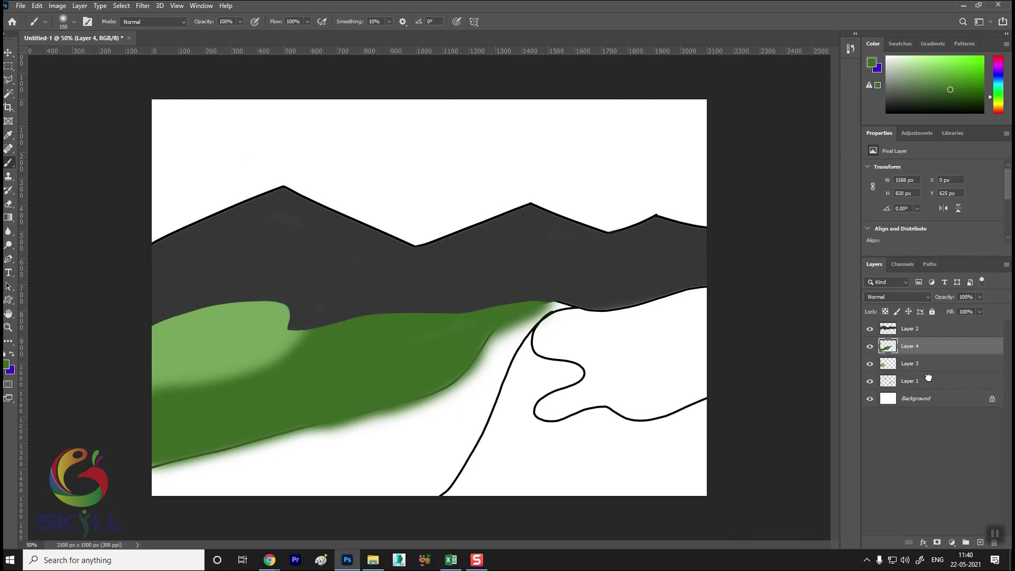
# Step: Move outline Layer 1 to the top and zoom in to frame the hills
pyautogui.moveTo(928, 379); pyautogui.dragTo(909, 321)
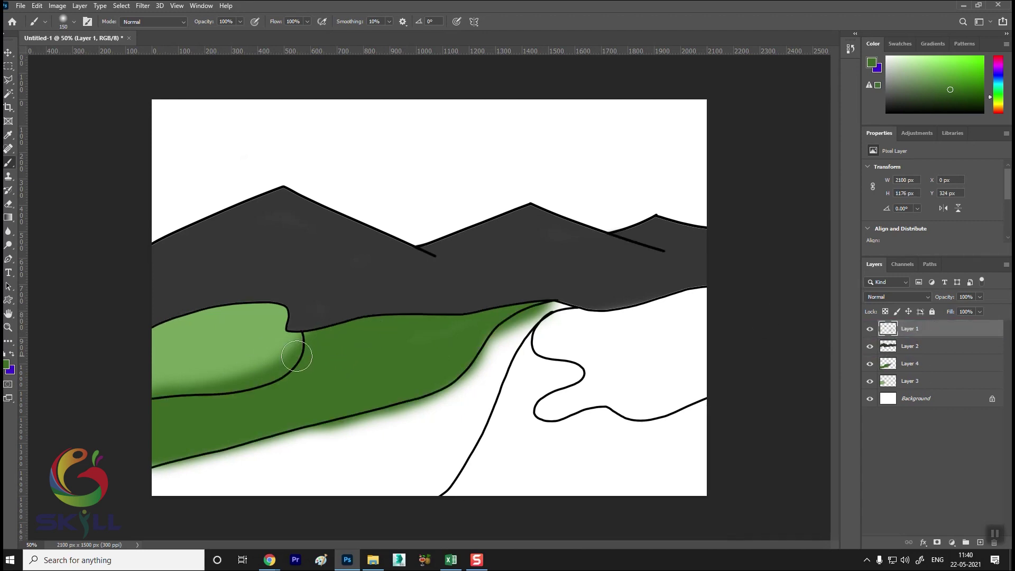
pyautogui.hotkey('ctrl', '+')
pyautogui.hotkey('ctrl', '-')
pyautogui.hotkey('ctrl', '+')
pyautogui.moveTo(379, 367); pyautogui.dragTo(438, 305)
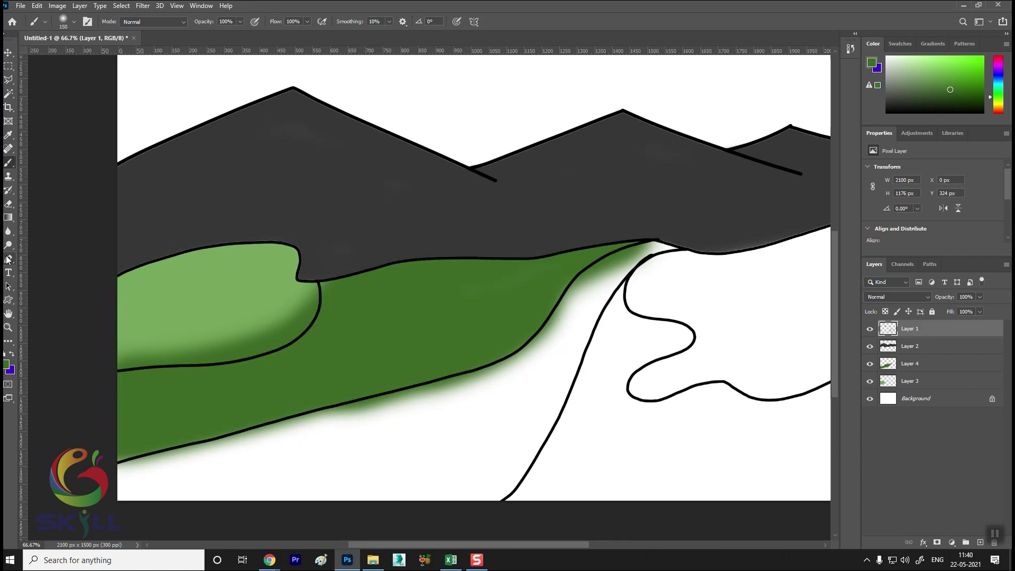
# Step: Soften the dark shading under the light-green hill with a soft round eraser on Layer 4
pyautogui.click(8, 205)
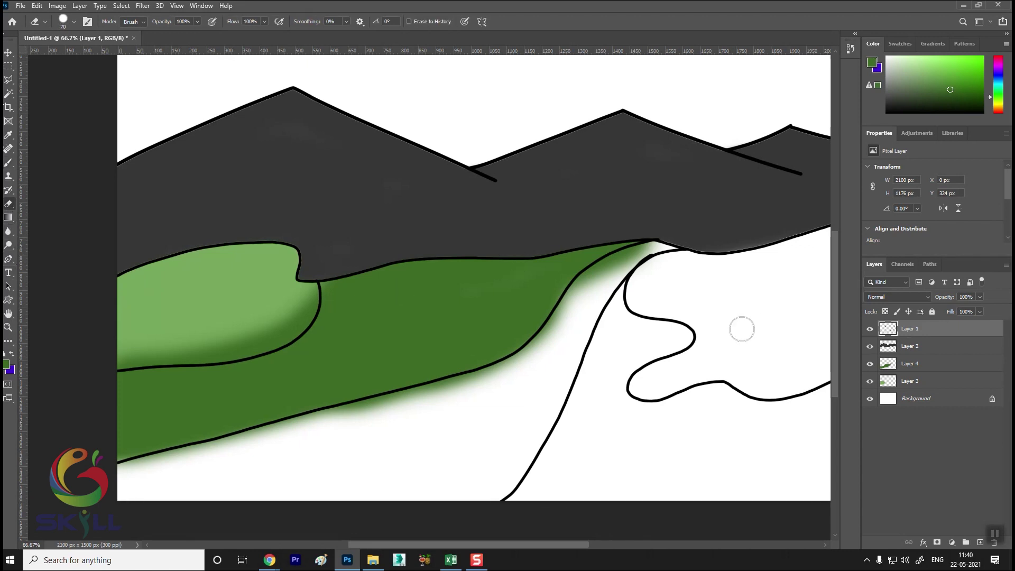
pyautogui.click(917, 368)
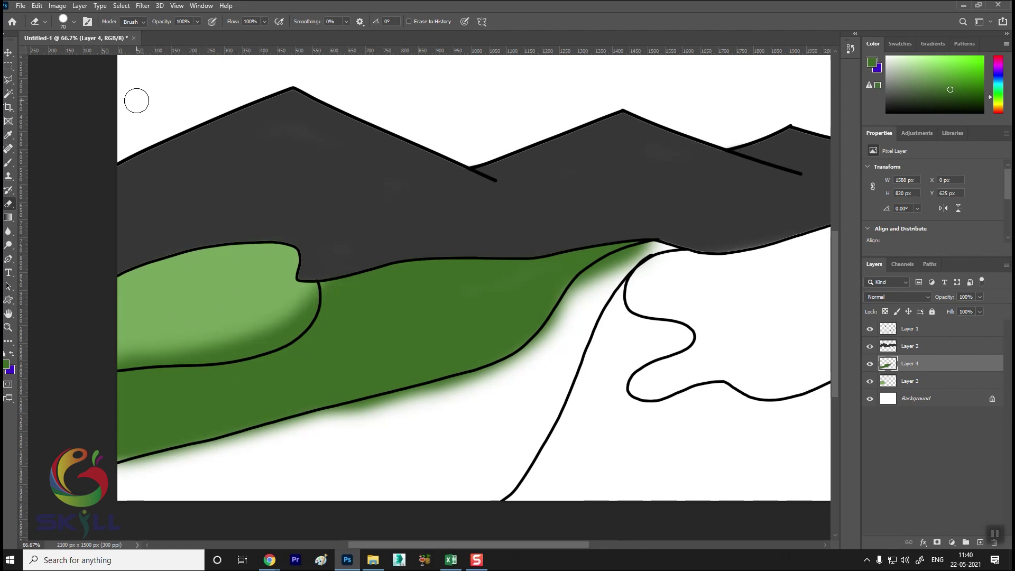
pyautogui.click(74, 23)
pyautogui.click(21, 119)
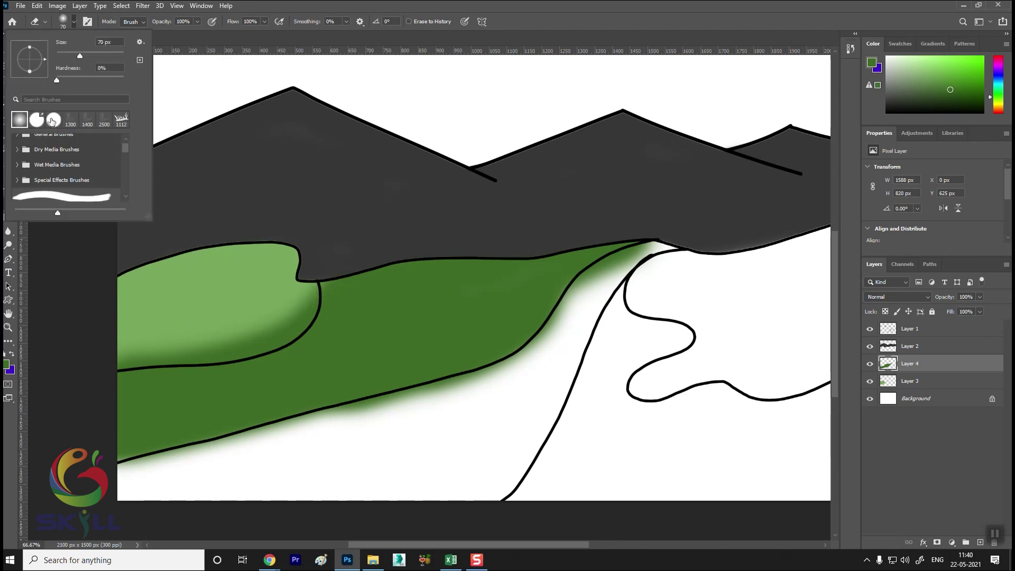
pyautogui.click(305, 155)
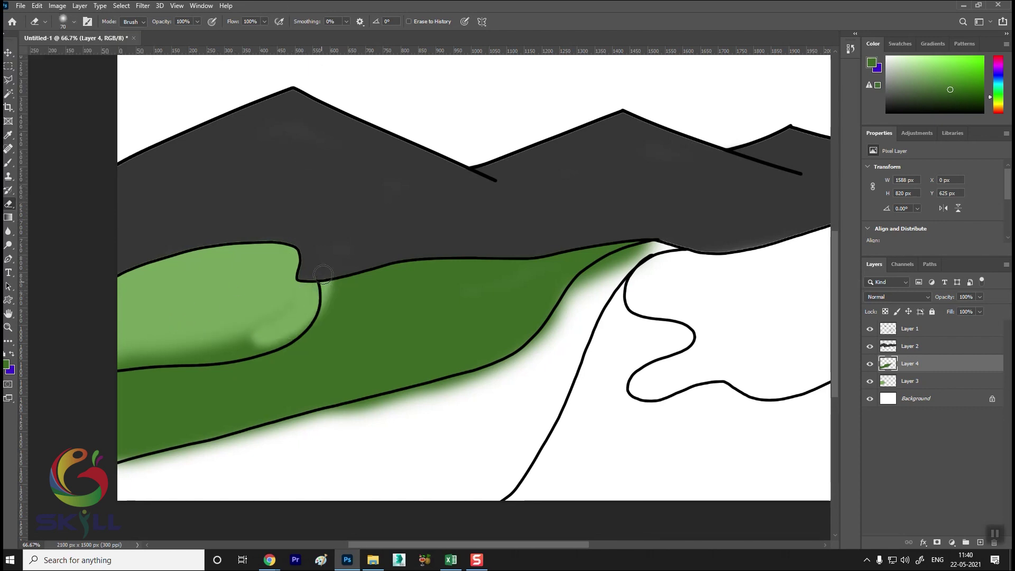
pyautogui.moveTo(308, 282)
pyautogui.mouseDown()
pyautogui.moveTo(220, 340)
pyautogui.moveTo(249, 338)
pyautogui.moveTo(199, 337)
pyautogui.mouseUp()
# Step: Set the eraser to 35% opacity and 82% flow, then erase the green fringe below the hill outline
pyautogui.press(']')
pyautogui.press(']')
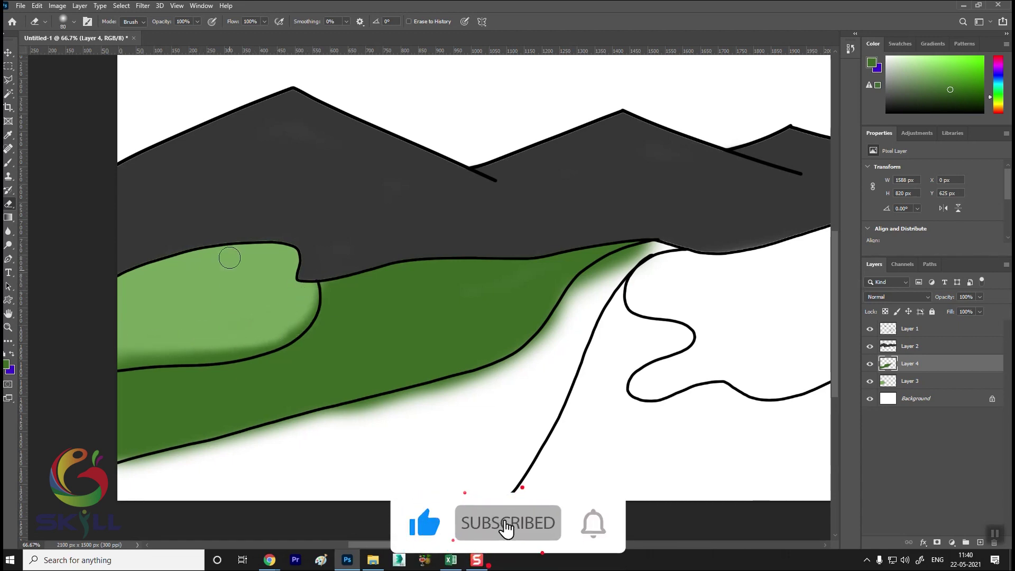
pyautogui.click(198, 22)
pyautogui.moveTo(163, 34); pyautogui.dragTo(166, 34)
pyautogui.click(264, 22)
pyautogui.moveTo(264, 34); pyautogui.dragTo(228, 34)
pyautogui.press(']')
pyautogui.press(']')
pyautogui.press(']')
pyautogui.press('[')
pyautogui.press('[')
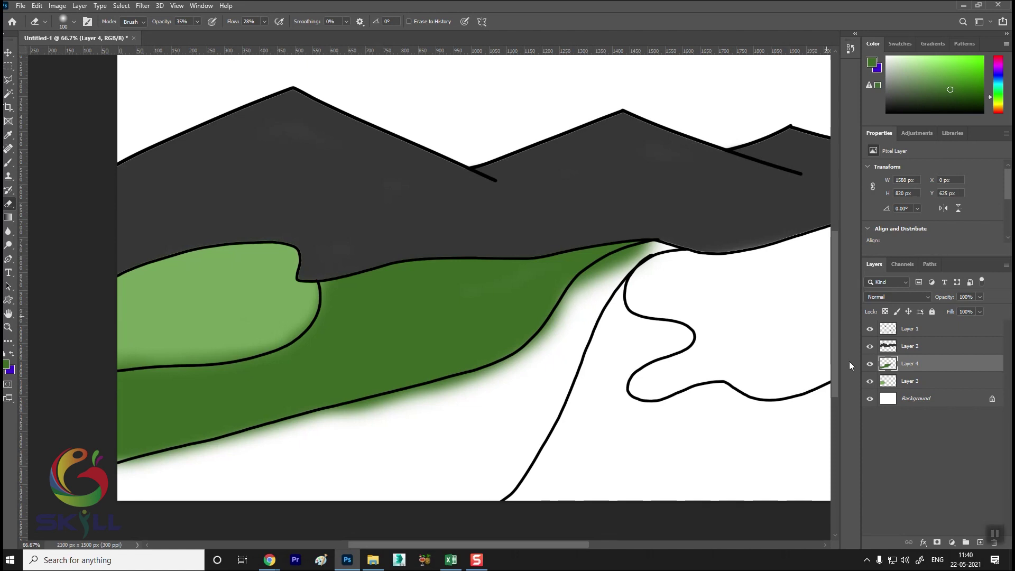
pyautogui.click(197, 21)
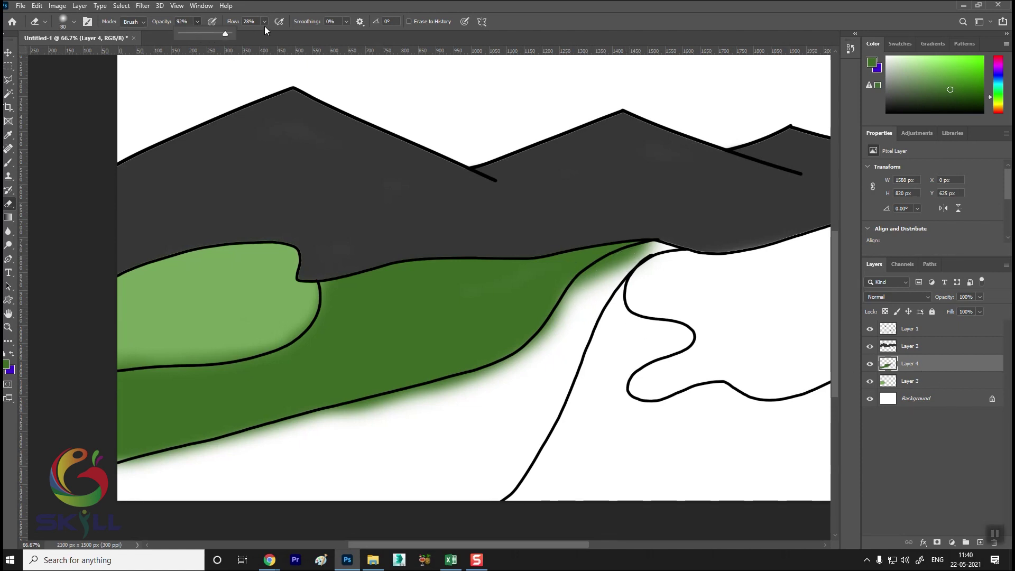
pyautogui.moveTo(264, 21); pyautogui.dragTo(275, 33)
pyautogui.press('[')
pyautogui.press('[')
pyautogui.press('[')
pyautogui.moveTo(643, 256)
pyautogui.mouseDown()
pyautogui.moveTo(564, 317)
pyautogui.moveTo(100, 476)
pyautogui.moveTo(465, 388)
pyautogui.mouseUp()
# Step: Repaint solid green along the middle hill's lower outline with a smaller brush
pyautogui.click(8, 162)
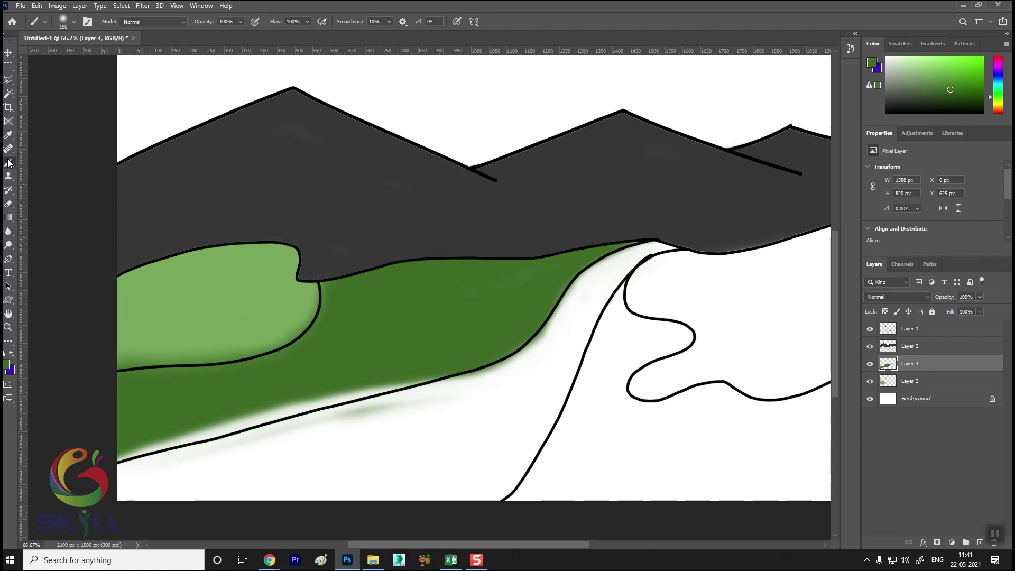
pyautogui.press('[')
pyautogui.press('[')
pyautogui.press('[')
pyautogui.moveTo(408, 358)
pyautogui.mouseDown()
pyautogui.moveTo(245, 403)
pyautogui.moveTo(442, 370)
pyautogui.moveTo(164, 427)
pyautogui.moveTo(260, 413)
pyautogui.moveTo(60, 464)
pyautogui.moveTo(148, 444)
pyautogui.mouseUp()
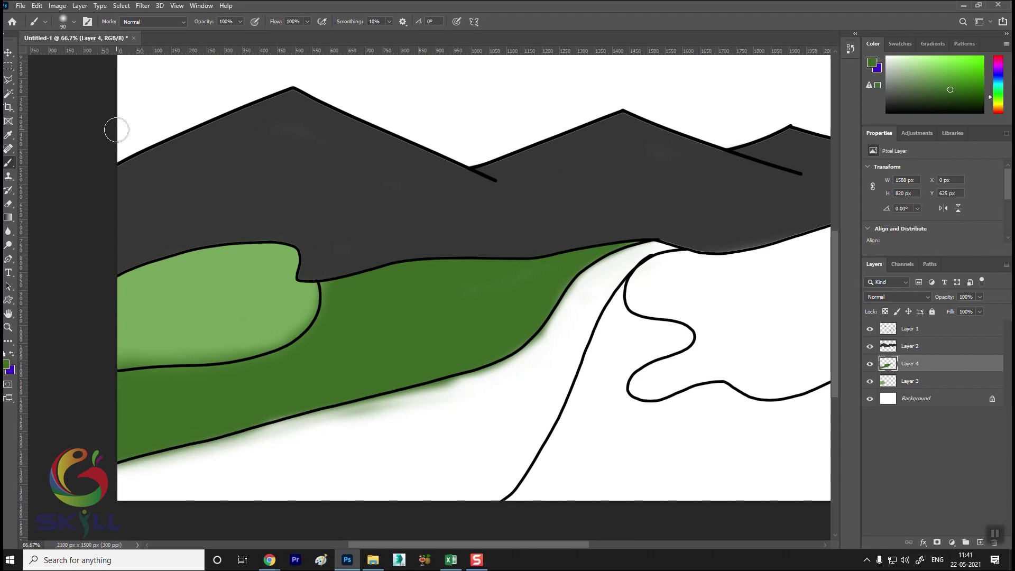
pyautogui.hotkey('ctrl', '-')
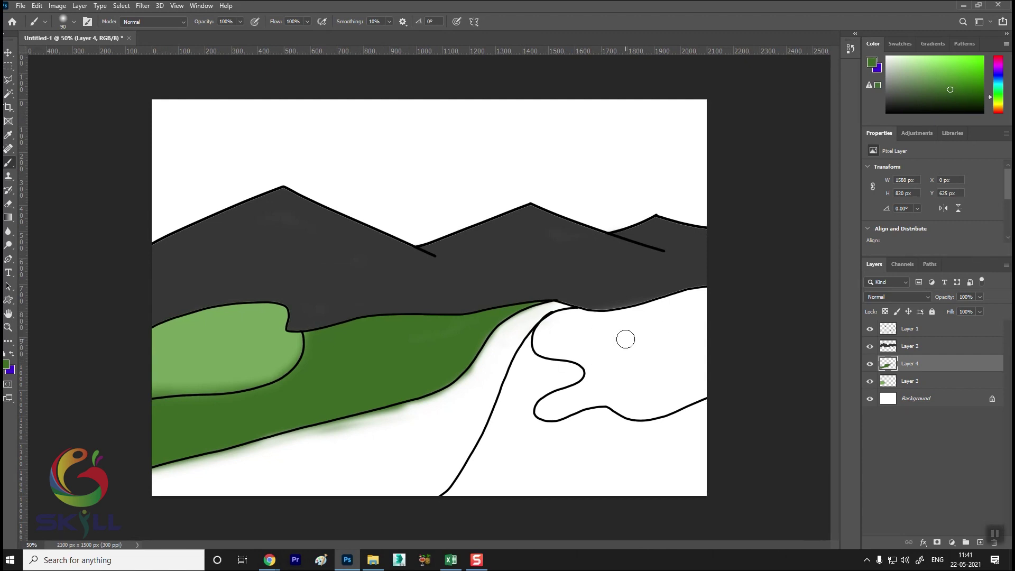
# Step: Sample the dark green, add Layer 5, and paint the whole right-hand hill solid green
pyautogui.keyDown('alt'); pyautogui.click(442, 338); pyautogui.keyUp('alt')
pyautogui.click(980, 541)
pyautogui.moveTo(566, 345)
pyautogui.mouseDown()
pyautogui.moveTo(544, 341)
pyautogui.moveTo(589, 356)
pyautogui.moveTo(578, 316)
pyautogui.mouseUp()
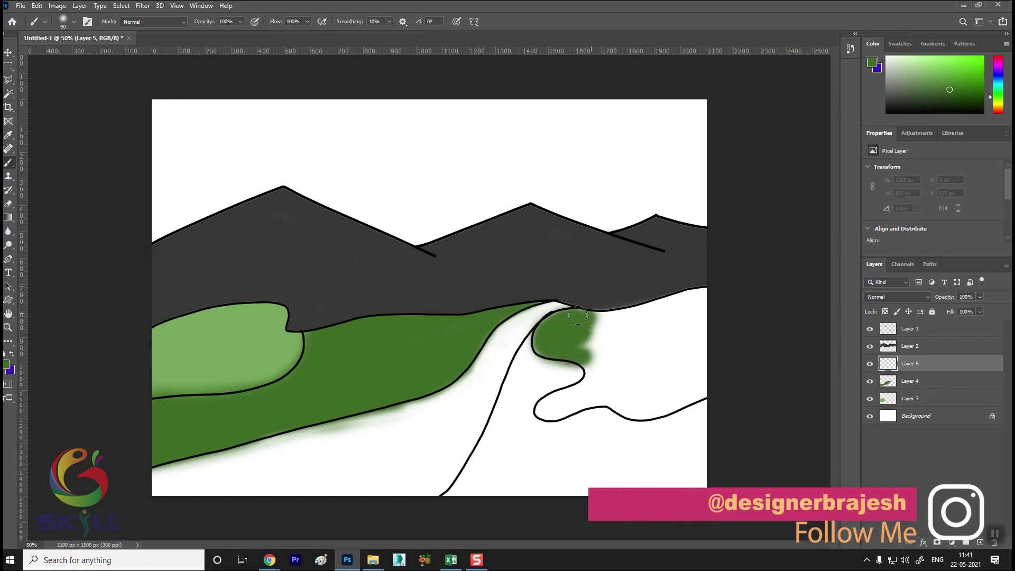
pyautogui.moveTo(589, 356)
pyautogui.mouseDown()
pyautogui.moveTo(715, 294)
pyautogui.moveTo(613, 357)
pyautogui.mouseUp()
pyautogui.press(']')
pyautogui.press(']')
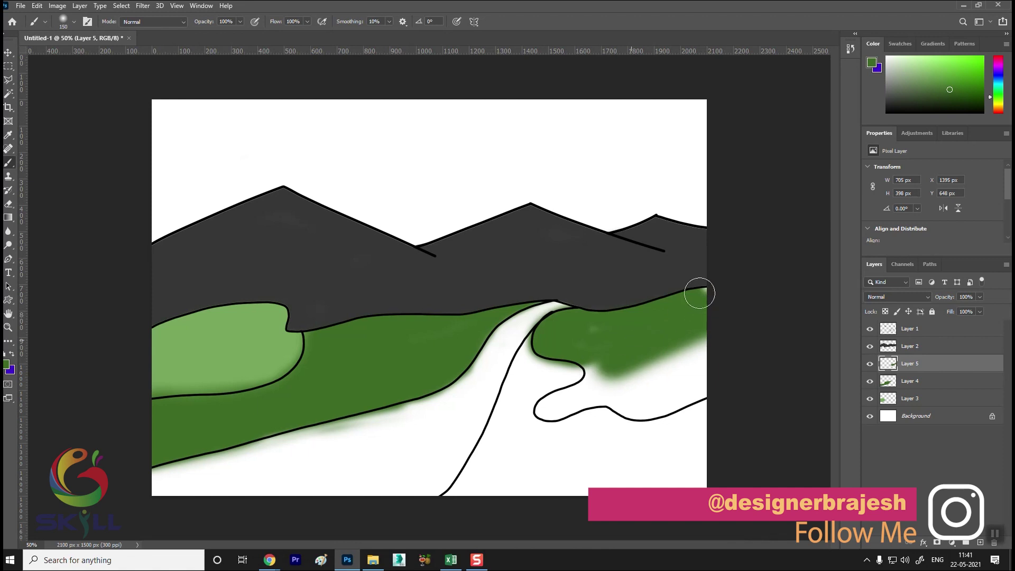
pyautogui.moveTo(594, 365)
pyautogui.mouseDown()
pyautogui.moveTo(542, 407)
pyautogui.moveTo(692, 342)
pyautogui.mouseUp()
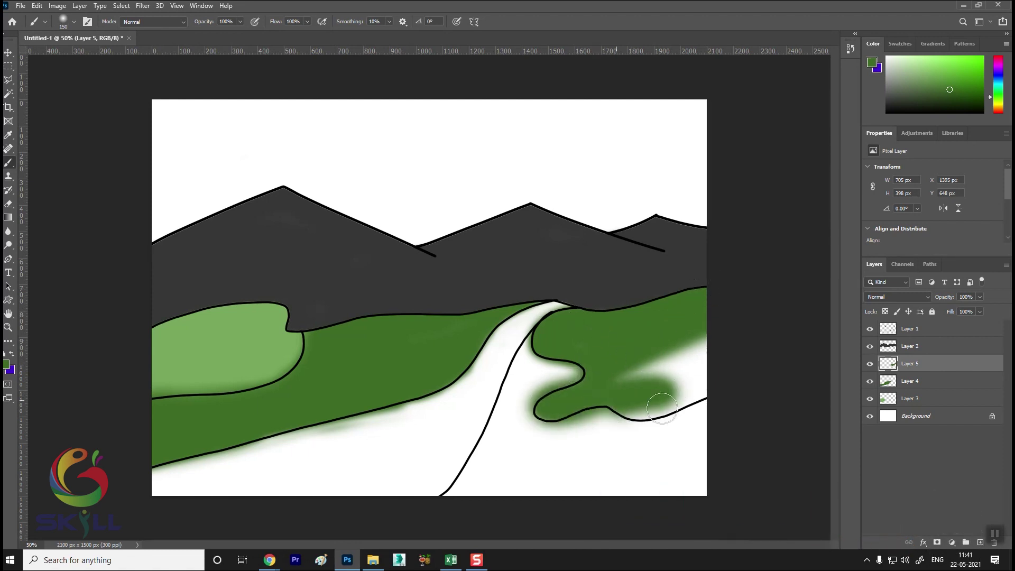
pyautogui.moveTo(718, 347); pyautogui.dragTo(717, 369)
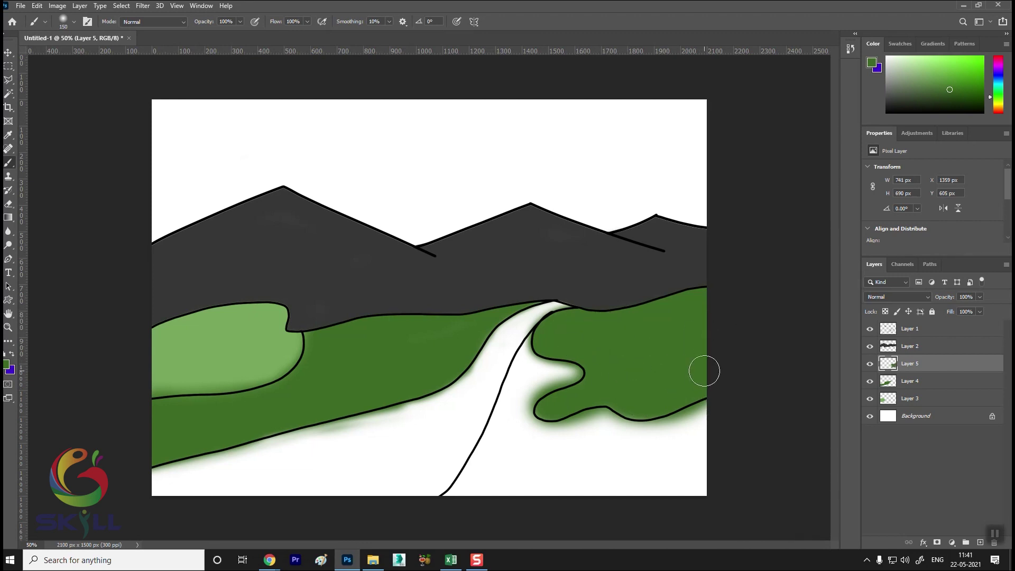
pyautogui.hotkey('ctrl', '+')
pyautogui.moveTo(697, 370)
pyautogui.mouseDown()
pyautogui.moveTo(622, 235)
pyautogui.moveTo(601, 248)
pyautogui.mouseUp()
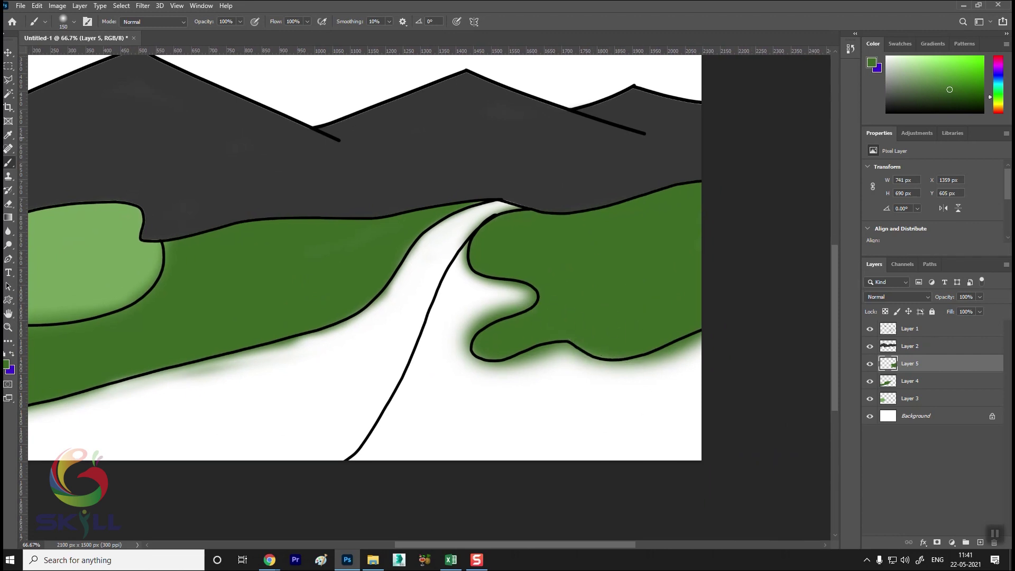
# Step: Erase the green glow below the right hill's edge
pyautogui.click(8, 203)
pyautogui.moveTo(490, 369)
pyautogui.mouseDown()
pyautogui.moveTo(532, 351)
pyautogui.moveTo(585, 358)
pyautogui.moveTo(499, 367)
pyautogui.moveTo(560, 351)
pyautogui.moveTo(544, 358)
pyautogui.moveTo(678, 363)
pyautogui.moveTo(732, 324)
pyautogui.mouseUp()
pyautogui.hotkey('ctrl', 'z')
pyautogui.moveTo(636, 368)
pyautogui.mouseDown()
pyautogui.moveTo(708, 344)
pyautogui.moveTo(587, 386)
pyautogui.moveTo(656, 369)
pyautogui.moveTo(603, 370)
pyautogui.moveTo(557, 353)
pyautogui.moveTo(503, 365)
pyautogui.moveTo(453, 319)
pyautogui.moveTo(516, 294)
pyautogui.moveTo(487, 290)
pyautogui.moveTo(521, 291)
pyautogui.moveTo(465, 322)
pyautogui.moveTo(474, 283)
pyautogui.moveTo(461, 226)
pyautogui.mouseUp()
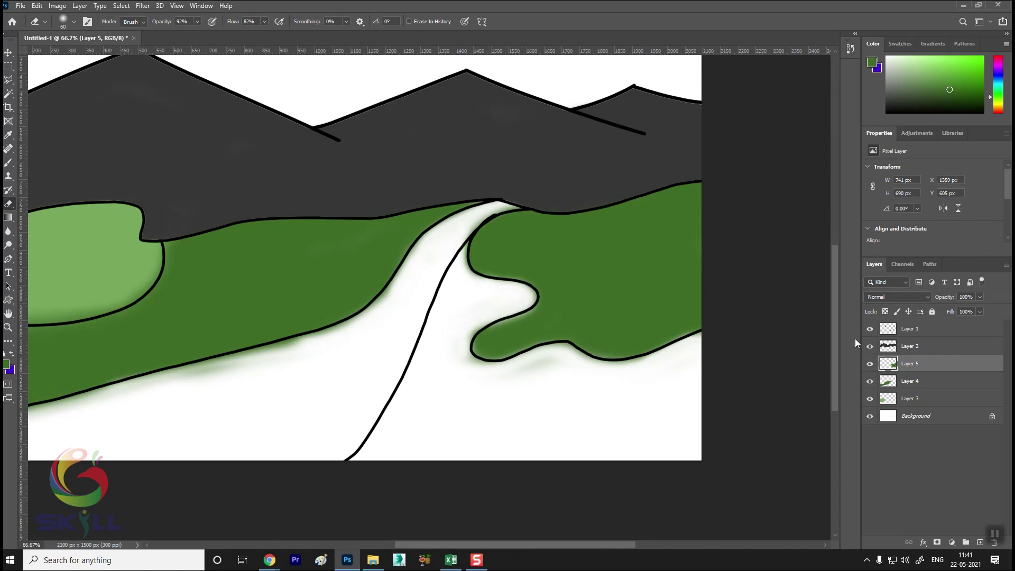
pyautogui.hotkey('ctrl', '-')
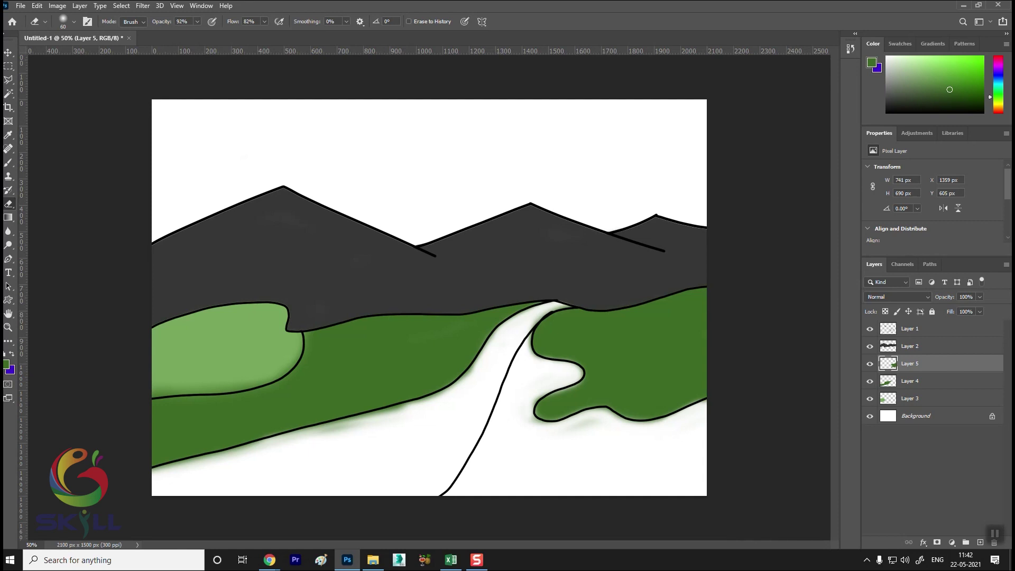
pyautogui.hotkey('ctrl', '+')
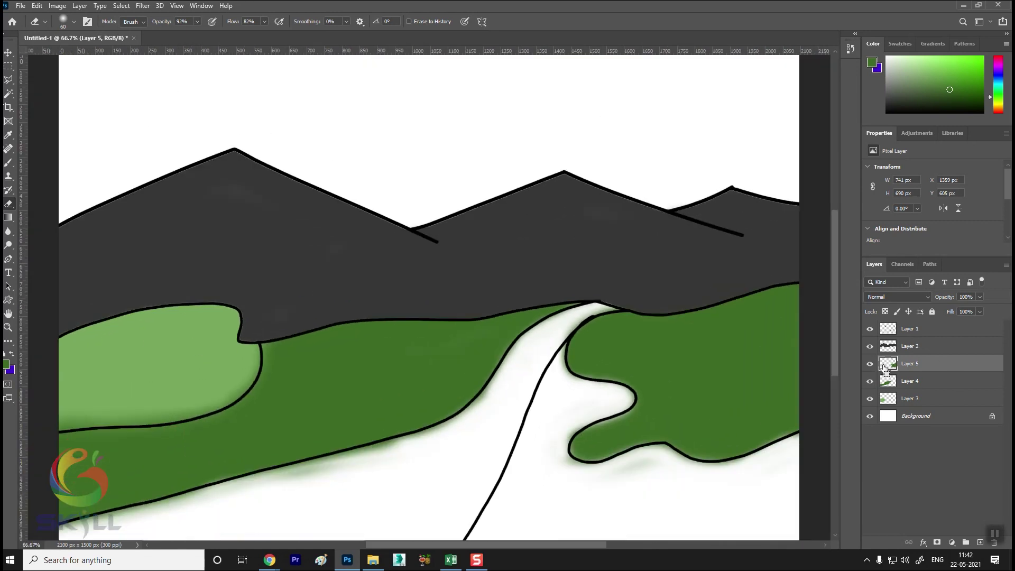
# Step: Hide the Layer 1 outlines, undoing an accidental background-colour fill on Layer 5
pyautogui.click(870, 330)
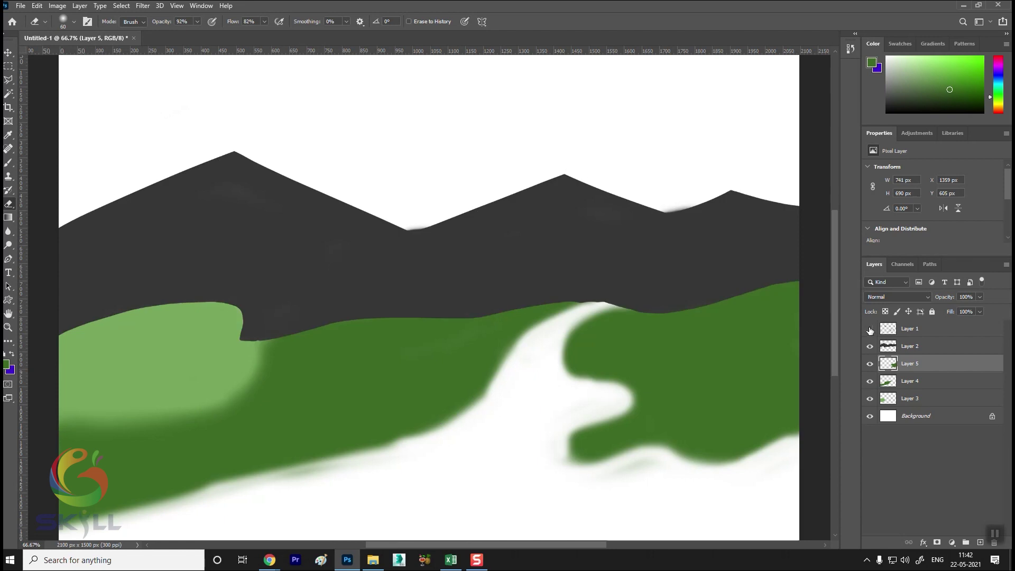
pyautogui.hotkey('ctrl', 'BackSpace')
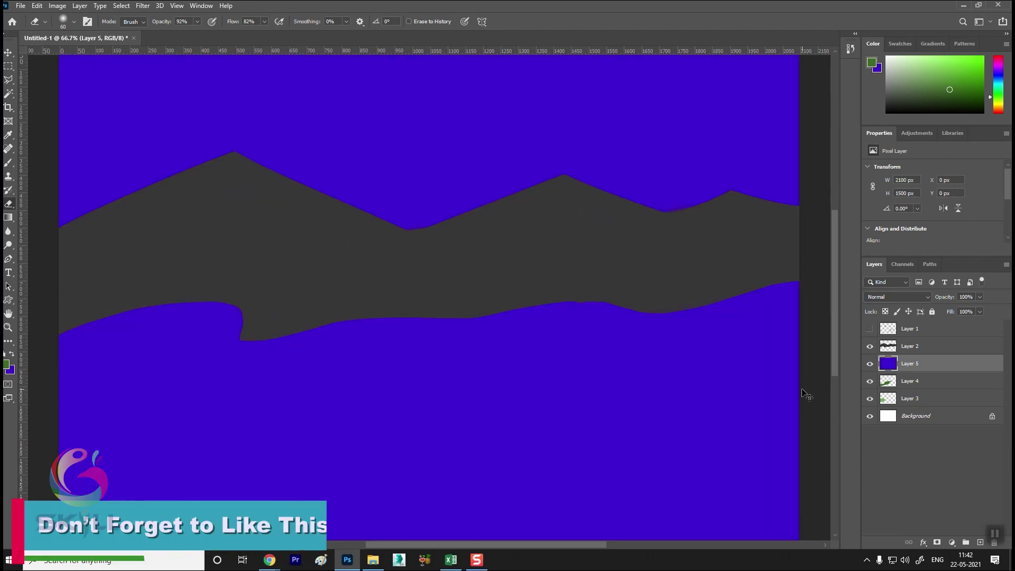
pyautogui.hotkey('ctrl', 'z')
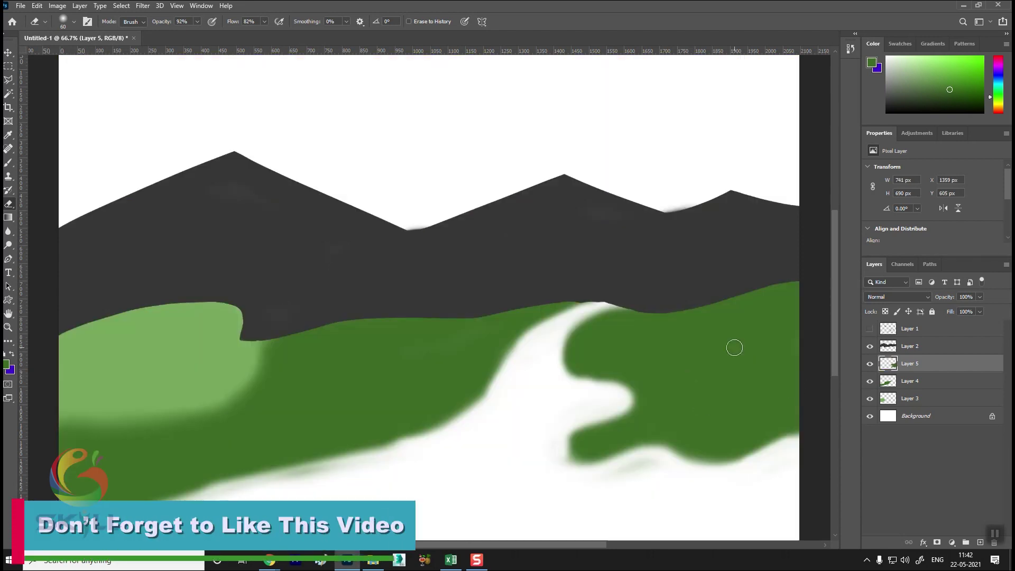
pyautogui.scroll(2, 735, 347)
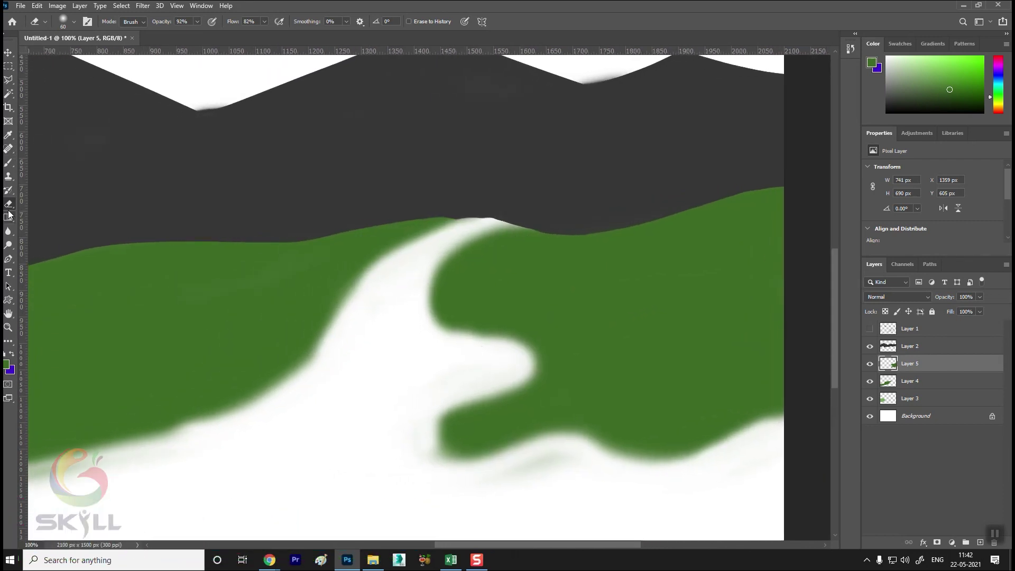
# Step: Set the foreground colour to a light yellow-green
pyautogui.click(8, 168)
pyautogui.click(9, 365)
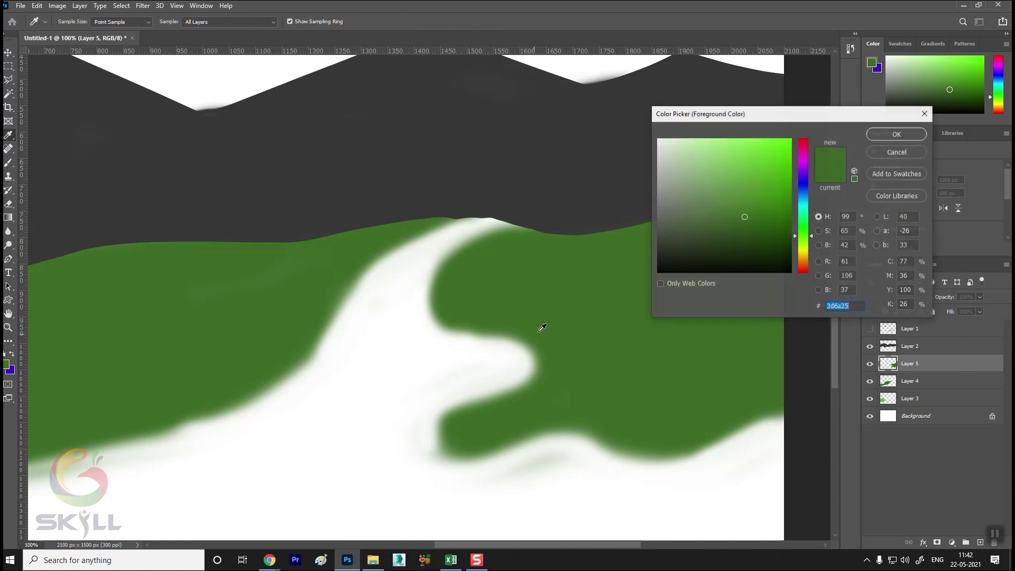
pyautogui.click(727, 177)
pyautogui.moveTo(713, 175)
pyautogui.mouseDown()
pyautogui.moveTo(749, 145)
pyautogui.moveTo(699, 145)
pyautogui.moveTo(687, 163)
pyautogui.moveTo(710, 150)
pyautogui.mouseUp()
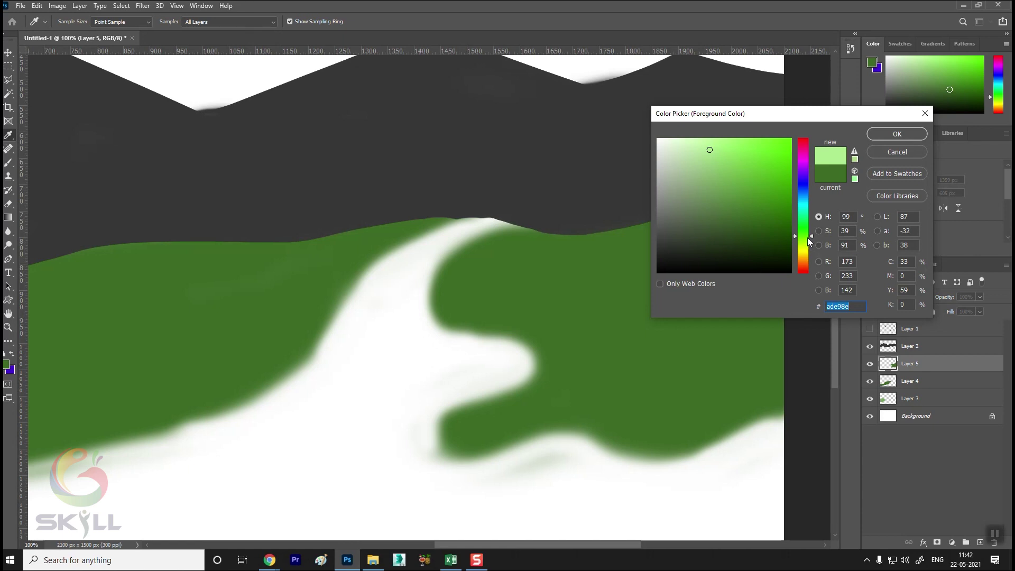
pyautogui.moveTo(812, 236); pyautogui.dragTo(811, 244)
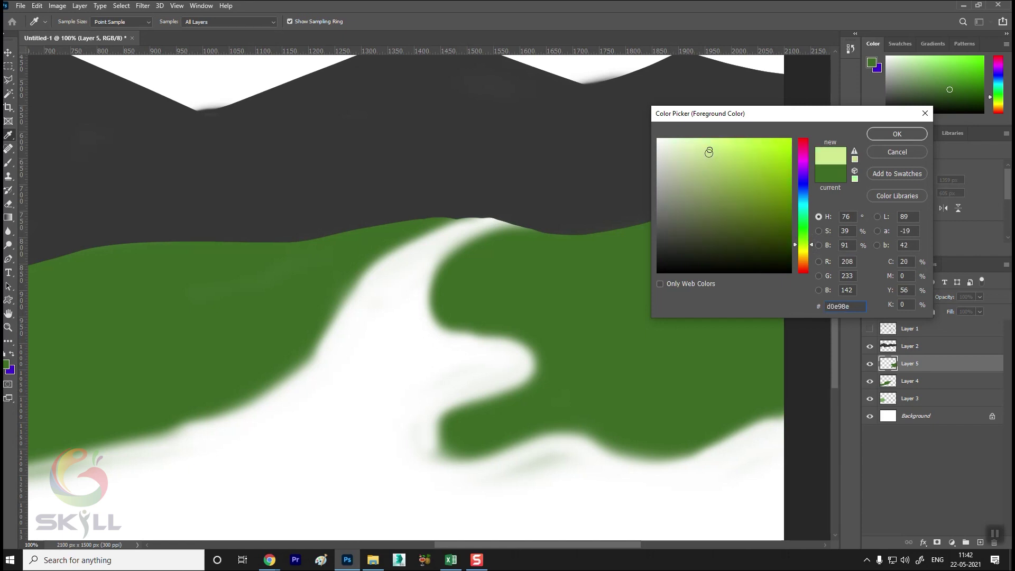
pyautogui.click(897, 134)
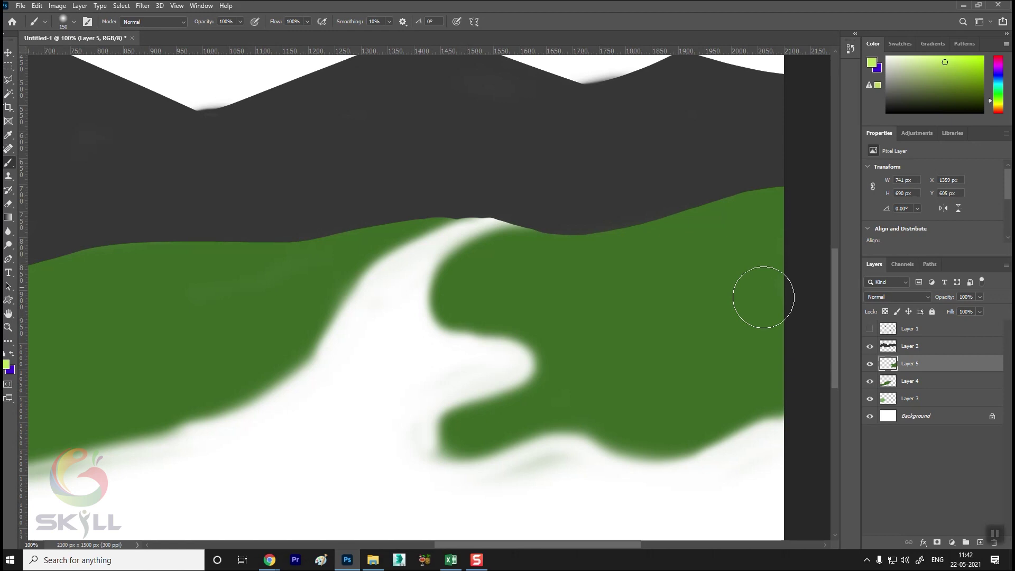
# Step: Add Layer 6 and set the brush to 61% opacity, 34% flow and size 200
pyautogui.click(980, 542)
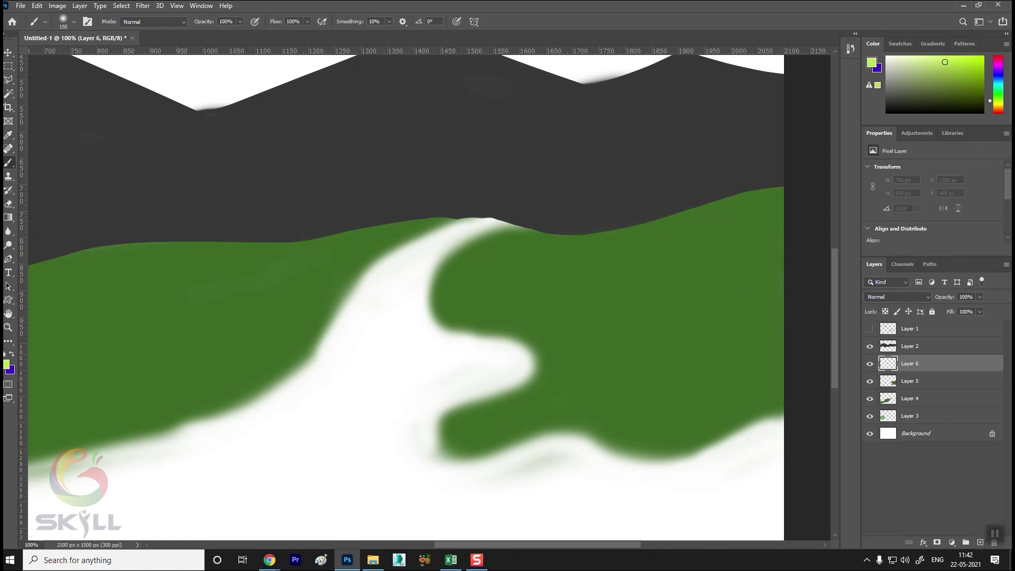
pyautogui.press(']')
pyautogui.press(']')
pyautogui.press(']')
pyautogui.click(240, 21)
pyautogui.moveTo(216, 33); pyautogui.dragTo(222, 33)
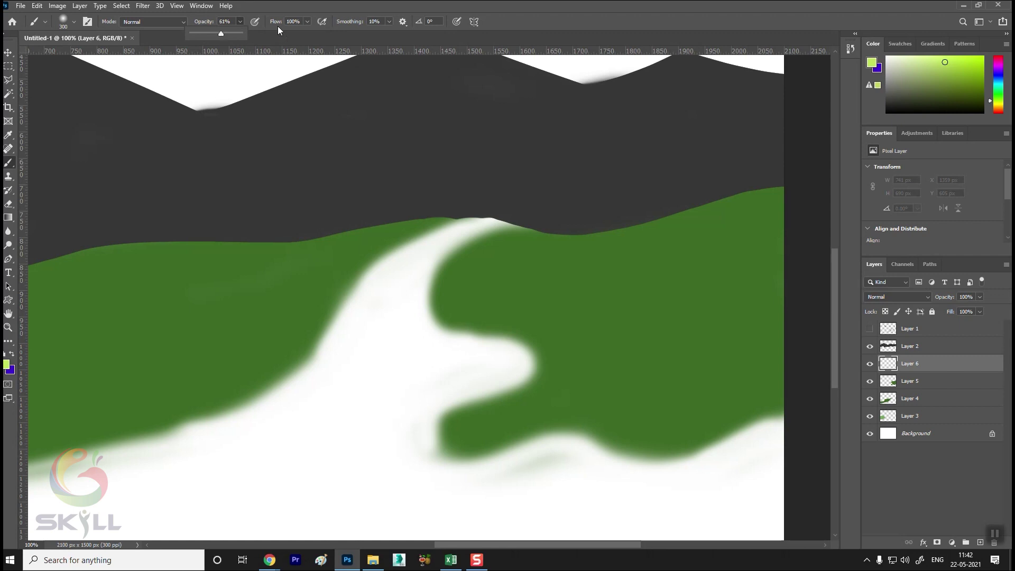
pyautogui.click(307, 21)
pyautogui.moveTo(310, 33); pyautogui.dragTo(275, 33)
pyautogui.press('[')
pyautogui.press('[')
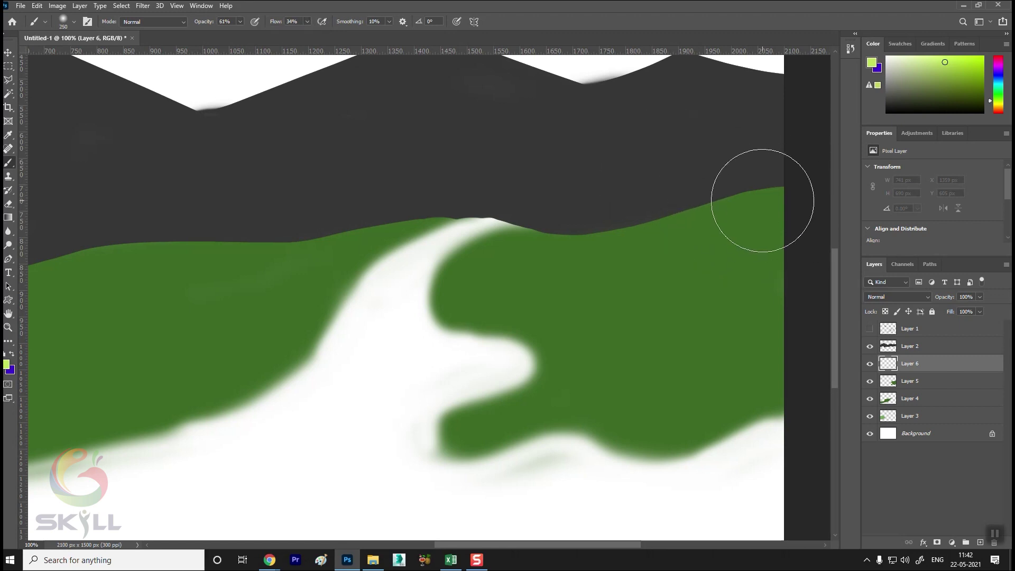
# Step: Paint soft light-green highlights across the right hill's upper slope
pyautogui.moveTo(640, 232); pyautogui.dragTo(839, 174)
pyautogui.moveTo(854, 218); pyautogui.dragTo(759, 404)
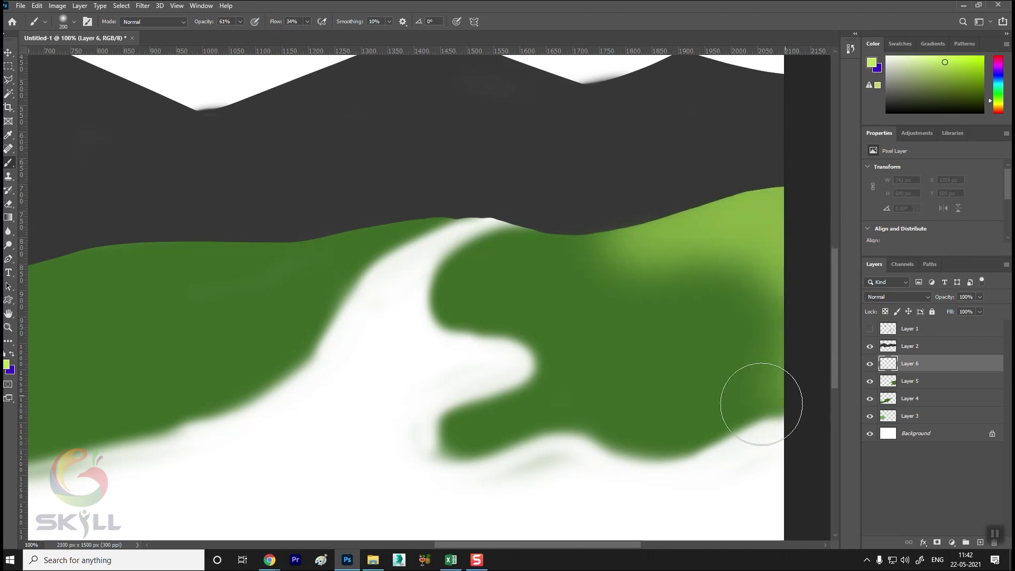
pyautogui.moveTo(741, 272)
pyautogui.mouseDown()
pyautogui.moveTo(510, 245)
pyautogui.moveTo(772, 228)
pyautogui.mouseUp()
pyautogui.hotkey('ctrl', '-')
pyautogui.hotkey('ctrl', '-')
pyautogui.hotkey('ctrl', '-')
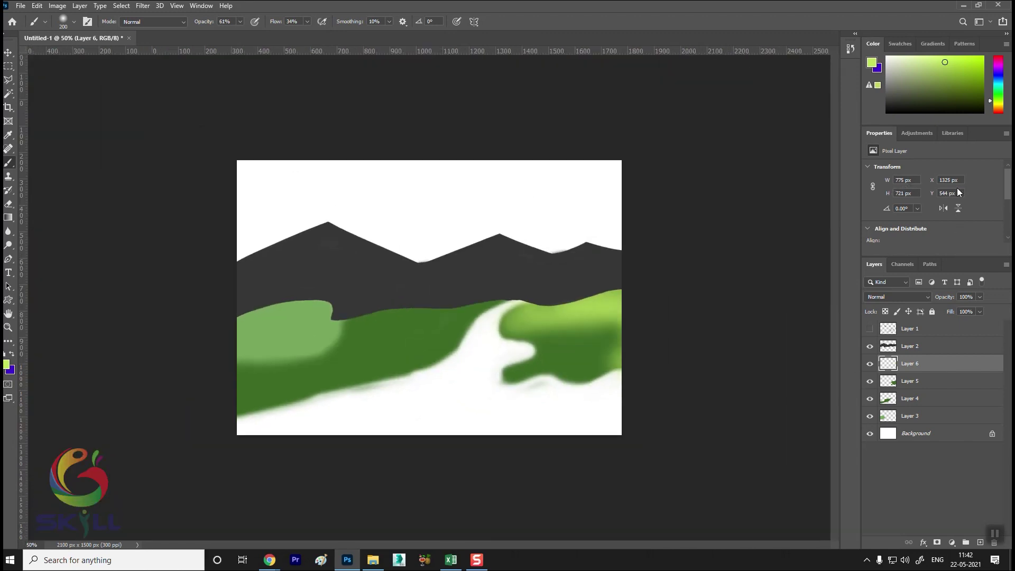
pyautogui.hotkey('ctrl', '+')
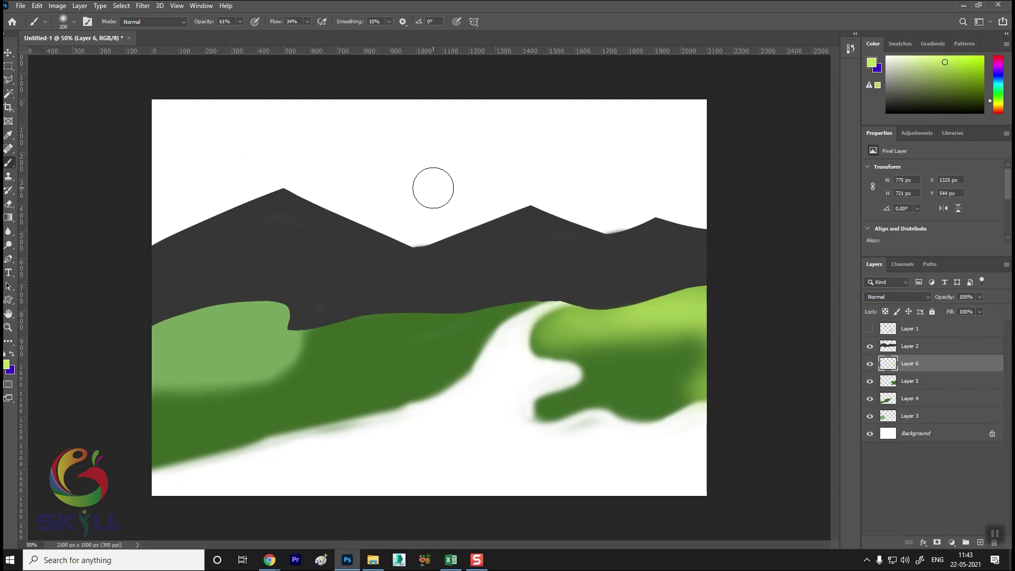
# Step: Select all the painted landscape layers with the Move tool and delete them
pyautogui.click(8, 52)
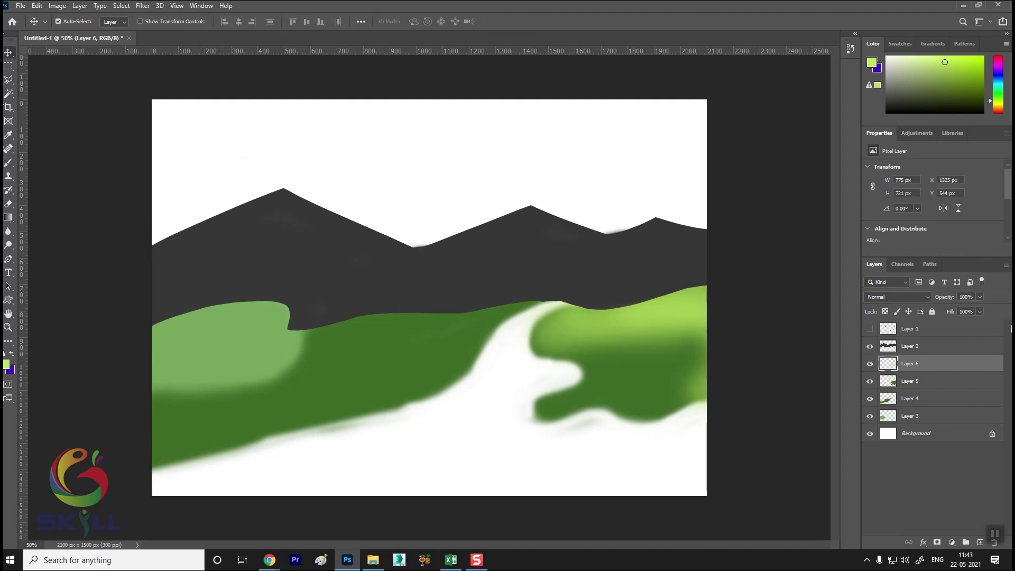
pyautogui.click(945, 330)
pyautogui.keyDown('shift'); pyautogui.click(929, 417); pyautogui.keyUp('shift')
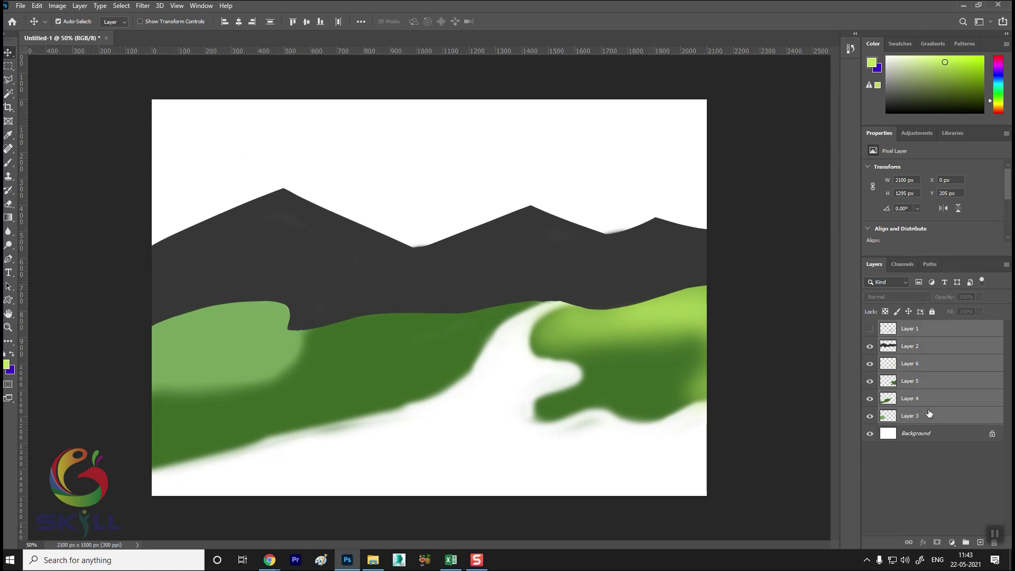
pyautogui.press('Delete')
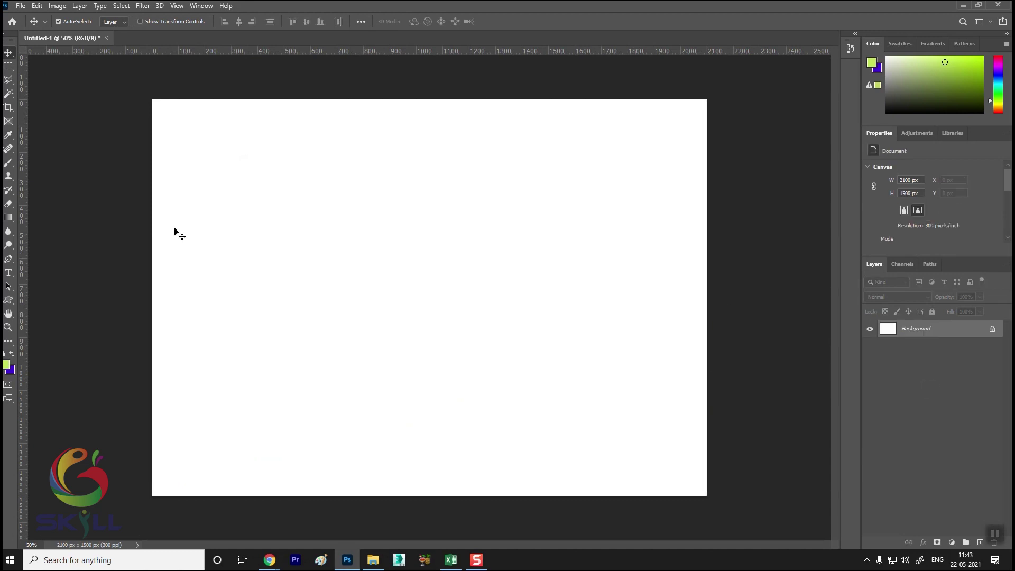
# Step: Add a new empty layer, pick dark grey, and use a 100 px brush with pressure-controlled opacity
pyautogui.press('b')
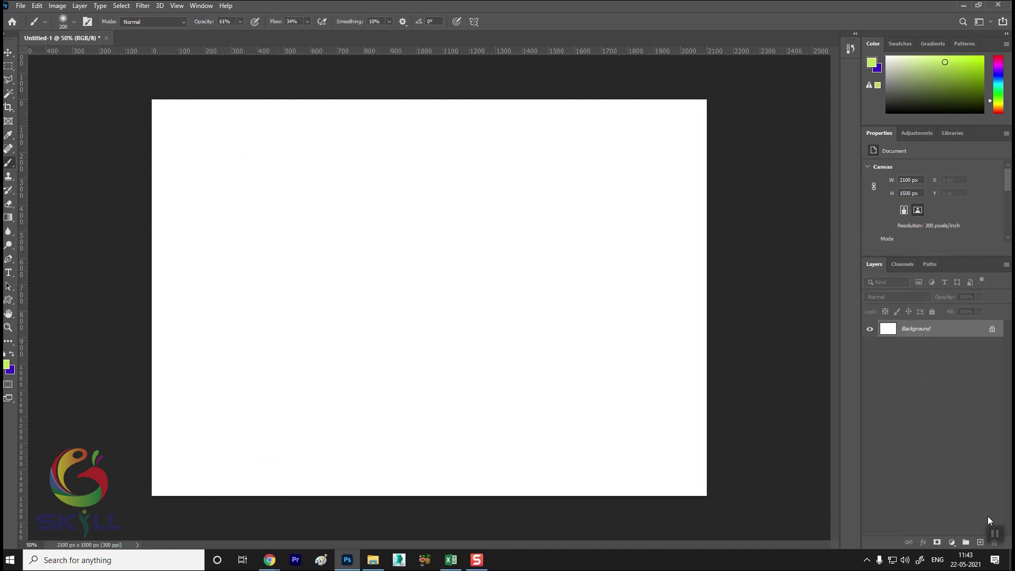
pyautogui.click(978, 542)
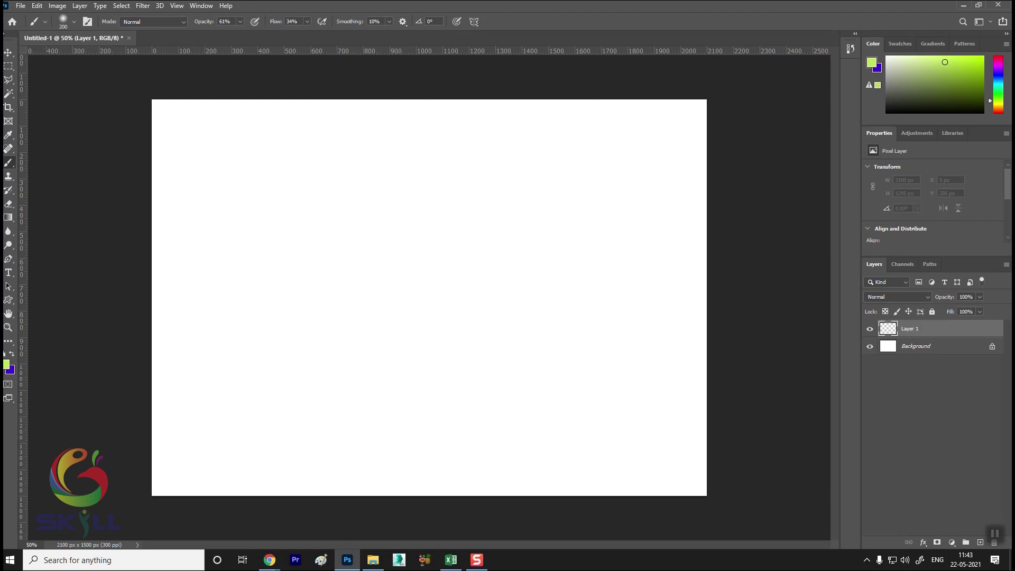
pyautogui.click(7, 365)
pyautogui.moveTo(684, 185); pyautogui.dragTo(654, 253)
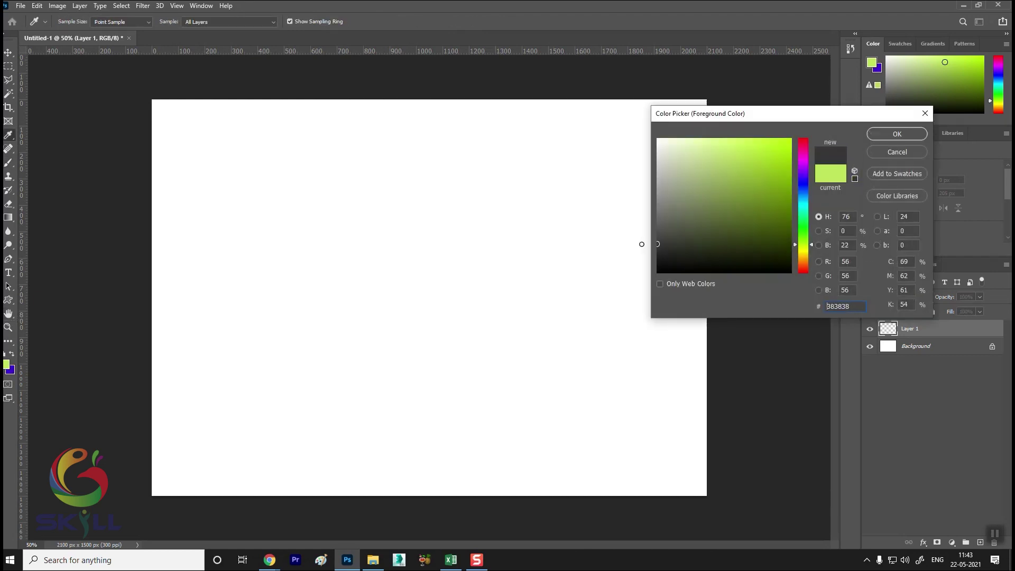
pyautogui.click(899, 135)
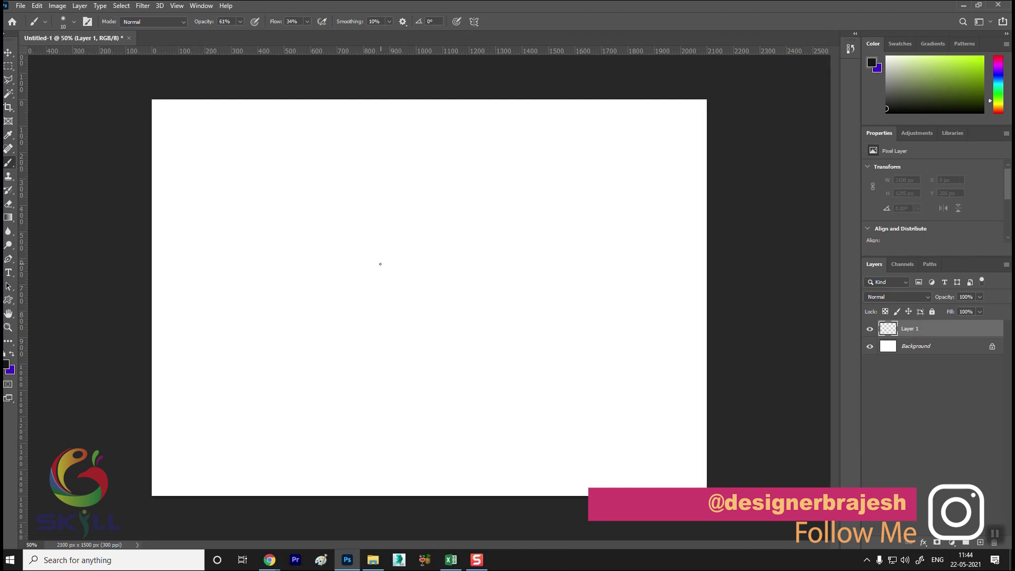
pyautogui.press(']')
pyautogui.press(']')
pyautogui.press(']')
pyautogui.press(']')
pyautogui.press(']')
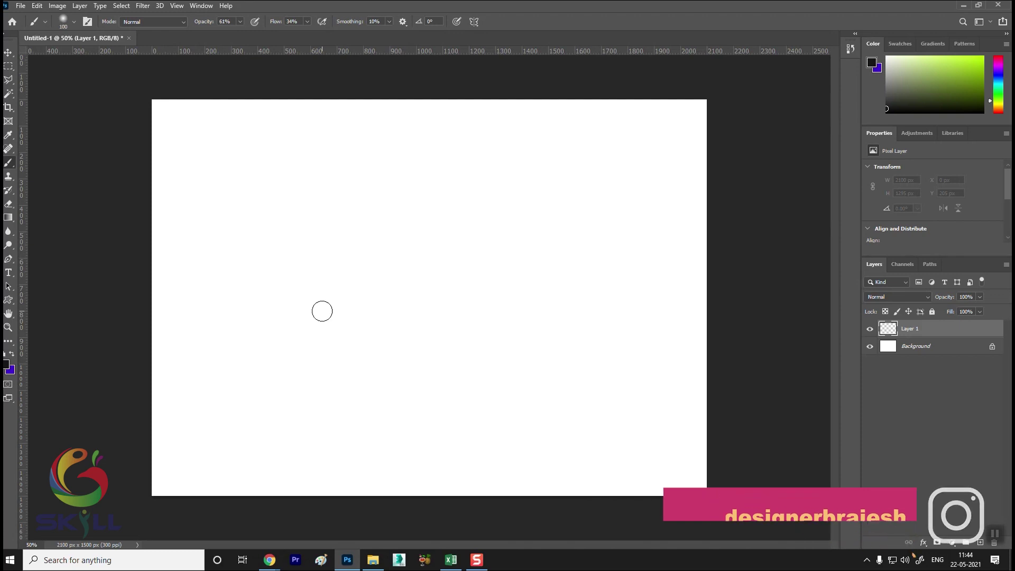
pyautogui.click(255, 24)
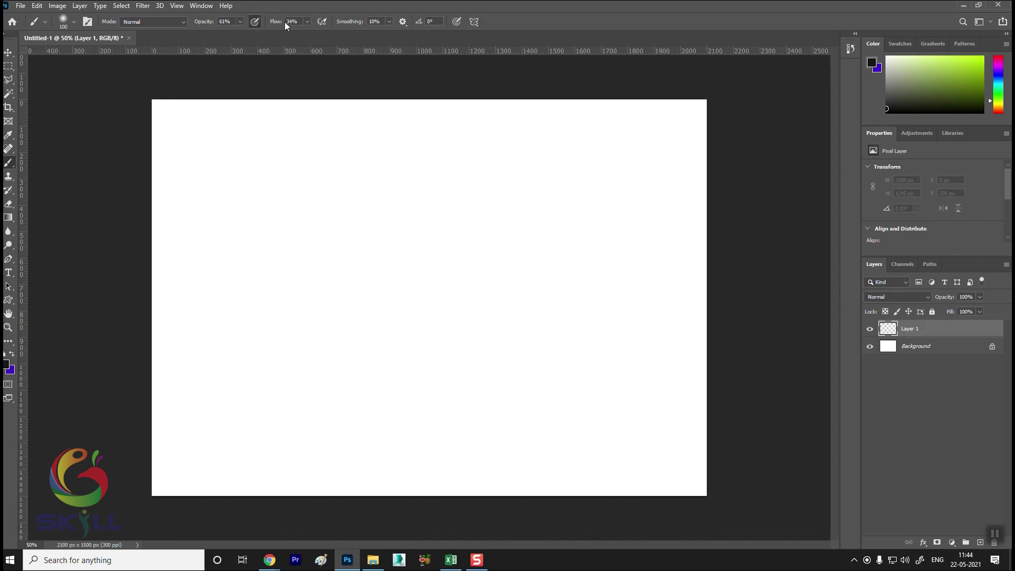
# Step: Enable airbrush build-up and pressure-controlled size at 200 px, undoing a grey test stroke
pyautogui.click(324, 22)
pyautogui.click(456, 22)
pyautogui.press(']')
pyautogui.press(']')
pyautogui.press(']')
pyautogui.press(']')
pyautogui.press(']')
pyautogui.press('[')
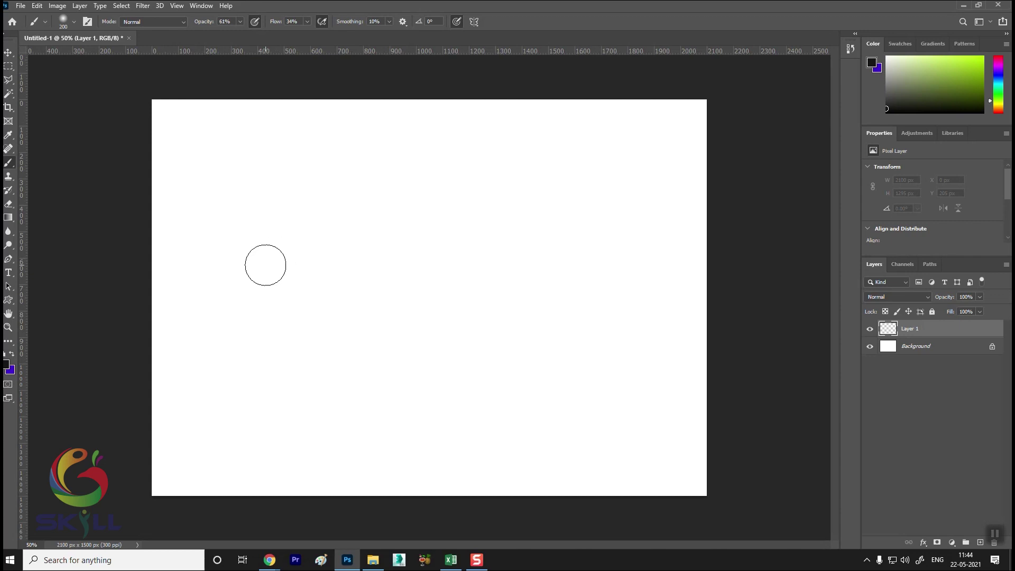
pyautogui.moveTo(215, 277); pyautogui.dragTo(477, 203)
pyautogui.hotkey('ctrl', 'z')
# Step: Set the foreground paint colour to crimson
pyautogui.click(9, 369)
pyautogui.moveTo(730, 210)
pyautogui.mouseDown()
pyautogui.moveTo(766, 166)
pyautogui.moveTo(807, 145)
pyautogui.mouseUp()
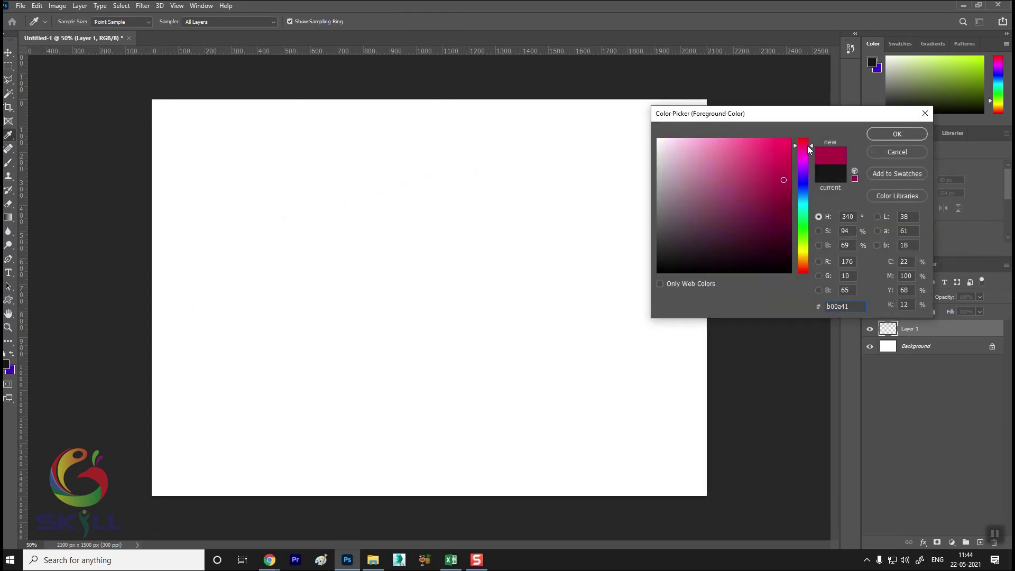
pyautogui.click(903, 137)
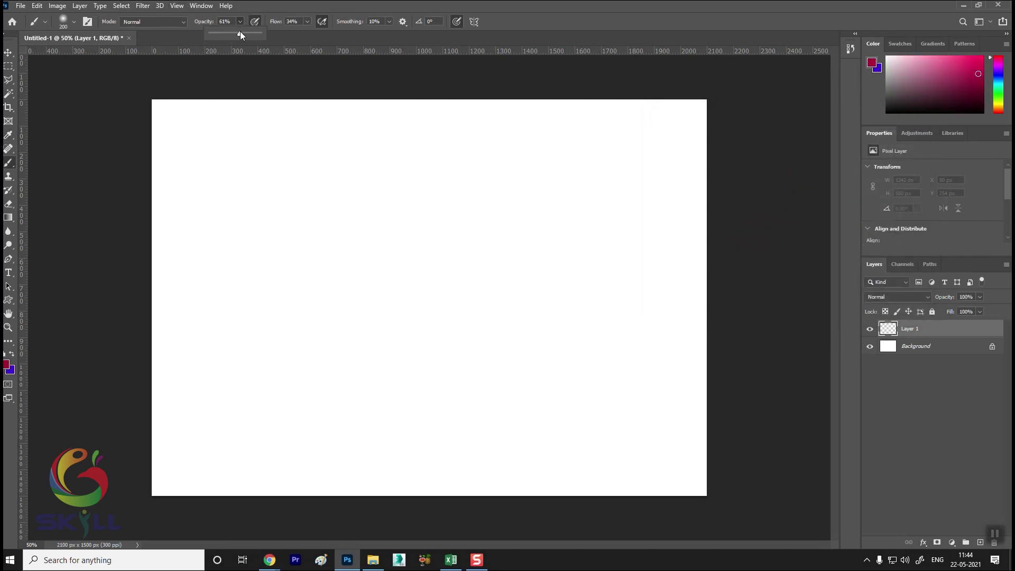
# Step: Raise brush flow to 100%, then paint and undo a test stroke
pyautogui.click(307, 21)
pyautogui.moveTo(304, 33); pyautogui.dragTo(341, 33)
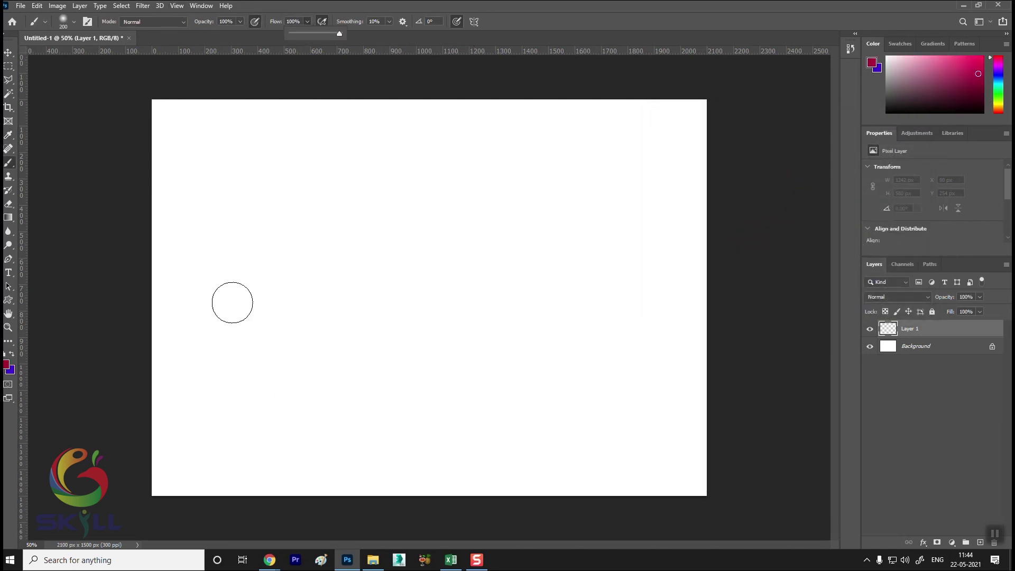
pyautogui.moveTo(194, 269); pyautogui.dragTo(513, 180)
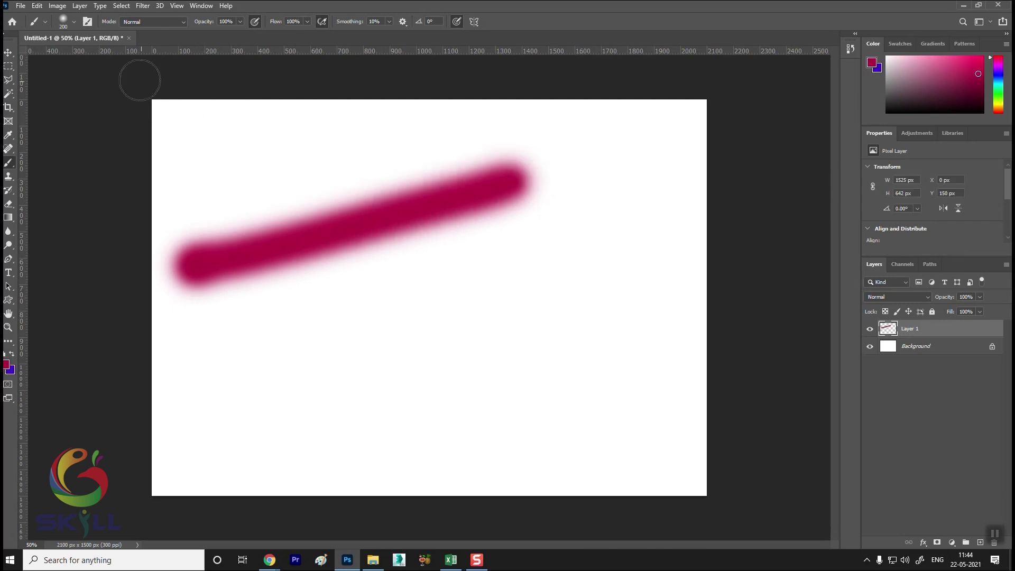
pyautogui.hotkey('ctrl', 'z')
# Step: Set brush hardness to 100% and paint hard crimson strokes, undoing the second one
pyautogui.click(74, 22)
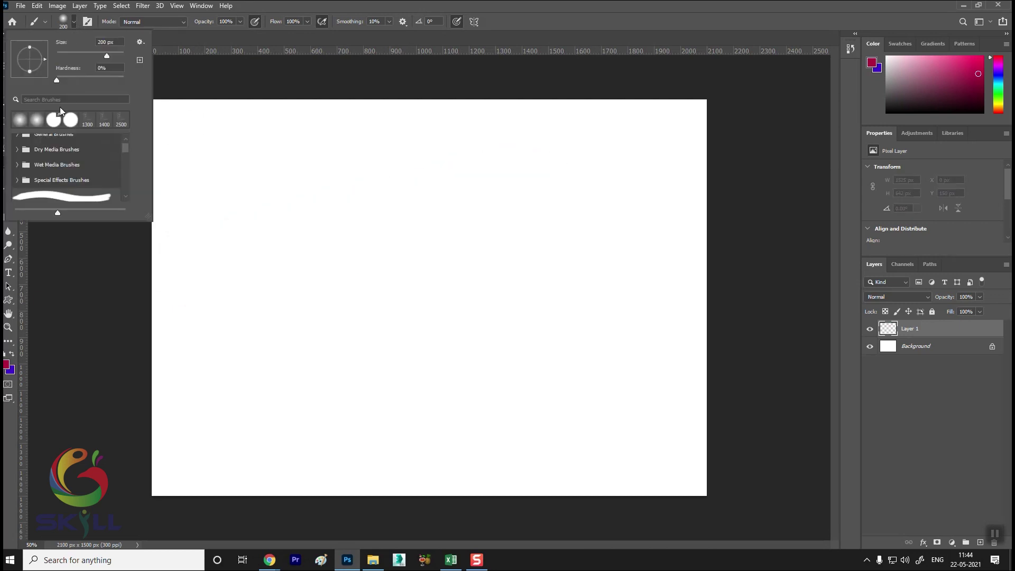
pyautogui.click(72, 120)
pyautogui.press('Return')
pyautogui.moveTo(198, 248); pyautogui.dragTo(528, 160)
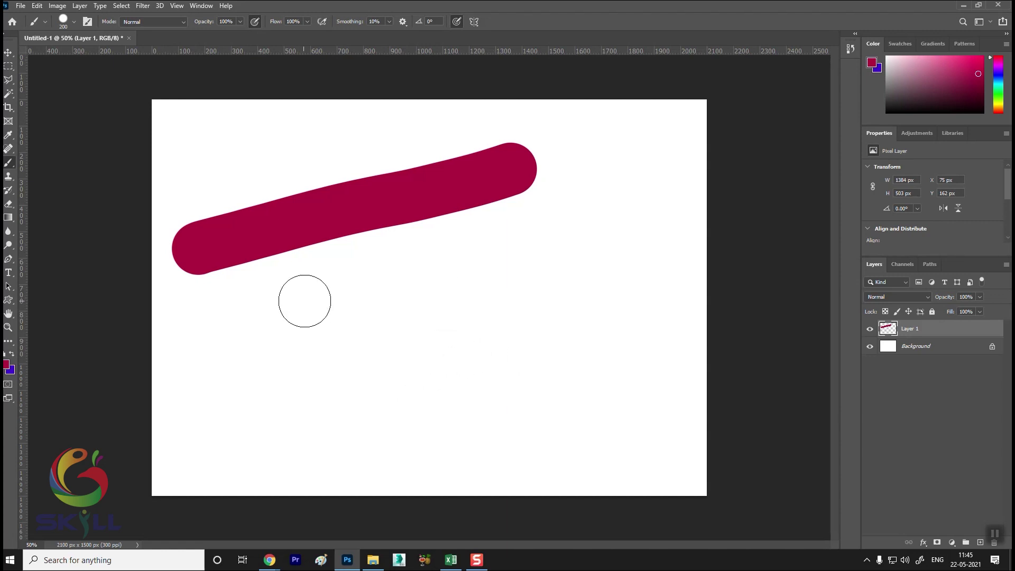
pyautogui.moveTo(223, 324); pyautogui.dragTo(536, 258)
pyautogui.moveTo(625, 227); pyautogui.dragTo(625, 227)
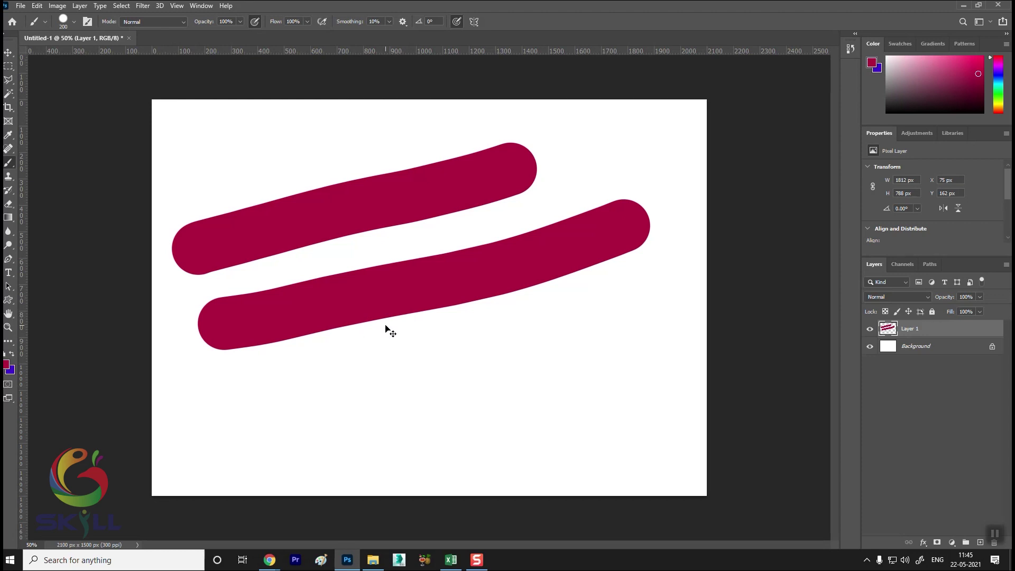
pyautogui.hotkey('ctrl', 'z')
# Step: Shrink the brush to 100 and paint a thinner crimson stroke below the first
pyautogui.press('[')
pyautogui.press('[')
pyautogui.press('[')
pyautogui.press('[')
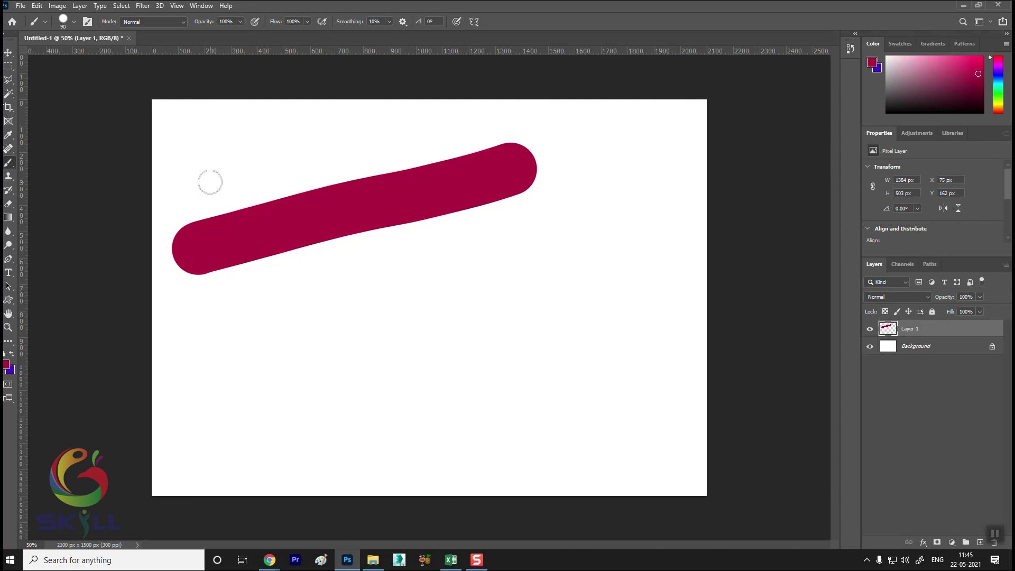
pyautogui.click(228, 326)
pyautogui.moveTo(243, 323); pyautogui.dragTo(571, 253)
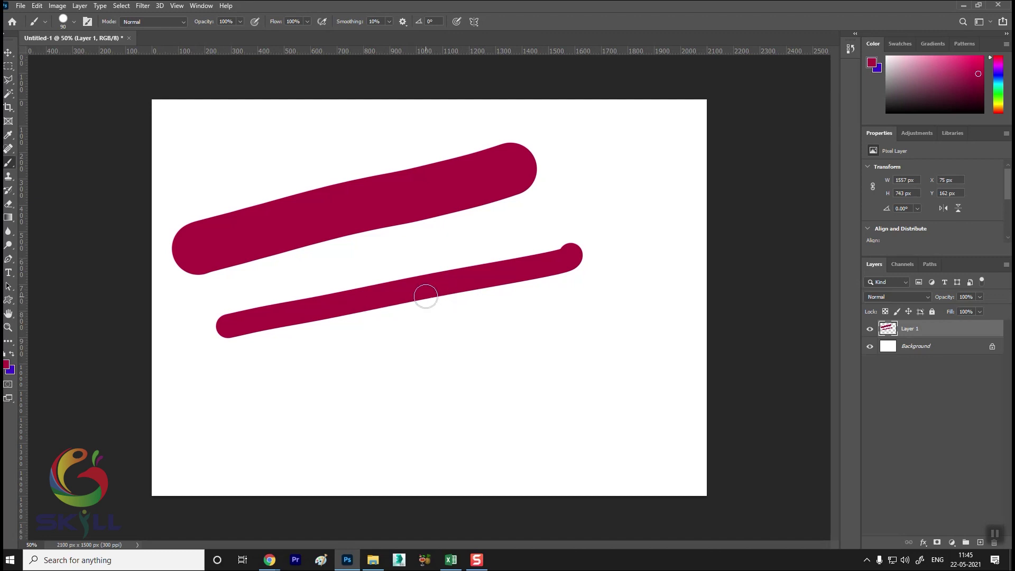
# Step: Enable pen pressure and paint several pale pink fading strokes across the canvas
pyautogui.click(256, 23)
pyautogui.moveTo(233, 425); pyautogui.dragTo(529, 367)
pyautogui.moveTo(293, 457); pyautogui.dragTo(576, 434)
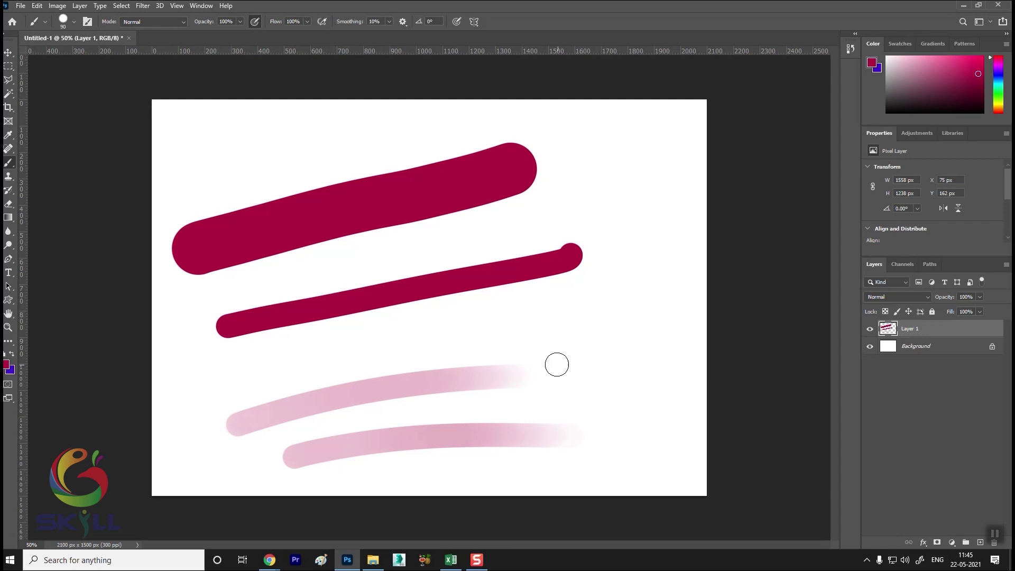
pyautogui.click(313, 360)
pyautogui.moveTo(350, 355); pyautogui.dragTo(621, 353)
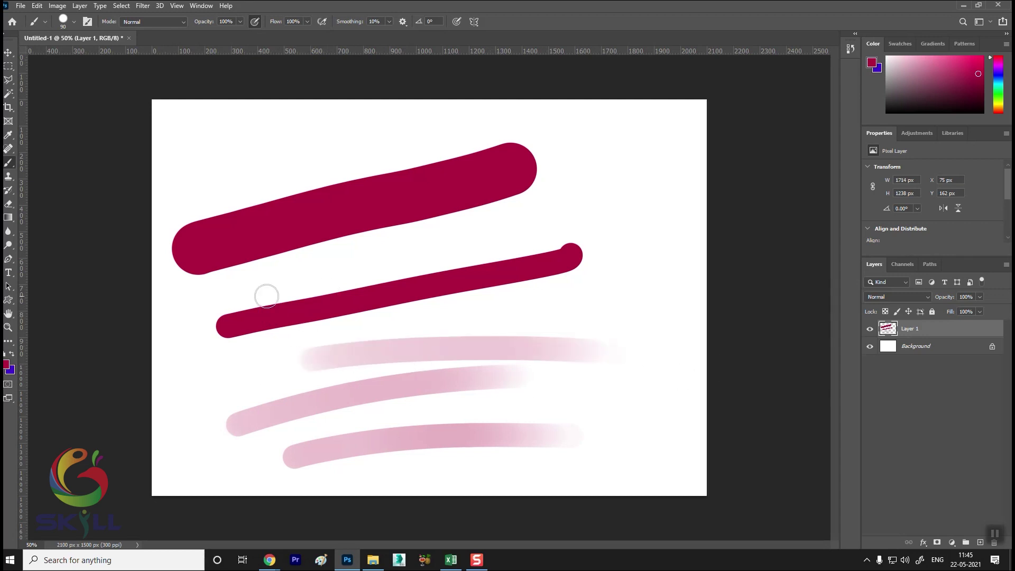
pyautogui.moveTo(235, 283); pyautogui.dragTo(613, 237)
pyautogui.moveTo(217, 167); pyautogui.dragTo(550, 139)
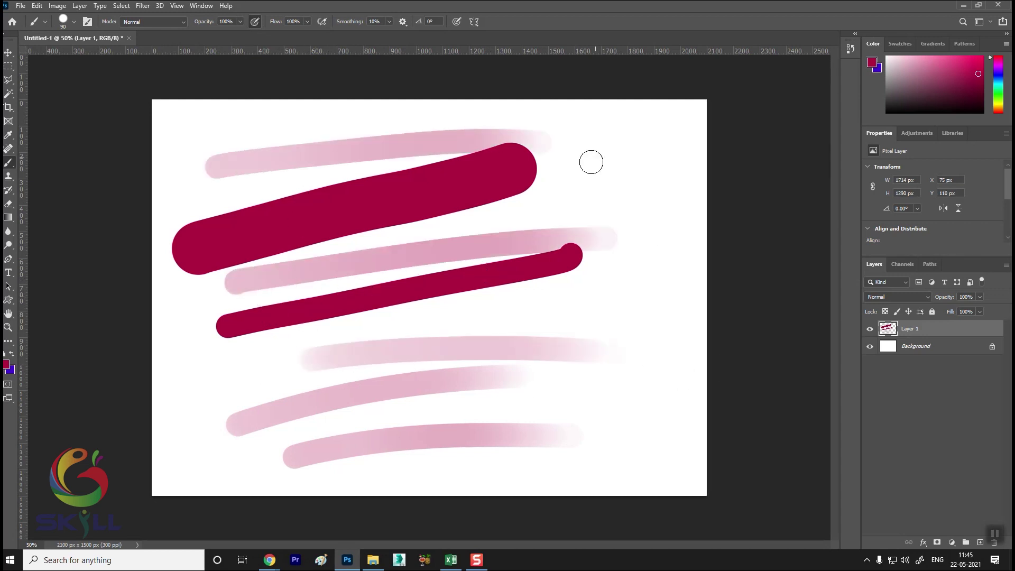
pyautogui.moveTo(244, 400)
pyautogui.mouseDown()
pyautogui.moveTo(627, 288)
pyautogui.moveTo(675, 201)
pyautogui.moveTo(617, 142)
pyautogui.moveTo(576, 211)
pyautogui.mouseUp()
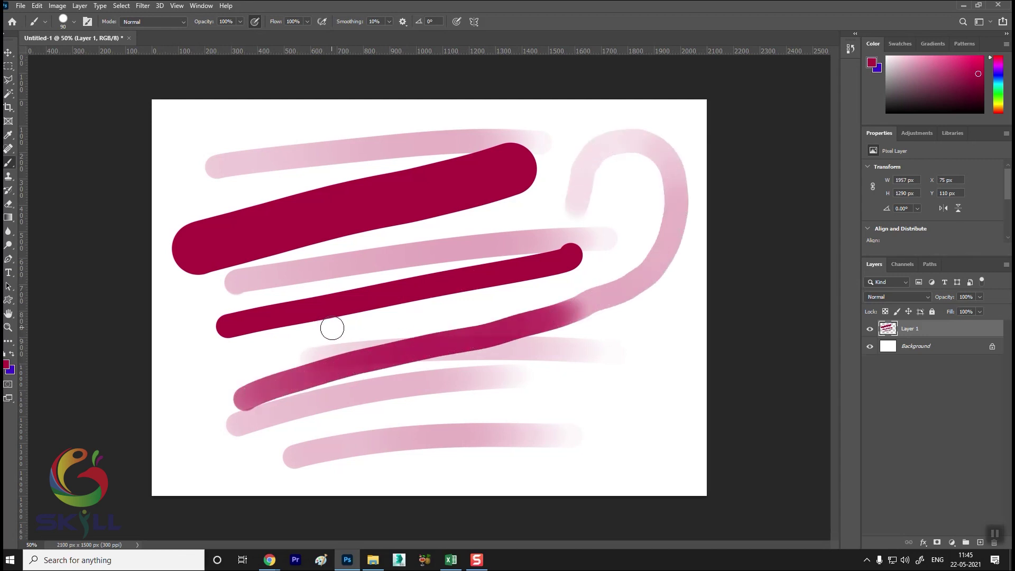
# Step: Clear Layer 1, paint five curved strokes fading to pink, and undo the last one
pyautogui.press('Delete')
pyautogui.hotkey('ctrl', 'd')
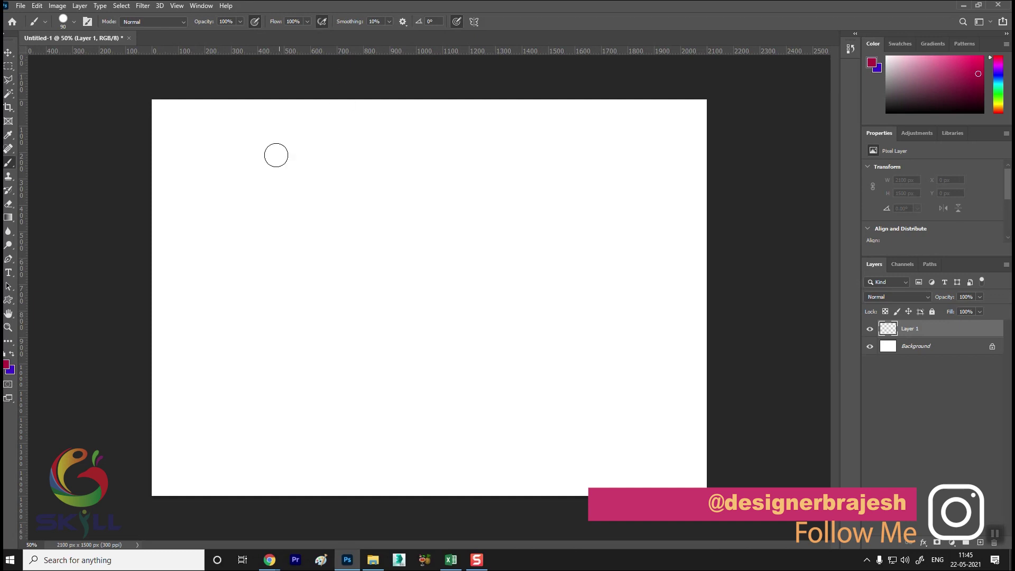
pyautogui.moveTo(189, 298); pyautogui.dragTo(473, 221)
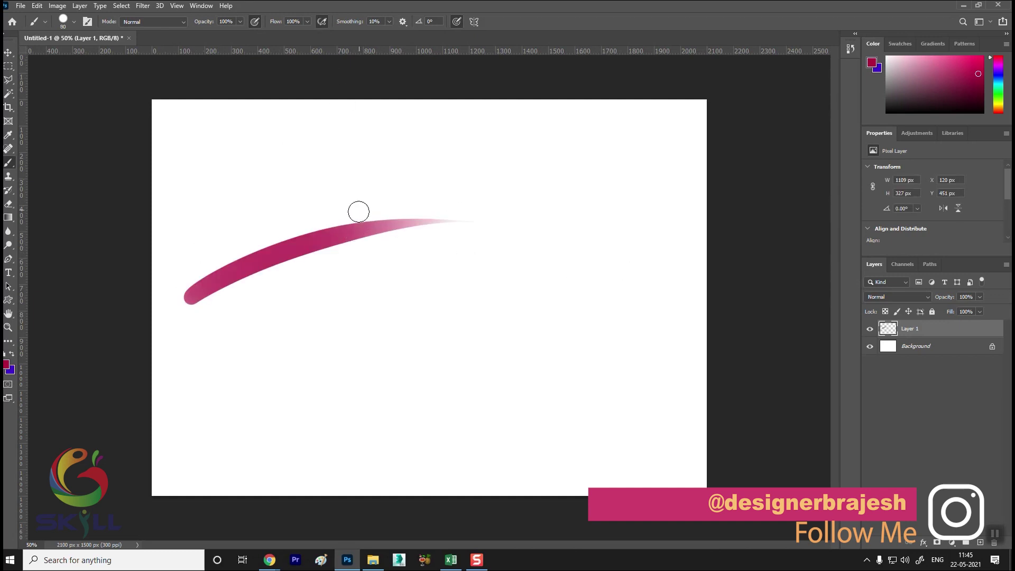
pyautogui.moveTo(282, 338); pyautogui.dragTo(577, 270)
pyautogui.moveTo(351, 423); pyautogui.dragTo(688, 298)
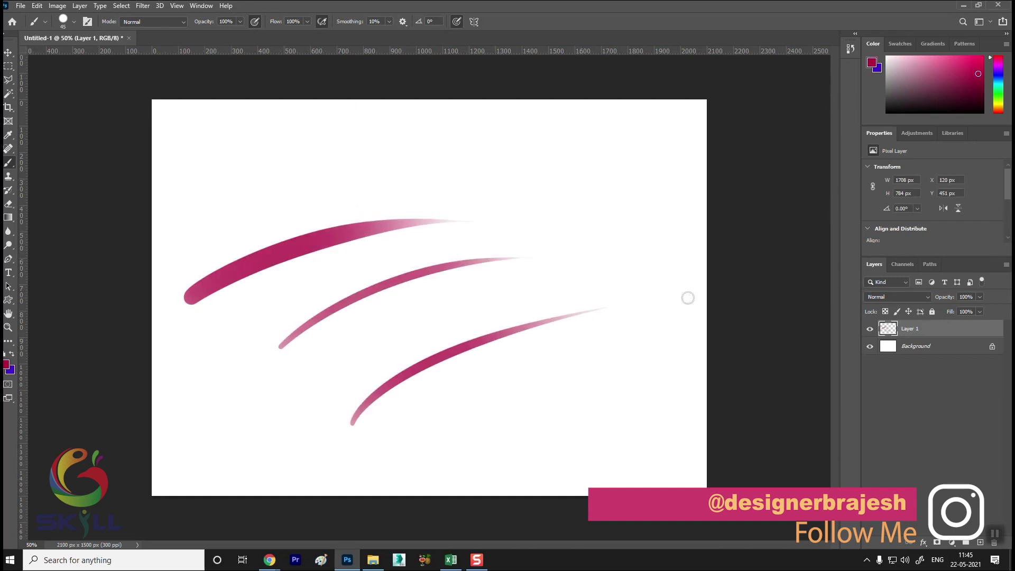
pyautogui.moveTo(432, 465); pyautogui.dragTo(745, 258)
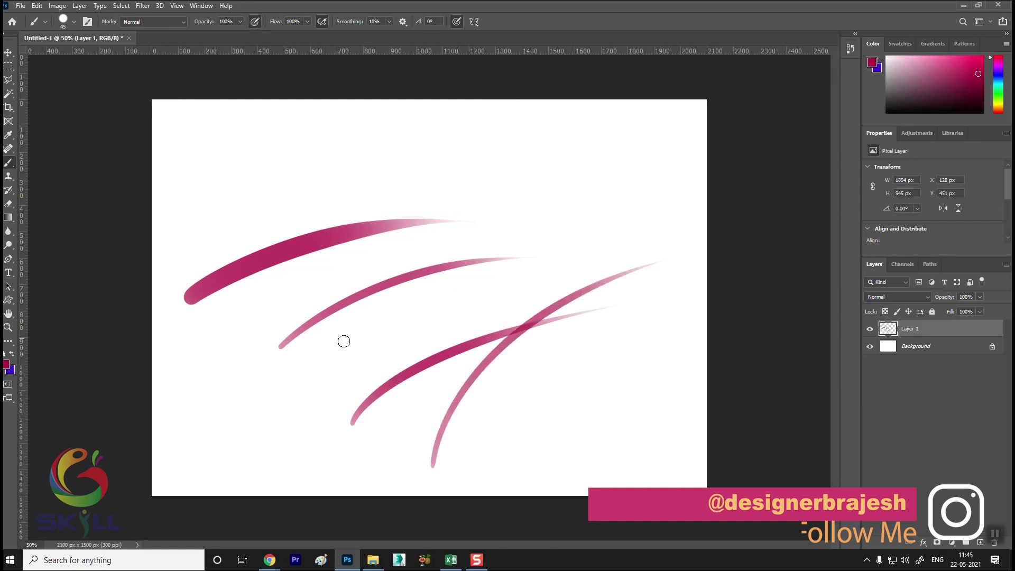
pyautogui.moveTo(323, 372); pyautogui.dragTo(634, 191)
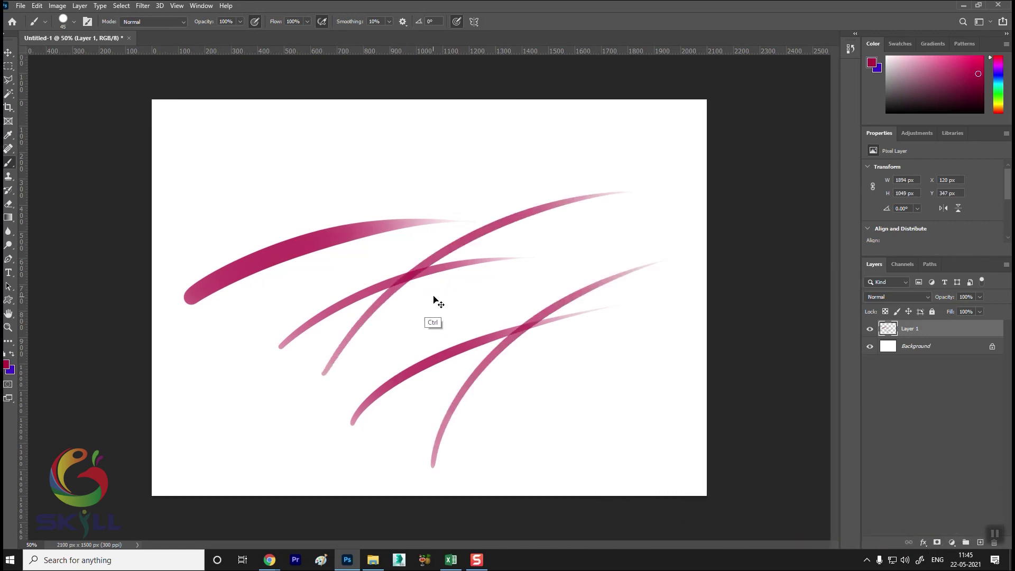
pyautogui.hotkey('ctrl', 'z')
pyautogui.hotkey('ctrl', 'z')
pyautogui.hotkey('ctrl', 'z')
pyautogui.hotkey('ctrl', 'z')
pyautogui.hotkey('ctrl', 'z')
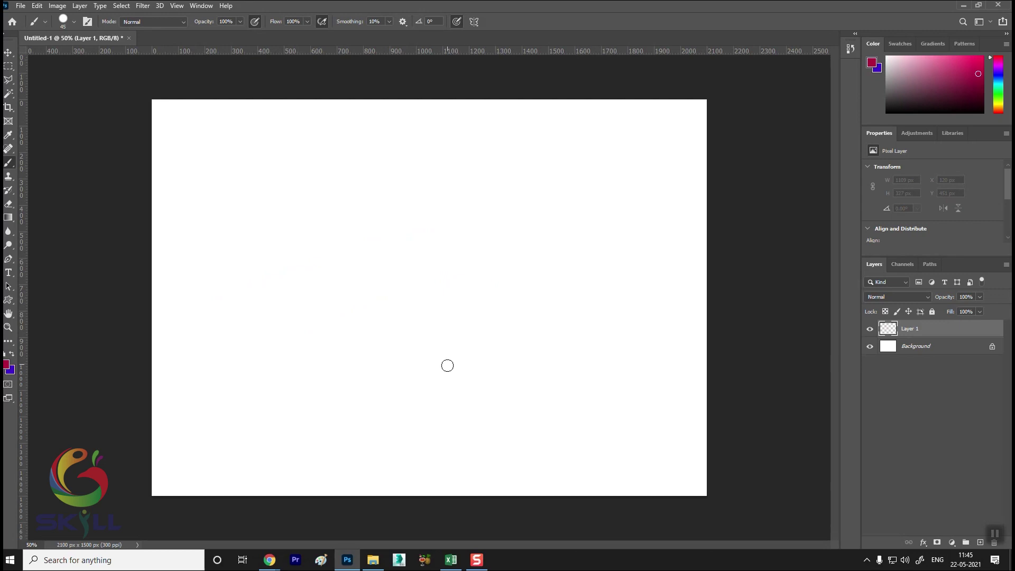
# Step: Paint five curved blades fanning from one base, then add short fine wisps at the foot
pyautogui.moveTo(458, 426); pyautogui.dragTo(603, 236)
pyautogui.moveTo(454, 430); pyautogui.dragTo(472, 272)
pyautogui.moveTo(457, 428); pyautogui.dragTo(520, 377)
pyautogui.moveTo(457, 429)
pyautogui.mouseDown()
pyautogui.moveTo(407, 363)
pyautogui.moveTo(542, 341)
pyautogui.mouseUp()
pyautogui.moveTo(459, 393)
pyautogui.mouseDown()
pyautogui.moveTo(434, 296)
pyautogui.moveTo(529, 336)
pyautogui.mouseUp()
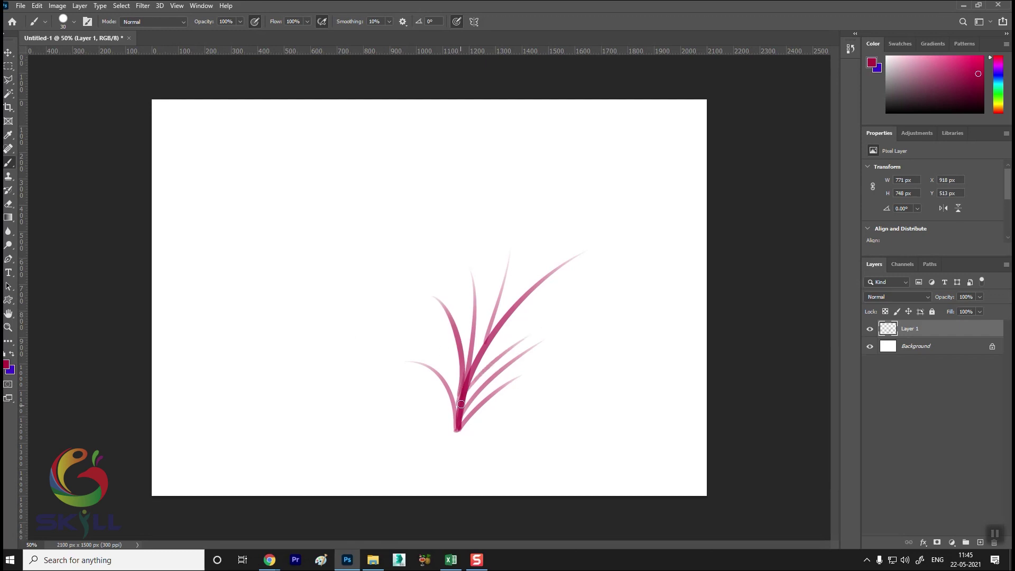
pyautogui.press('[')
pyautogui.press('[')
pyautogui.press('[')
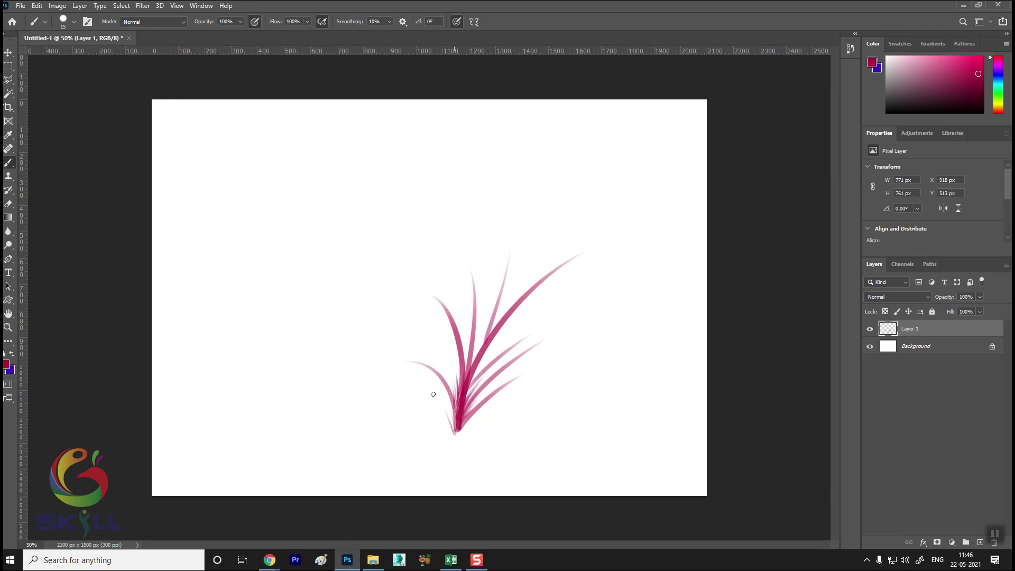
pyautogui.moveTo(459, 438); pyautogui.dragTo(483, 424)
# Step: Wipe the grass from Layer 1 and paint a curving tree trunk with branches
pyautogui.hotkey('ctrl', 'a')
pyautogui.press('Delete')
pyautogui.hotkey('ctrl', 'd')
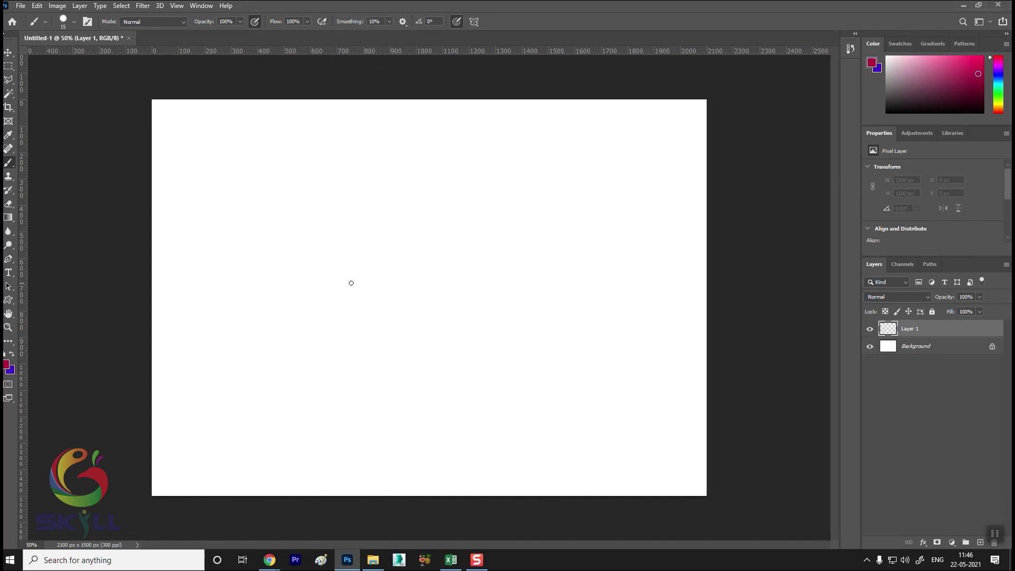
pyautogui.moveTo(364, 238); pyautogui.dragTo(369, 365)
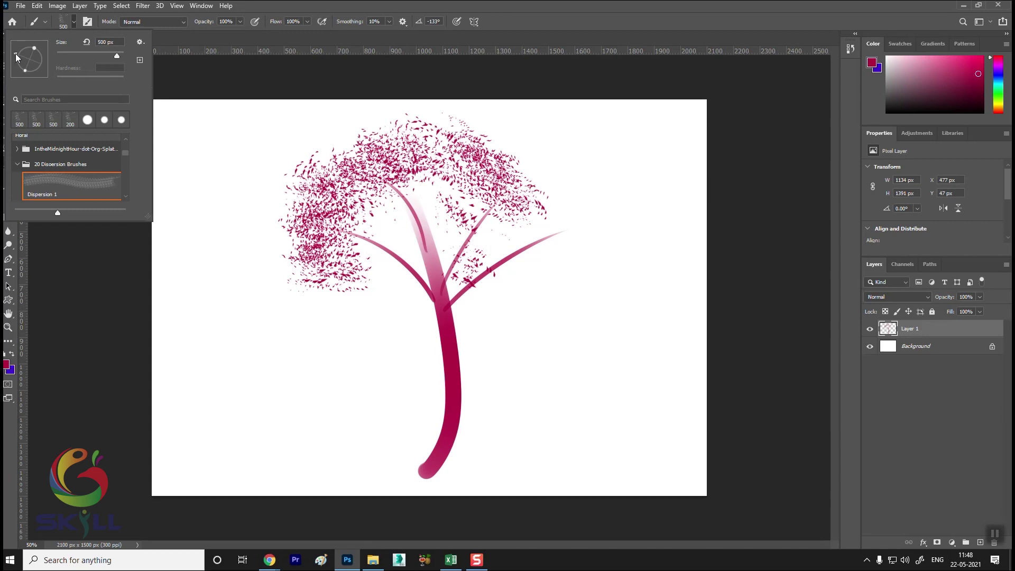
# Step: Dab scattered leaves on the right and top of the crown with an enlarged leaf brush
pyautogui.click(545, 246)
pyautogui.moveTo(548, 248); pyautogui.dragTo(564, 242)
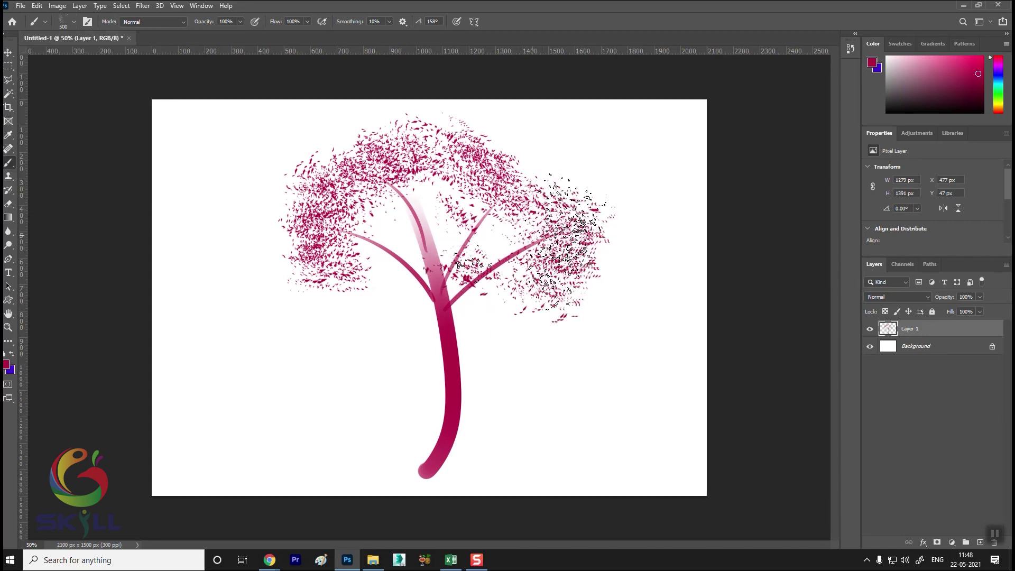
pyautogui.click(74, 21)
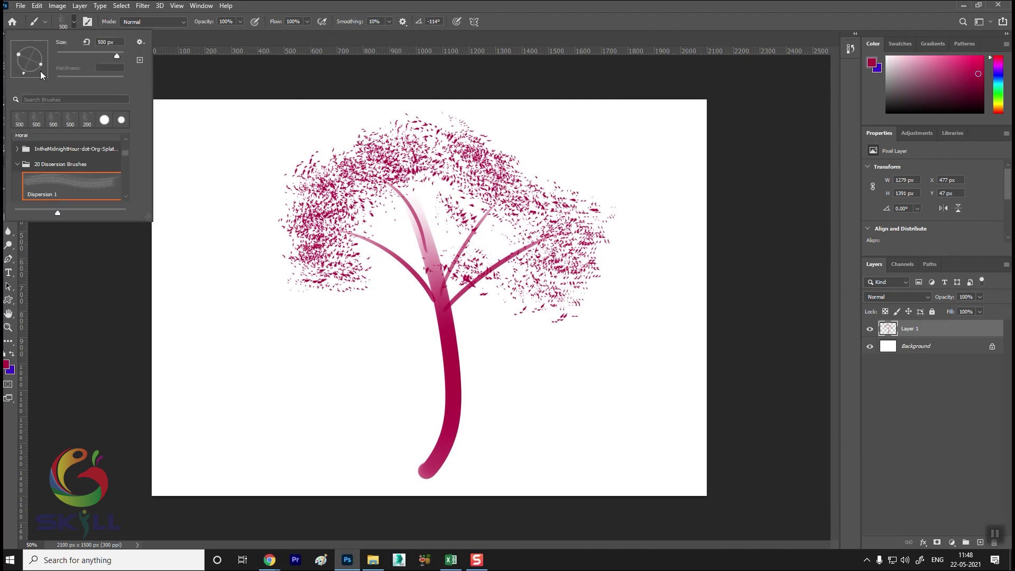
pyautogui.click(515, 169)
pyautogui.press(']')
pyautogui.press(']')
pyautogui.moveTo(518, 179); pyautogui.dragTo(451, 201)
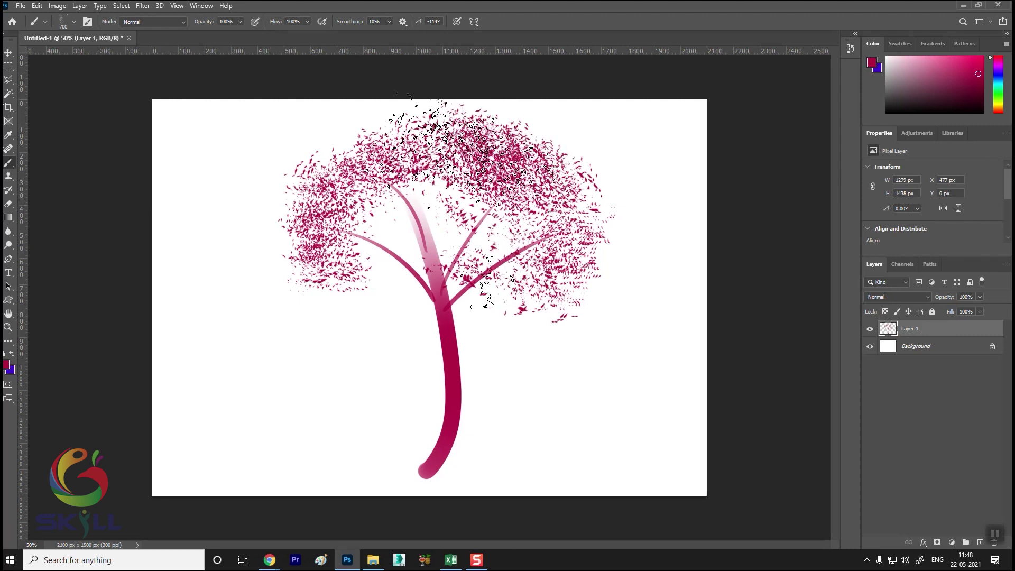
pyautogui.moveTo(502, 180); pyautogui.dragTo(528, 222)
# Step: Rotate the leaf brush tip to new angles and fill the crown's left side and centre
pyautogui.press('[')
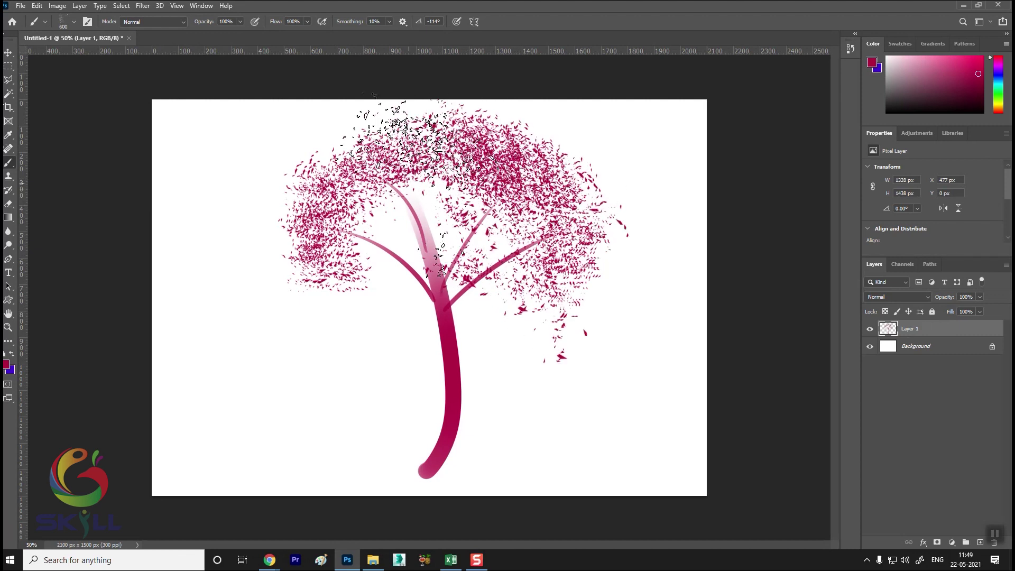
pyautogui.click(64, 21)
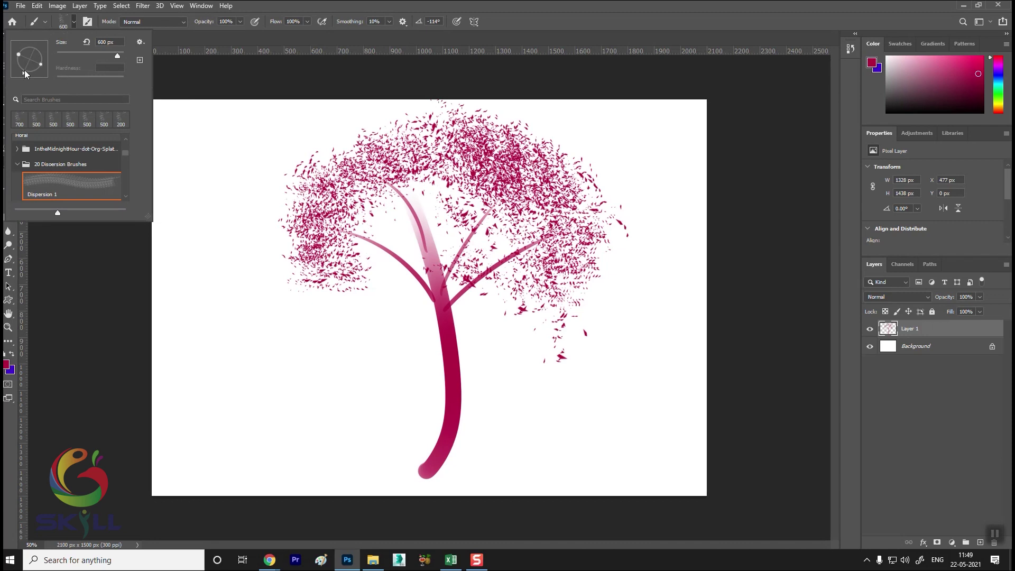
pyautogui.moveTo(46, 74); pyautogui.dragTo(43, 67)
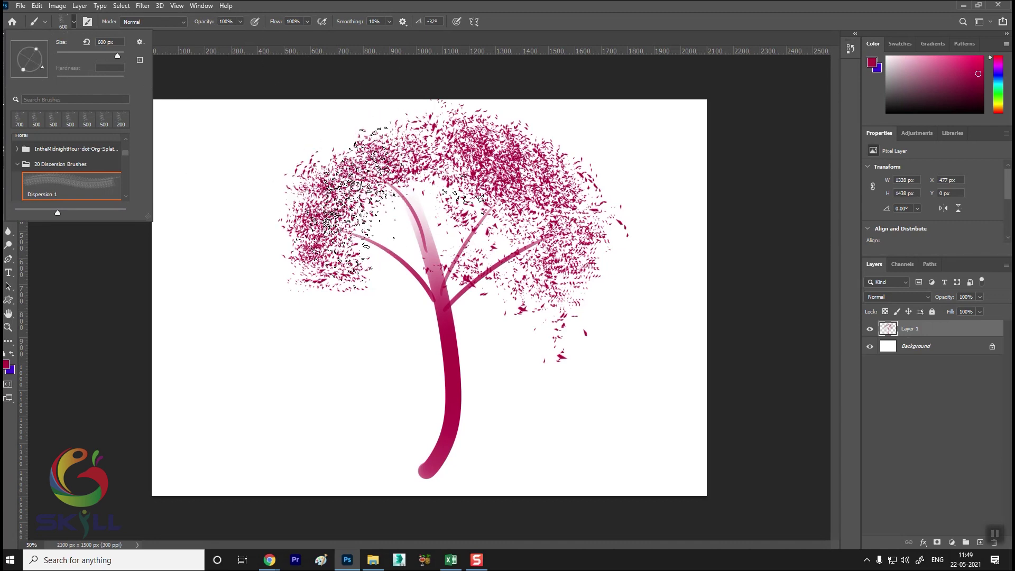
pyautogui.click(344, 243)
pyautogui.moveTo(344, 243); pyautogui.dragTo(365, 216)
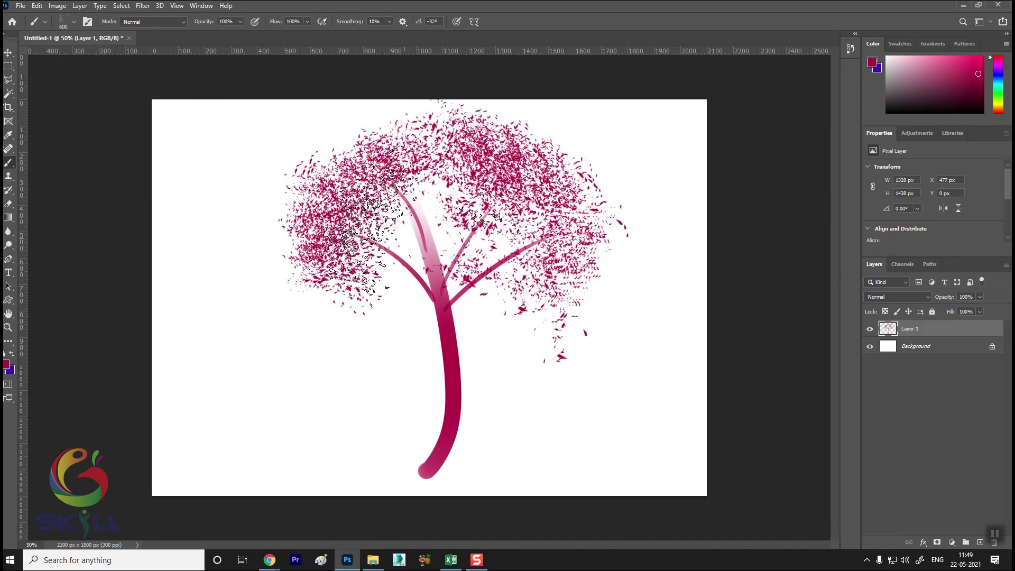
pyautogui.click(74, 22)
pyautogui.moveTo(46, 51); pyautogui.dragTo(64, 46)
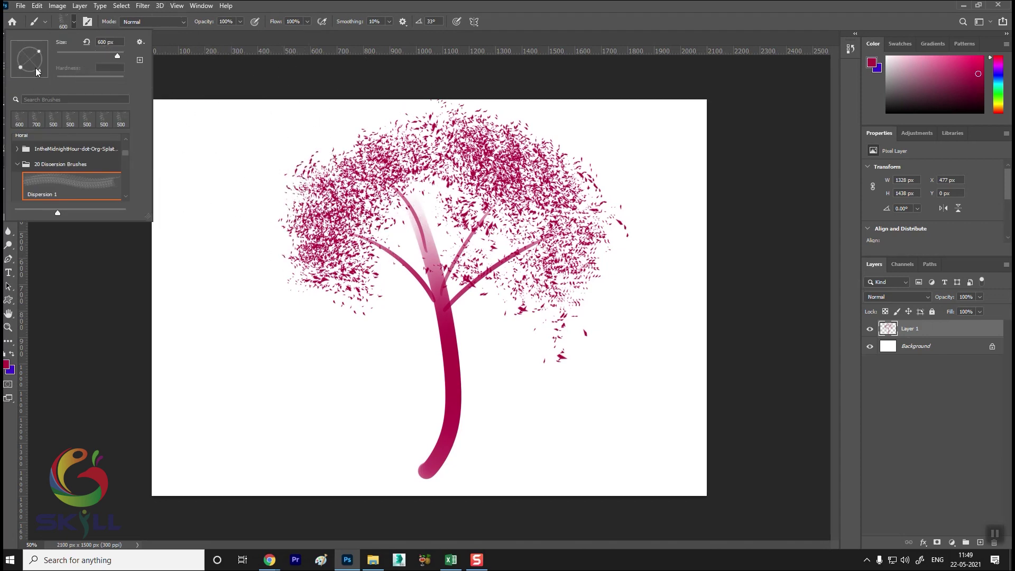
pyautogui.click(402, 154)
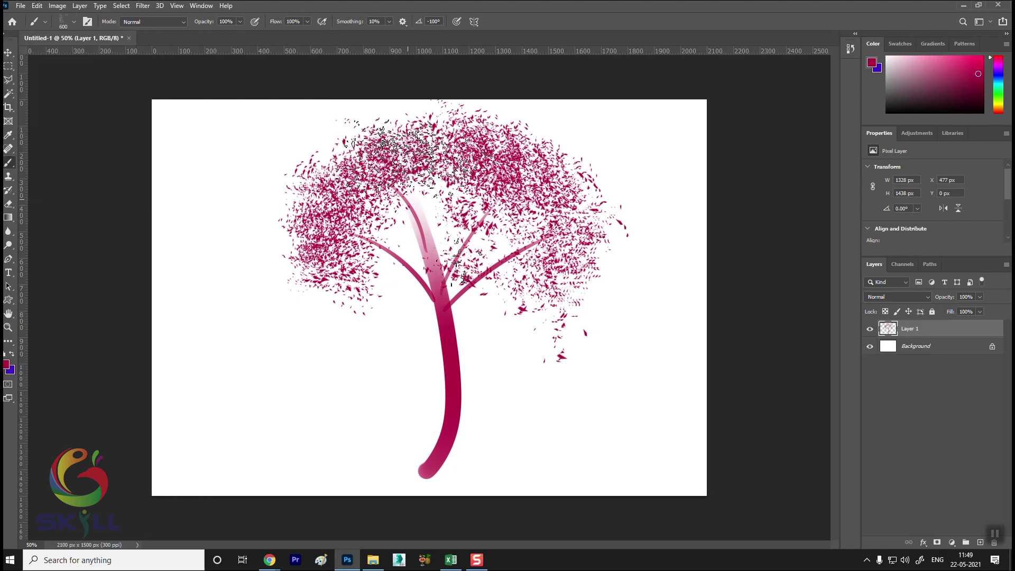
pyautogui.moveTo(442, 151); pyautogui.dragTo(492, 211)
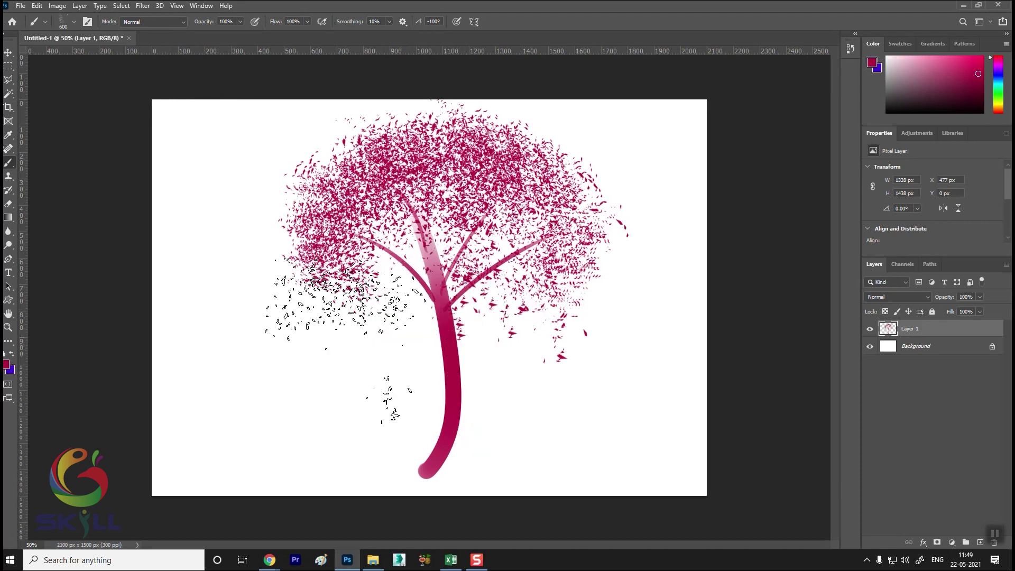
# Step: Switch to a 300 px eraser, undo an accidental trunk erase, and fade the lower-right leaves
pyautogui.click(11, 206)
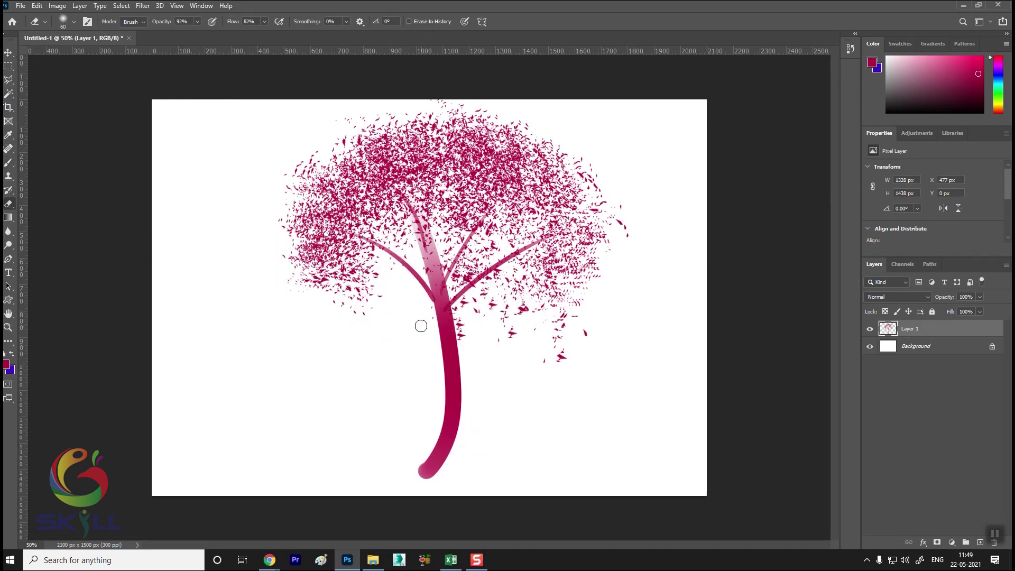
pyautogui.press(']')
pyautogui.press(']')
pyautogui.press(']')
pyautogui.press(']')
pyautogui.press(']')
pyautogui.press(']')
pyautogui.moveTo(449, 370)
pyautogui.mouseDown()
pyautogui.moveTo(453, 317)
pyautogui.moveTo(490, 285)
pyautogui.moveTo(512, 333)
pyautogui.moveTo(518, 308)
pyautogui.moveTo(533, 342)
pyautogui.moveTo(562, 354)
pyautogui.mouseUp()
pyautogui.hotkey('ctrl', 'z')
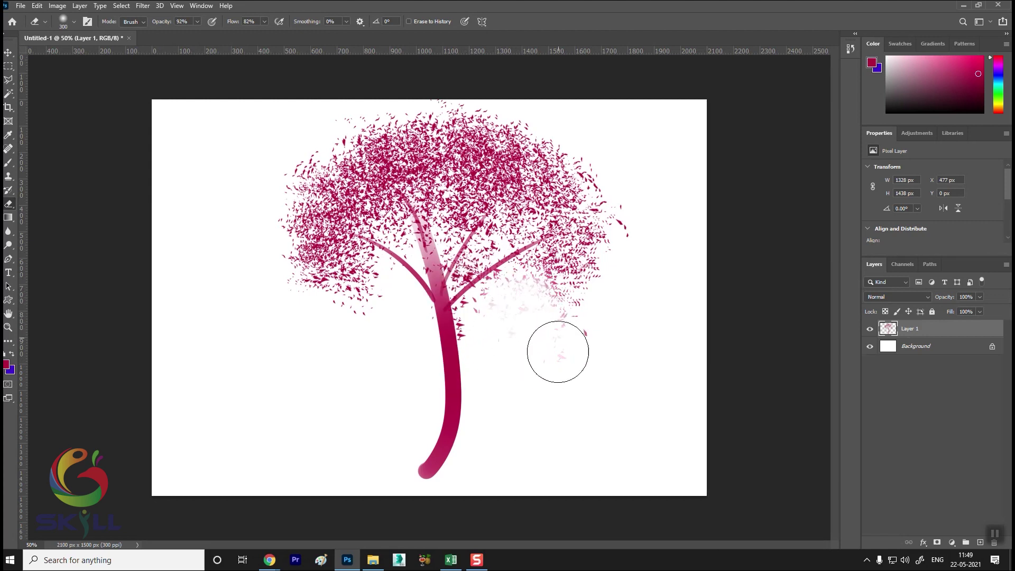
pyautogui.moveTo(526, 284)
pyautogui.mouseDown()
pyautogui.moveTo(557, 355)
pyautogui.moveTo(525, 349)
pyautogui.mouseUp()
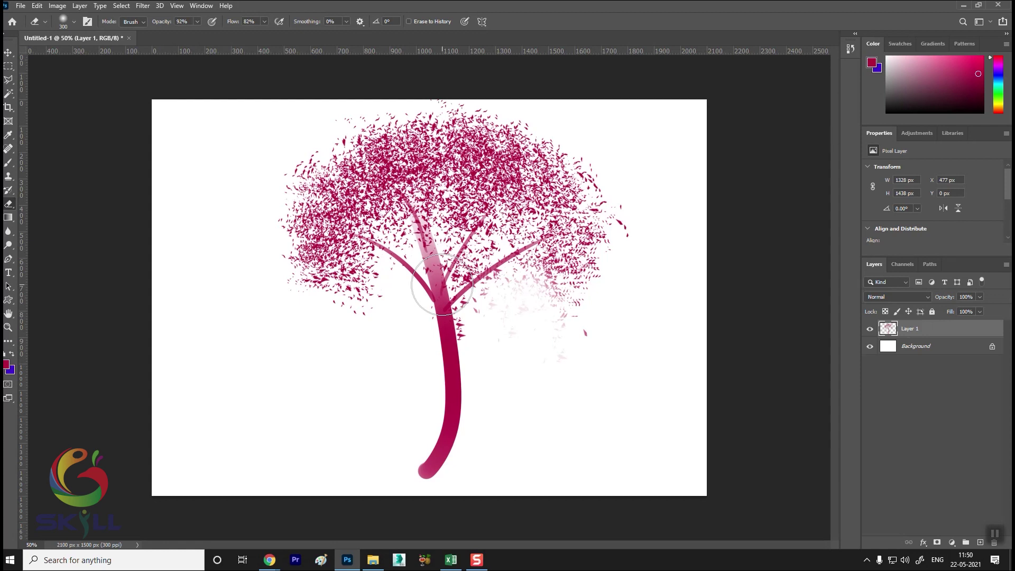
# Step: Select all, delete the tree from Layer 1, and deselect
pyautogui.hotkey('ctrl', 'a')
pyautogui.press('Delete')
pyautogui.hotkey('ctrl', 'd')
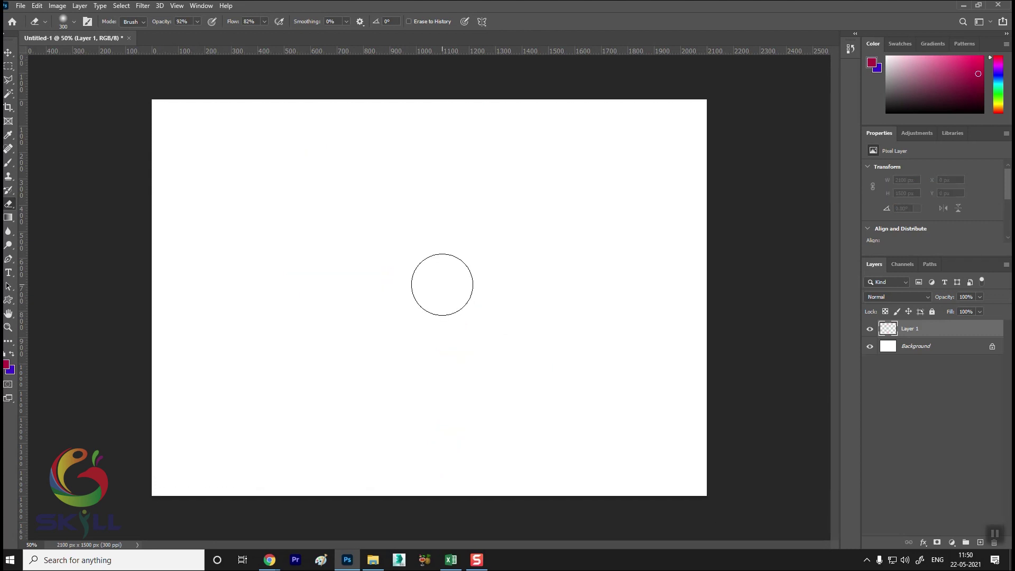
# Step: Choose Sampled Brush 2 at 416 px and move it higher in the preset list
pyautogui.click(69, 24)
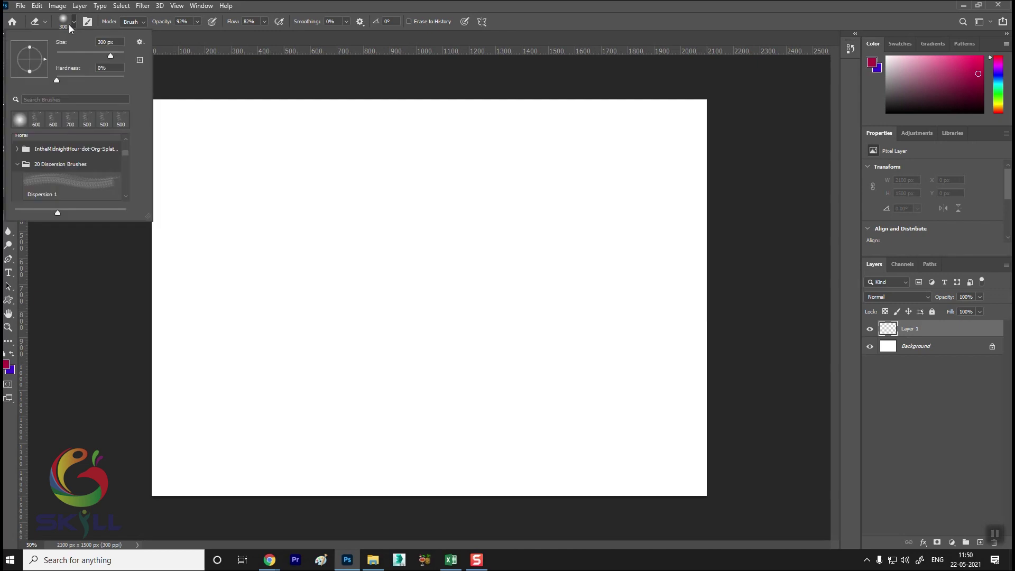
pyautogui.moveTo(125, 157); pyautogui.dragTo(126, 189)
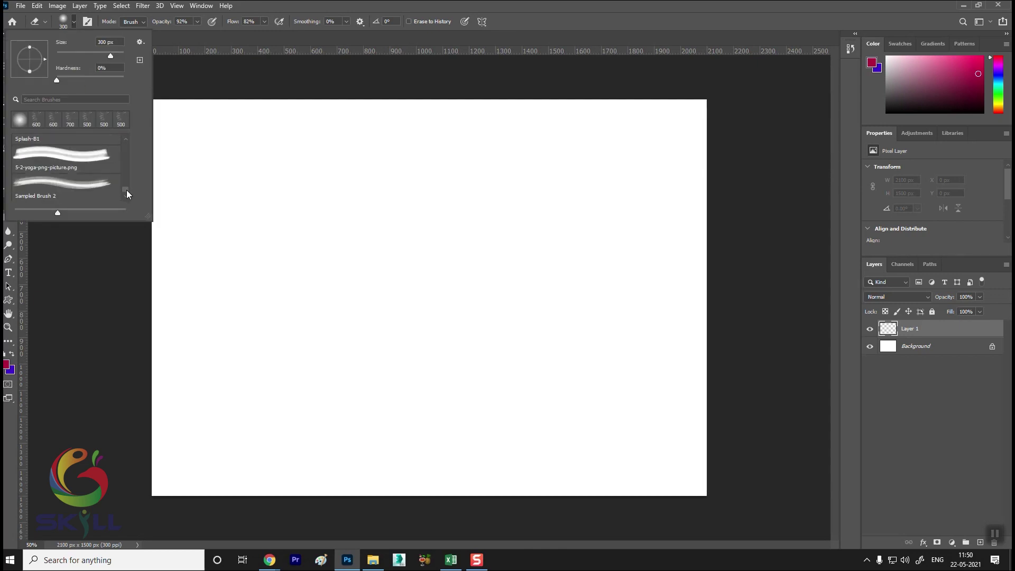
pyautogui.click(74, 167)
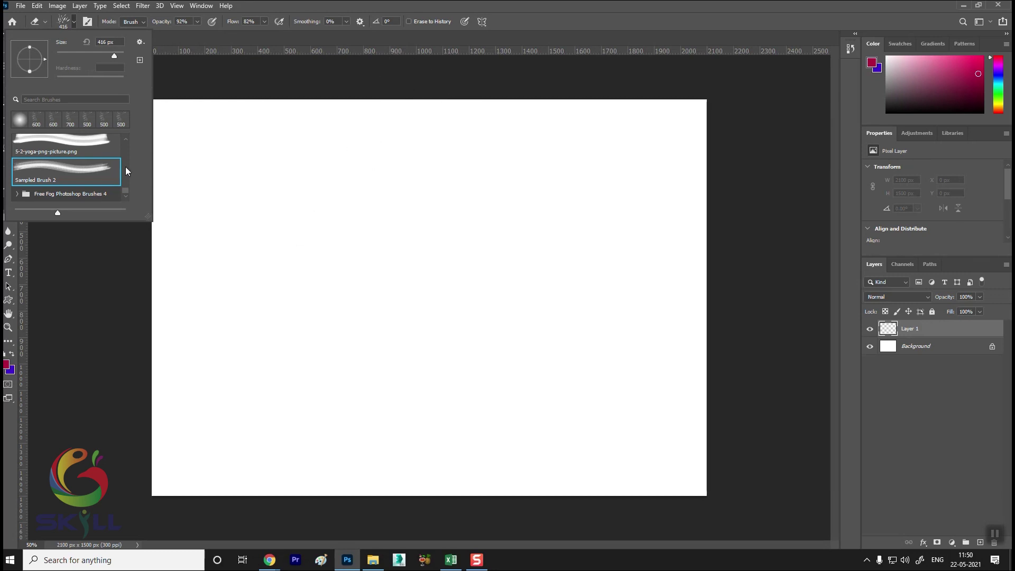
pyautogui.moveTo(87, 178)
pyautogui.mouseDown()
pyautogui.moveTo(91, 152)
pyautogui.moveTo(96, 180)
pyautogui.mouseUp()
pyautogui.click(373, 191)
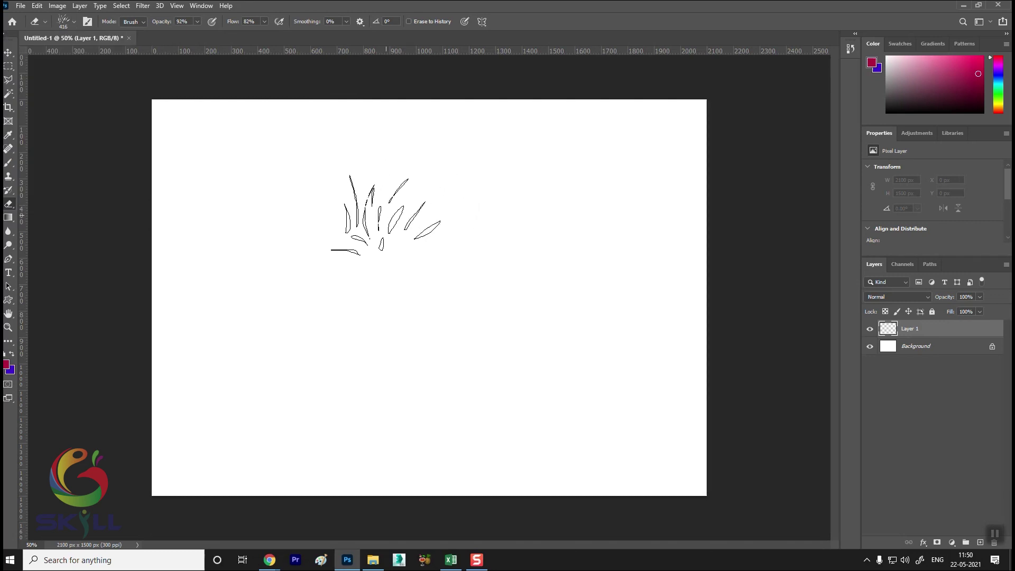
# Step: Switch to the Brush tool with the Sampled Brush 2 tip
pyautogui.click(9, 166)
pyautogui.click(69, 20)
pyautogui.moveTo(127, 156); pyautogui.dragTo(125, 188)
pyautogui.click(79, 182)
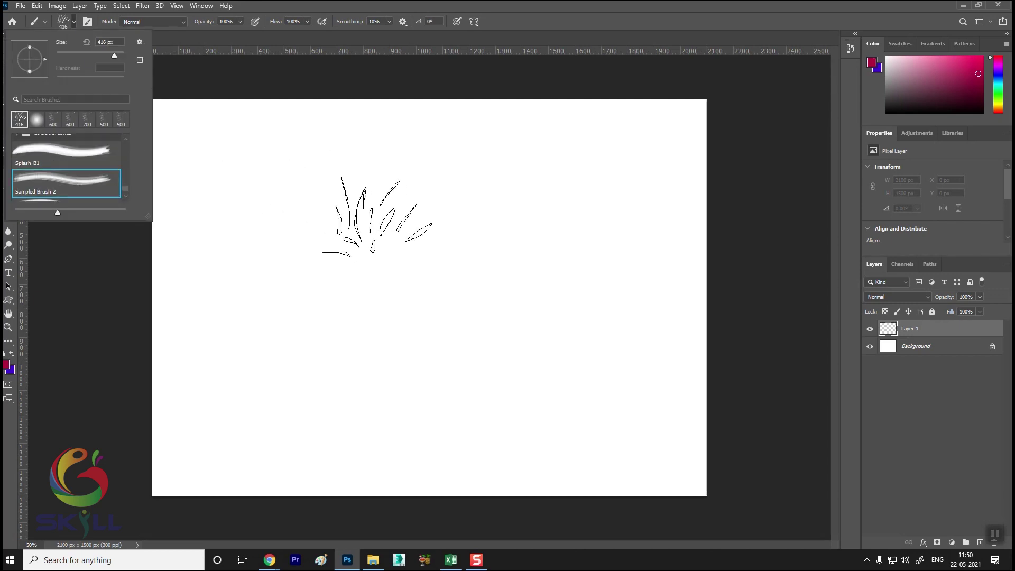
# Step: Stamp six grass clusters at different spots across the canvas
pyautogui.click(376, 217)
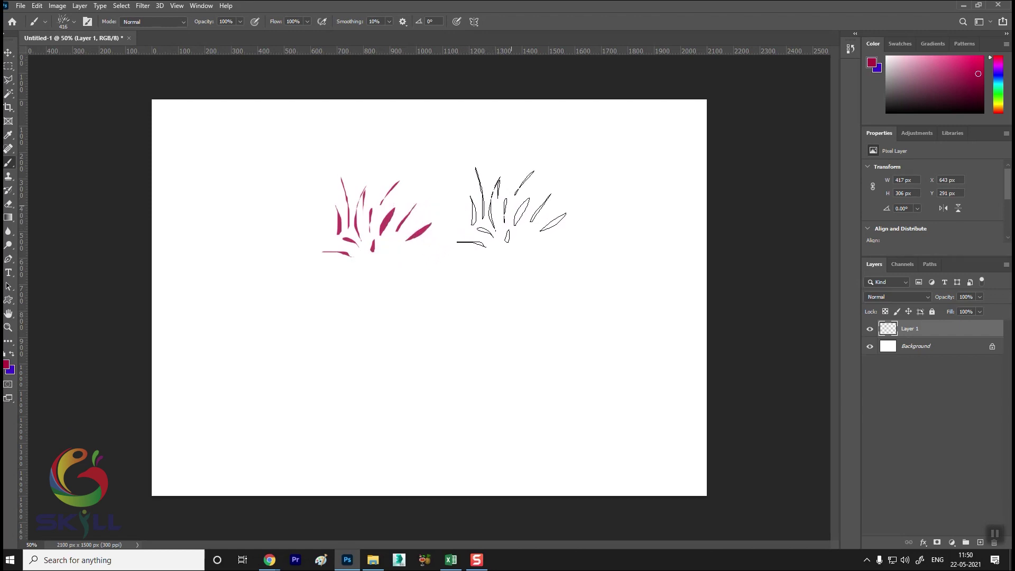
pyautogui.click(500, 219)
pyautogui.click(587, 273)
pyautogui.click(403, 322)
pyautogui.click(244, 312)
pyautogui.click(544, 383)
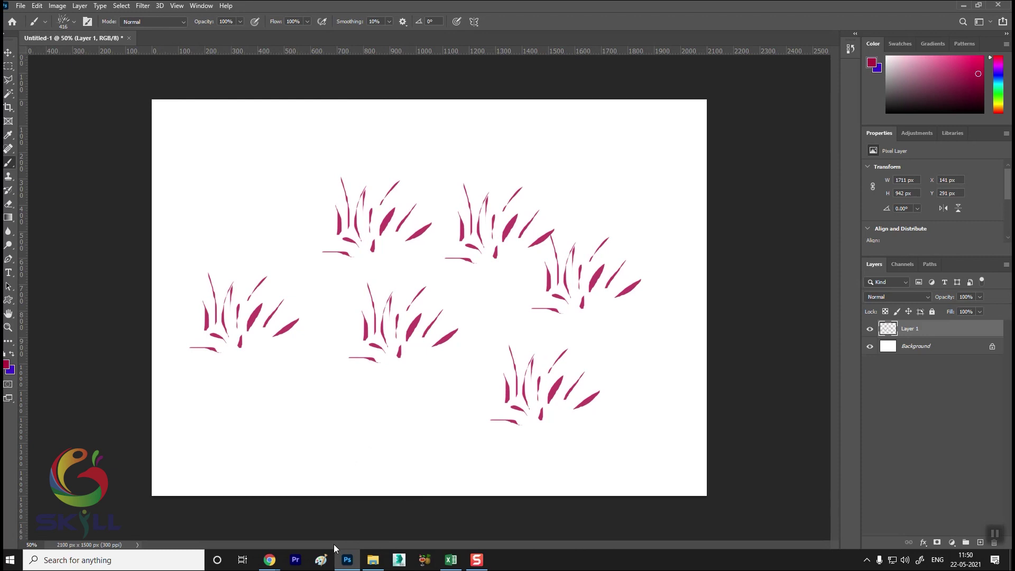
# Step: Select all, delete the stamps from Layer 1, and deselect
pyautogui.hotkey('ctrl', 'a')
pyautogui.press('Delete')
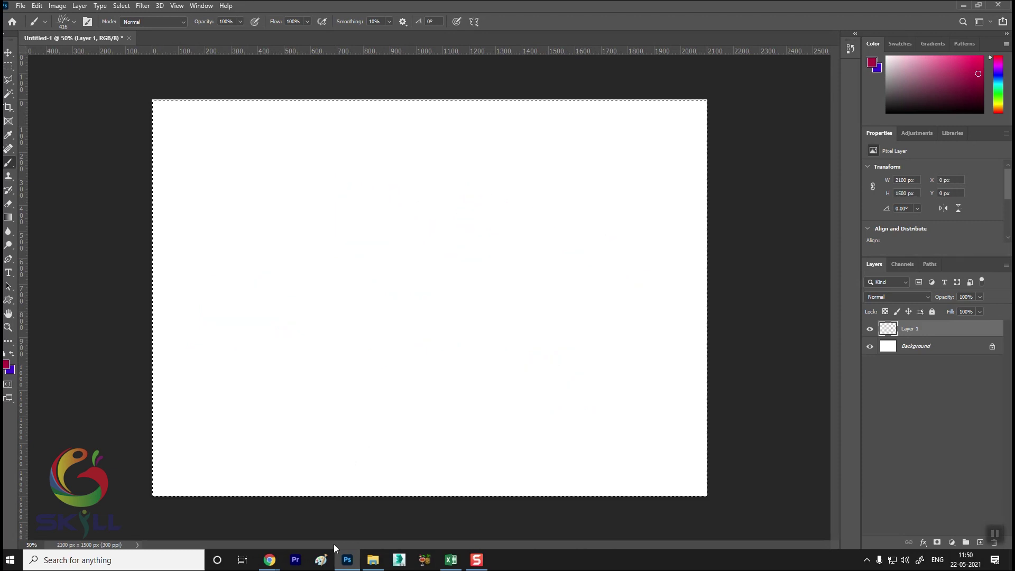
pyautogui.hotkey('ctrl', 'd')
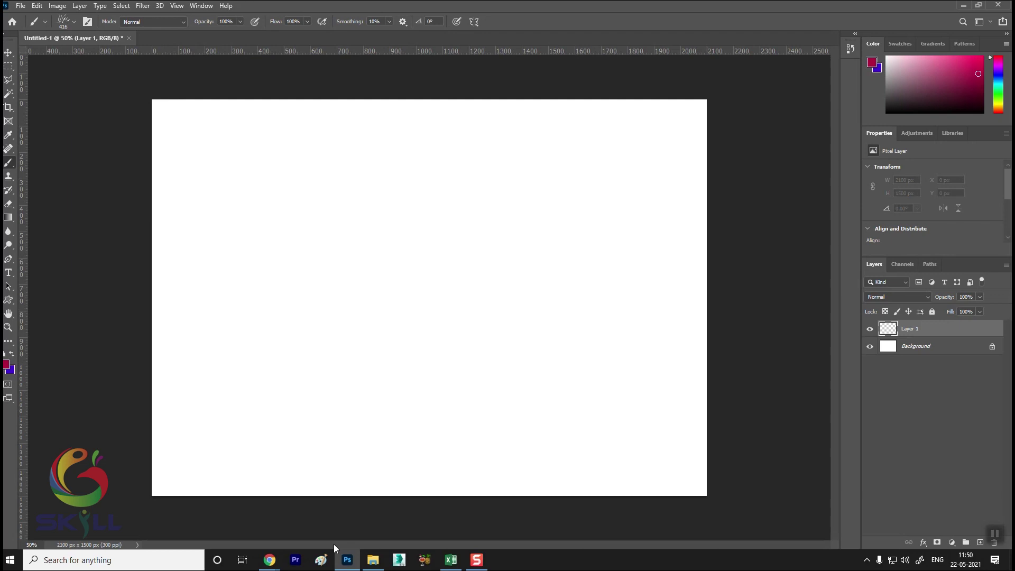
# Step: Select the Splatters and Drips 01 brush and set its size to 800 px
pyautogui.click(74, 21)
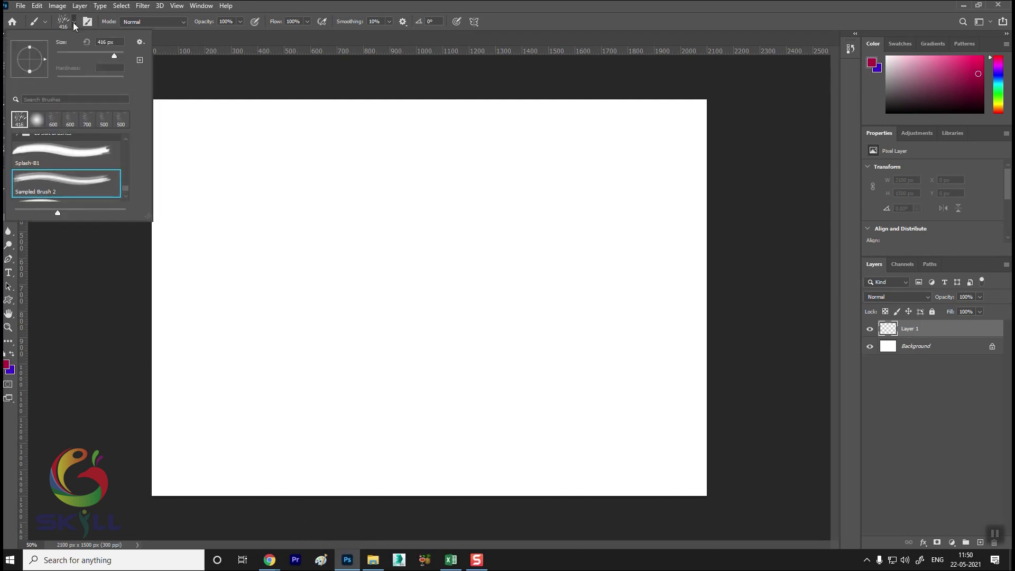
pyautogui.moveTo(124, 189)
pyautogui.mouseDown()
pyautogui.moveTo(126, 144)
pyautogui.moveTo(128, 154)
pyautogui.mouseUp()
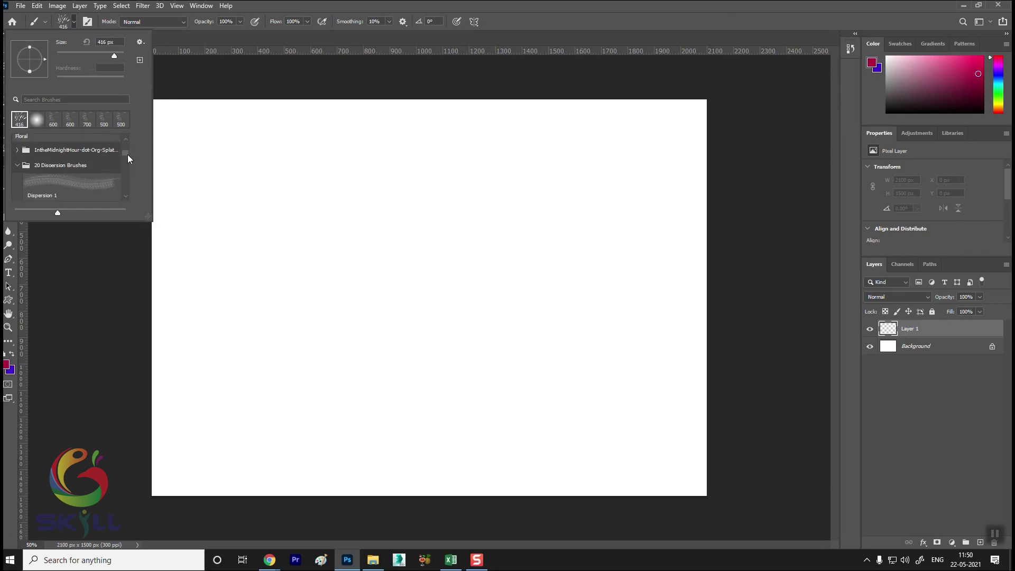
pyautogui.click(50, 152)
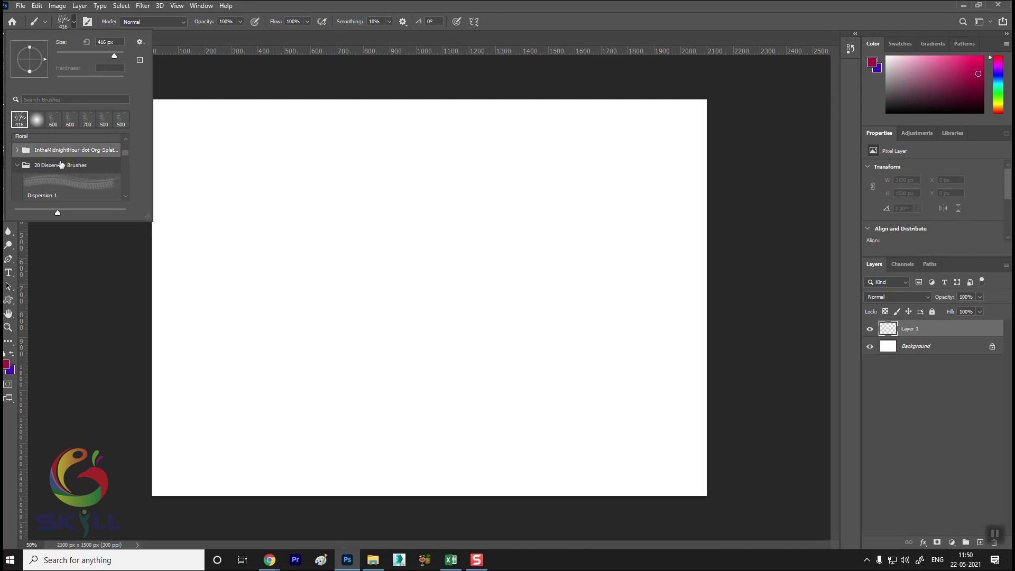
pyautogui.click(17, 150)
pyautogui.click(66, 171)
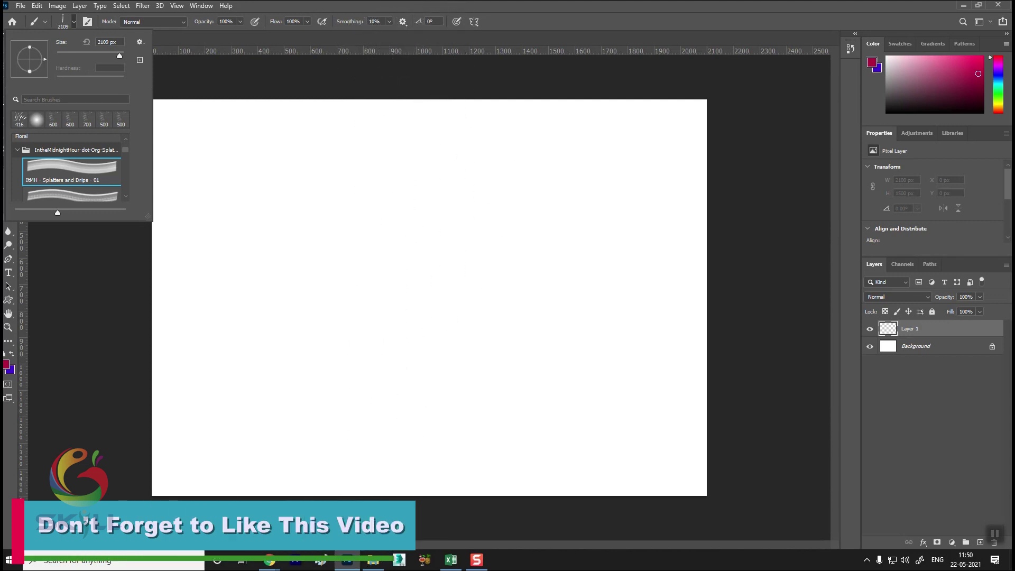
pyautogui.press('Escape')
pyautogui.press('[')
pyautogui.press('[')
pyautogui.press('[')
pyautogui.press('[')
pyautogui.press('[')
pyautogui.press('[')
pyautogui.press('[')
pyautogui.press('[')
pyautogui.press('[')
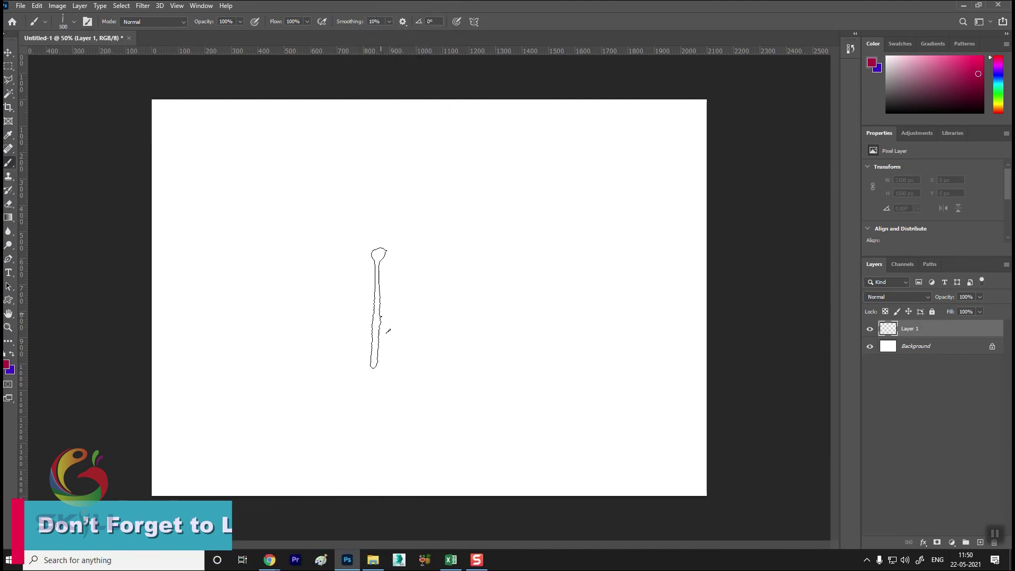
pyautogui.press('[')
pyautogui.press('[')
pyautogui.press(']')
# Step: Stamp five splatter drips in a row across the canvas
pyautogui.click(340, 317)
pyautogui.click(425, 322)
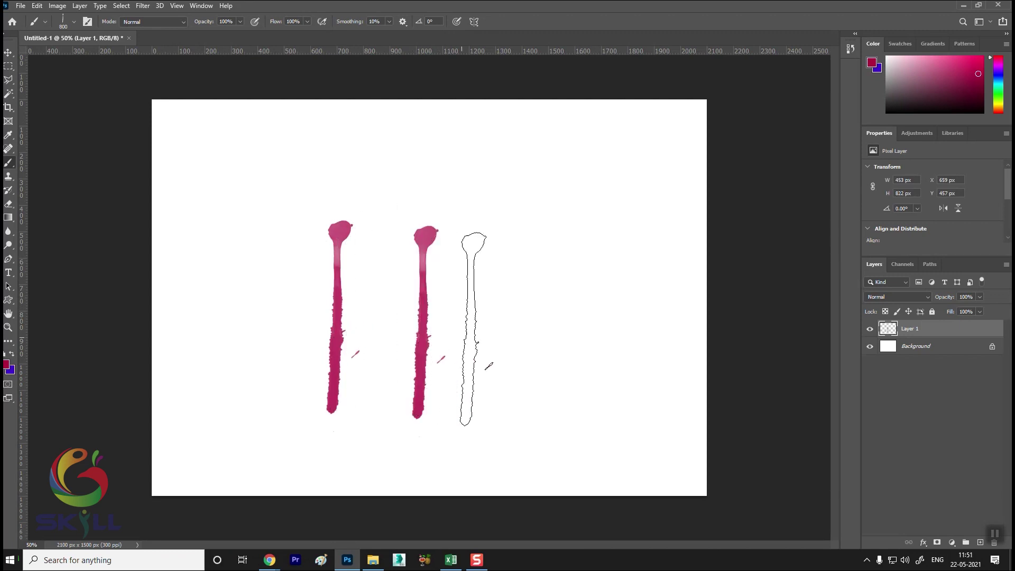
pyautogui.click(500, 325)
pyautogui.click(584, 321)
pyautogui.click(646, 316)
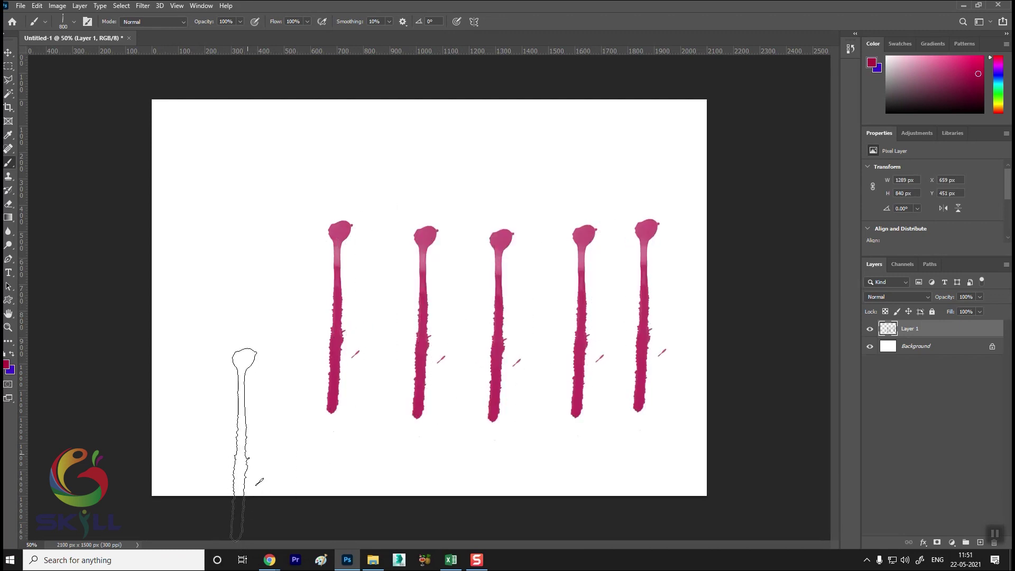
# Step: Switch to Splatters and Drips 02 and stamp three drips, shrinking it to 1600 px
pyautogui.click(73, 22)
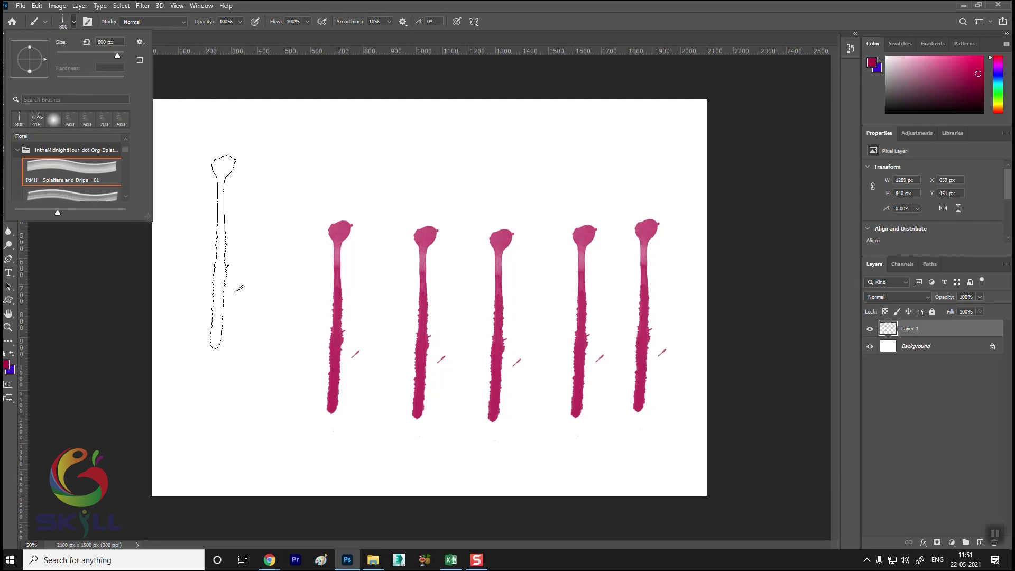
pyautogui.click(79, 193)
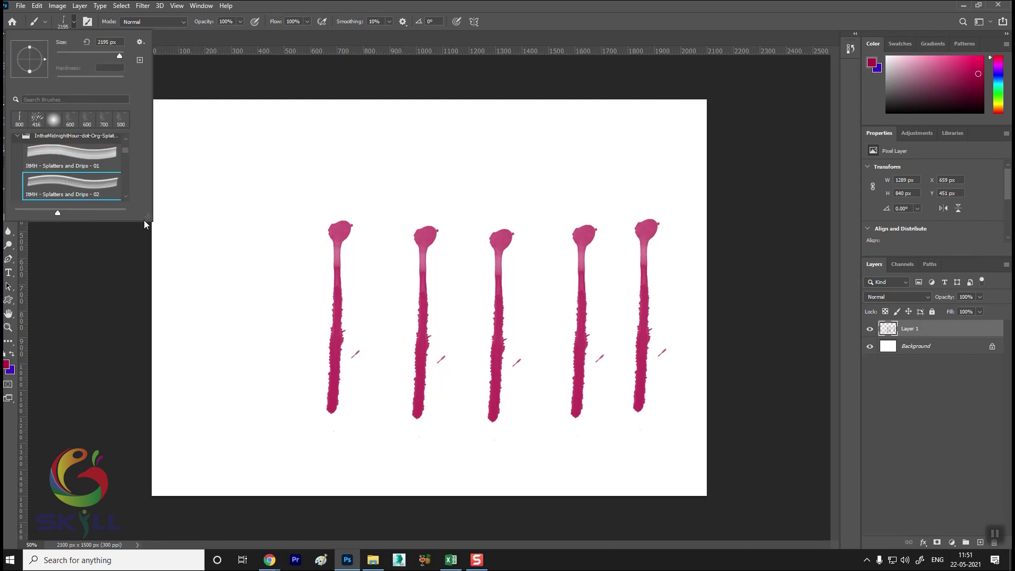
pyautogui.click(297, 314)
pyautogui.press('[')
pyautogui.press('[')
pyautogui.press('[')
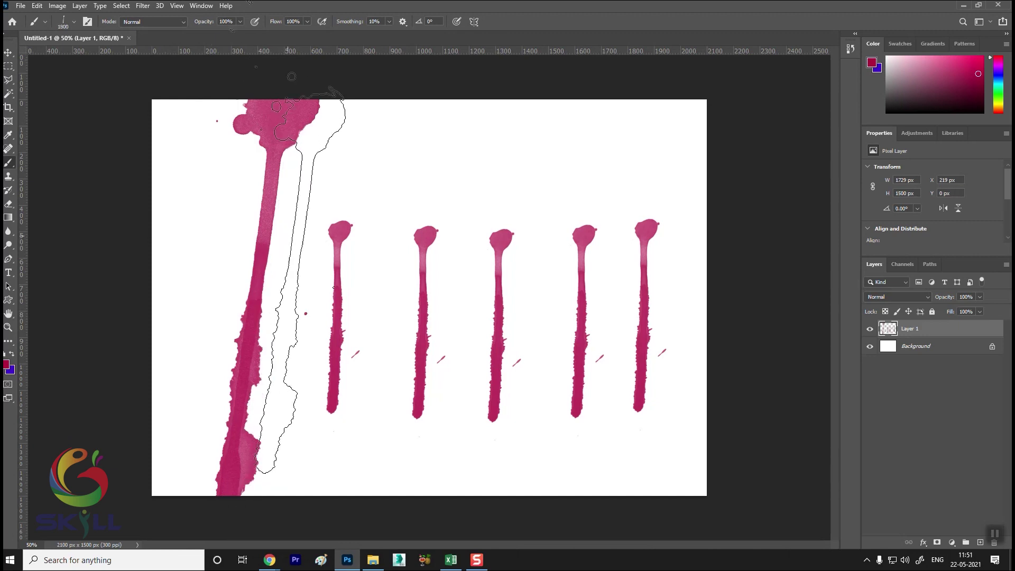
pyautogui.click(340, 288)
pyautogui.click(427, 291)
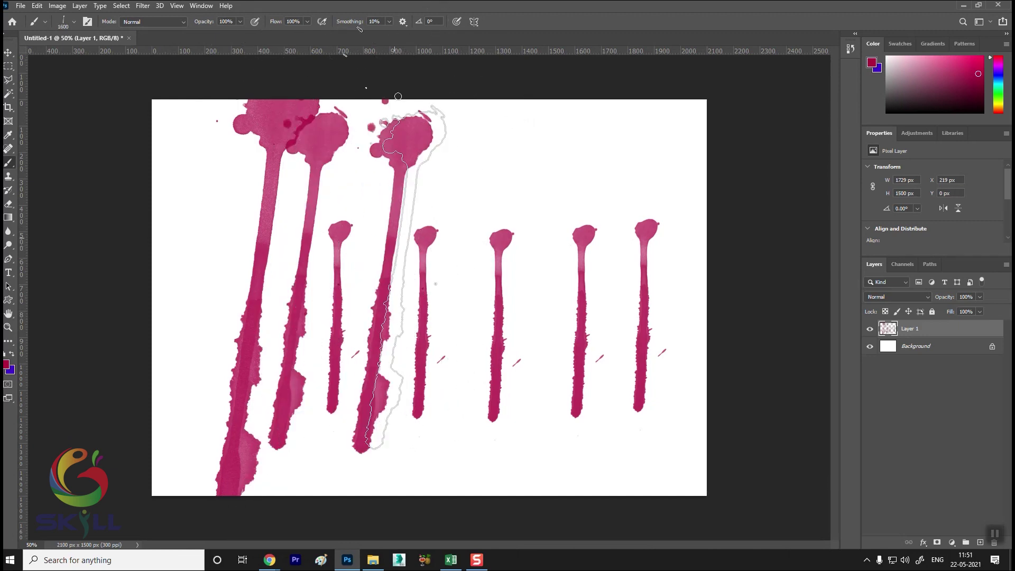
# Step: Select all, delete the paint from Layer 1, and deselect
pyautogui.hotkey('ctrl', 'a')
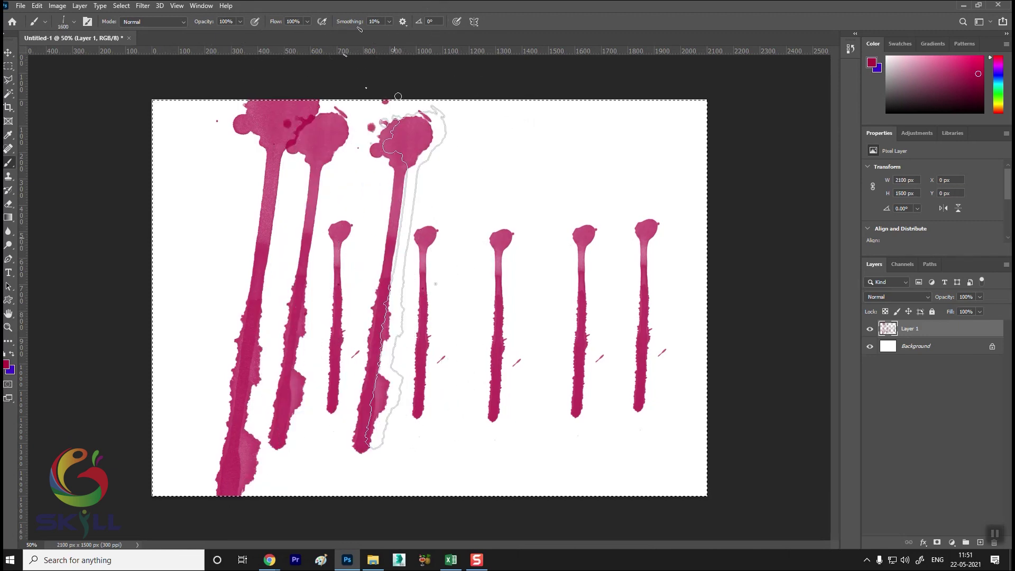
pyautogui.press('Delete')
pyautogui.hotkey('ctrl', 'd')
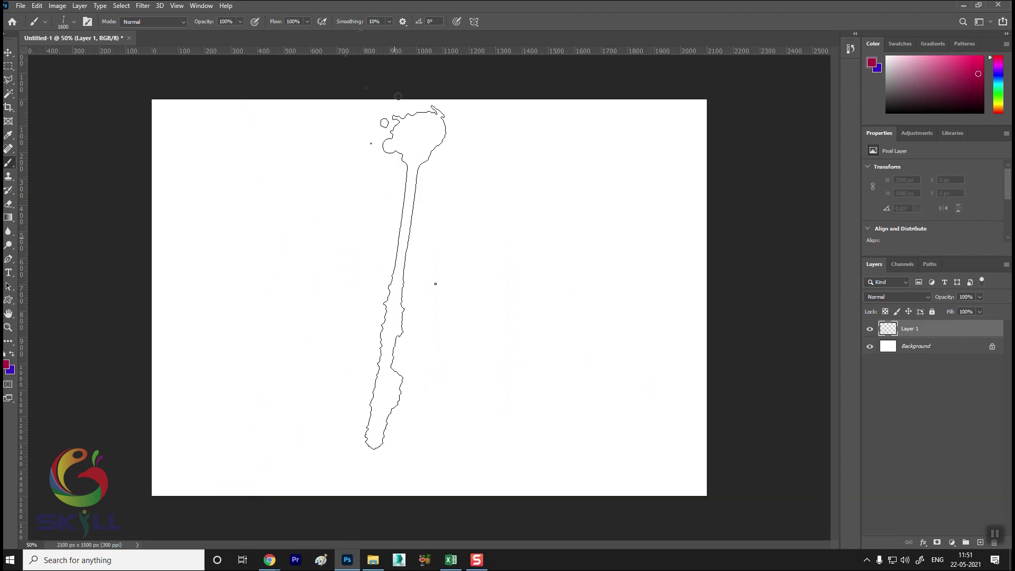
# Step: Pick Hard Round from the General Brushes folder and shrink it to a 35 px tip
pyautogui.click(80, 5)
pyautogui.moveTo(86, 16)
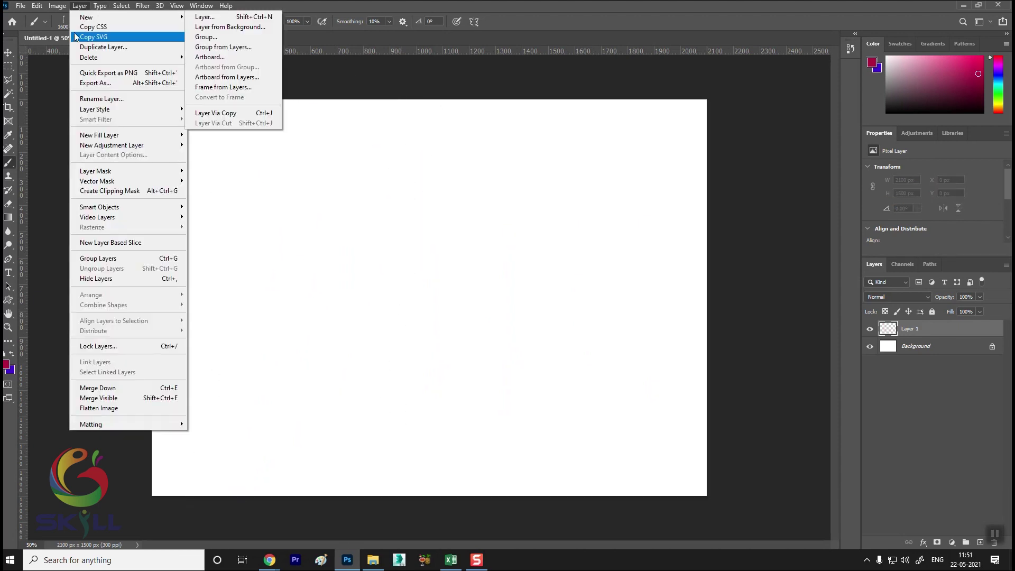
pyautogui.click(74, 22)
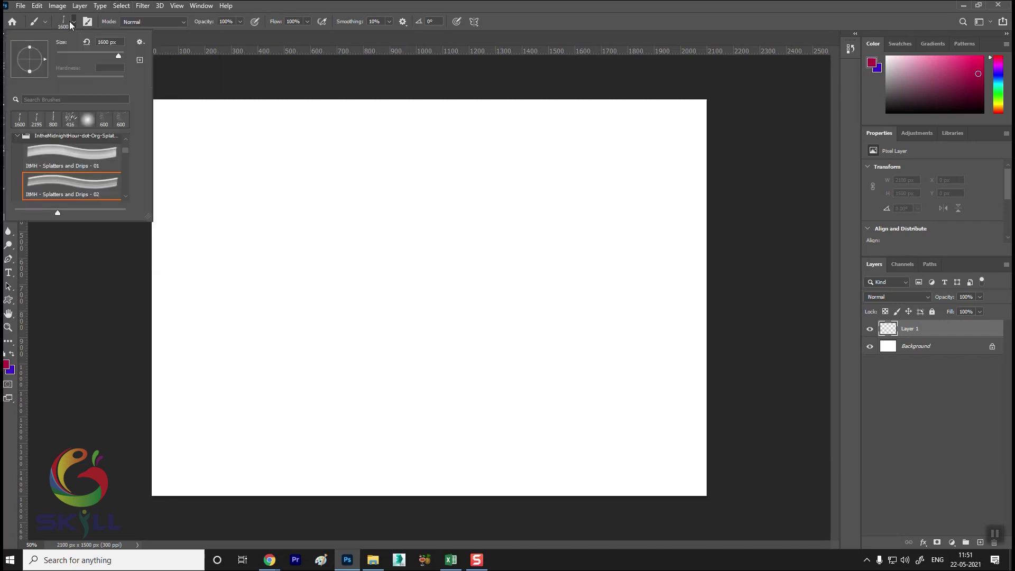
pyautogui.scroll(2, 127, 139)
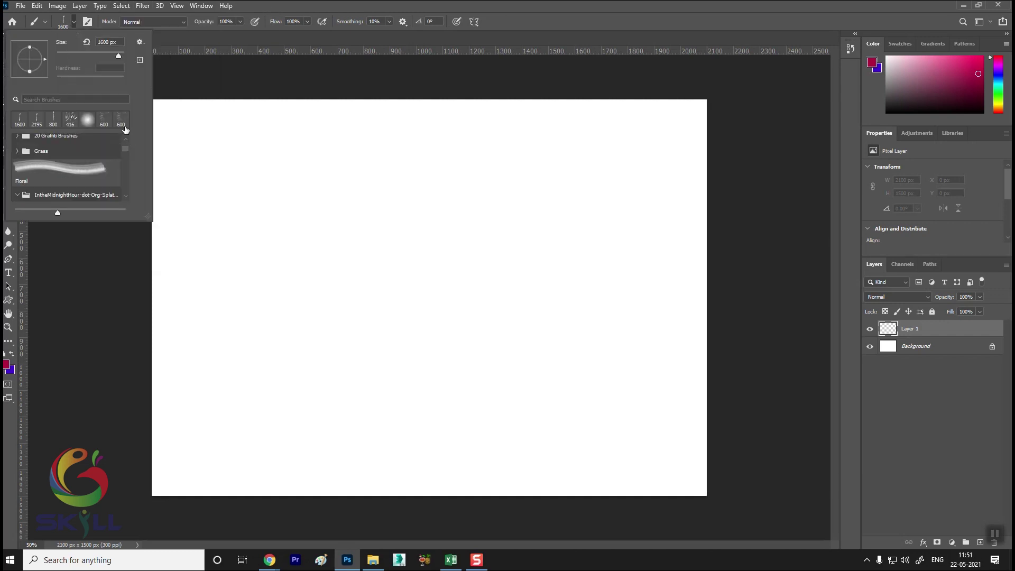
pyautogui.click(18, 151)
pyautogui.click(353, 10)
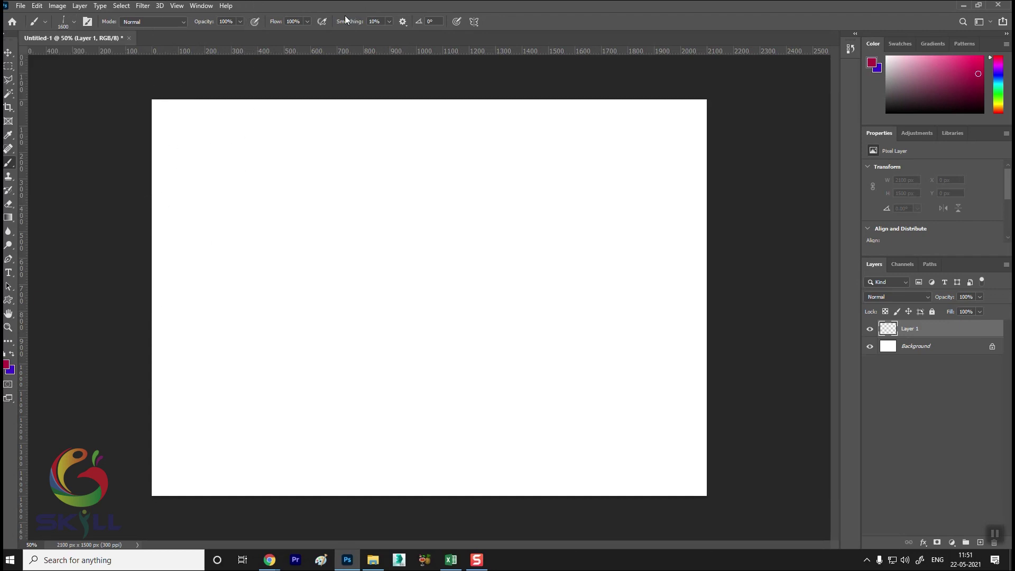
pyautogui.click(63, 22)
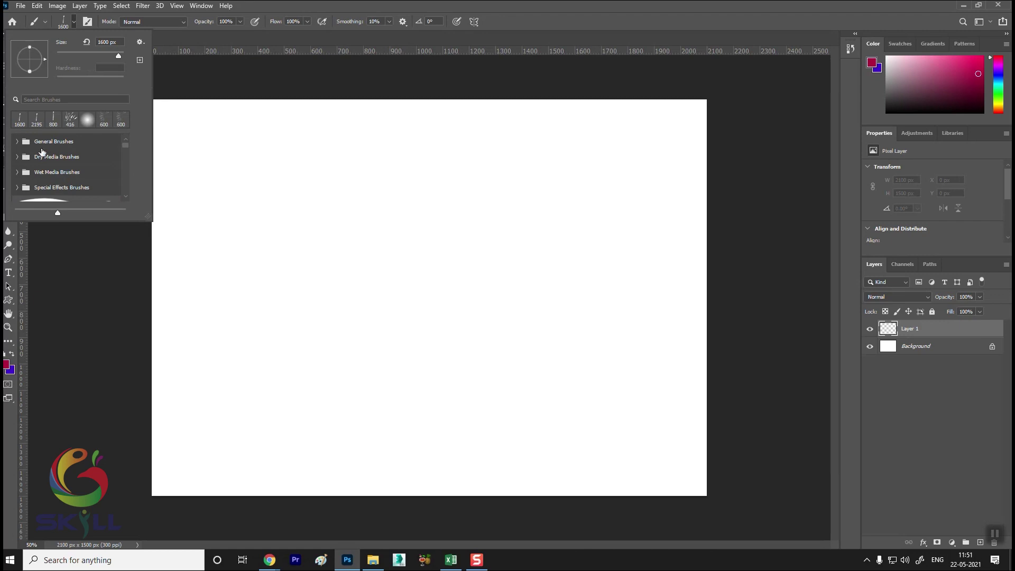
pyautogui.click(104, 119)
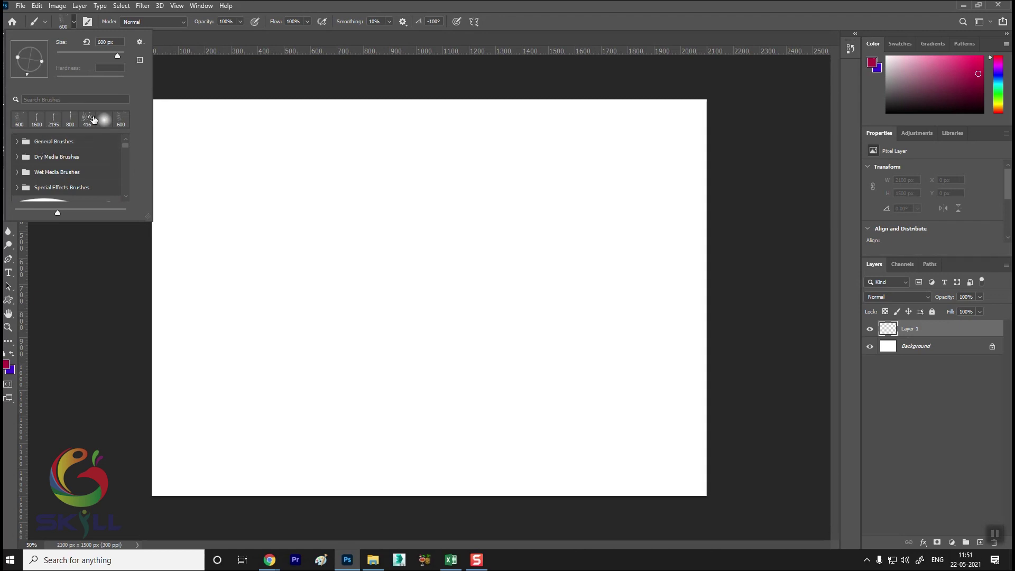
pyautogui.click(16, 142)
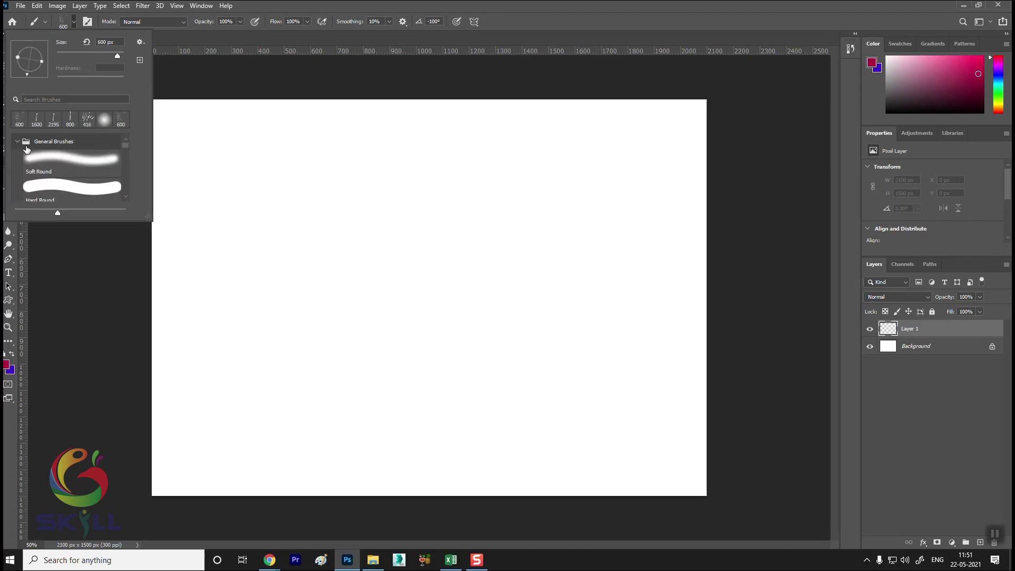
pyautogui.doubleClick(94, 175)
pyautogui.press('[')
pyautogui.press('[')
pyautogui.press('[')
pyautogui.press('[')
pyautogui.press('[')
pyautogui.press('[')
pyautogui.press('[')
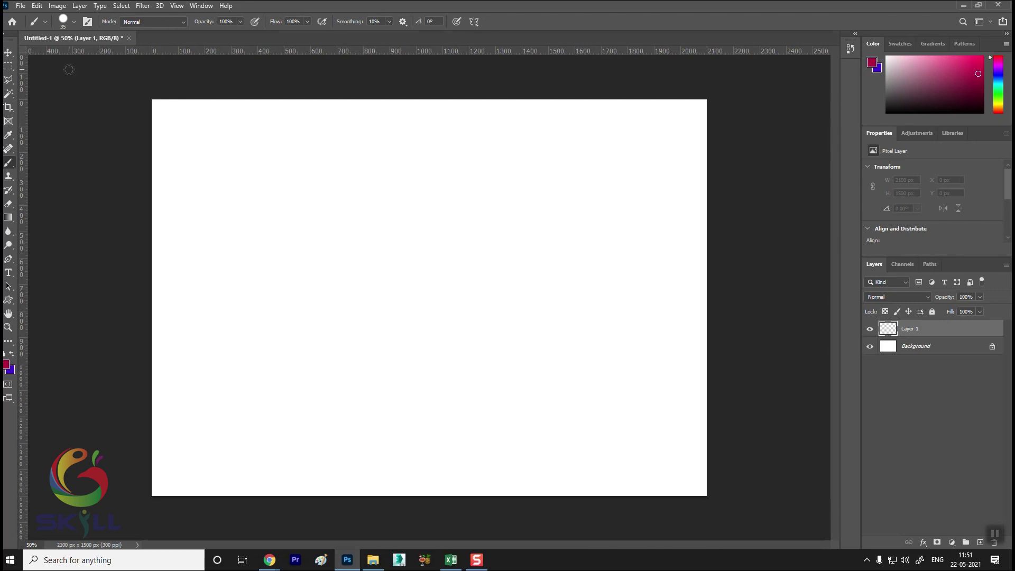
# Step: Lasso several leaf-shaped outlines left of centre, adding each to the selection
pyautogui.click(8, 80)
pyautogui.click(54, 80)
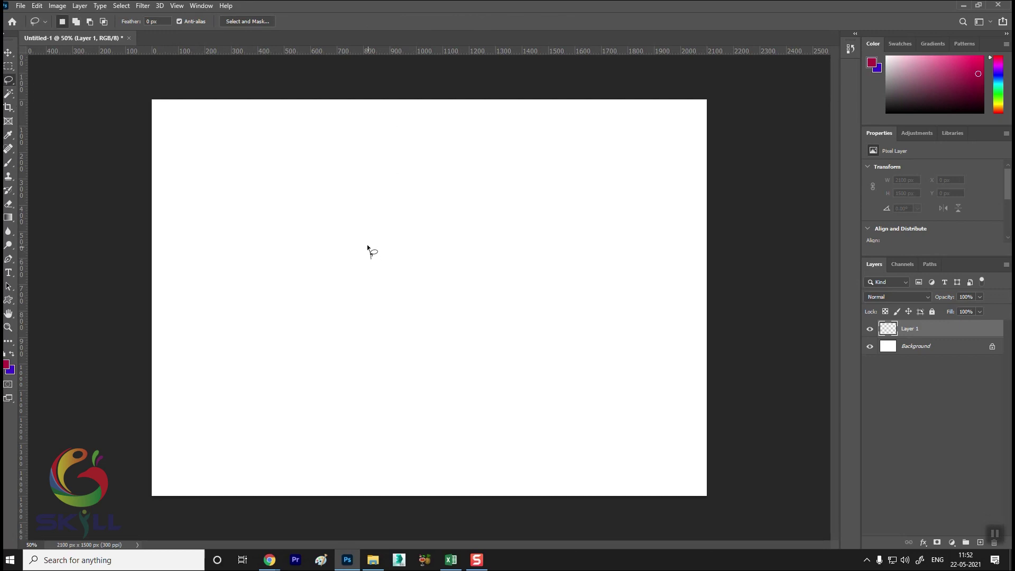
pyautogui.moveTo(364, 231); pyautogui.dragTo(368, 244)
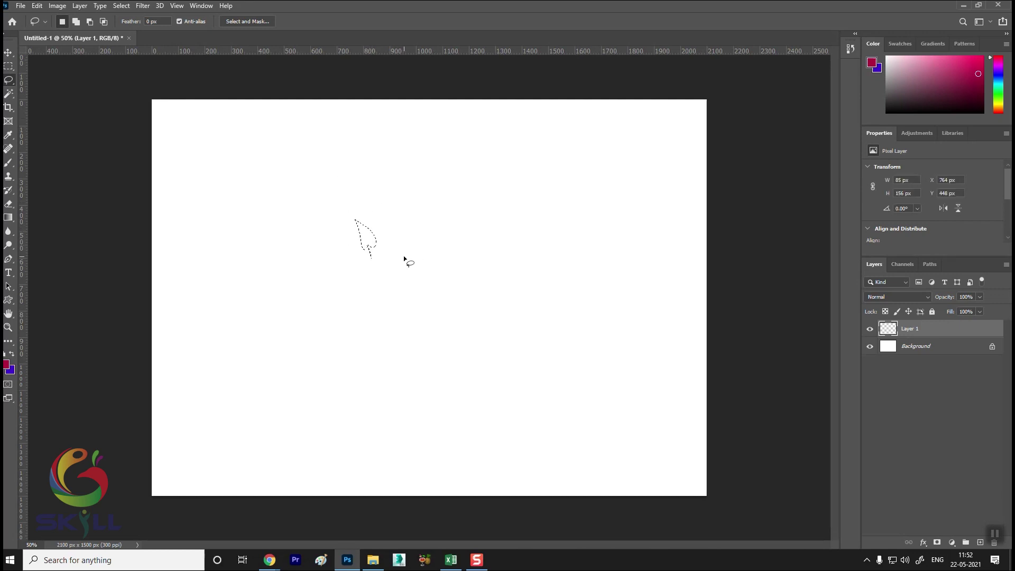
pyautogui.click(76, 22)
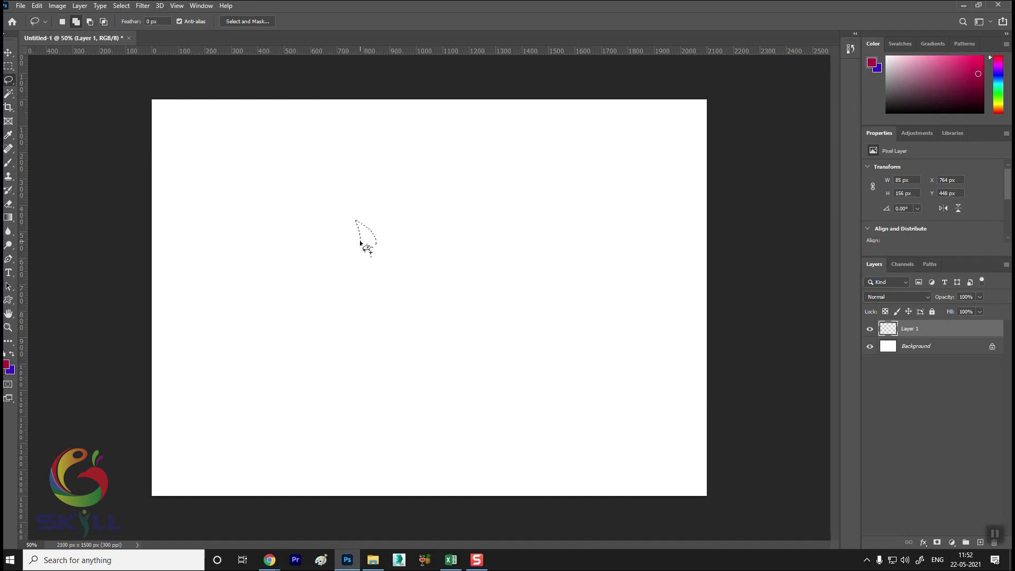
pyautogui.moveTo(392, 213); pyautogui.dragTo(393, 256)
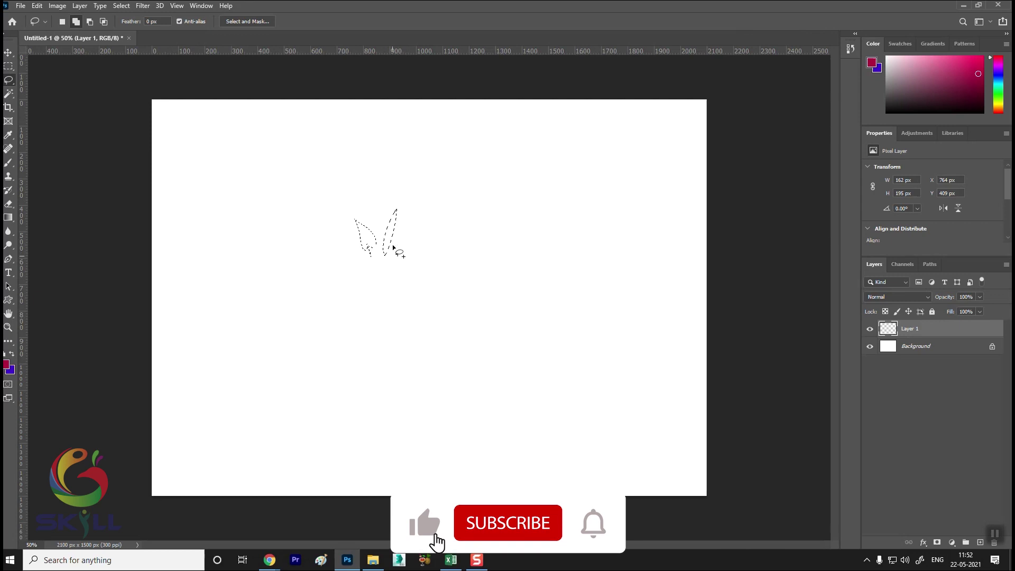
pyautogui.moveTo(373, 220); pyautogui.dragTo(376, 226)
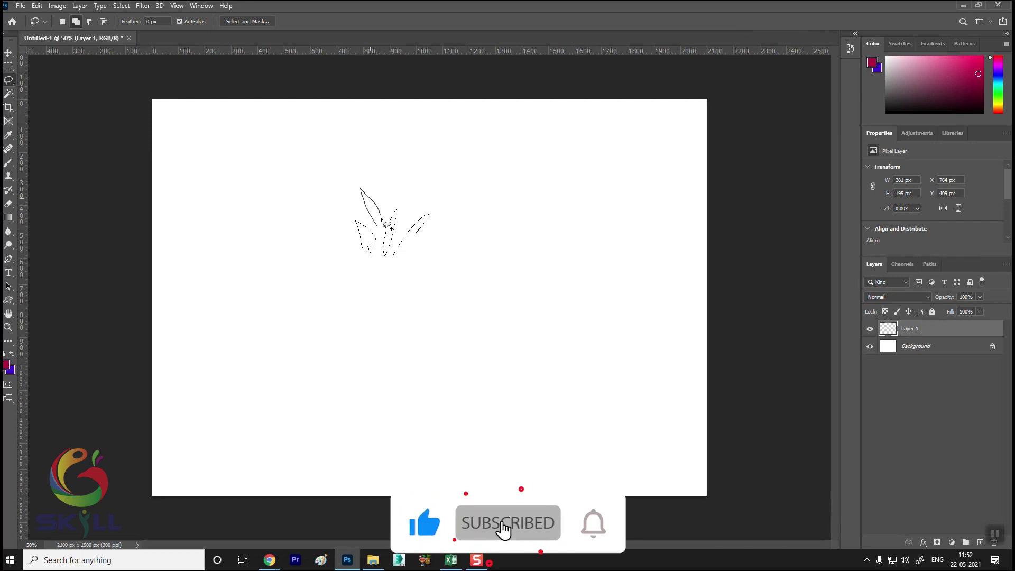
pyautogui.moveTo(361, 260)
pyautogui.mouseDown()
pyautogui.moveTo(444, 222)
pyautogui.moveTo(415, 258)
pyautogui.mouseUp()
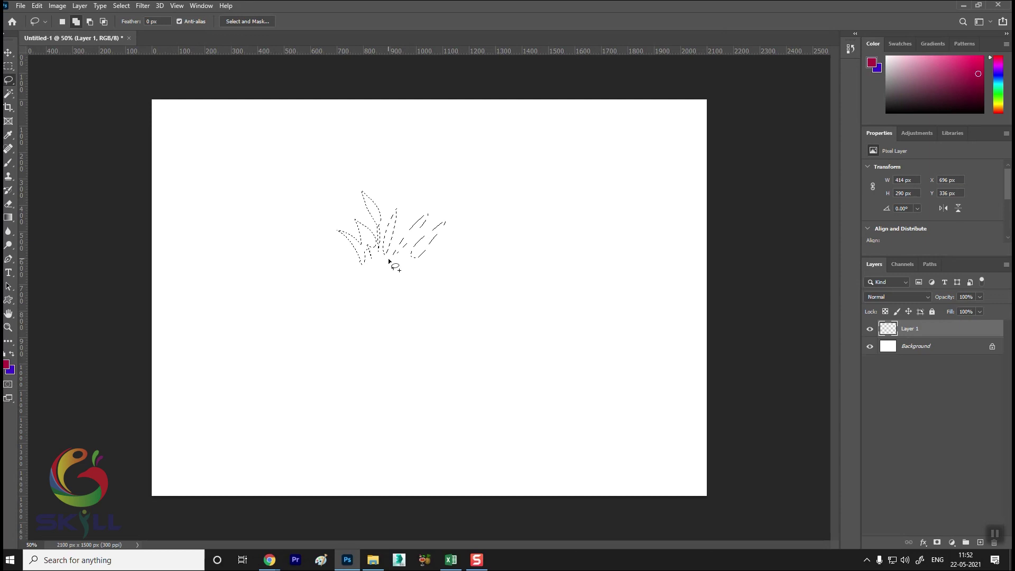
pyautogui.moveTo(379, 262); pyautogui.dragTo(375, 267)
# Step: Fill the leaf selection with maroon, deselect, and hide the Background layer
pyautogui.hotkey('alt', 'BackSpace')
pyautogui.hotkey('ctrl', 'd')
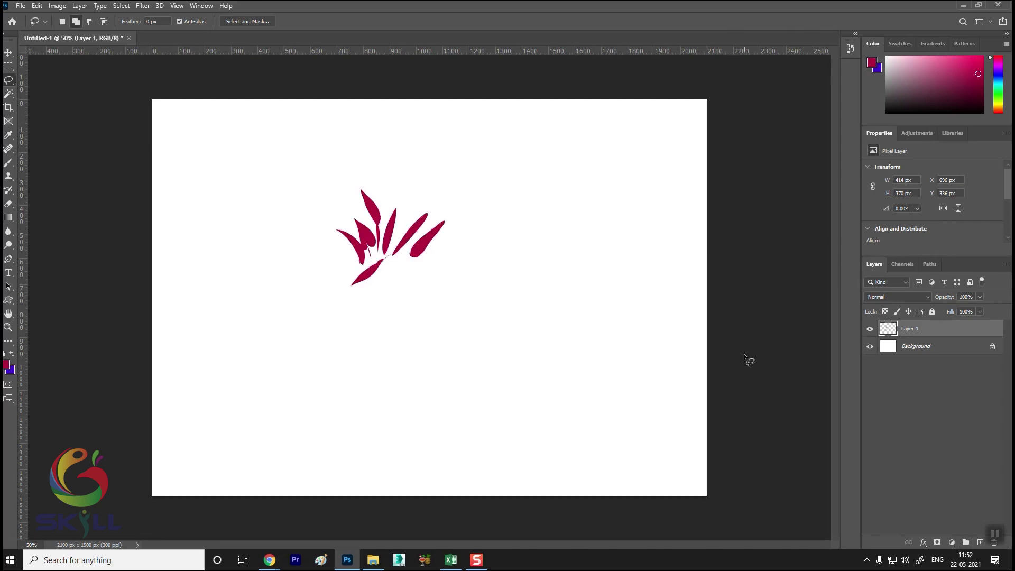
pyautogui.click(869, 346)
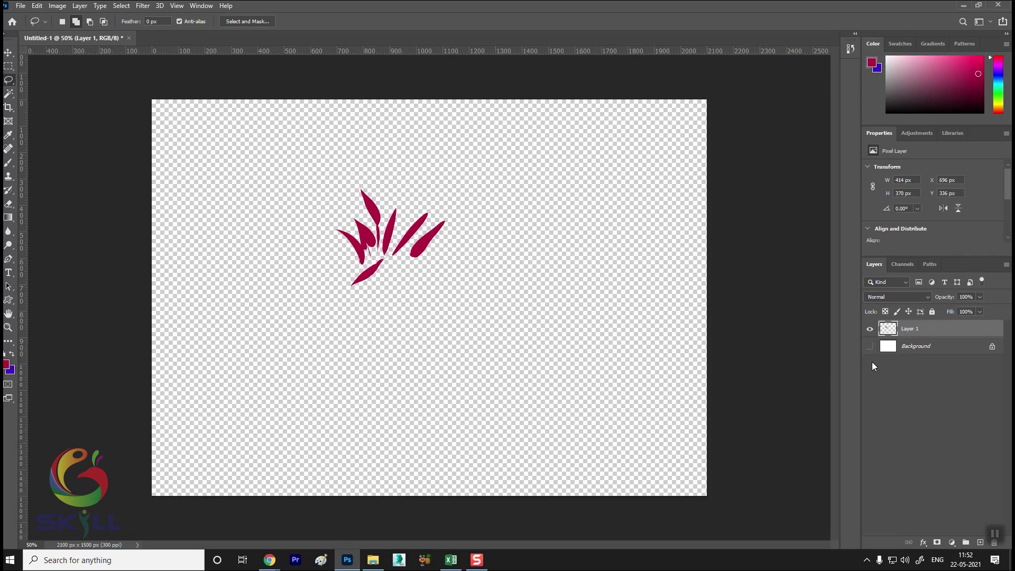
# Step: Box the leaf cluster with a rectangular marquee and define it as brush preset 'aaaaaa'
pyautogui.click(7, 67)
pyautogui.moveTo(325, 177); pyautogui.dragTo(456, 297)
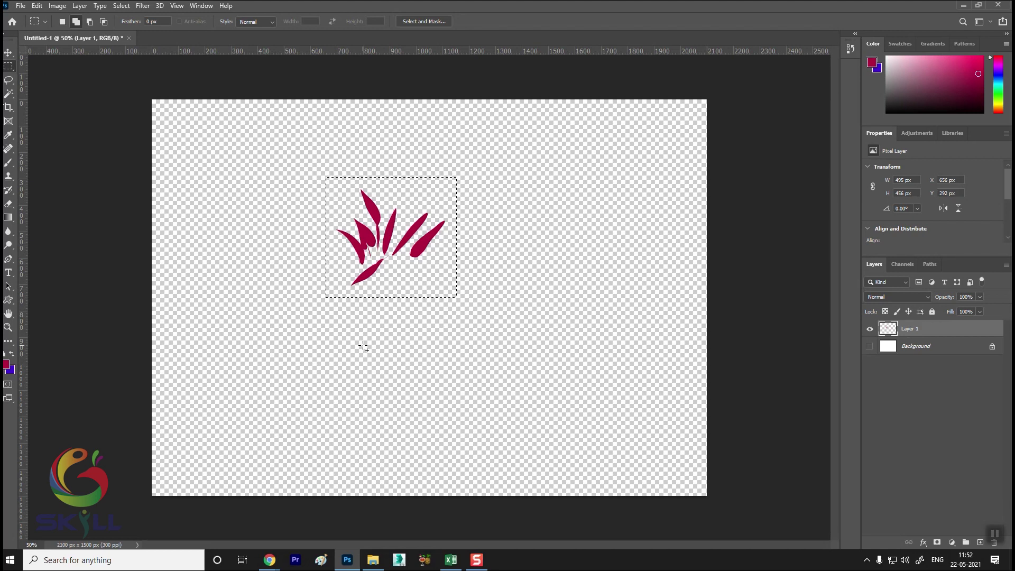
pyautogui.click(38, 8)
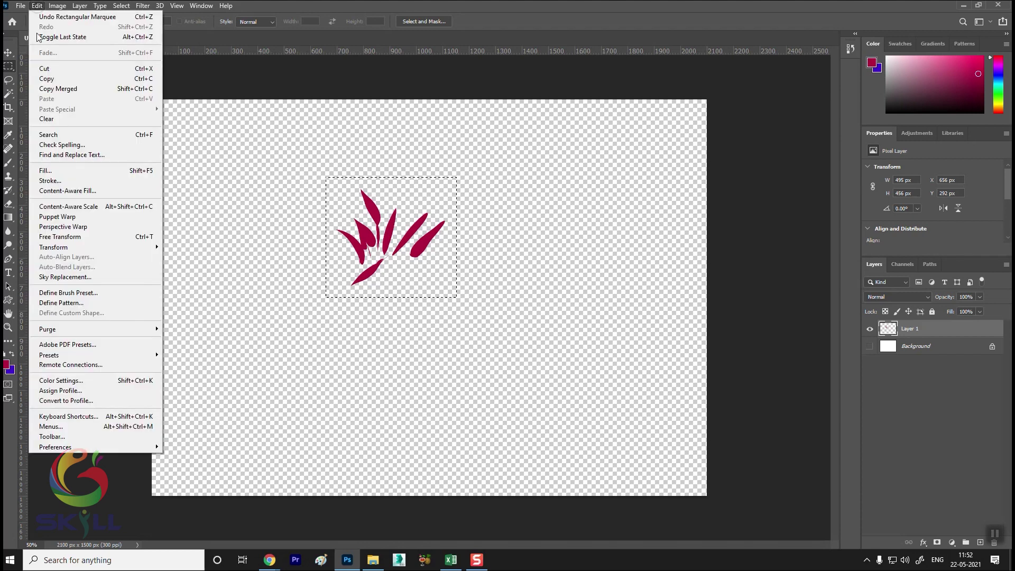
pyautogui.click(84, 294)
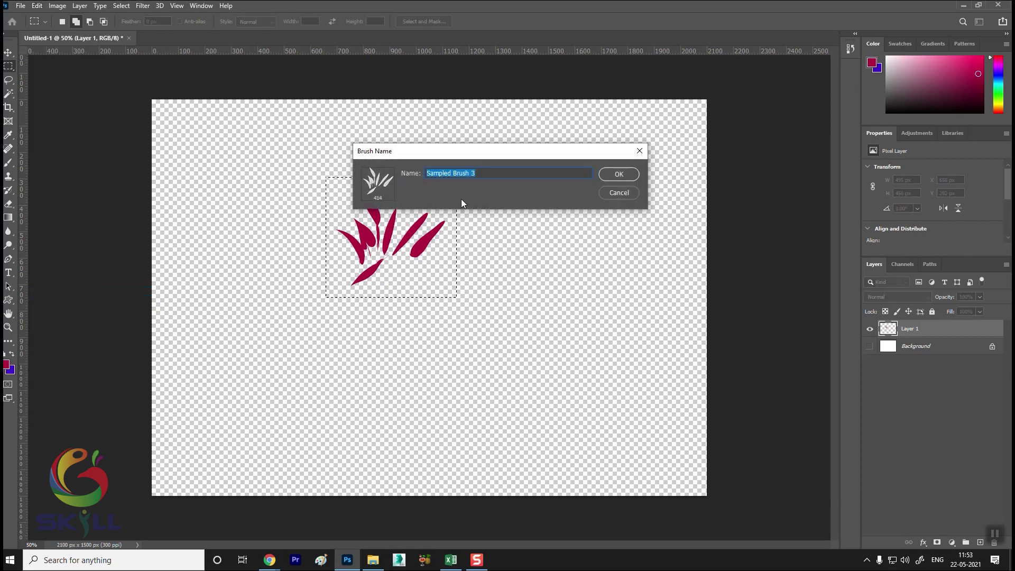
pyautogui.write('aaaaaa')
pyautogui.click(613, 175)
pyautogui.press('b')
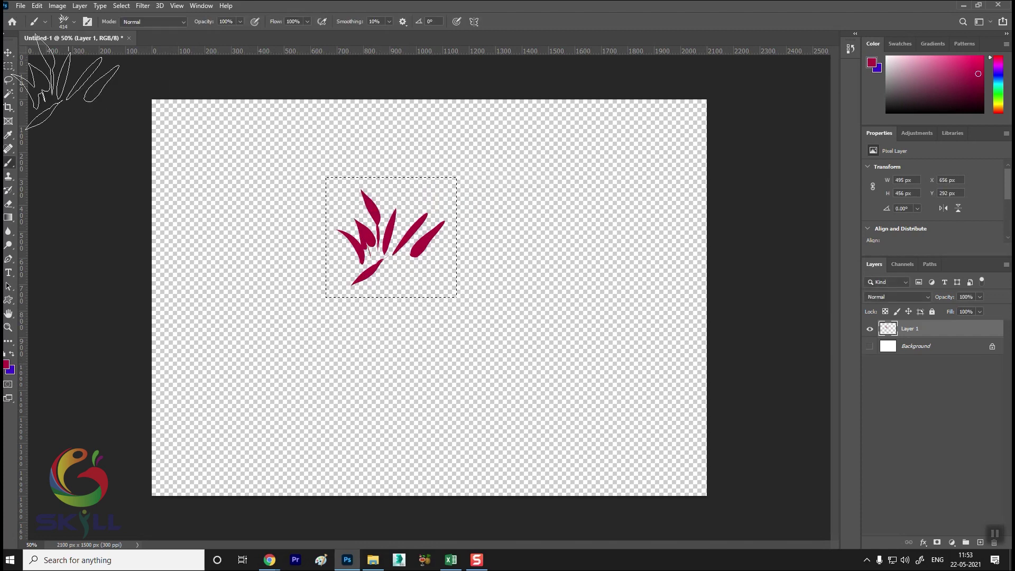
# Step: Deselect, hide the leaf layer, show Background again, and add a new empty layer
pyautogui.click(8, 54)
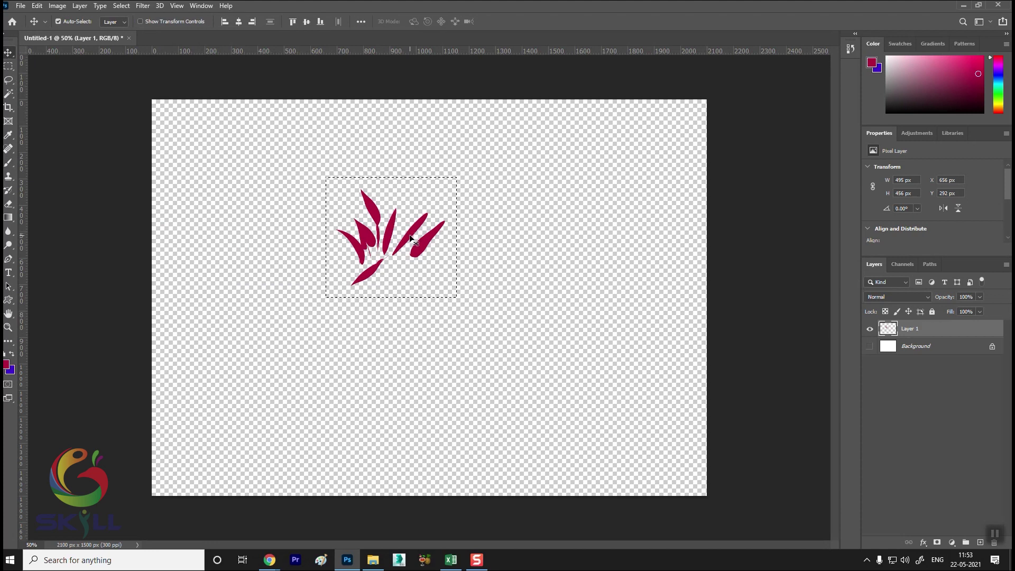
pyautogui.hotkey('ctrl', 'd')
pyautogui.click(869, 329)
pyautogui.click(870, 346)
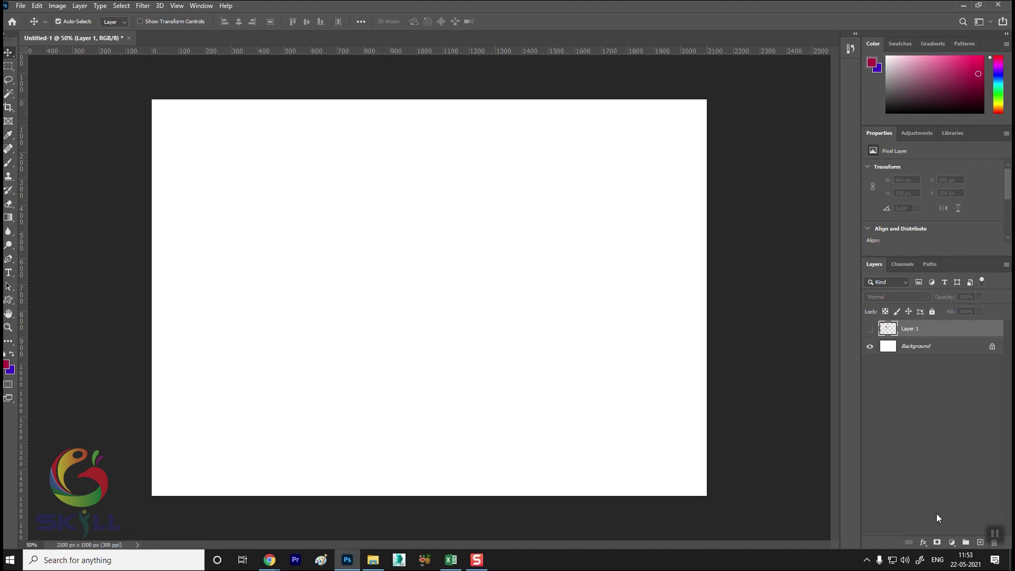
pyautogui.click(980, 543)
# Step: Select the custom 'aaaaaa' leaf brush from the brush presets
pyautogui.click(9, 162)
pyautogui.click(75, 21)
pyautogui.moveTo(126, 191)
pyautogui.mouseDown()
pyautogui.moveTo(127, 111)
pyautogui.moveTo(122, 204)
pyautogui.mouseUp()
pyautogui.click(95, 167)
pyautogui.click(58, 182)
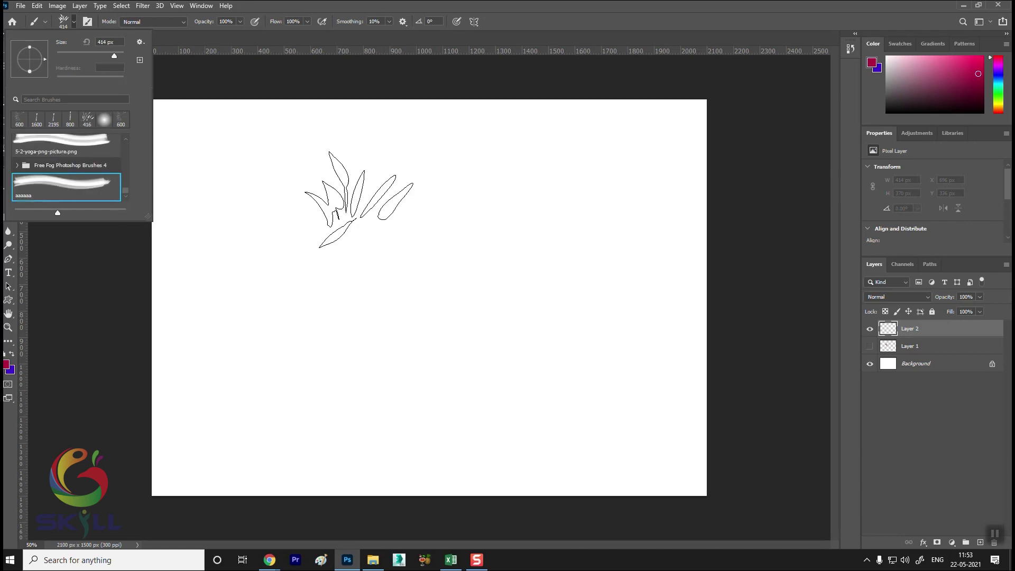
# Step: Stamp five leaf clusters, shrinking the brush to 300 px, then undo the stamps
pyautogui.click(351, 220)
pyautogui.press('[')
pyautogui.press('[')
pyautogui.click(473, 211)
pyautogui.click(544, 239)
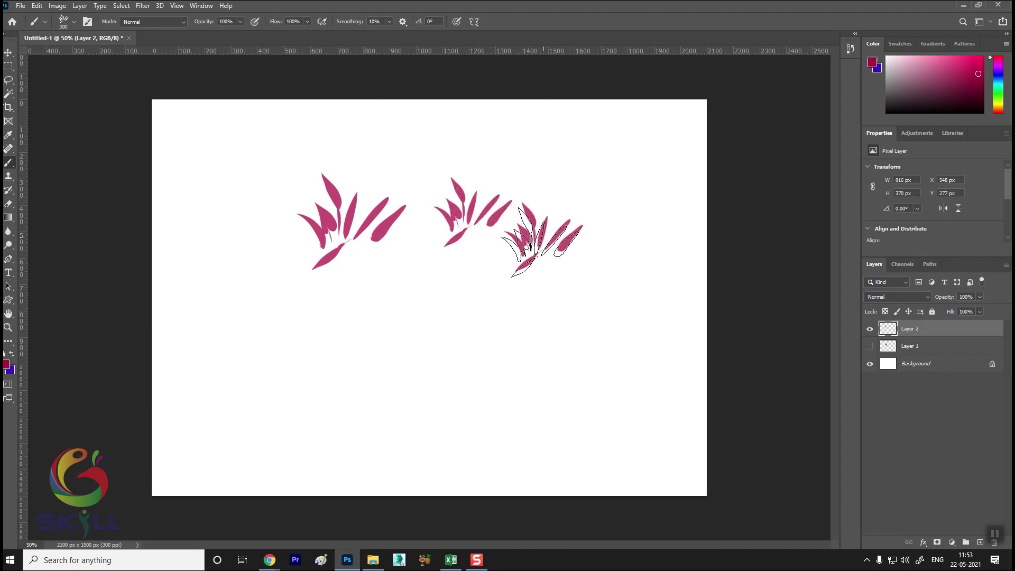
pyautogui.click(492, 284)
pyautogui.click(439, 291)
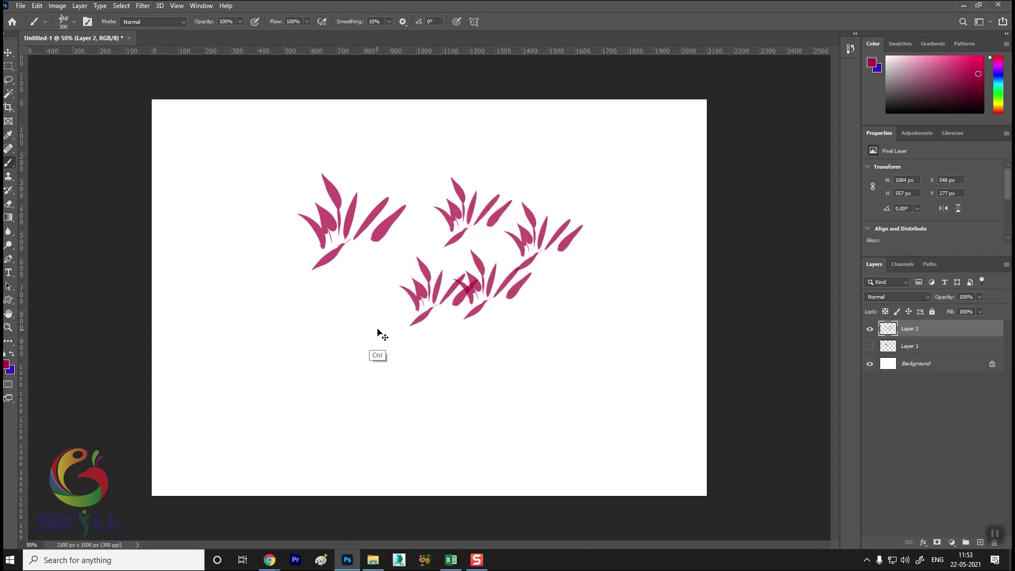
pyautogui.hotkey('ctrl', 'z')
pyautogui.hotkey('ctrl', 'z')
pyautogui.hotkey('ctrl', 'z')
pyautogui.hotkey('ctrl', 'z')
pyautogui.hotkey('ctrl', 'z')
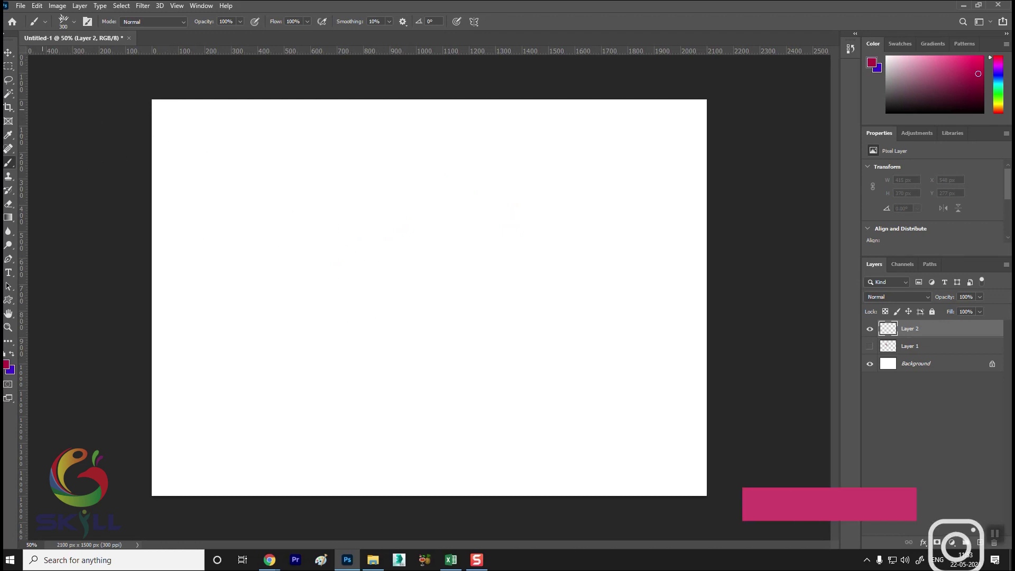
# Step: Switch to a small Hard Round brush for thin lines
pyautogui.click(75, 21)
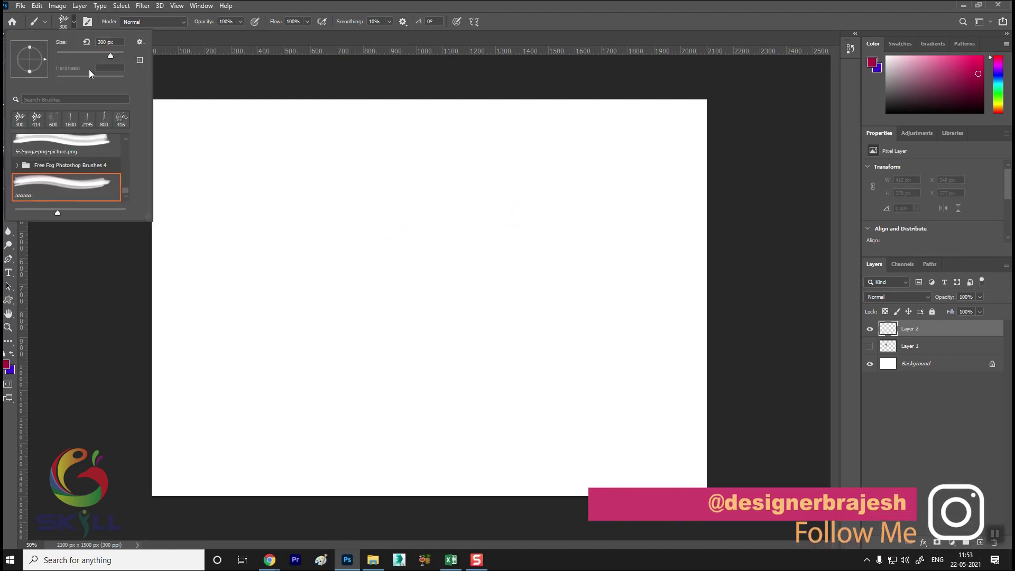
pyautogui.moveTo(129, 185); pyautogui.dragTo(131, 132)
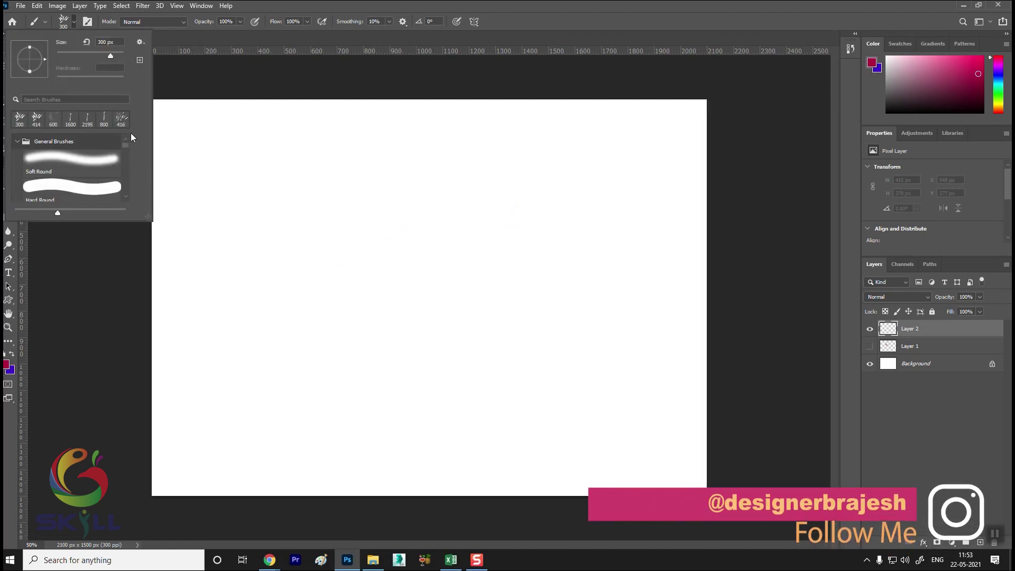
pyautogui.click(105, 182)
pyautogui.click(273, 43)
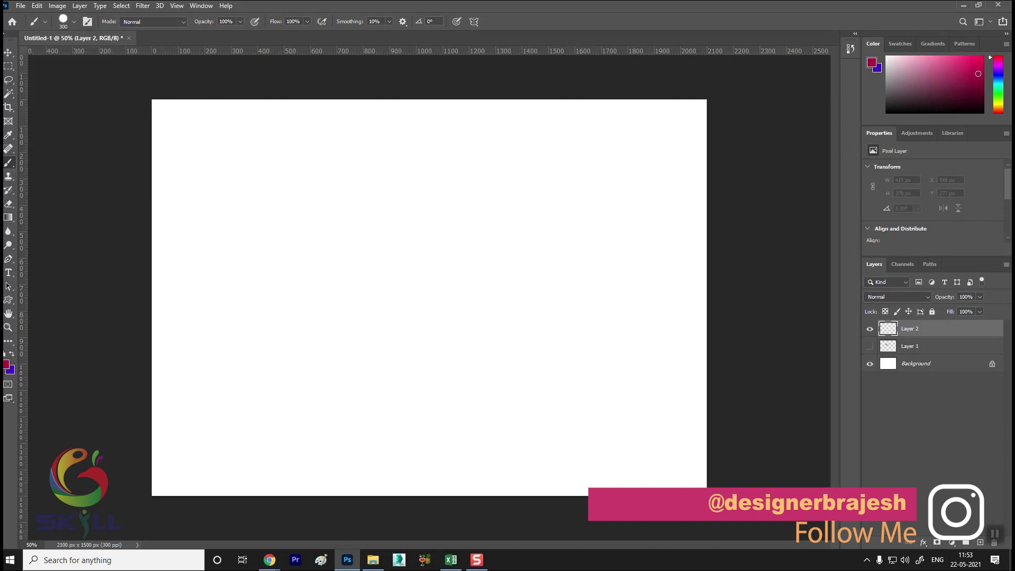
pyautogui.press('[')
pyautogui.press('[')
pyautogui.press('[')
pyautogui.press('[')
pyautogui.press('[')
pyautogui.press('[')
pyautogui.press('[')
pyautogui.press('[')
pyautogui.press('[')
pyautogui.press('[')
pyautogui.press('[')
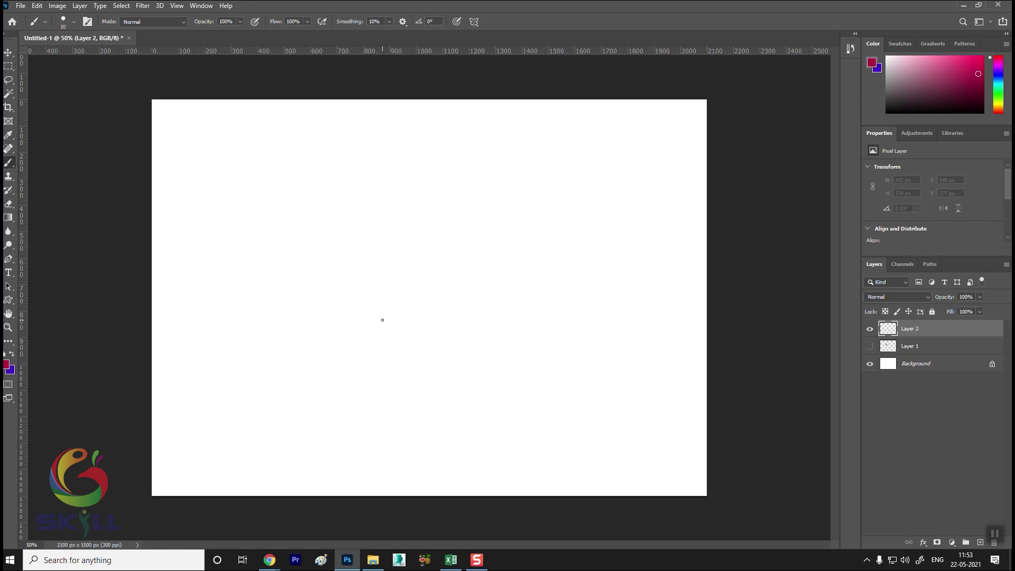
# Step: Draw the tree trunk's left and right edges and join their tops with a wavy line
pyautogui.moveTo(382, 320); pyautogui.dragTo(328, 497)
pyautogui.hotkey('ctrl', 'z')
pyautogui.moveTo(376, 323); pyautogui.dragTo(408, 500)
pyautogui.hotkey('ctrl', 'z')
pyautogui.moveTo(370, 297); pyautogui.dragTo(405, 499)
pyautogui.moveTo(456, 288)
pyautogui.mouseDown()
pyautogui.moveTo(444, 315)
pyautogui.moveTo(474, 499)
pyautogui.mouseUp()
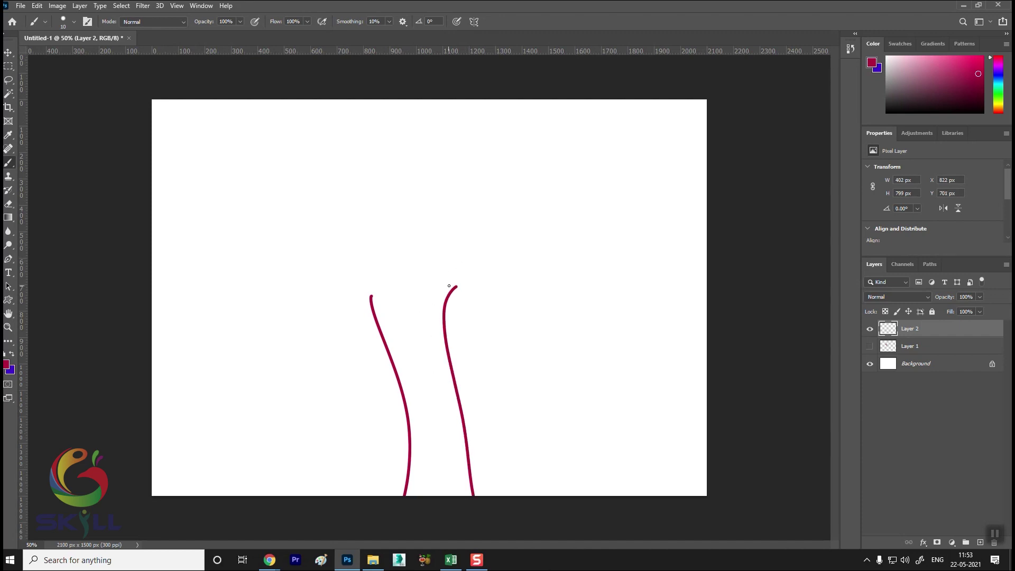
pyautogui.moveTo(371, 296); pyautogui.dragTo(427, 291)
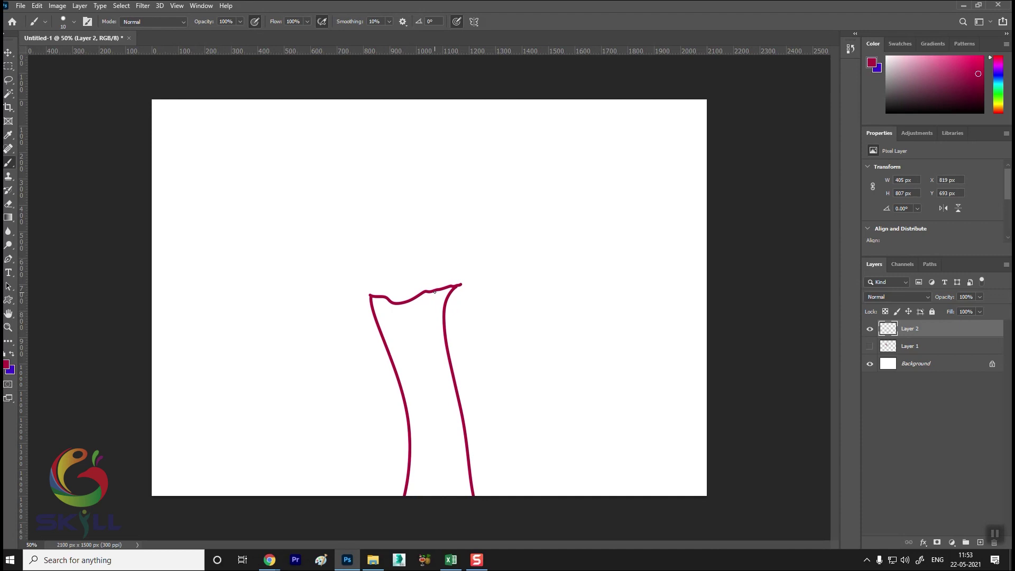
# Step: Stroke six branches fanning out left, up and right from the trunk top
pyautogui.press(']')
pyautogui.press(']')
pyautogui.press(']')
pyautogui.press('[')
pyautogui.moveTo(439, 299); pyautogui.dragTo(579, 221)
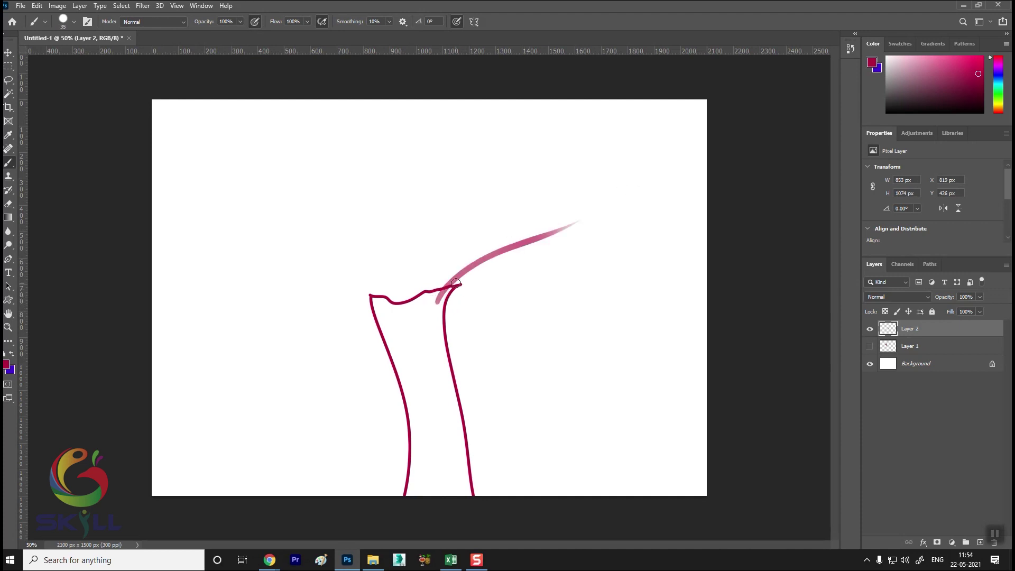
pyautogui.moveTo(422, 299); pyautogui.dragTo(525, 170)
pyautogui.moveTo(417, 299); pyautogui.dragTo(373, 184)
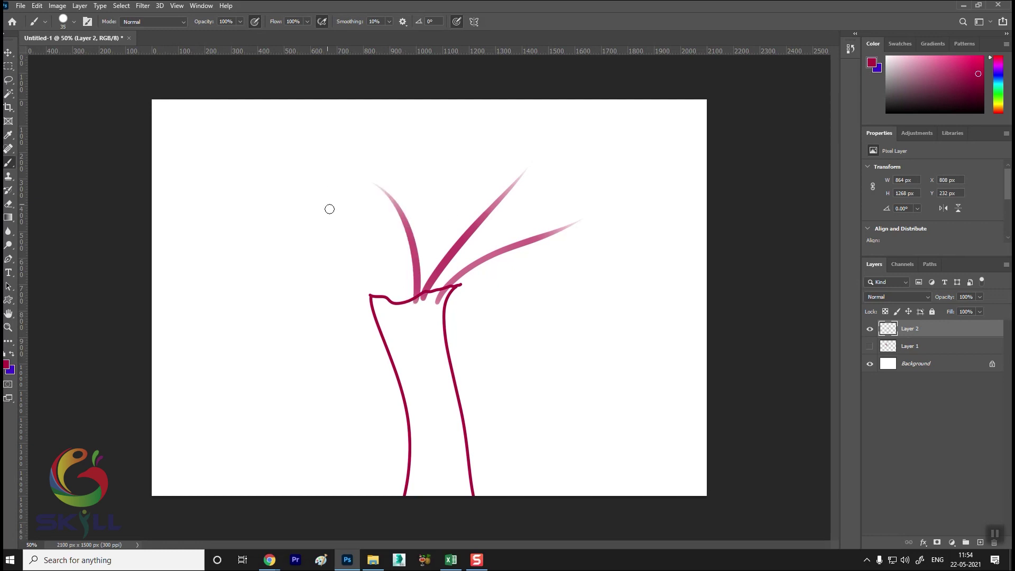
pyautogui.moveTo(401, 304); pyautogui.dragTo(285, 221)
pyautogui.moveTo(380, 294)
pyautogui.mouseDown()
pyautogui.moveTo(278, 330)
pyautogui.moveTo(314, 376)
pyautogui.mouseUp()
pyautogui.moveTo(450, 304); pyautogui.dragTo(634, 262)
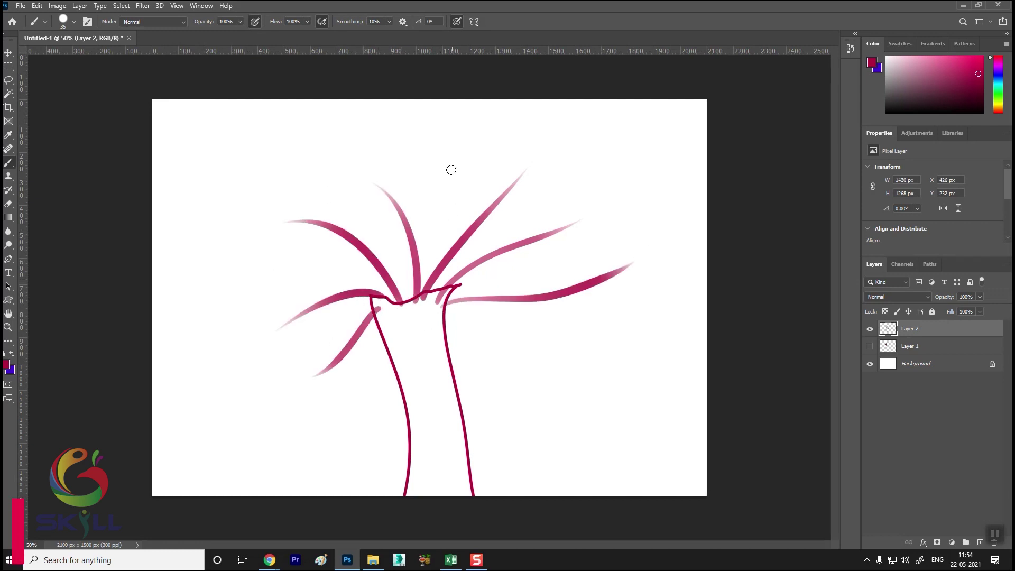
# Step: Add thinner twigs and extra branches to the left and right, then add empty Layer 3
pyautogui.moveTo(458, 238); pyautogui.dragTo(449, 160)
pyautogui.press('[')
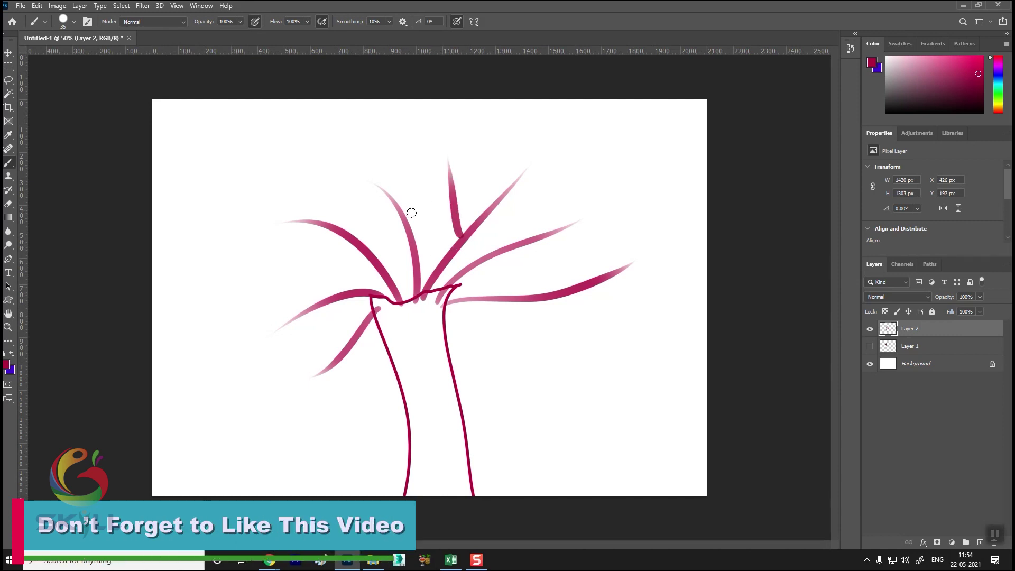
pyautogui.moveTo(407, 218); pyautogui.dragTo(401, 150)
pyautogui.moveTo(351, 236); pyautogui.dragTo(297, 152)
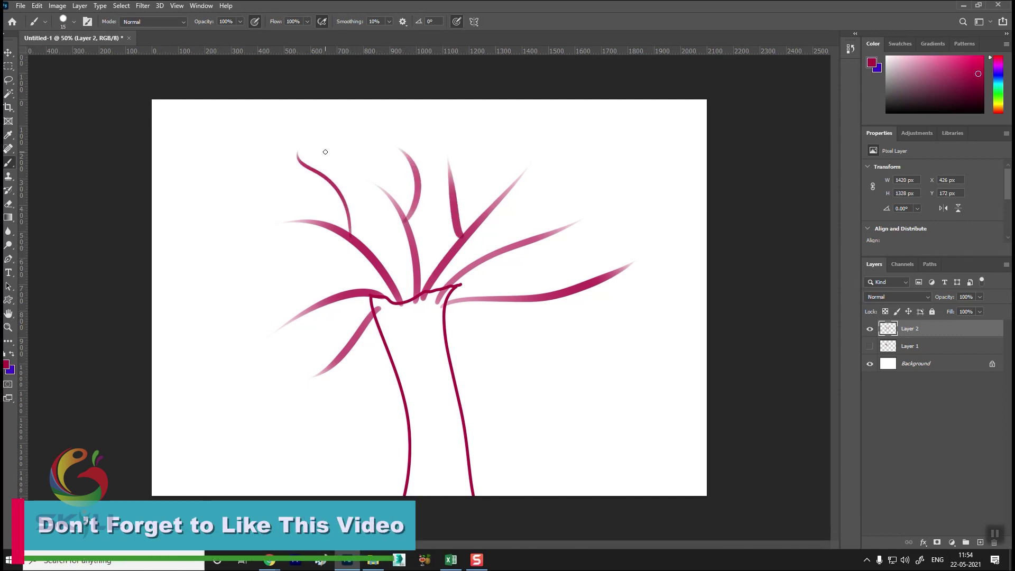
pyautogui.moveTo(465, 238); pyautogui.dragTo(587, 187)
pyautogui.moveTo(494, 260); pyautogui.dragTo(649, 226)
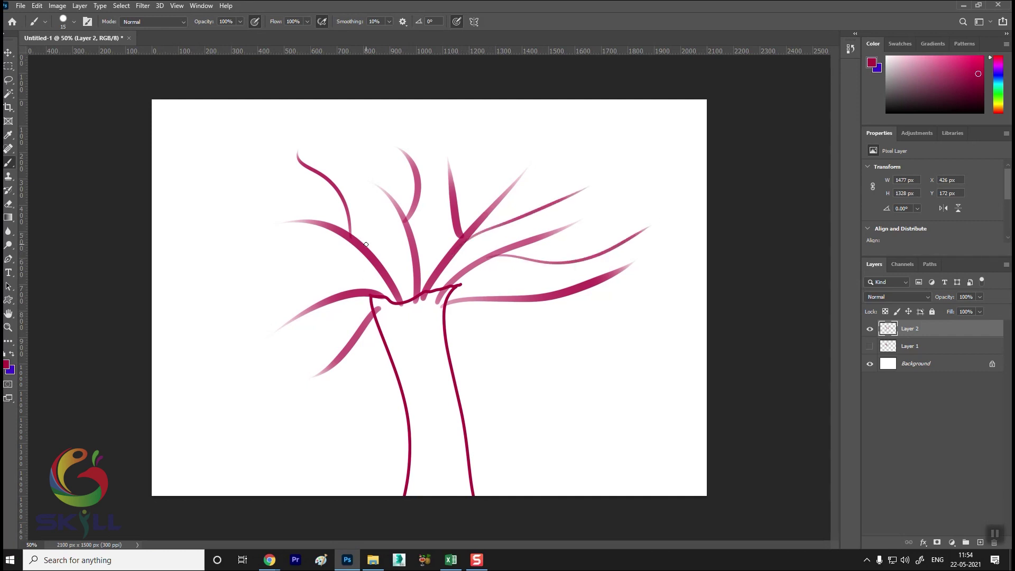
pyautogui.moveTo(355, 259); pyautogui.dragTo(253, 255)
pyautogui.click(980, 543)
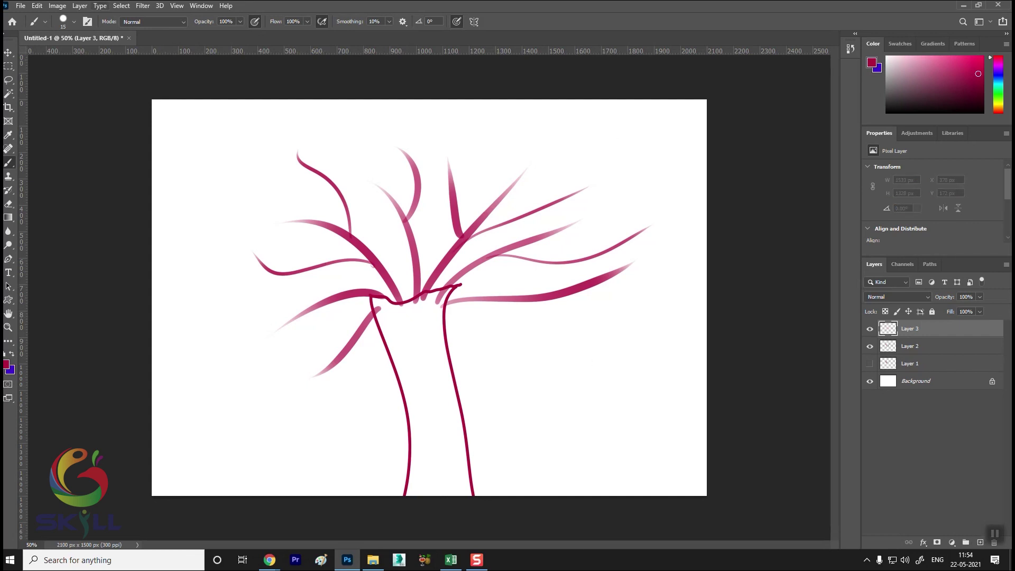
# Step: Select the custom 'aaaaaa' leaf brush and try one stamp, then undo it
pyautogui.click(77, 25)
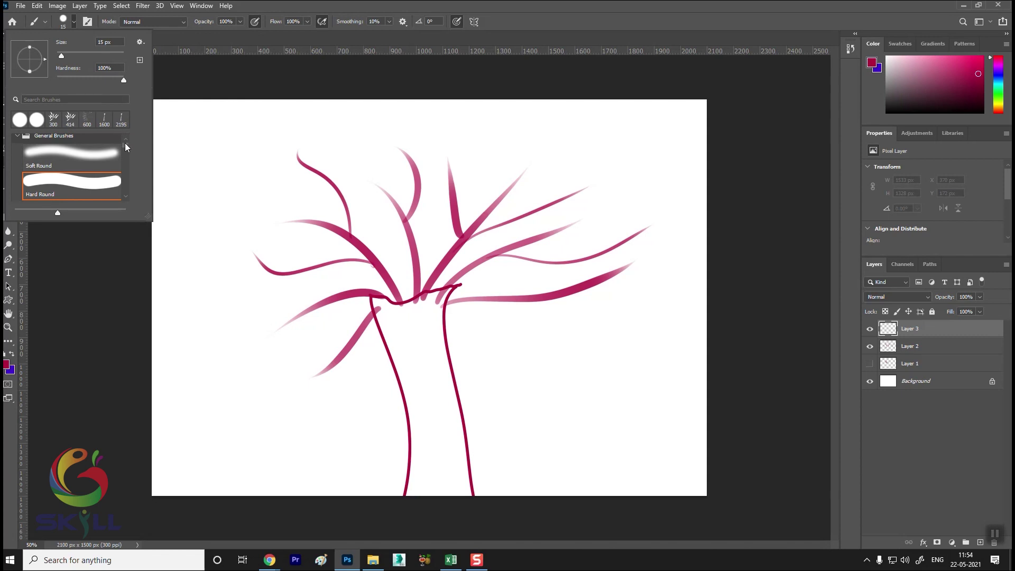
pyautogui.click(54, 119)
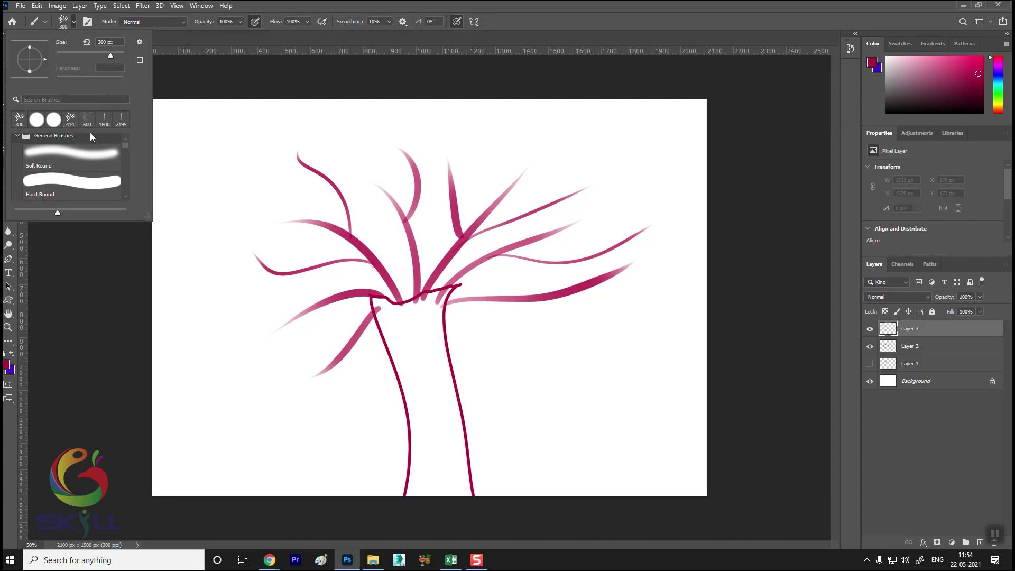
pyautogui.moveTo(125, 148); pyautogui.dragTo(128, 194)
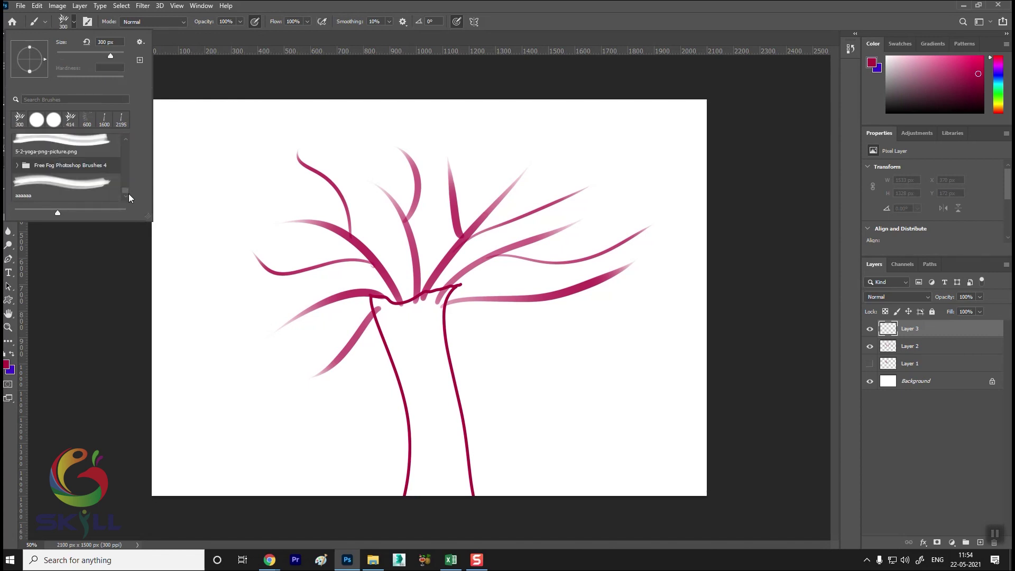
pyautogui.click(86, 180)
pyautogui.click(311, 6)
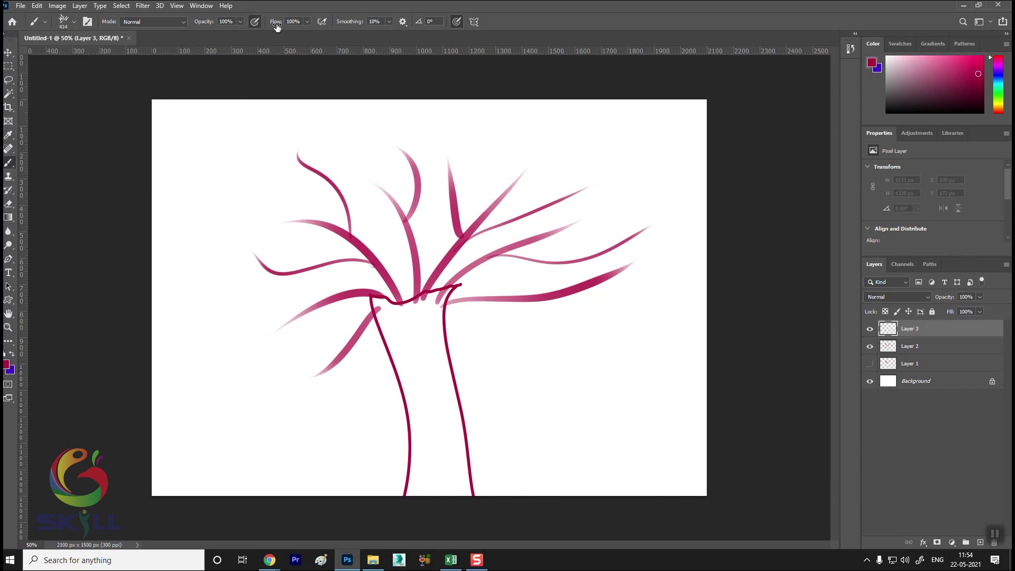
pyautogui.click(299, 152)
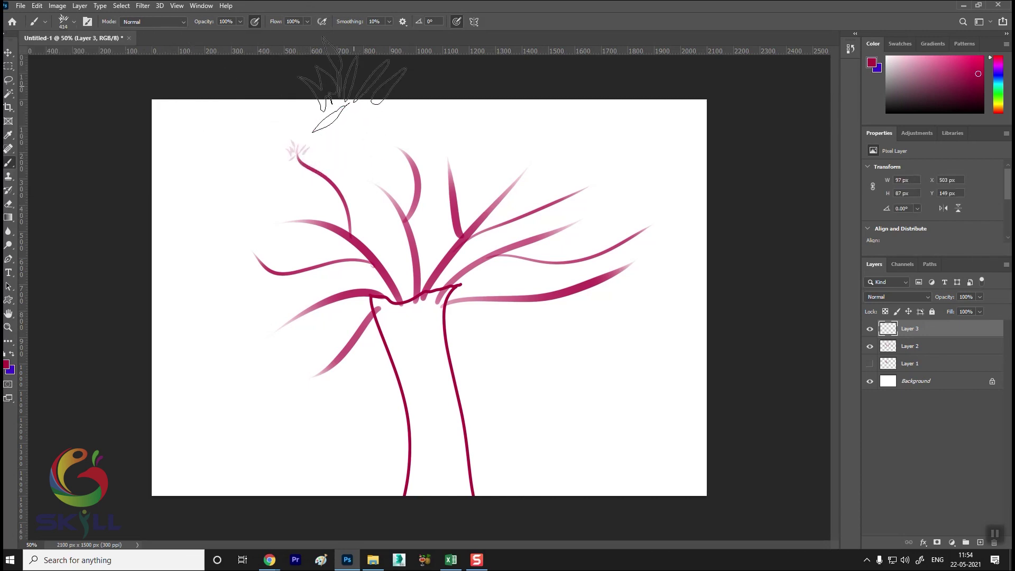
pyautogui.hotkey('ctrl', 'z')
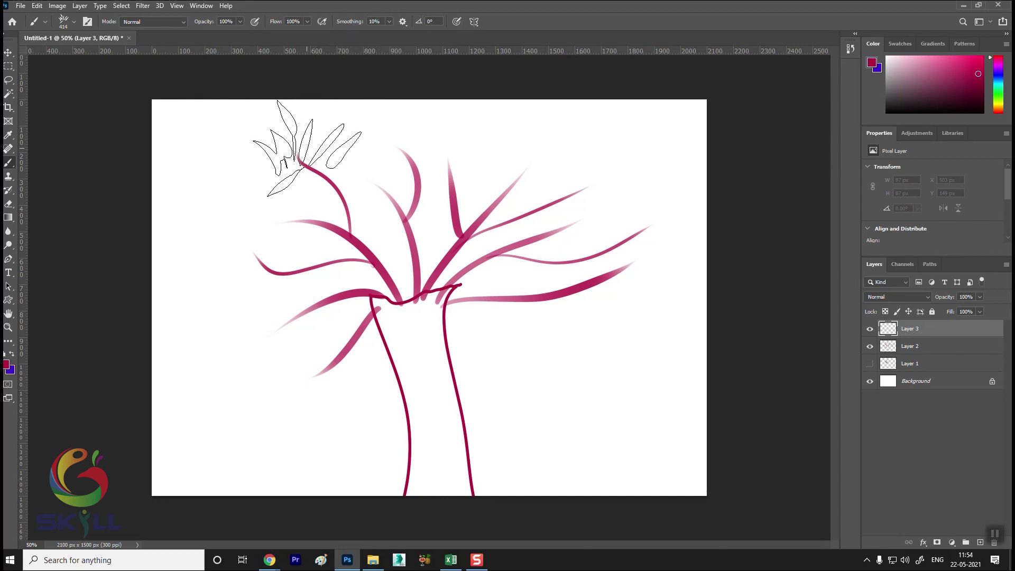
# Step: Set the foreground to green and stamp leaf clusters on the branches at 300 px
pyautogui.click(7, 364)
pyautogui.moveTo(800, 245); pyautogui.dragTo(802, 230)
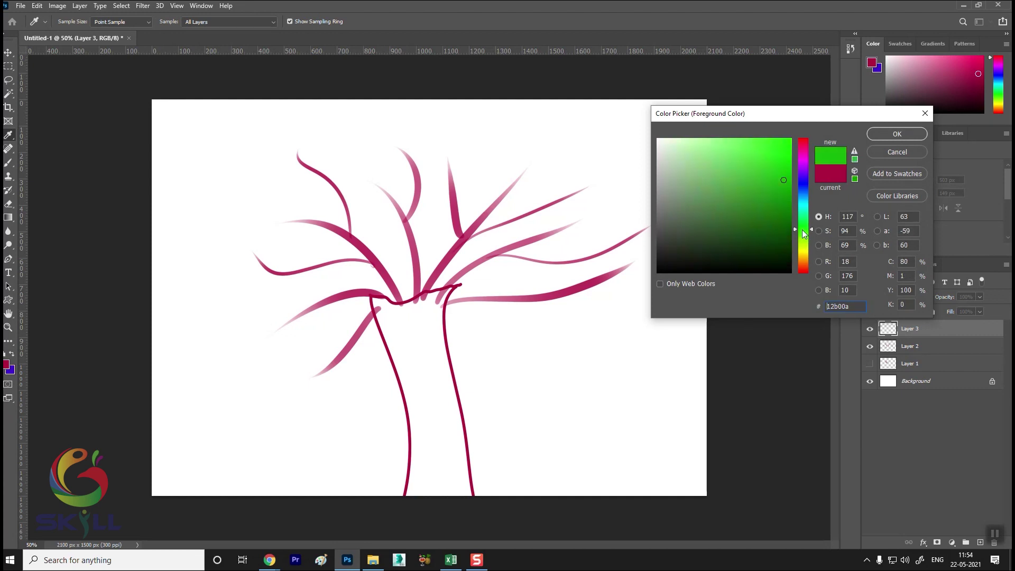
pyautogui.click(893, 132)
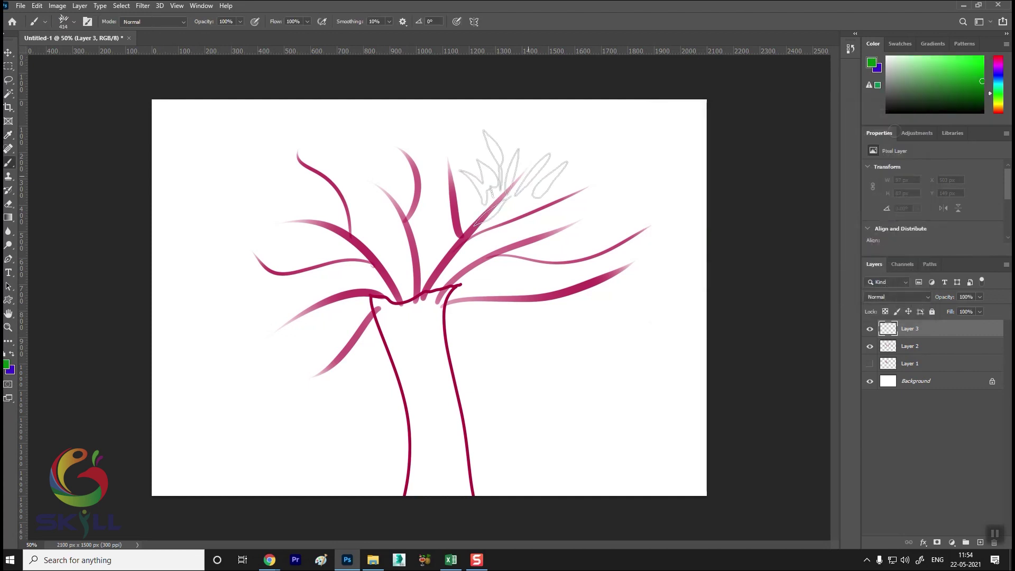
pyautogui.click(299, 141)
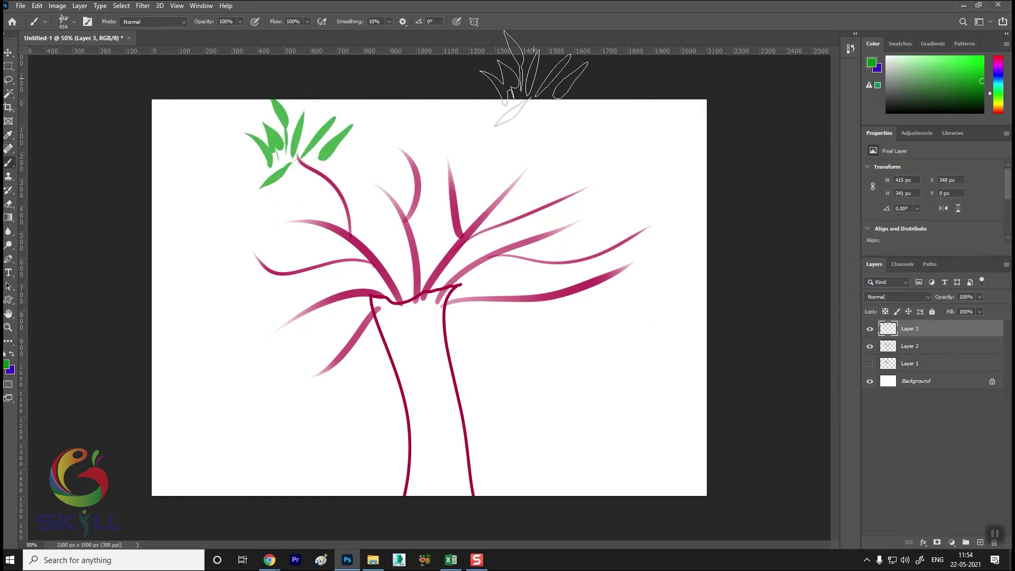
pyautogui.press('[')
pyautogui.press('[')
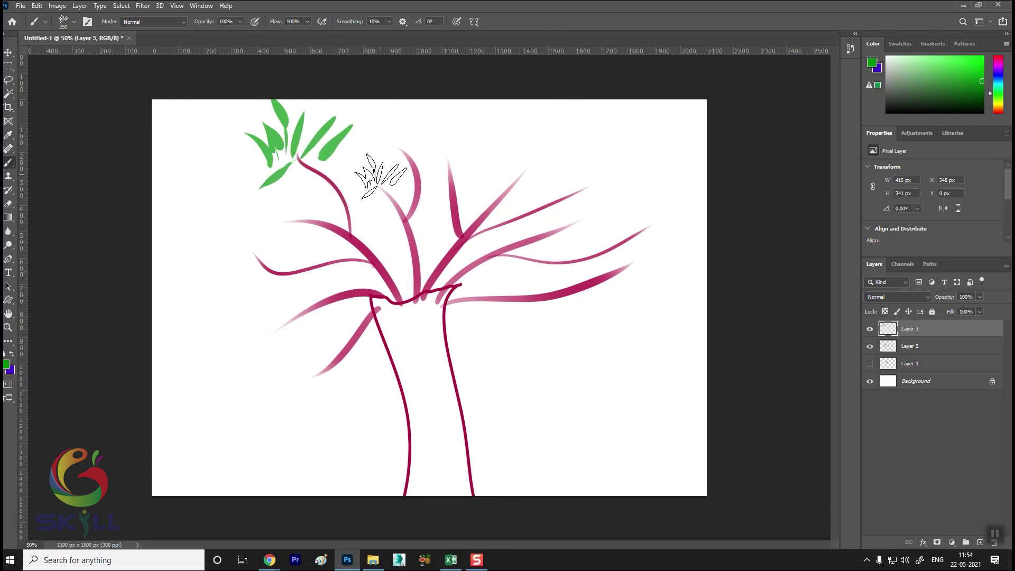
pyautogui.click(380, 177)
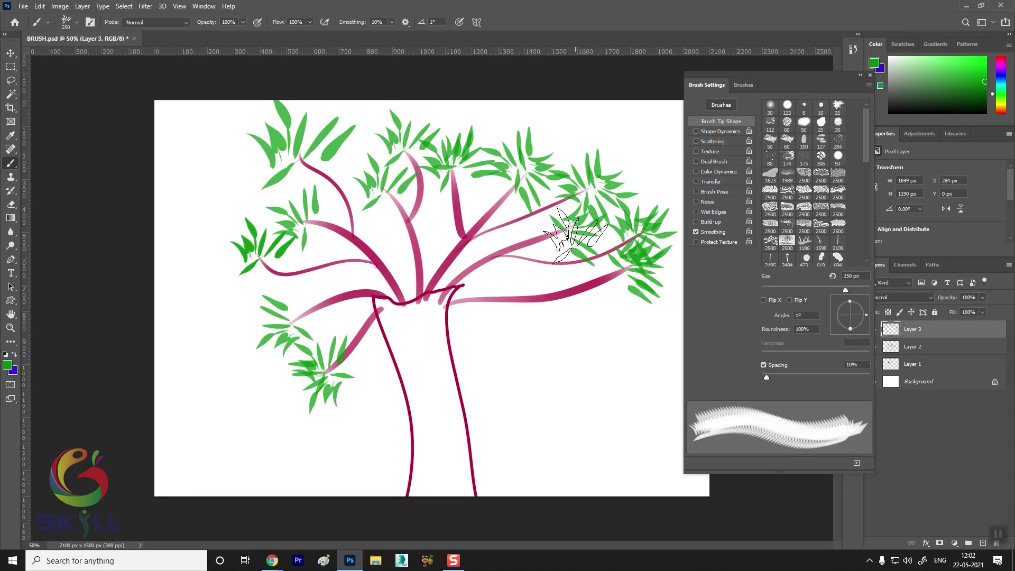
pyautogui.click(552, 219)
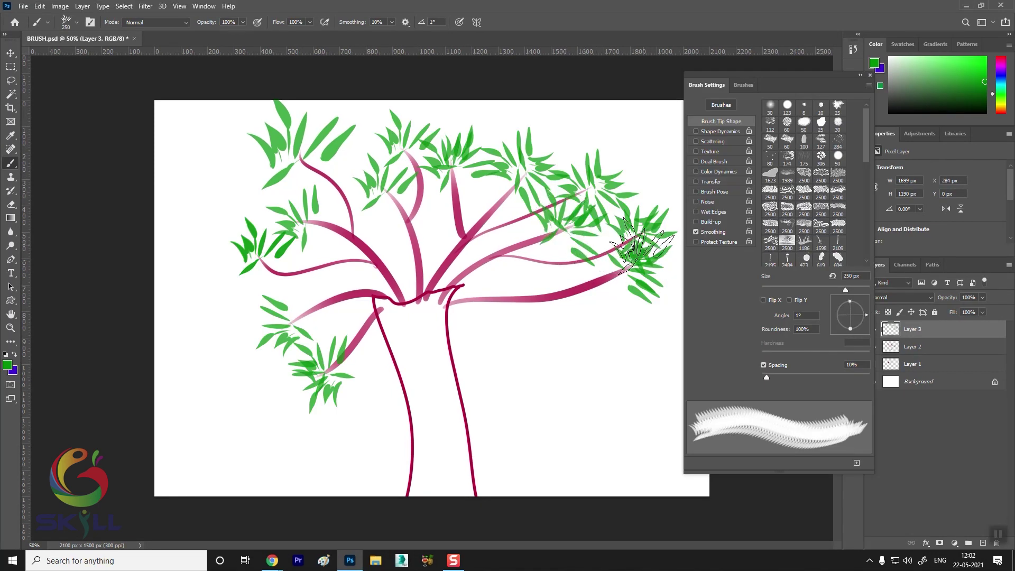
# Step: Paint denser leaves across the canopy, rotating the brush tip to -143° then -3°, then select all
pyautogui.moveTo(301, 161)
pyautogui.mouseDown()
pyautogui.moveTo(382, 167)
pyautogui.moveTo(347, 156)
pyautogui.moveTo(273, 278)
pyautogui.moveTo(249, 243)
pyautogui.mouseUp()
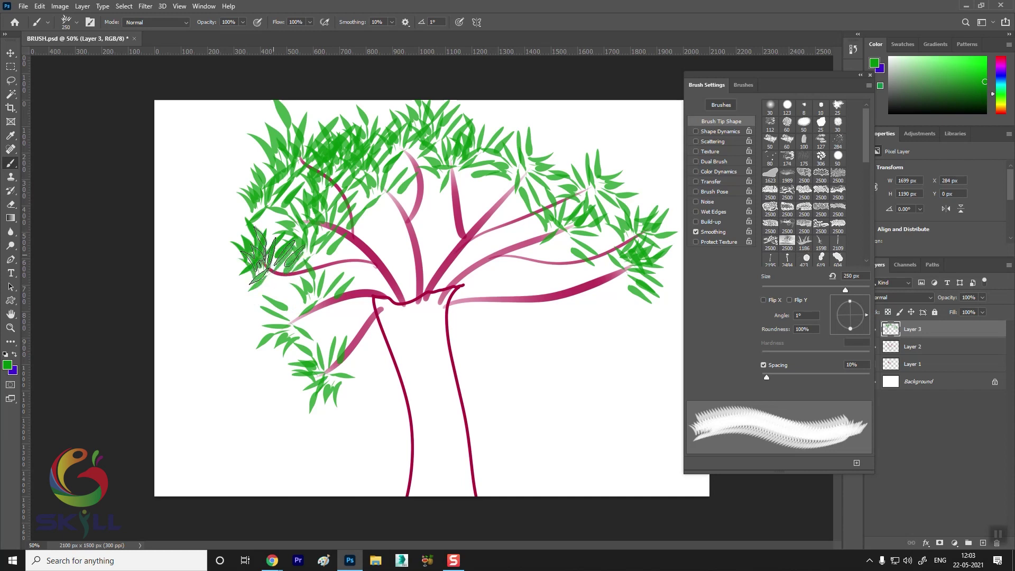
pyautogui.moveTo(851, 316); pyautogui.dragTo(839, 326)
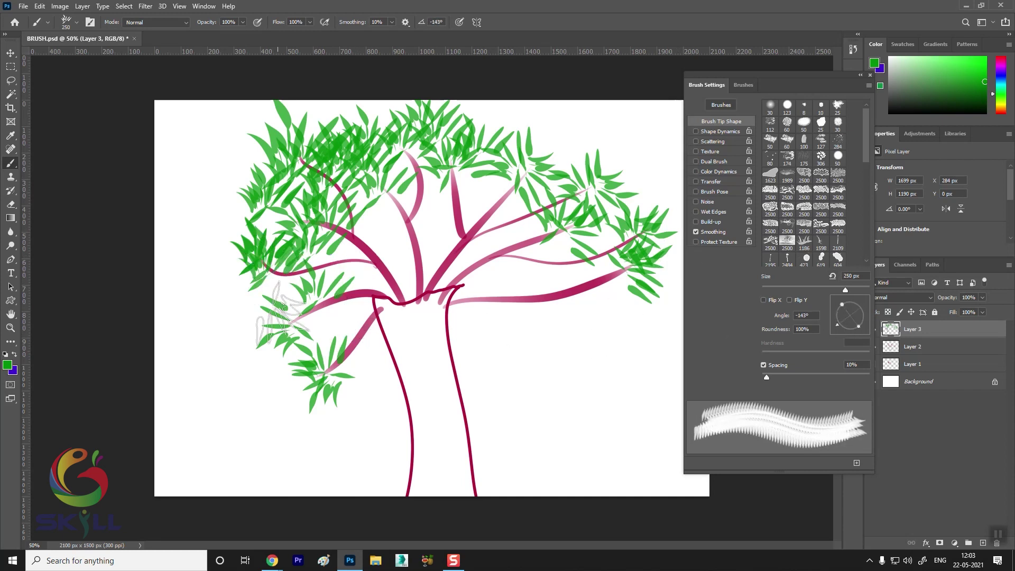
pyautogui.moveTo(275, 296); pyautogui.dragTo(249, 336)
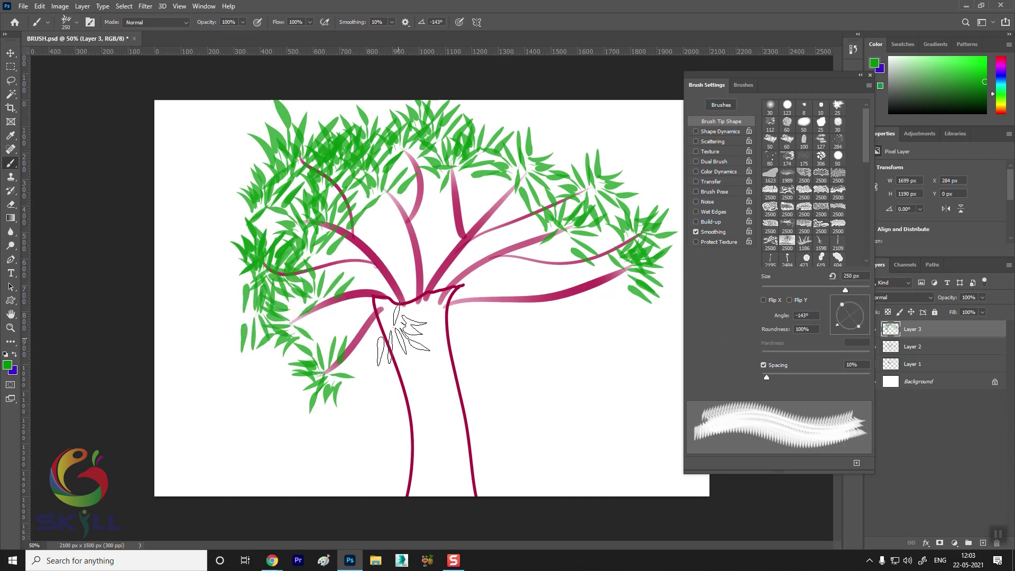
pyautogui.moveTo(602, 296)
pyautogui.mouseDown()
pyautogui.moveTo(623, 307)
pyautogui.moveTo(650, 285)
pyautogui.mouseUp()
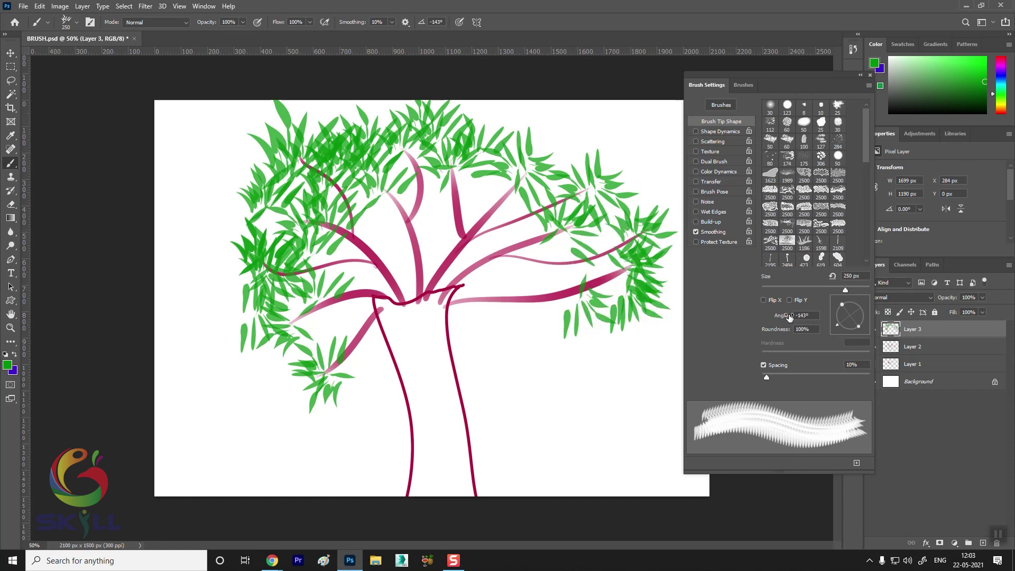
pyautogui.moveTo(848, 323); pyautogui.dragTo(867, 316)
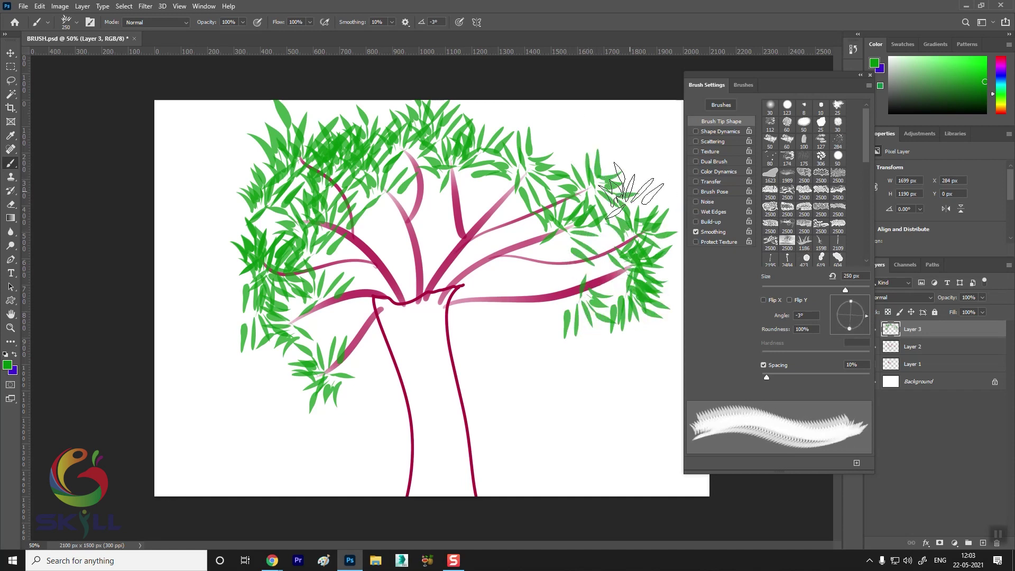
pyautogui.moveTo(582, 143)
pyautogui.mouseDown()
pyautogui.moveTo(507, 106)
pyautogui.moveTo(431, 159)
pyautogui.moveTo(439, 191)
pyautogui.moveTo(378, 222)
pyautogui.mouseUp()
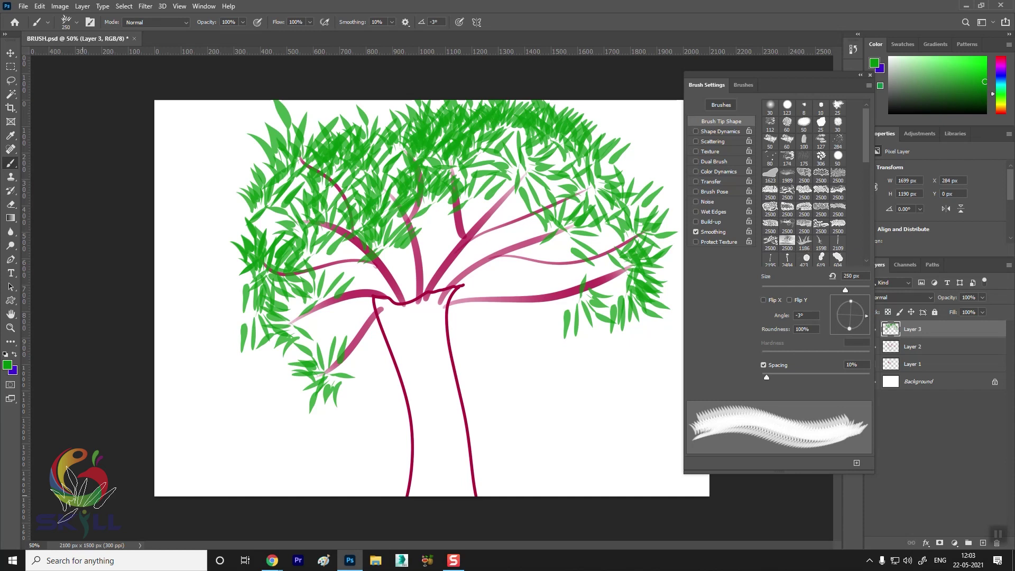
pyautogui.hotkey('ctrl', 'a')
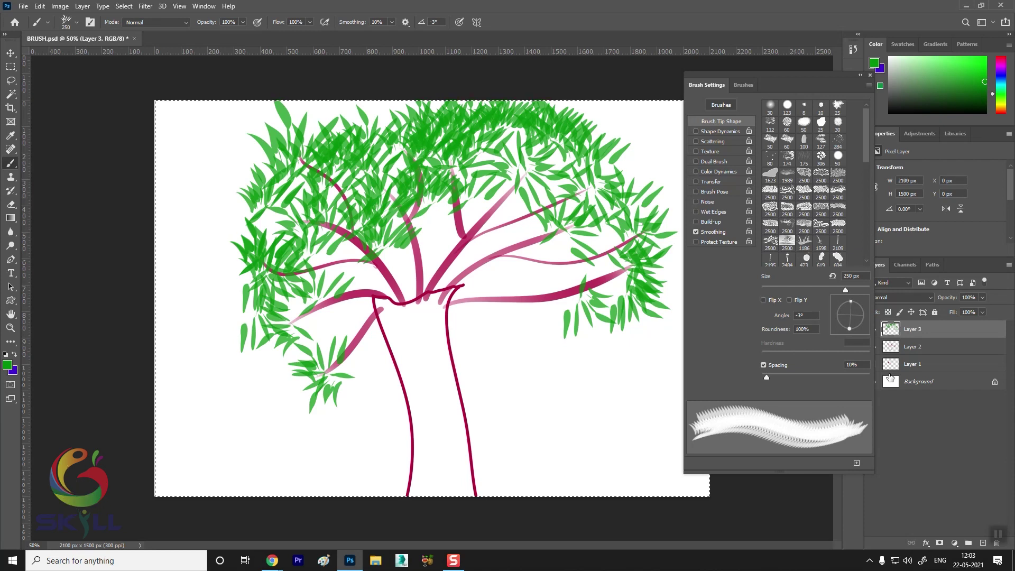
# Step: Lasso a curved eyebrow shape on the cleared canvas and add empty Layer 4
pyautogui.click(870, 75)
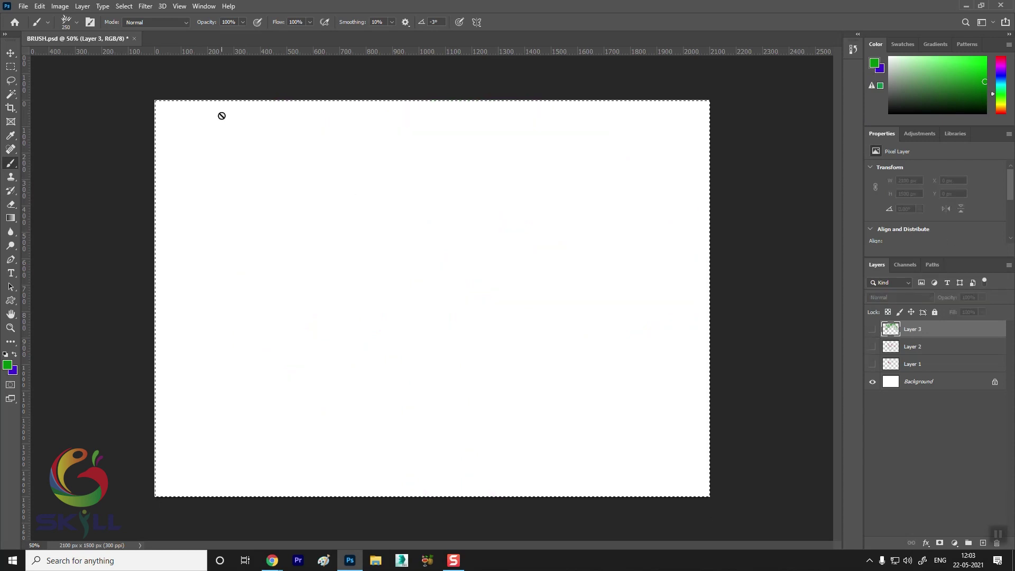
pyautogui.click(12, 82)
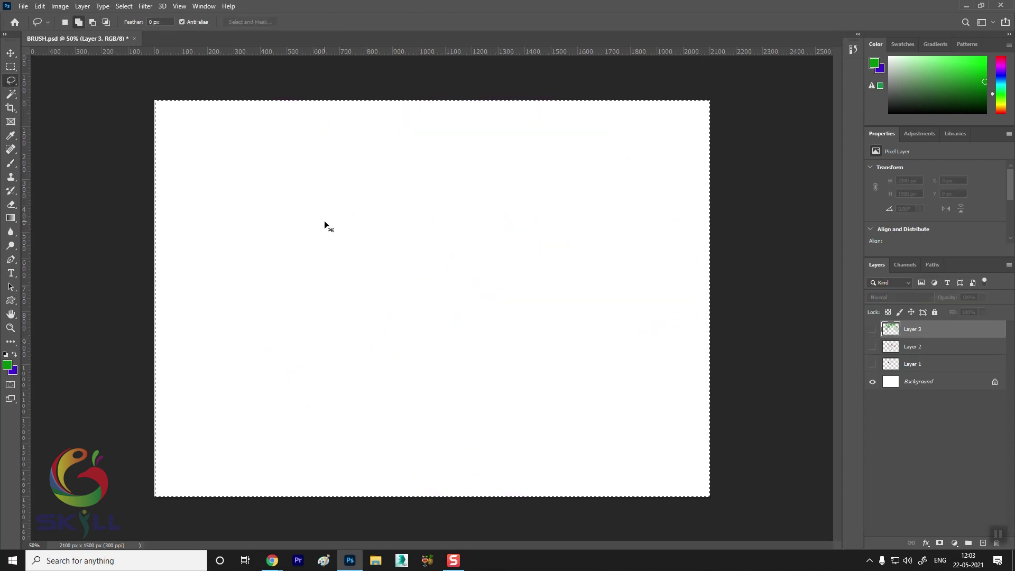
pyautogui.click(397, 263)
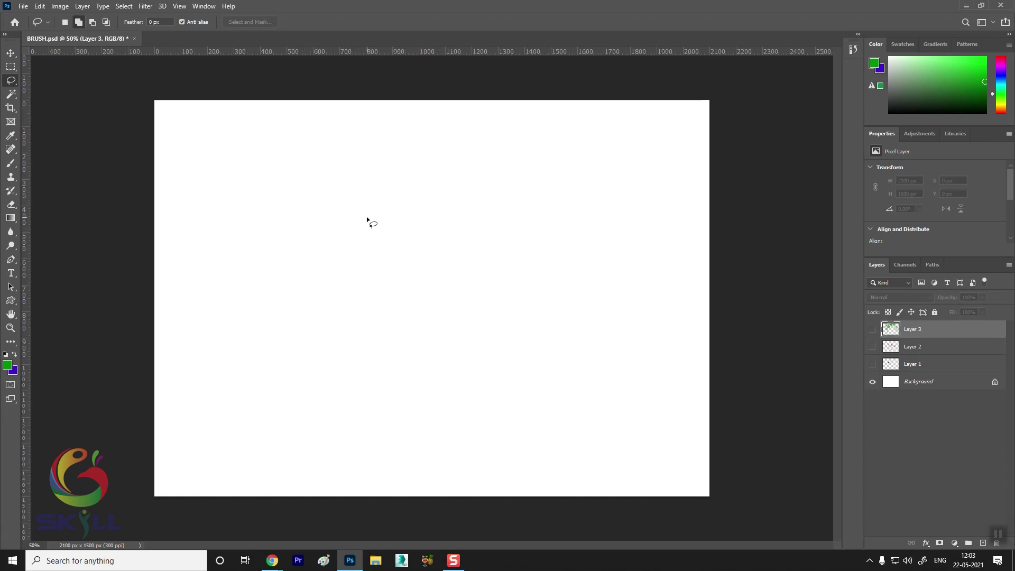
pyautogui.moveTo(348, 221); pyautogui.dragTo(352, 219)
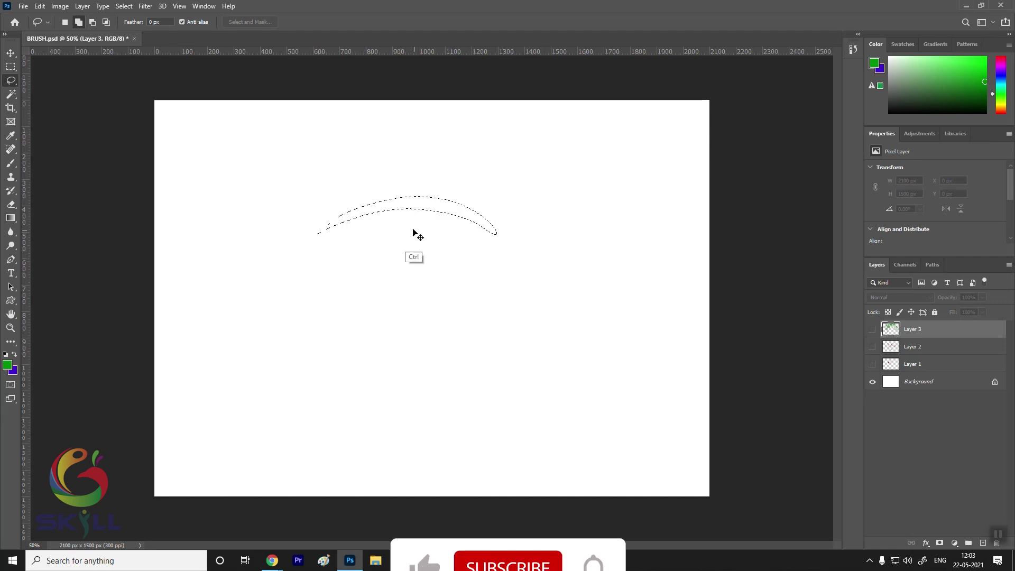
pyautogui.moveTo(275, 249); pyautogui.dragTo(400, 187)
pyautogui.moveTo(457, 219); pyautogui.dragTo(270, 257)
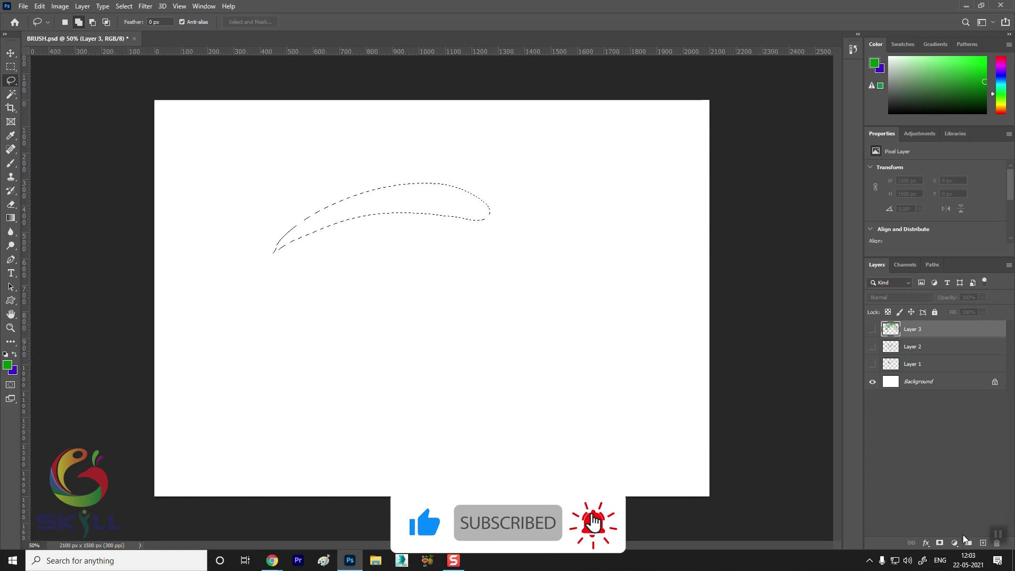
pyautogui.click(982, 543)
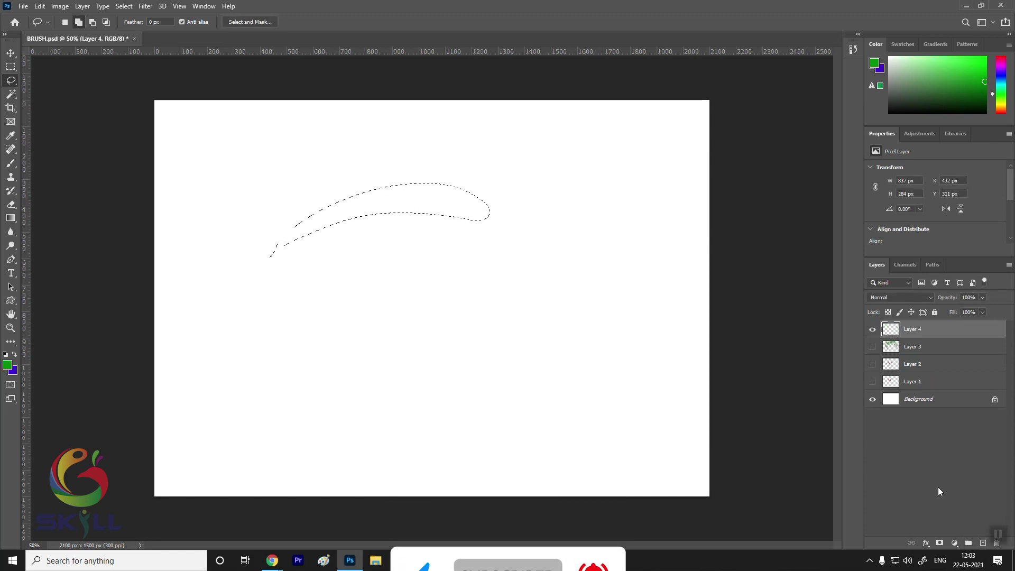
# Step: Fill the eyebrow shape green, hide Background, box it, and define a brush named 'eye'
pyautogui.hotkey('alt', 'BackSpace')
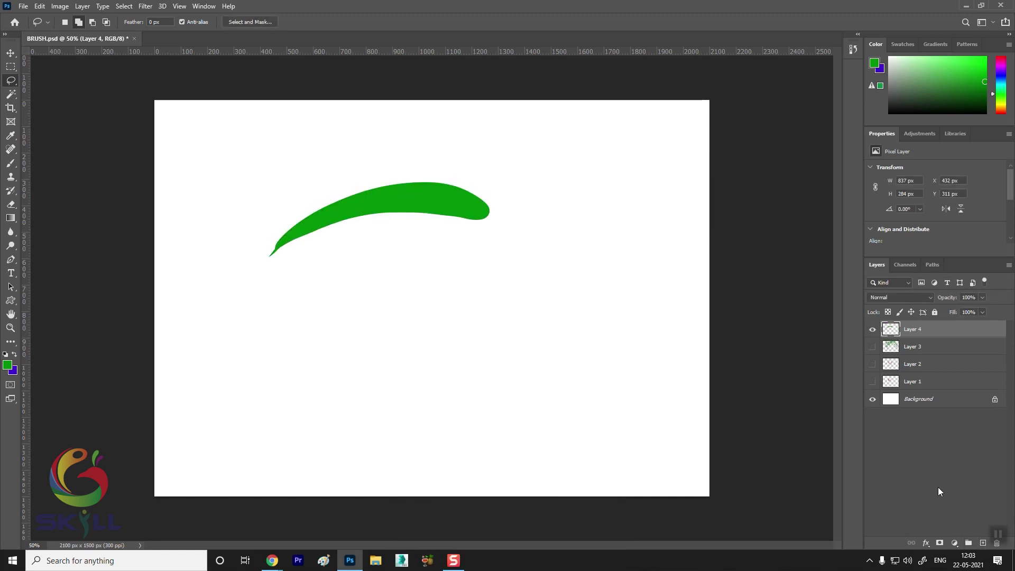
pyautogui.click(872, 400)
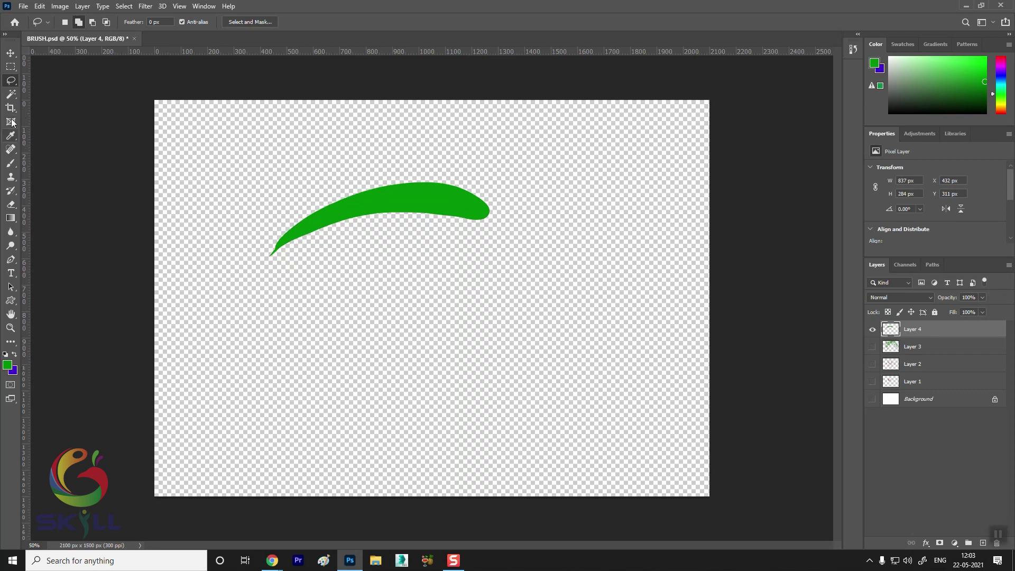
pyautogui.click(10, 70)
pyautogui.moveTo(244, 166); pyautogui.dragTo(513, 265)
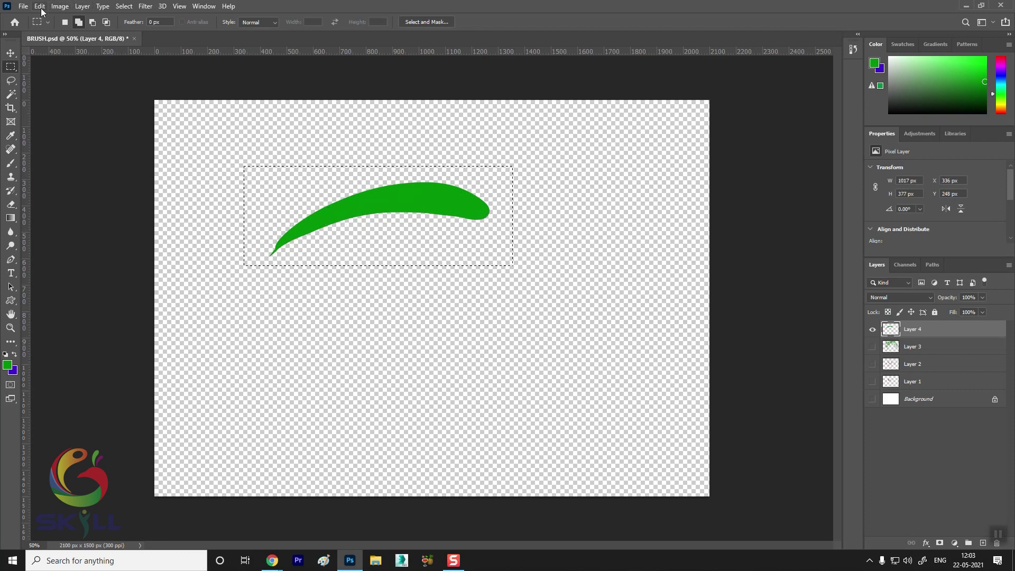
pyautogui.click(40, 8)
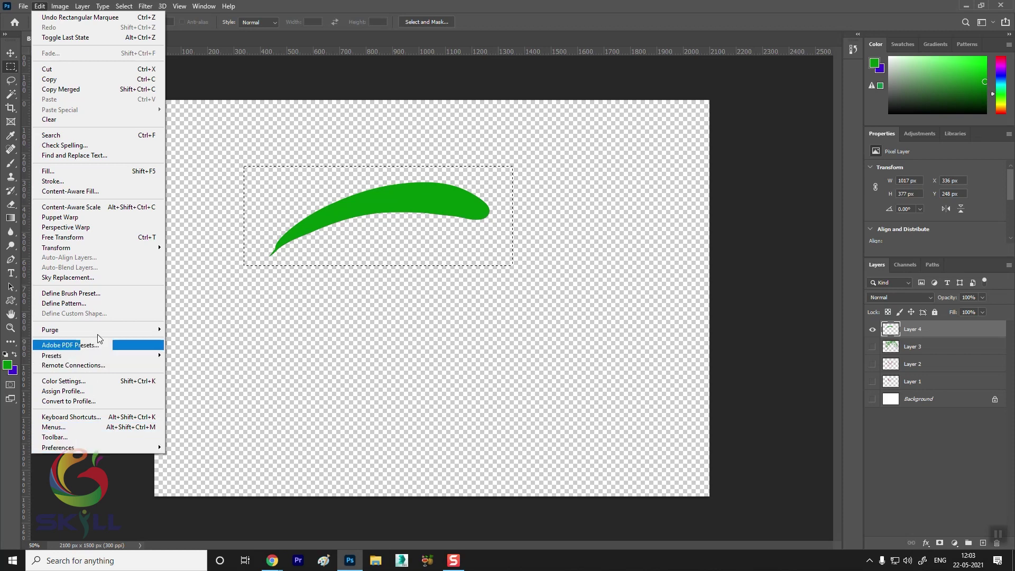
pyautogui.click(91, 293)
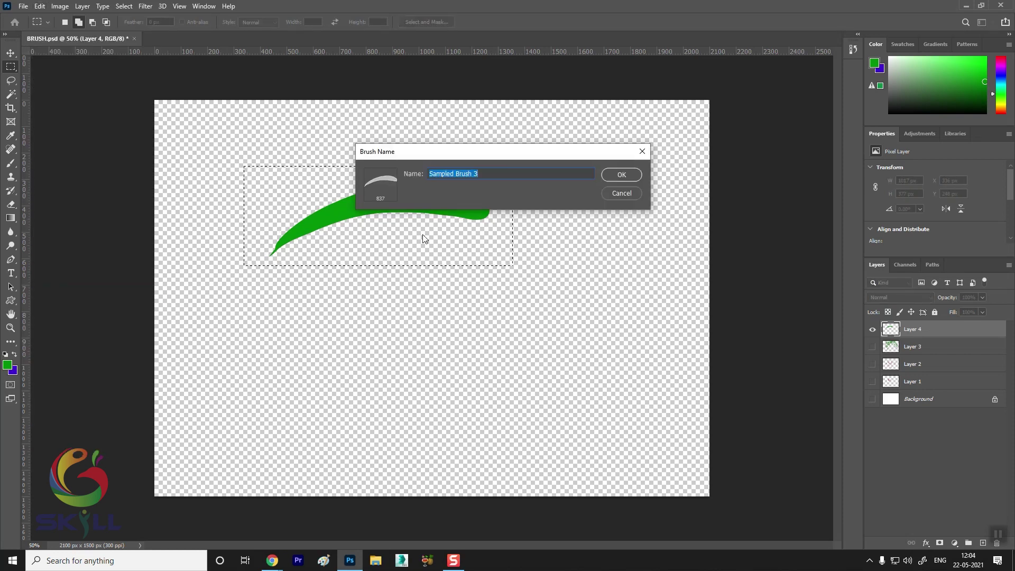
pyautogui.write('ey')
pyautogui.write('ebro')
# Step: Confirm the 'eye' brush, deselect, hide Layer 4, show Background, and add Layer 5
pyautogui.press('Return')
pyautogui.press('b')
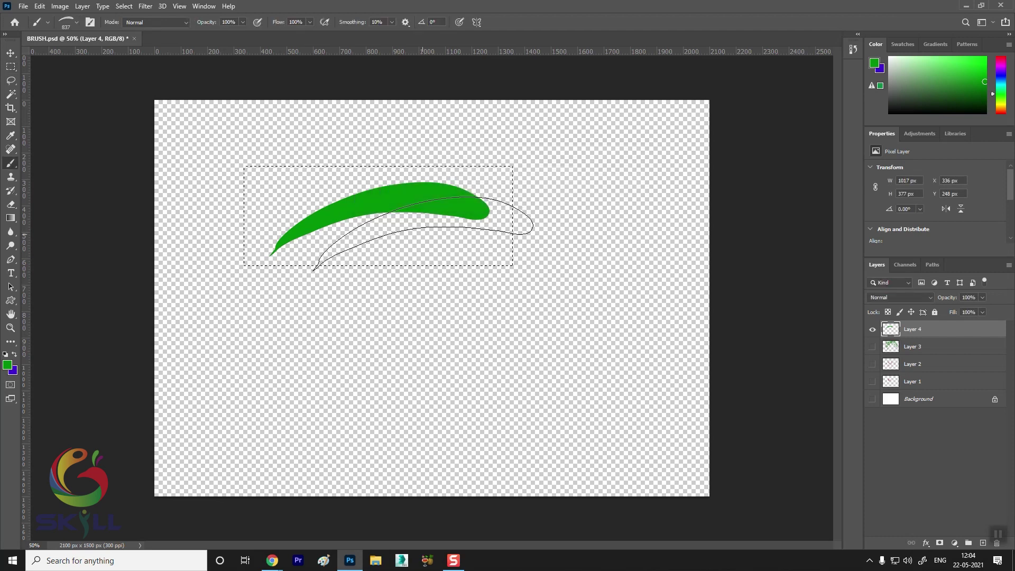
pyautogui.hotkey('ctrl', 'd')
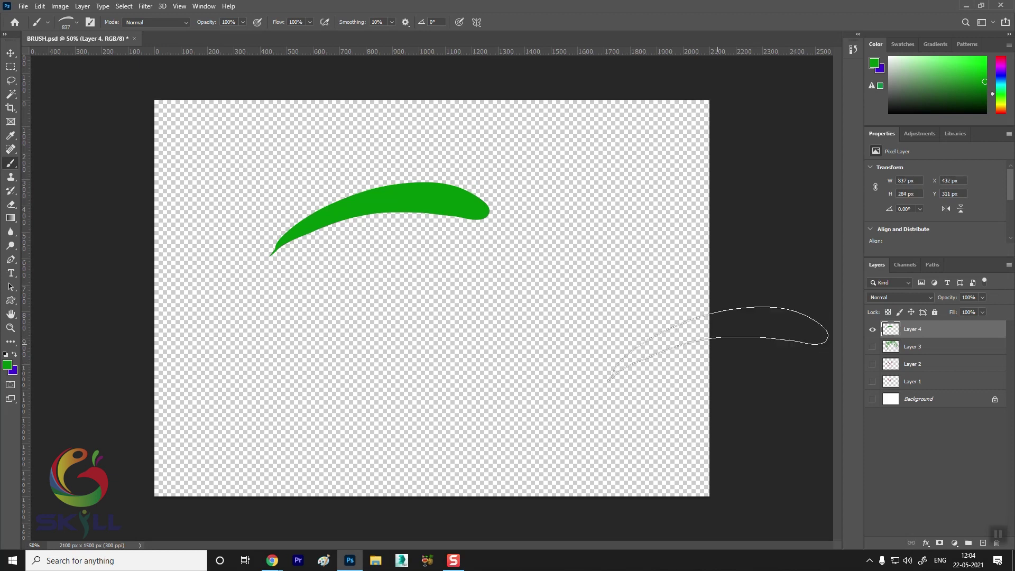
pyautogui.click(872, 329)
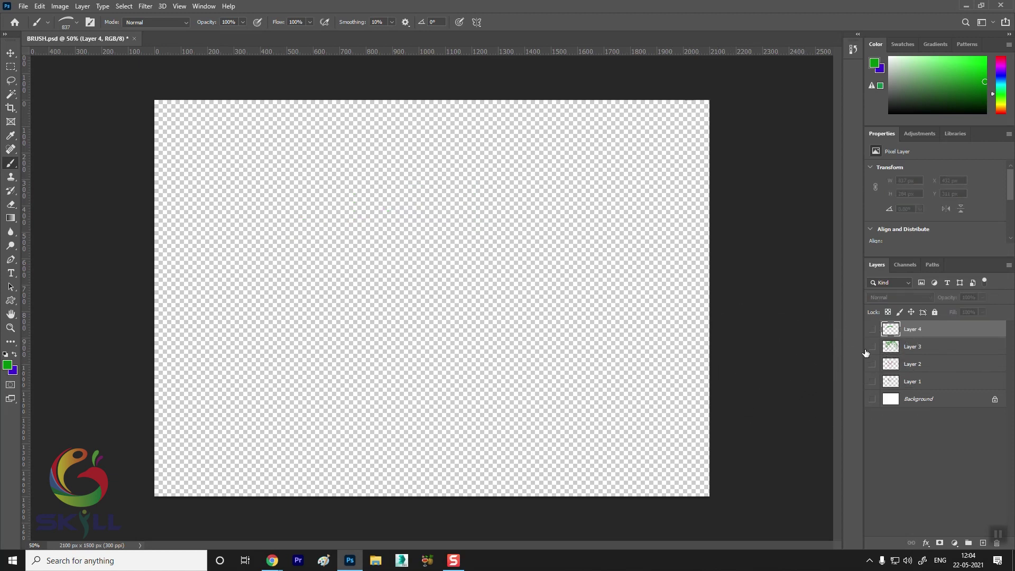
pyautogui.click(873, 400)
pyautogui.click(982, 543)
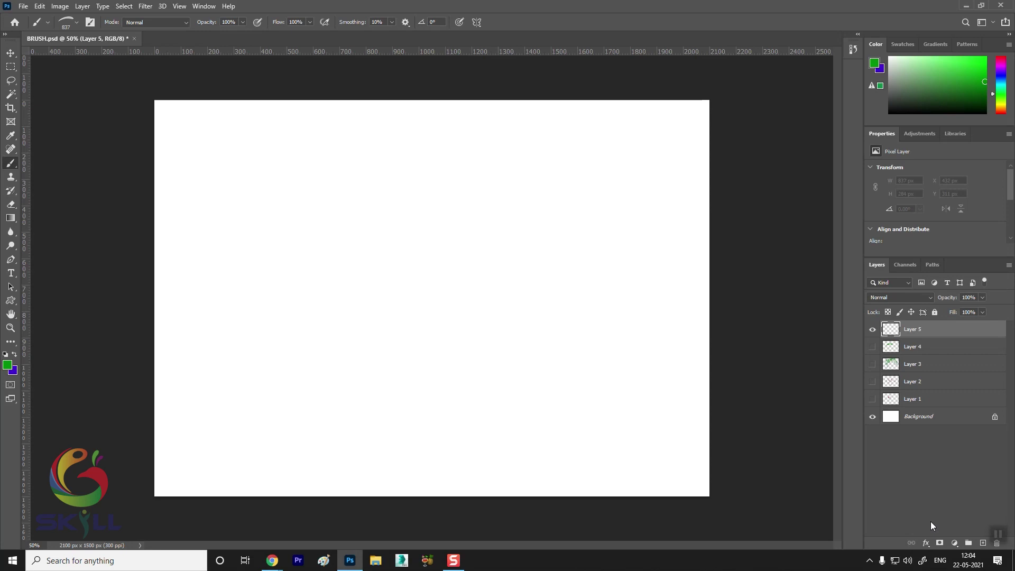
# Step: Set the paint colour to black and stamp the left eyebrow with a 400 px brush
pyautogui.click(10, 363)
pyautogui.click(678, 252)
pyautogui.click(902, 134)
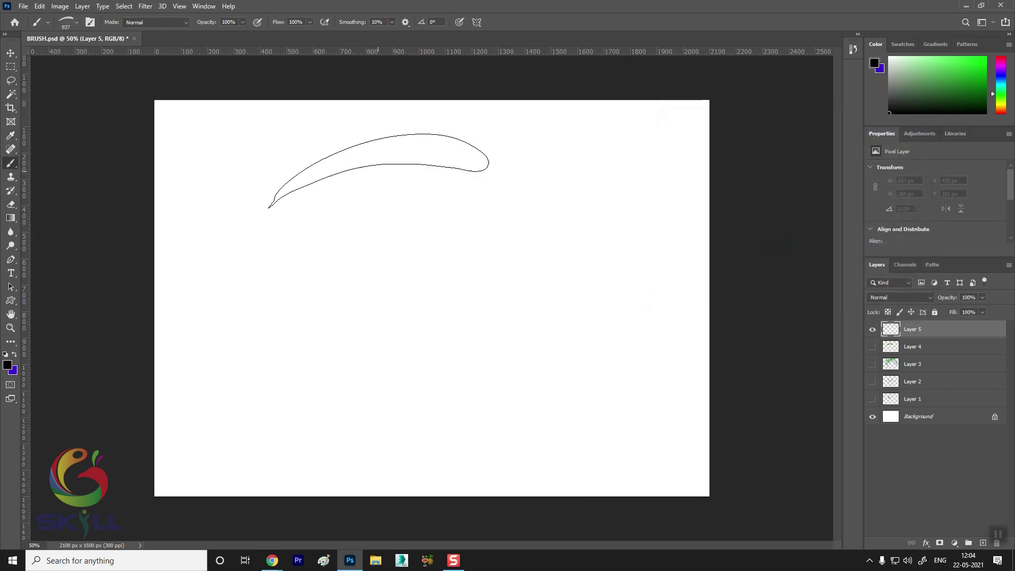
pyautogui.press('[')
pyautogui.press('[')
pyautogui.press('[')
pyautogui.press('[')
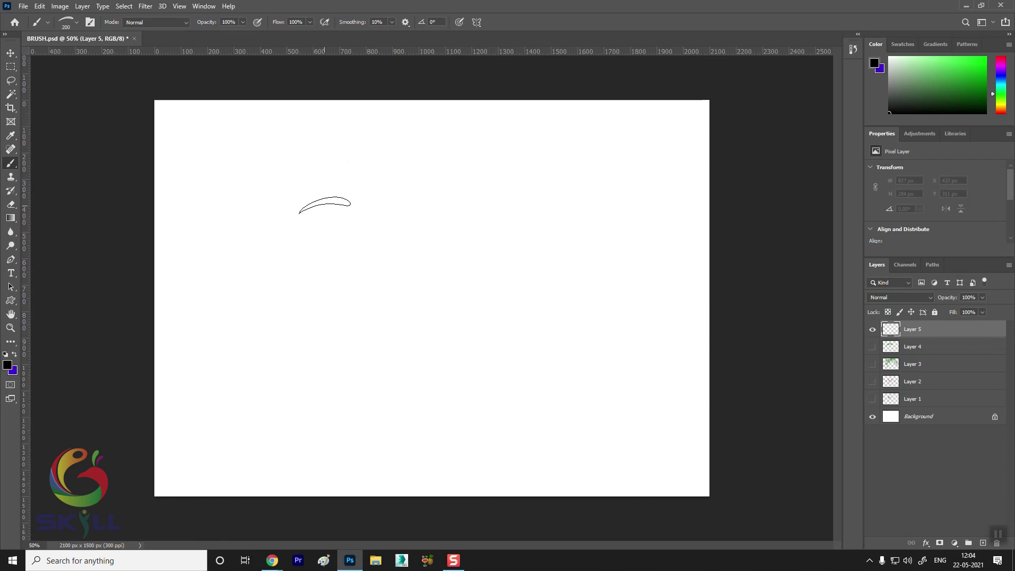
pyautogui.press(']')
pyautogui.click(335, 209)
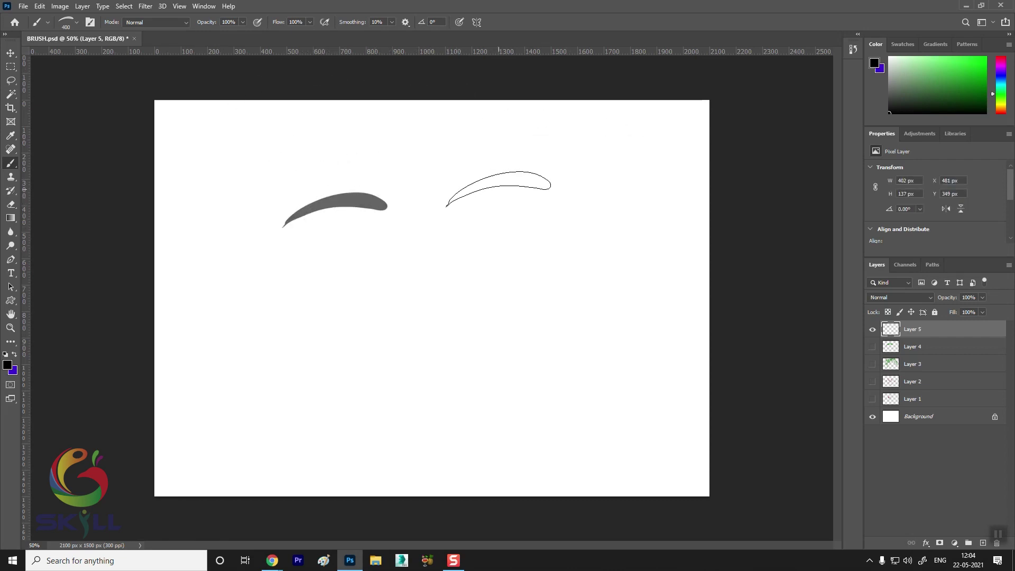
# Step: Enable Flip X for the brush tip and stamp the mirrored right eyebrow
pyautogui.click(89, 22)
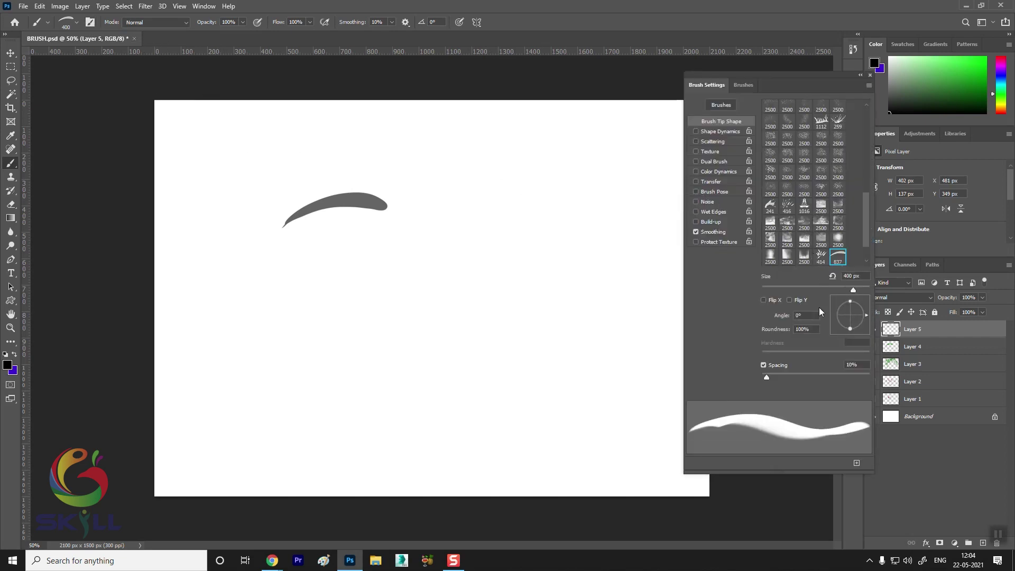
pyautogui.click(763, 300)
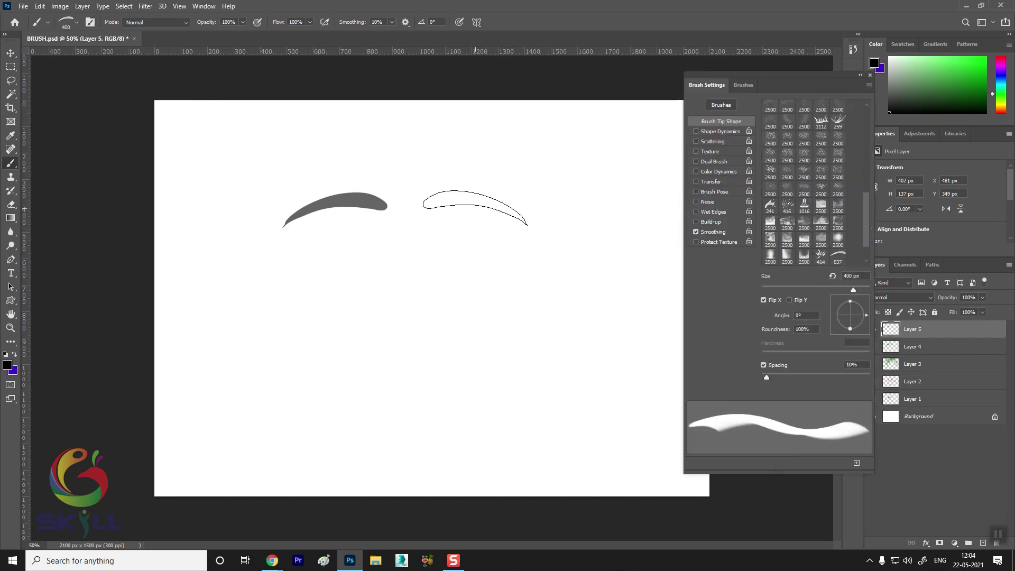
pyautogui.click(469, 211)
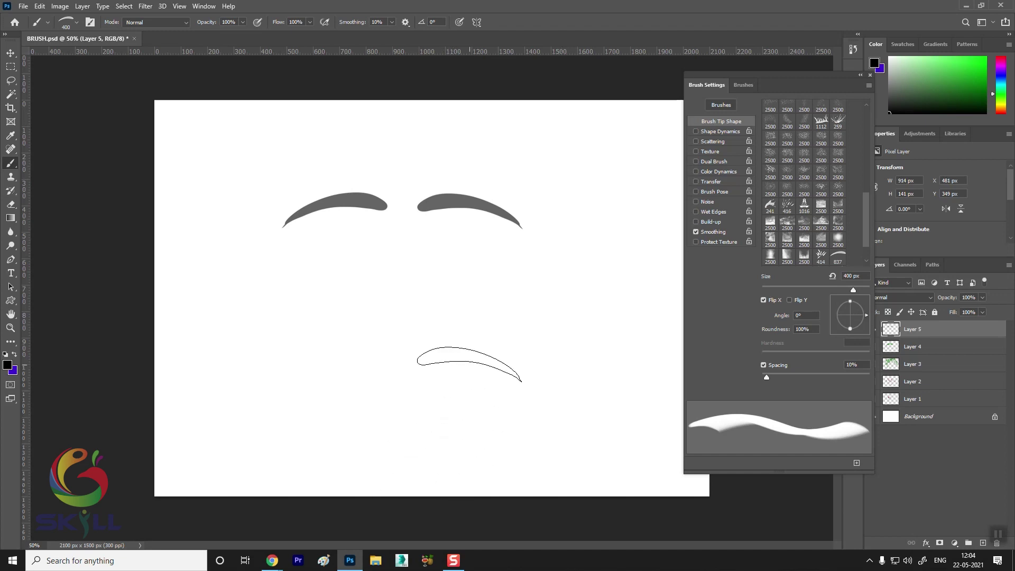
# Step: Undo the eyebrow strokes and choose the 414 leaf brush preset
pyautogui.hotkey('ctrl', 'z')
pyautogui.hotkey('ctrl', 'z')
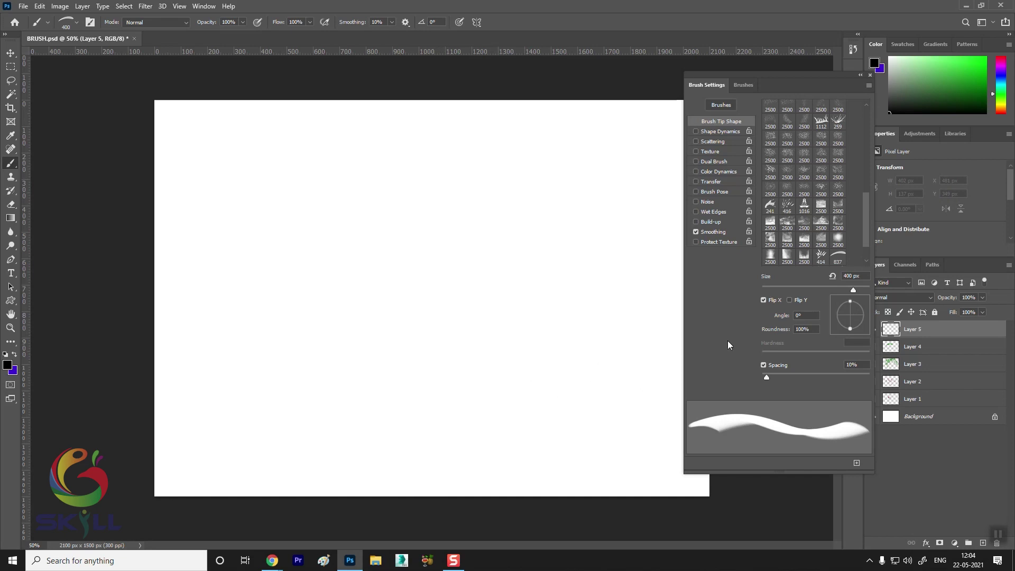
pyautogui.click(788, 205)
pyautogui.click(820, 255)
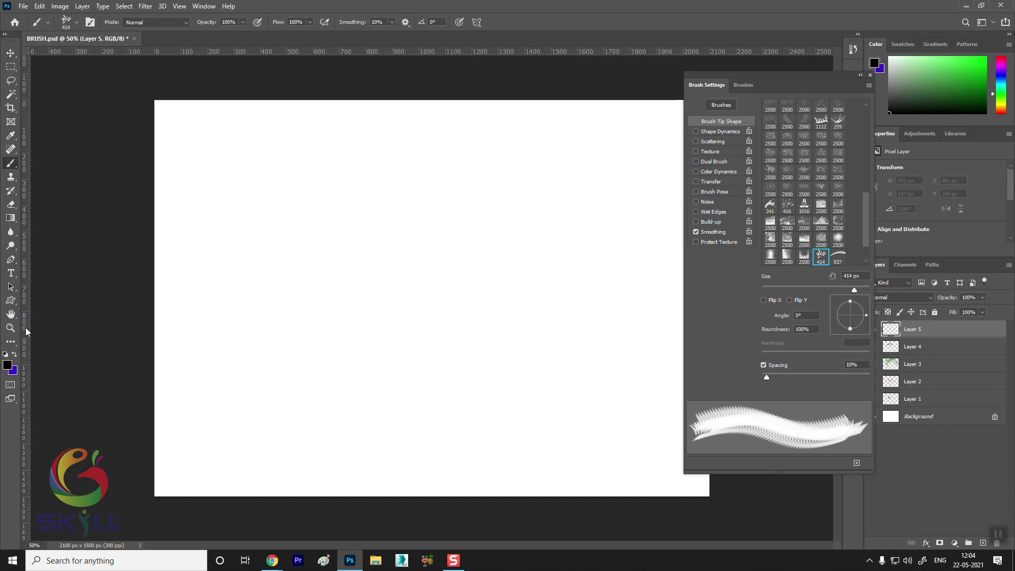
# Step: Set the foreground colour to red and stamp a test splatter on the canvas
pyautogui.click(9, 364)
pyautogui.write('ac0707')
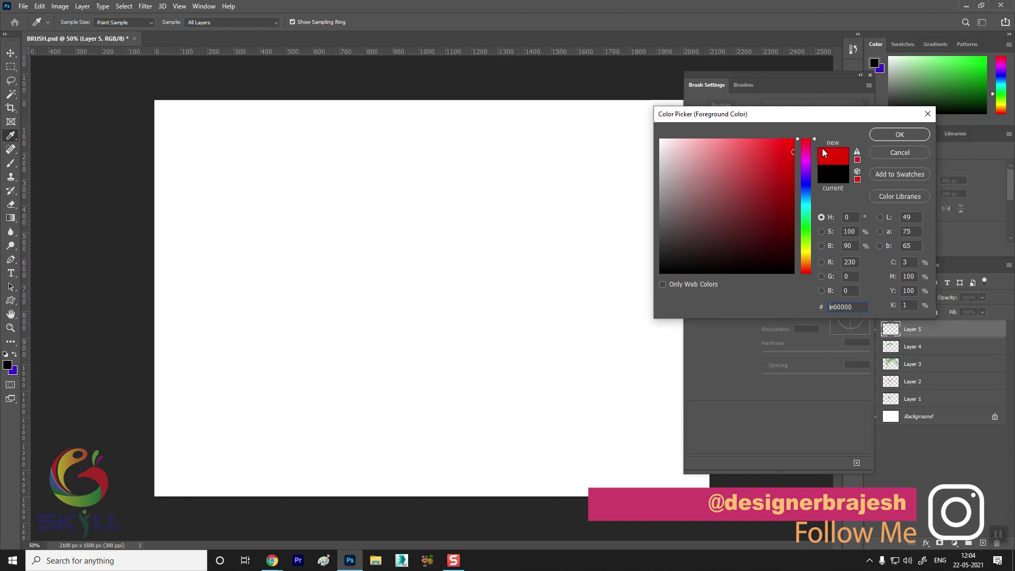
pyautogui.press('Return')
pyautogui.click(315, 214)
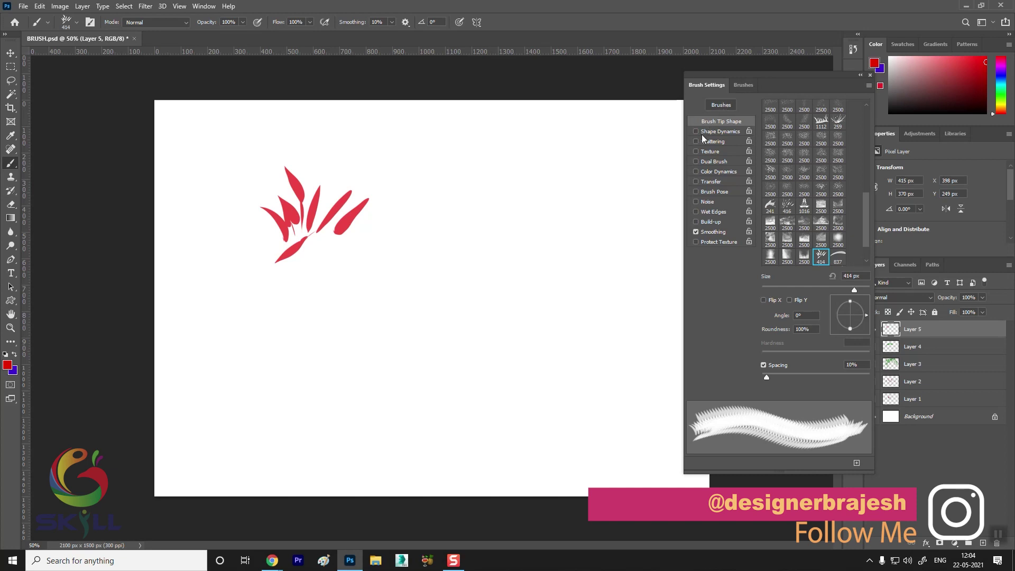
# Step: Enable Shape Dynamics with 57% size jitter, 29% minimum diameter and 29% angle jitter, plus roundness jitter
pyautogui.click(719, 131)
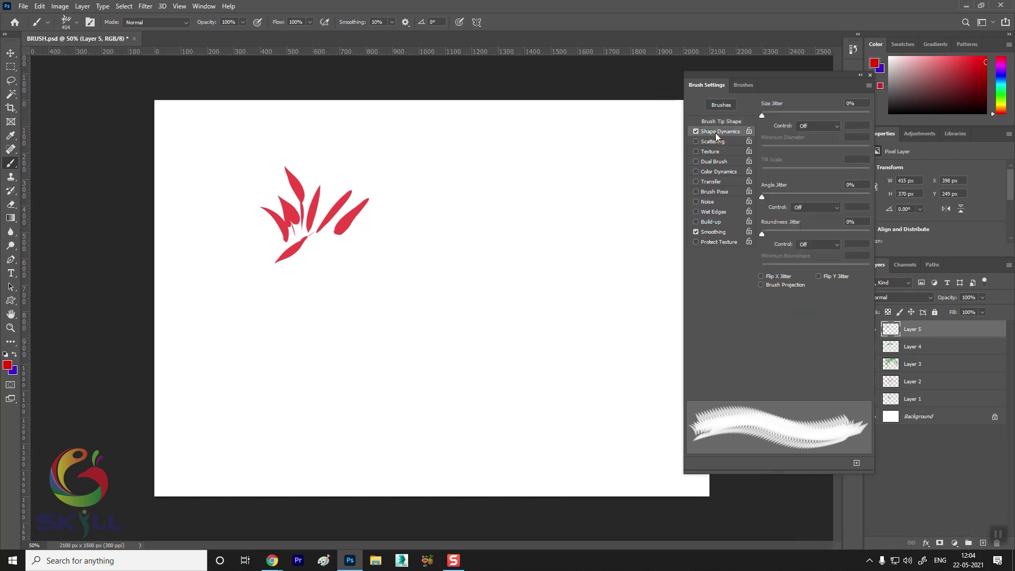
pyautogui.moveTo(762, 115); pyautogui.dragTo(823, 114)
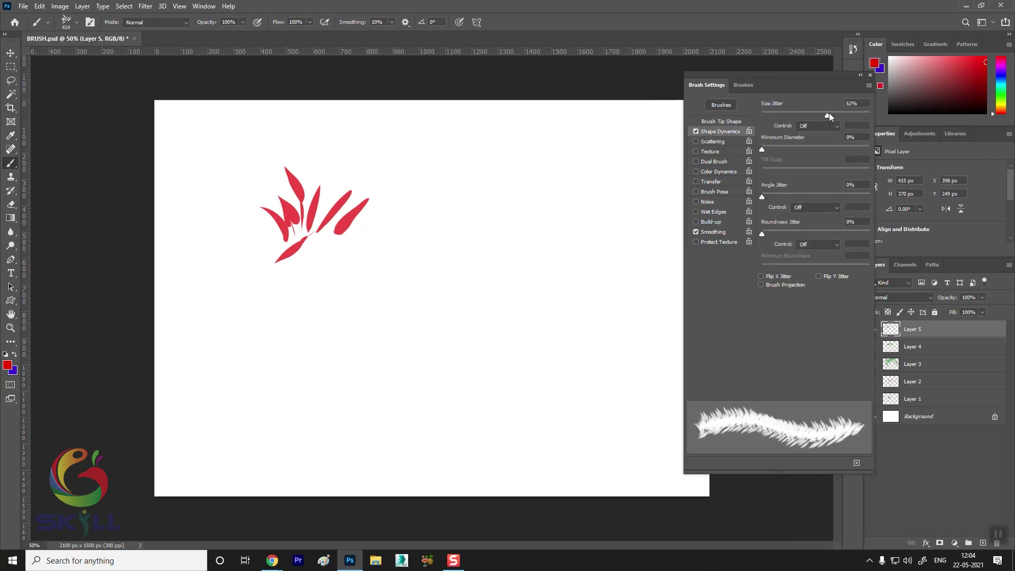
pyautogui.moveTo(763, 149); pyautogui.dragTo(793, 149)
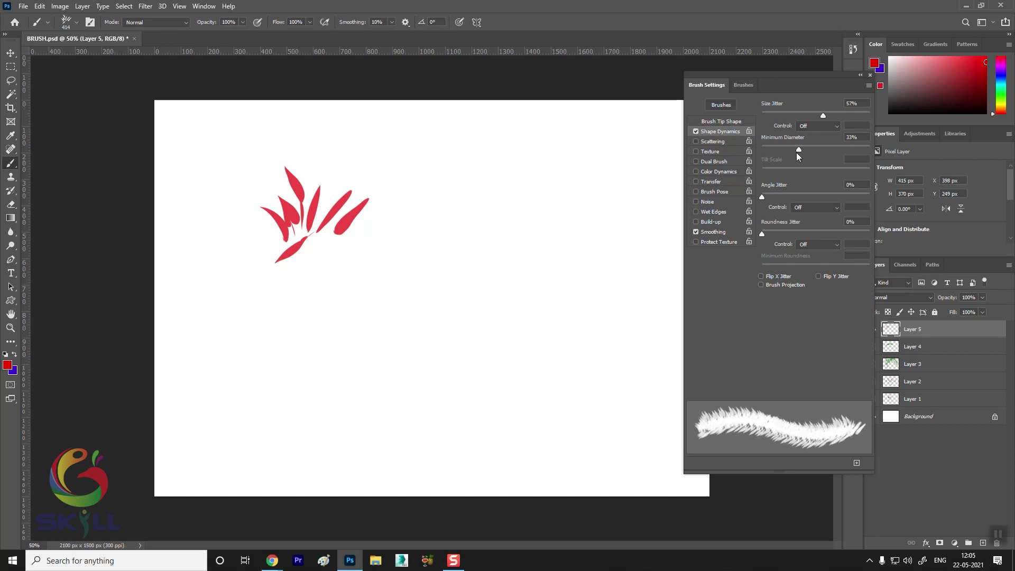
pyautogui.moveTo(761, 197); pyautogui.dragTo(793, 197)
pyautogui.moveTo(761, 234); pyautogui.dragTo(788, 234)
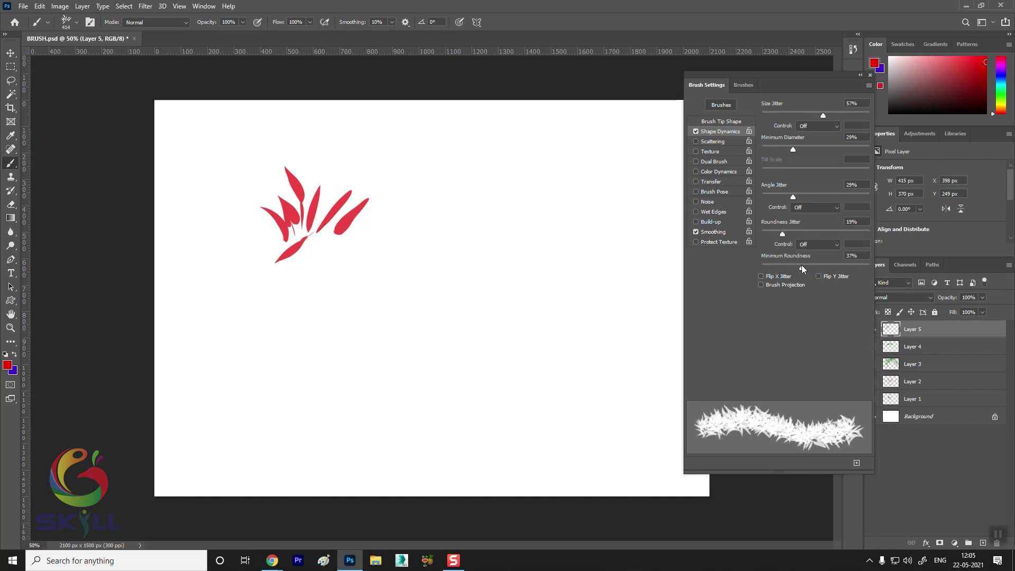
# Step: Paint red leaf-cluster test strokes, then select the whole canvas
pyautogui.moveTo(455, 203)
pyautogui.mouseDown()
pyautogui.moveTo(283, 344)
pyautogui.moveTo(469, 340)
pyautogui.moveTo(520, 322)
pyautogui.moveTo(550, 331)
pyautogui.moveTo(430, 385)
pyautogui.moveTo(476, 414)
pyautogui.mouseUp()
pyautogui.moveTo(592, 159)
pyautogui.mouseDown()
pyautogui.moveTo(601, 153)
pyautogui.moveTo(640, 188)
pyautogui.mouseUp()
pyautogui.moveTo(449, 328)
pyautogui.mouseDown()
pyautogui.moveTo(402, 254)
pyautogui.moveTo(475, 122)
pyautogui.moveTo(608, 274)
pyautogui.mouseUp()
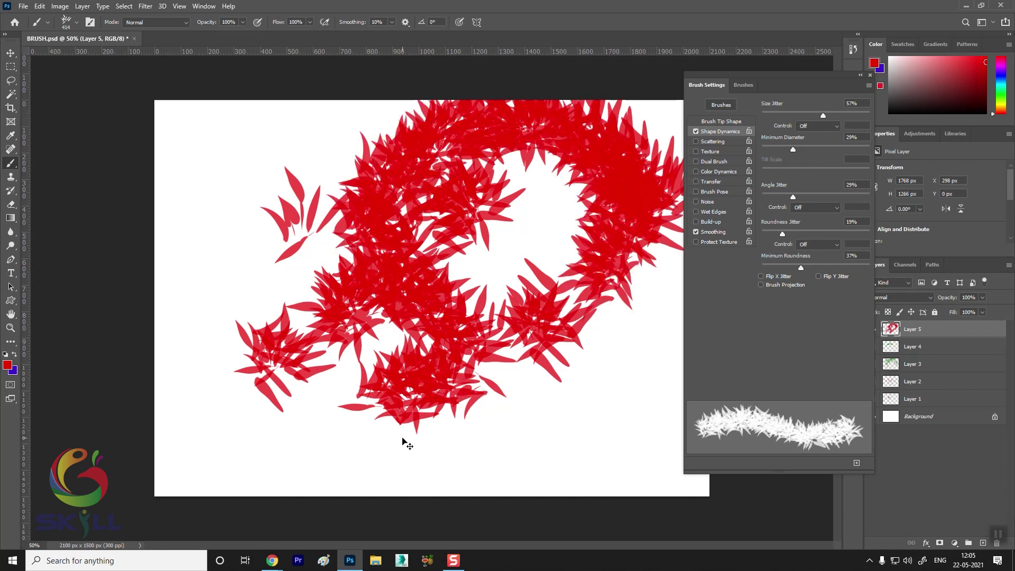
pyautogui.hotkey('ctrl', 'a')
# Step: Clear the test strokes and set Size Jitter control to Pen Pressure
pyautogui.press('Delete')
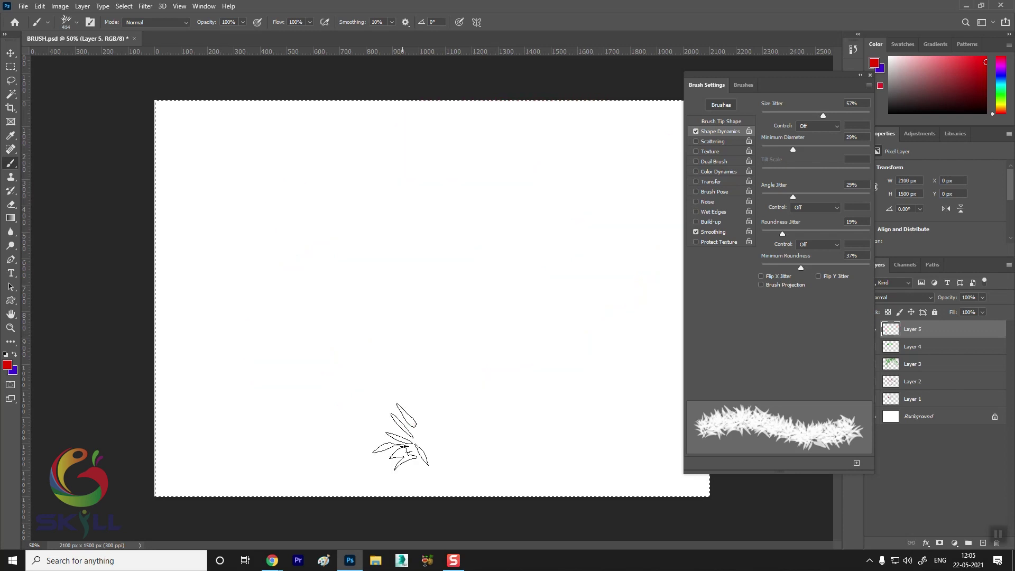
pyautogui.hotkey('ctrl', 'd')
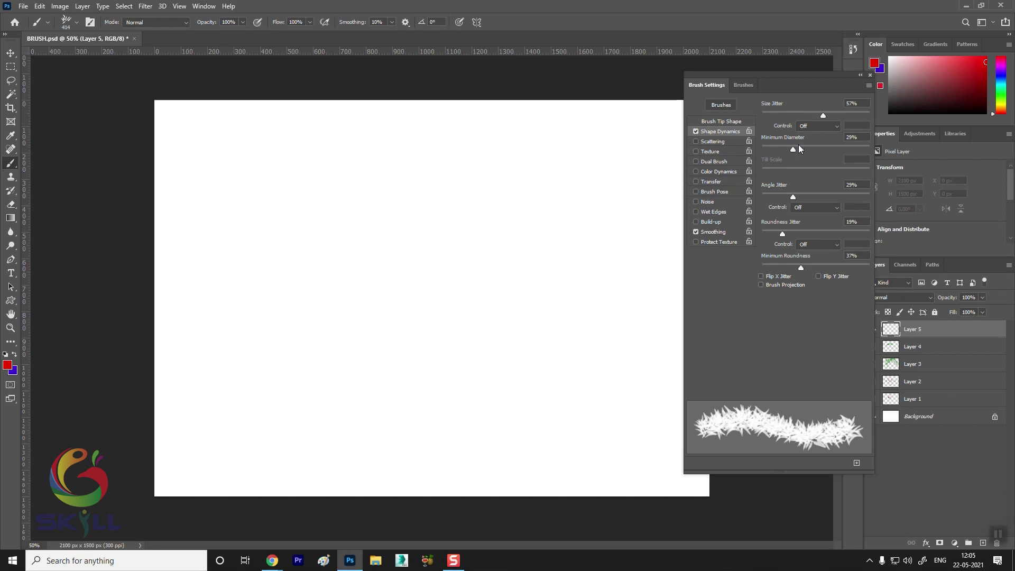
pyautogui.click(814, 127)
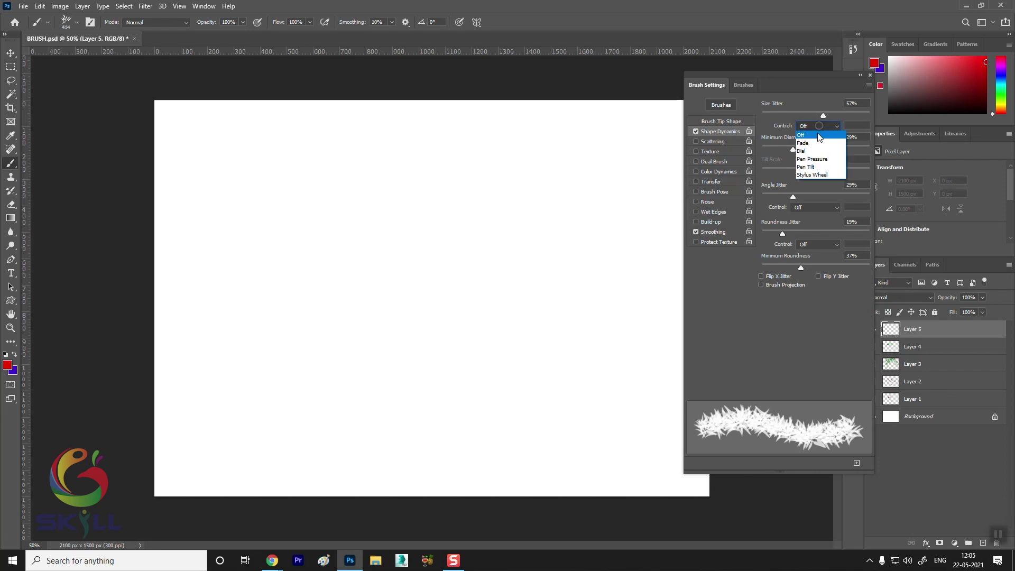
pyautogui.click(812, 158)
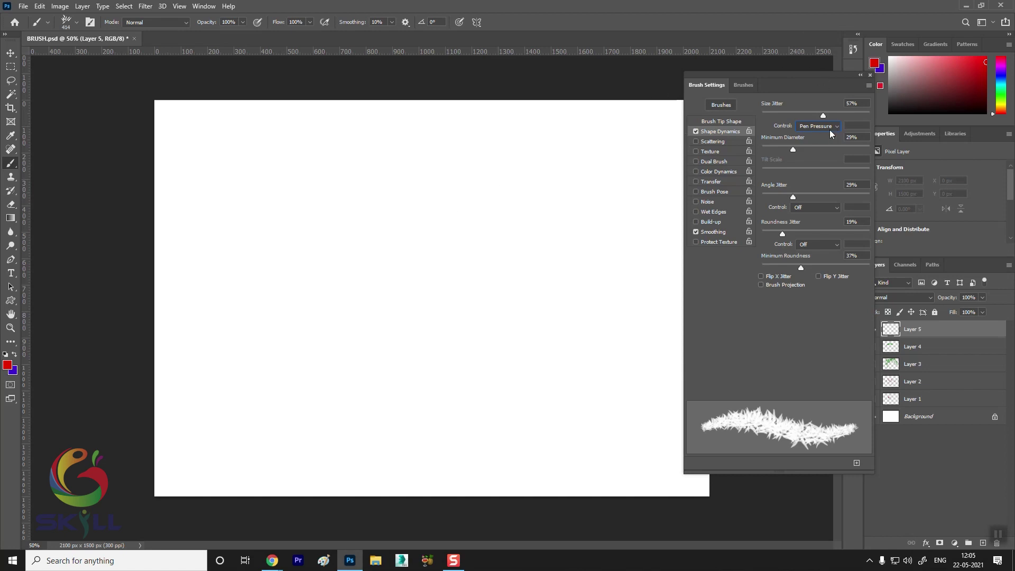
# Step: Paint four pressure-driven test strokes, then cut them all off the canvas
pyautogui.moveTo(286, 243); pyautogui.dragTo(354, 185)
pyautogui.moveTo(431, 164); pyautogui.dragTo(446, 179)
pyautogui.moveTo(491, 209)
pyautogui.mouseDown()
pyautogui.moveTo(540, 243)
pyautogui.moveTo(159, 401)
pyautogui.mouseUp()
pyautogui.moveTo(528, 138)
pyautogui.mouseDown()
pyautogui.moveTo(597, 150)
pyautogui.moveTo(528, 180)
pyautogui.moveTo(502, 275)
pyautogui.moveTo(629, 317)
pyautogui.moveTo(603, 248)
pyautogui.moveTo(407, 228)
pyautogui.moveTo(523, 327)
pyautogui.moveTo(500, 244)
pyautogui.mouseUp()
pyautogui.hotkey('ctrl', 'a')
pyautogui.hotkey('ctrl', 'x')
pyautogui.hotkey('ctrl', 'd')
# Step: Paint a red spiky cluster, a loop of clusters and a dab at lower centre
pyautogui.moveTo(434, 182); pyautogui.dragTo(449, 172)
pyautogui.moveTo(513, 162)
pyautogui.mouseDown()
pyautogui.moveTo(566, 267)
pyautogui.moveTo(465, 306)
pyautogui.moveTo(306, 215)
pyautogui.moveTo(442, 412)
pyautogui.mouseUp()
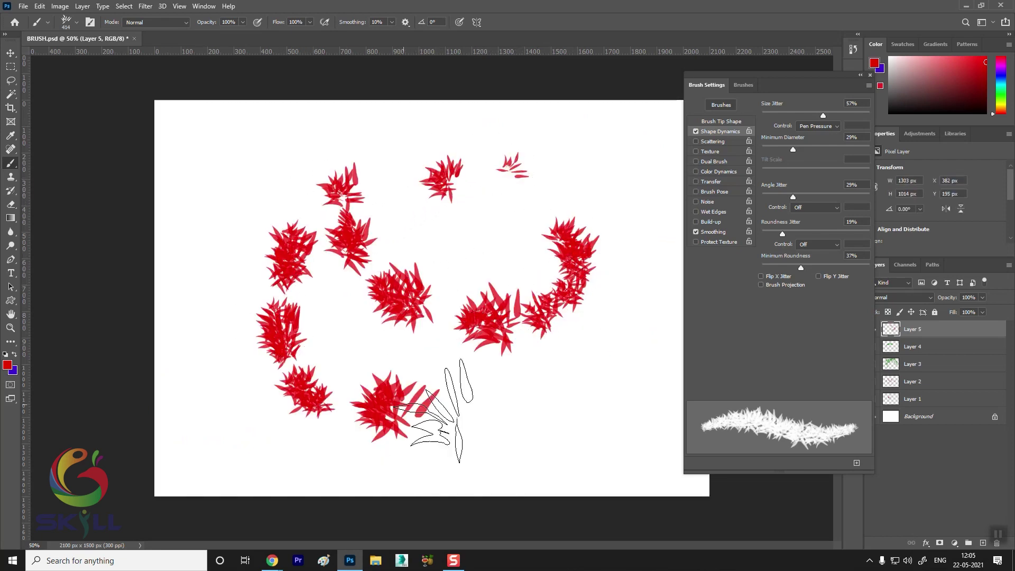
pyautogui.click(433, 411)
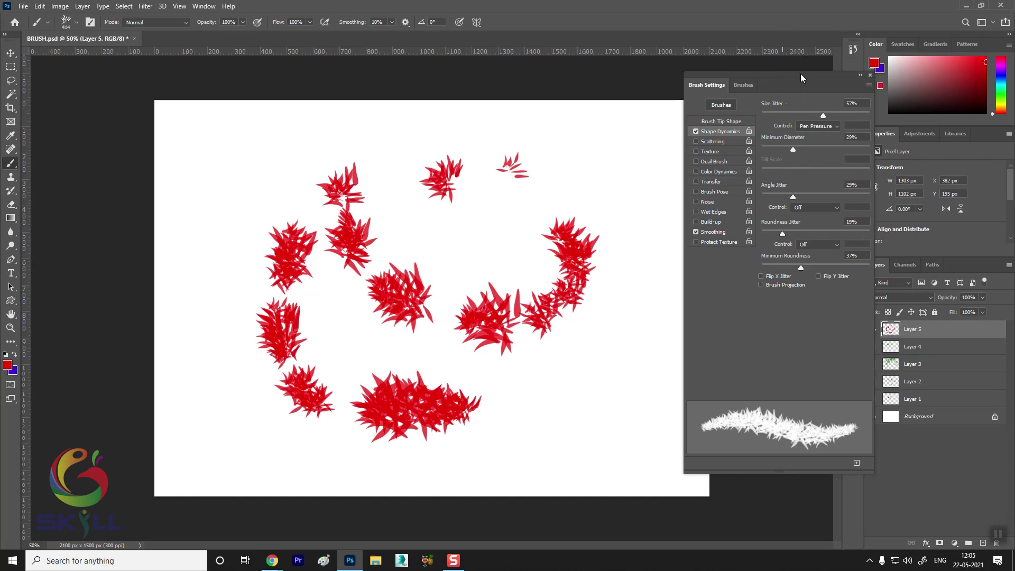
# Step: Raise angle jitter to 53%, minimum diameter to 76%, roundness jitter to 65%, both on Pen Pressure, and test-paint
pyautogui.moveTo(788, 193); pyautogui.dragTo(819, 196)
pyautogui.moveTo(793, 149)
pyautogui.mouseDown()
pyautogui.moveTo(849, 151)
pyautogui.moveTo(845, 169)
pyautogui.mouseUp()
pyautogui.moveTo(794, 230); pyautogui.dragTo(830, 226)
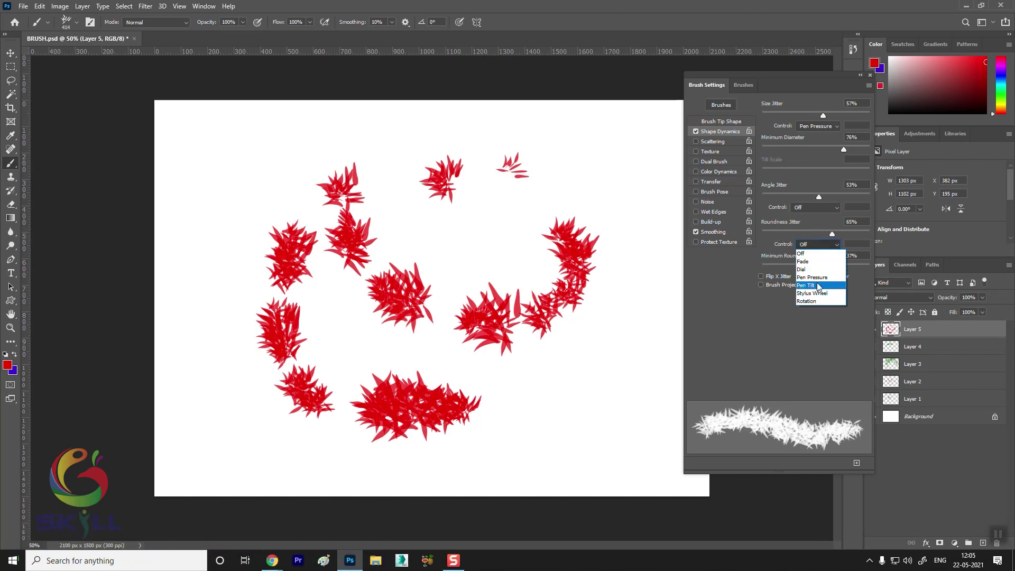
pyautogui.click(819, 284)
pyautogui.click(817, 244)
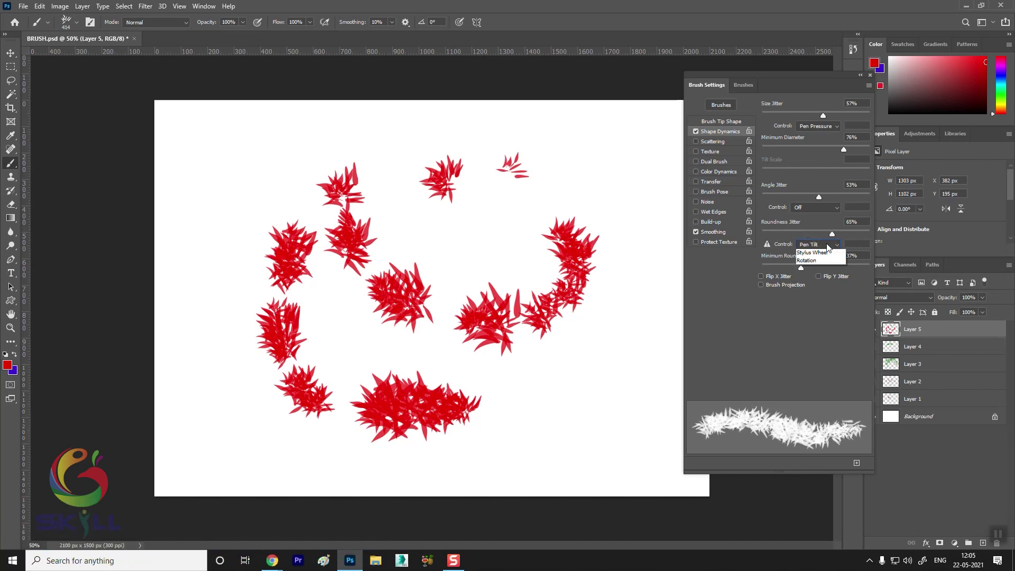
pyautogui.click(817, 269)
pyautogui.click(827, 207)
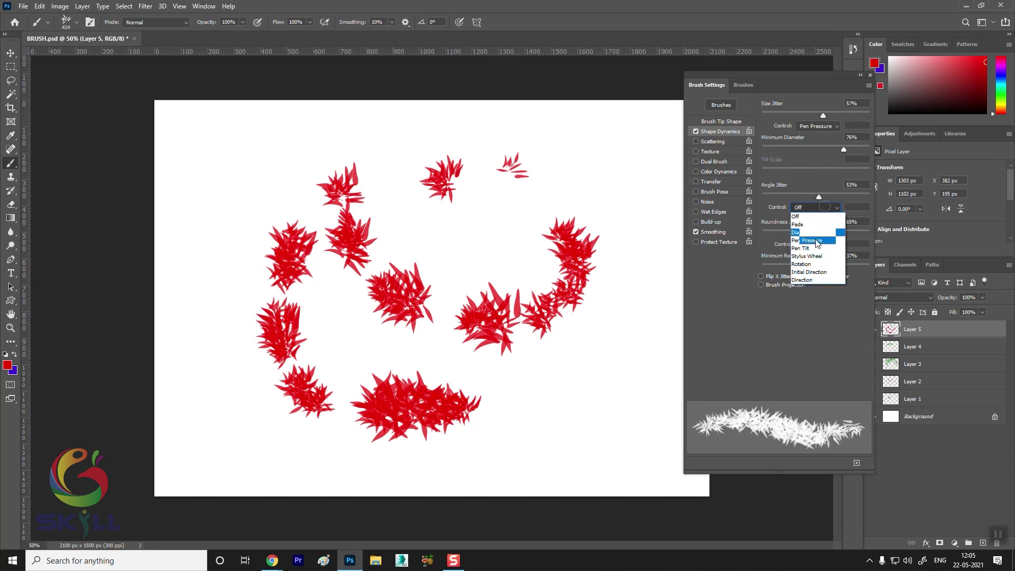
pyautogui.click(807, 234)
pyautogui.moveTo(642, 169); pyautogui.dragTo(215, 375)
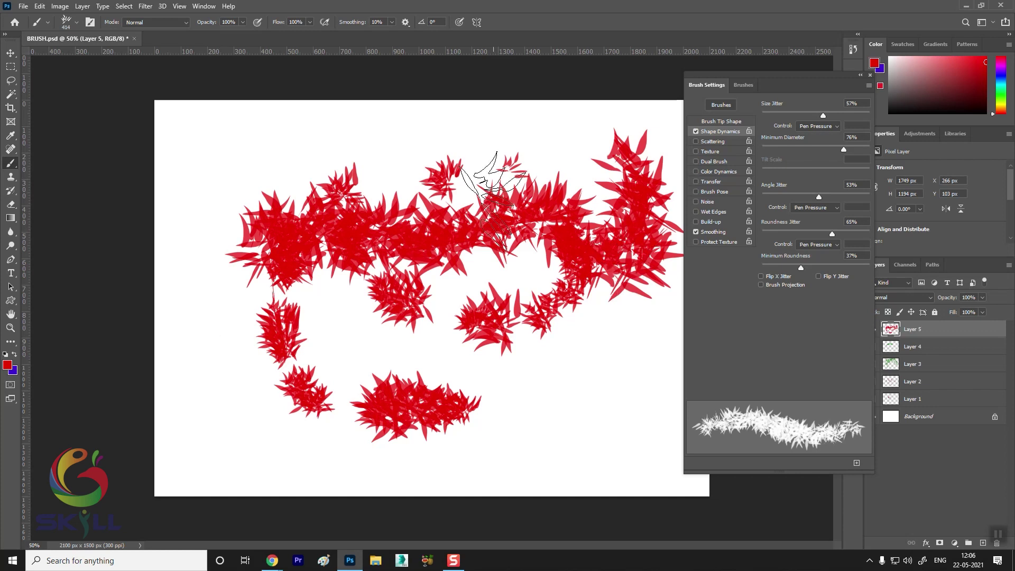
pyautogui.hotkey('ctrl', 'a')
# Step: Clear the canvas and enable Scattering at 549% with a higher dab count
pyautogui.press('Delete')
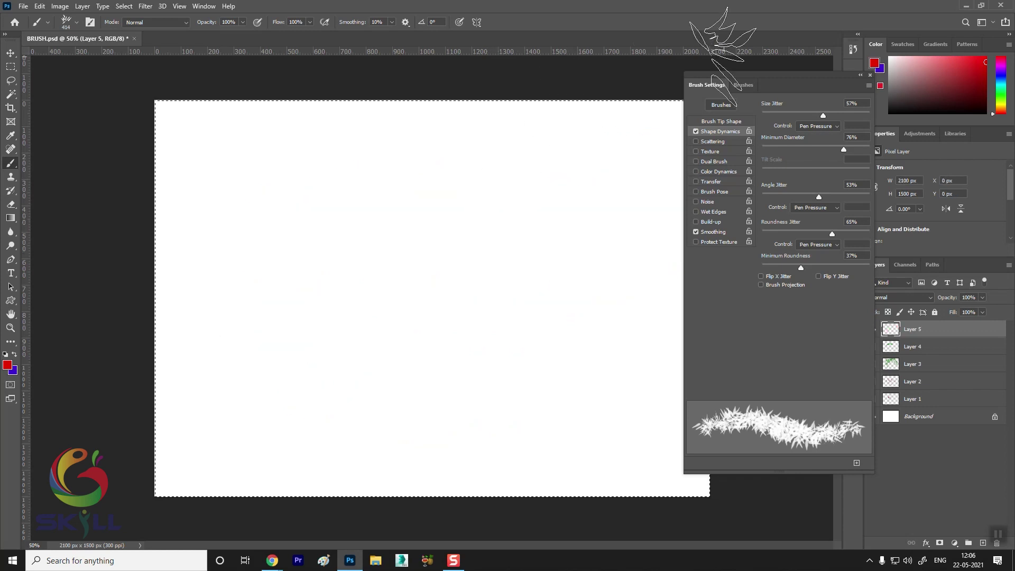
pyautogui.hotkey('ctrl', 'd')
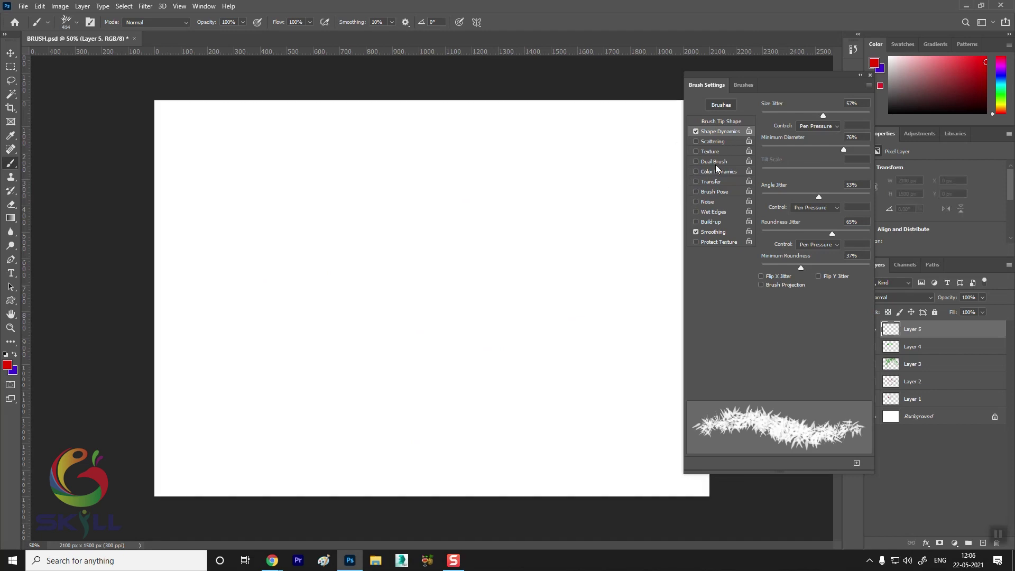
pyautogui.click(713, 142)
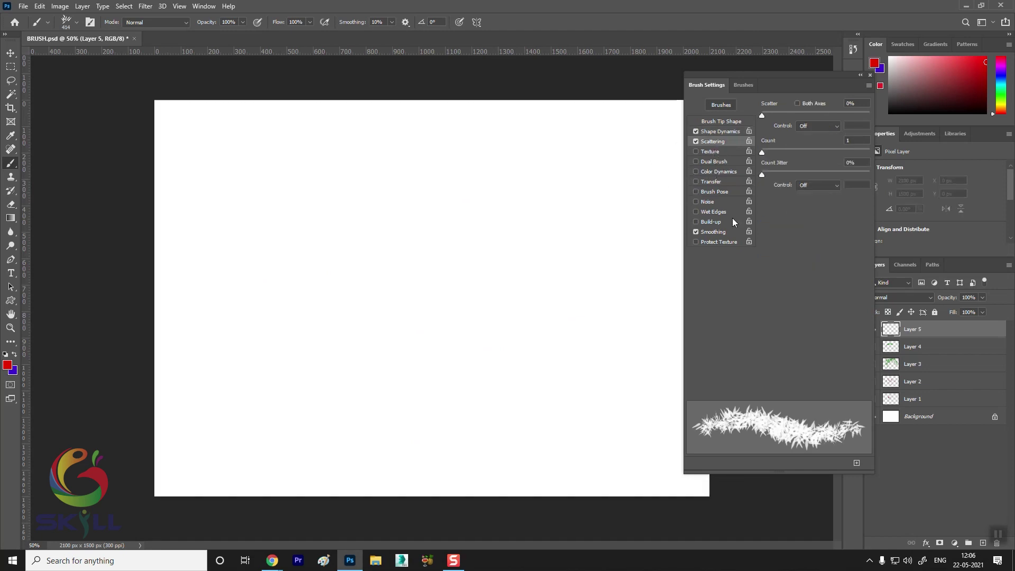
pyautogui.moveTo(775, 115); pyautogui.dragTo(821, 116)
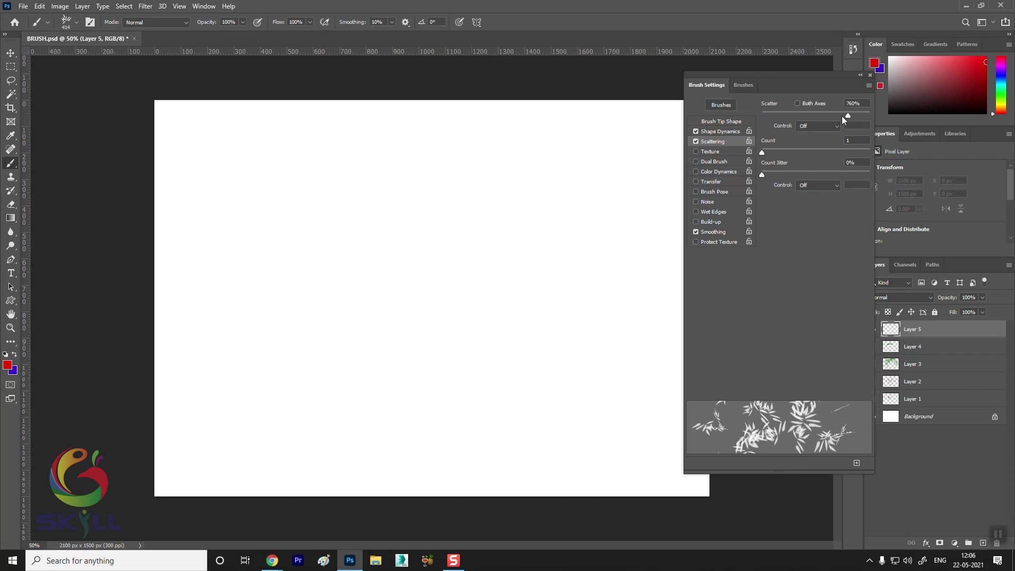
pyautogui.moveTo(804, 153)
pyautogui.mouseDown()
pyautogui.moveTo(815, 153)
pyautogui.moveTo(780, 153)
pyautogui.moveTo(829, 174)
pyautogui.mouseUp()
# Step: Paint a scattered test stroke at count 4 with 63% count jitter, then undo two strokes
pyautogui.moveTo(487, 227)
pyautogui.mouseDown()
pyautogui.moveTo(487, 248)
pyautogui.moveTo(419, 340)
pyautogui.moveTo(453, 465)
pyautogui.moveTo(521, 363)
pyautogui.mouseUp()
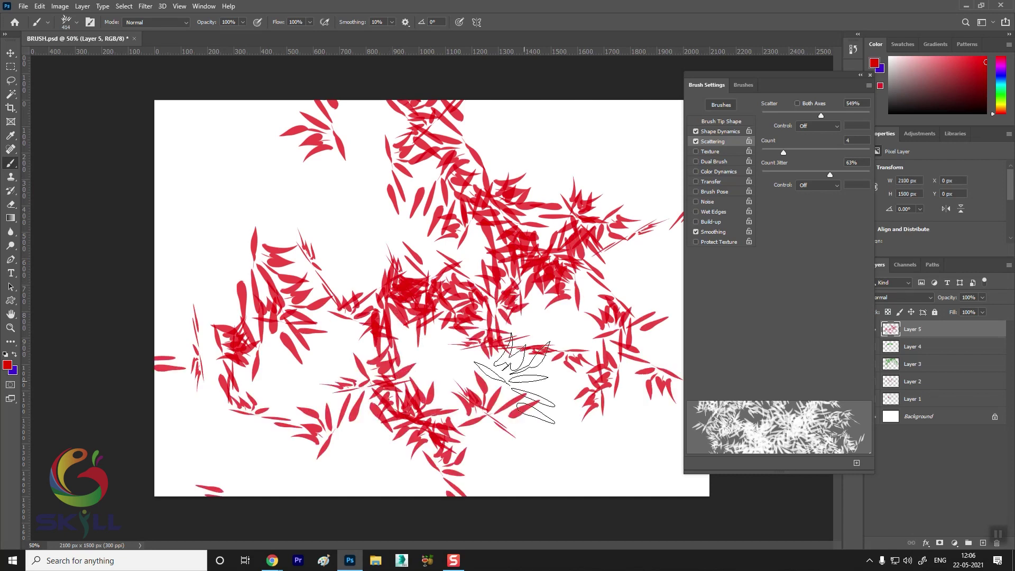
pyautogui.hotkey('ctrl', 'z')
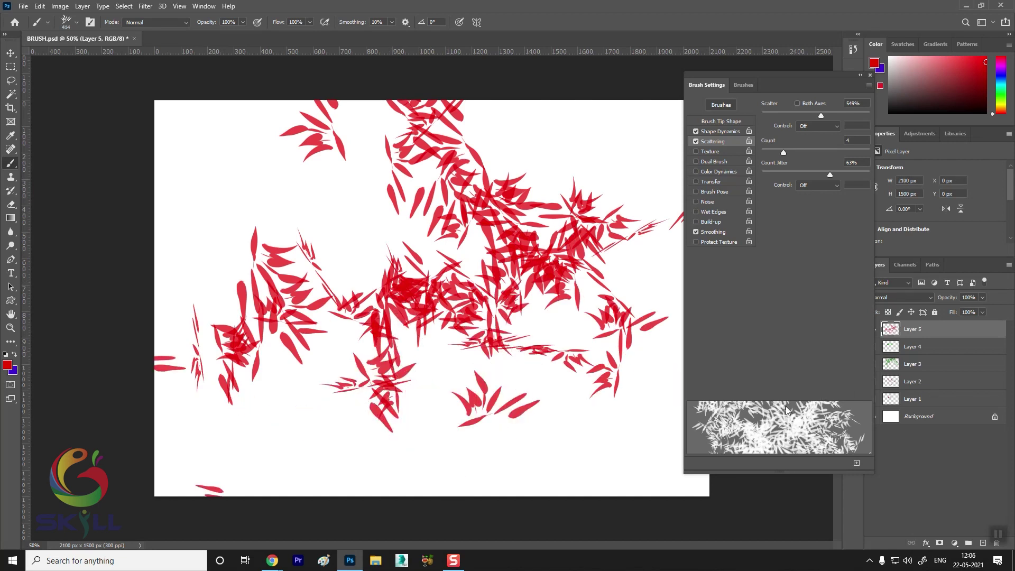
pyautogui.hotkey('ctrl', 'z')
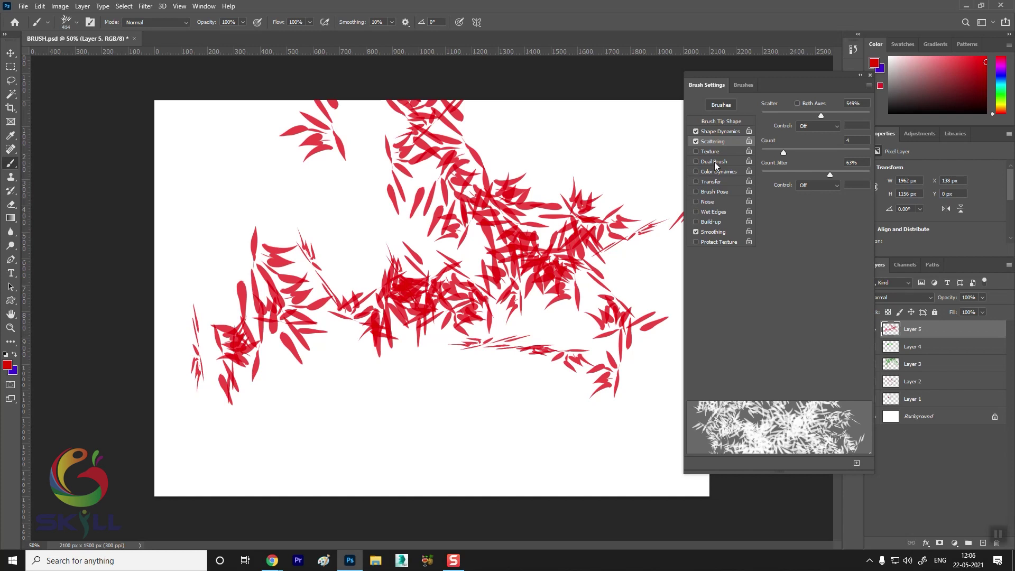
# Step: Turn on Color Dynamics, test-paint multicoloured leaves, clear them and shrink the brush to 175 px
pyautogui.click(717, 172)
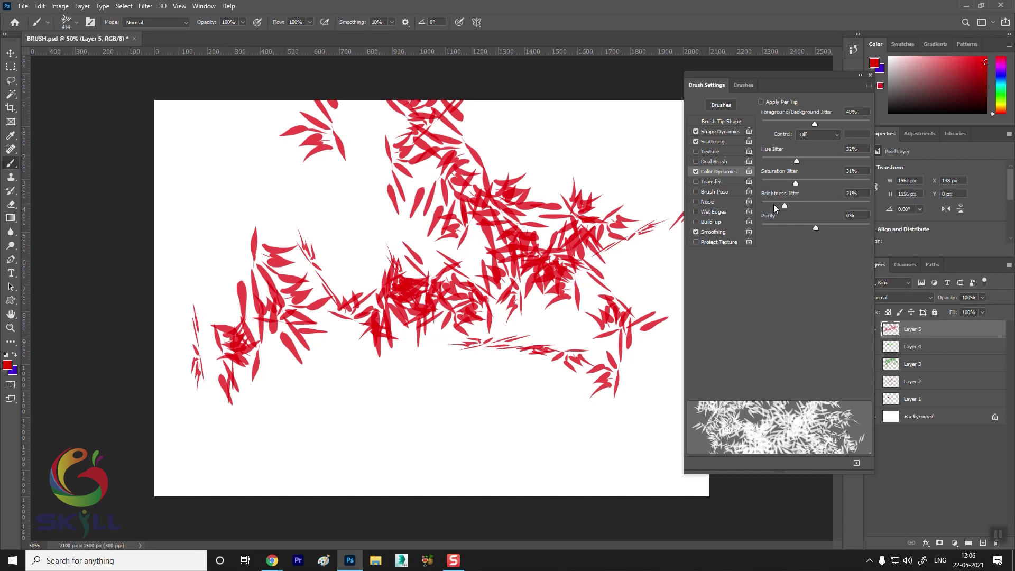
pyautogui.moveTo(407, 374)
pyautogui.mouseDown()
pyautogui.moveTo(566, 391)
pyautogui.moveTo(148, 512)
pyautogui.mouseUp()
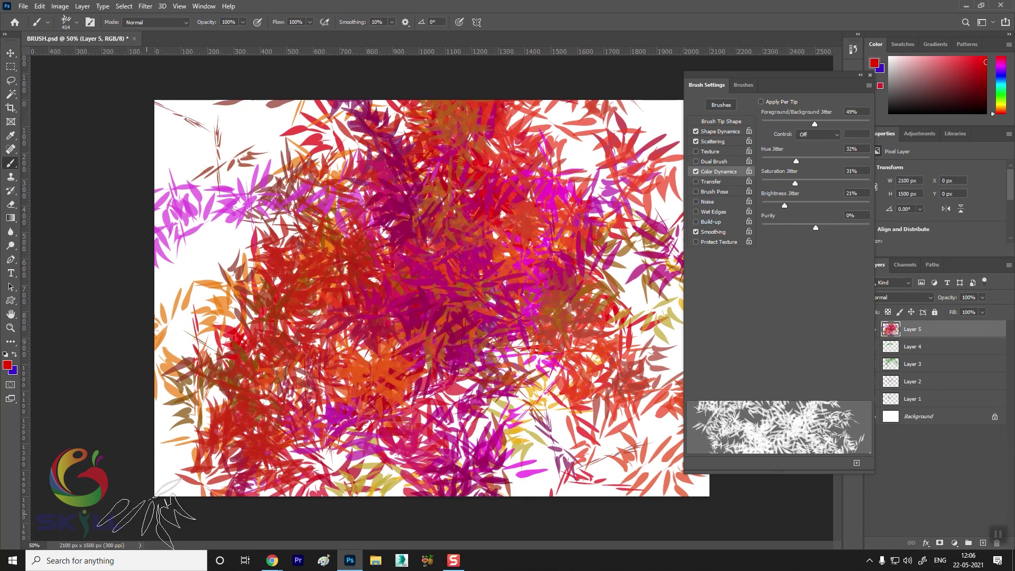
pyautogui.hotkey('ctrl', 'a')
pyautogui.press('Delete')
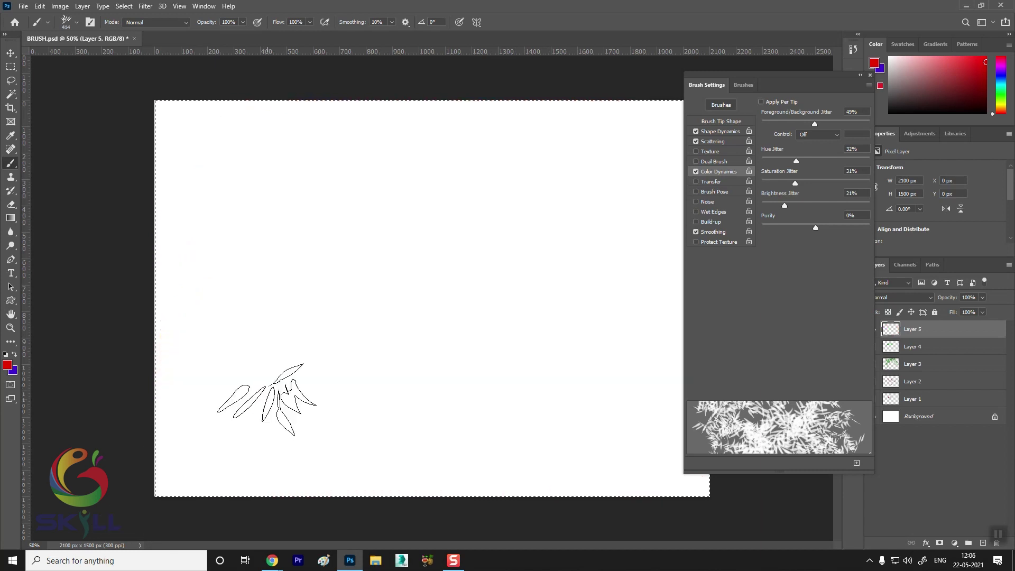
pyautogui.press('[')
pyautogui.press('[')
pyautogui.press('[')
pyautogui.press('[')
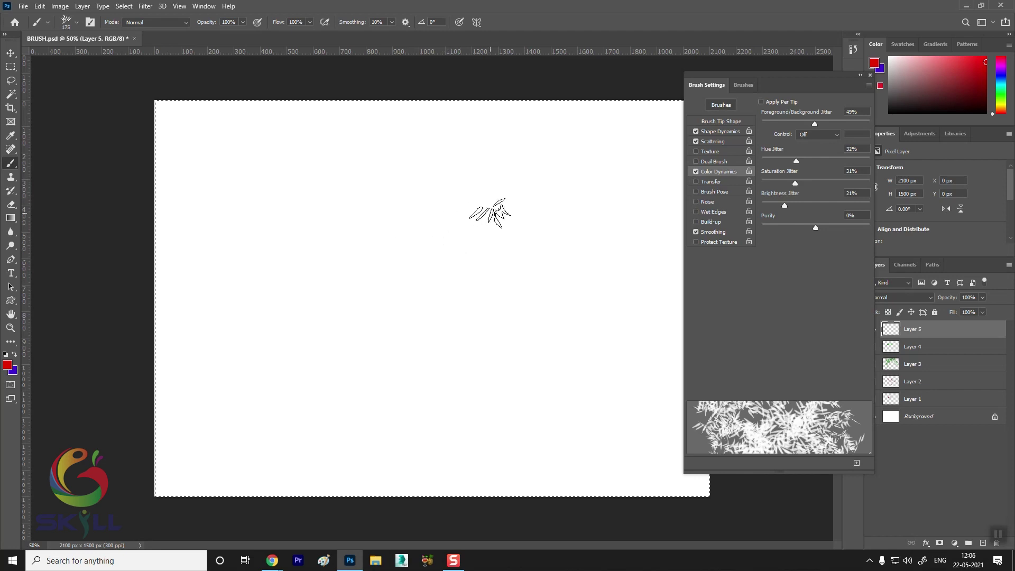
pyautogui.hotkey('ctrl', 'd')
# Step: Paint purple leaves across the top, red-orange centre-right and magenta lower-left
pyautogui.moveTo(517, 193)
pyautogui.mouseDown()
pyautogui.moveTo(461, 288)
pyautogui.moveTo(363, 277)
pyautogui.moveTo(329, 288)
pyautogui.moveTo(365, 381)
pyautogui.moveTo(529, 317)
pyautogui.moveTo(602, 227)
pyautogui.moveTo(523, 142)
pyautogui.moveTo(204, 136)
pyautogui.moveTo(174, 211)
pyautogui.moveTo(318, 412)
pyautogui.moveTo(568, 447)
pyautogui.moveTo(650, 238)
pyautogui.moveTo(413, 124)
pyautogui.moveTo(138, 344)
pyautogui.mouseUp()
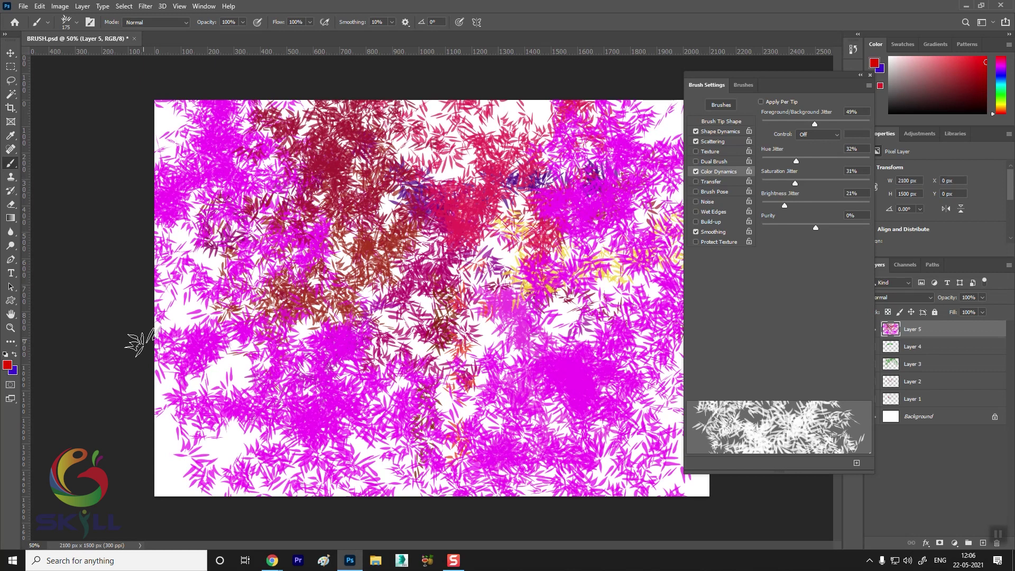
pyautogui.moveTo(603, 238)
pyautogui.mouseDown()
pyautogui.moveTo(581, 338)
pyautogui.moveTo(295, 414)
pyautogui.mouseUp()
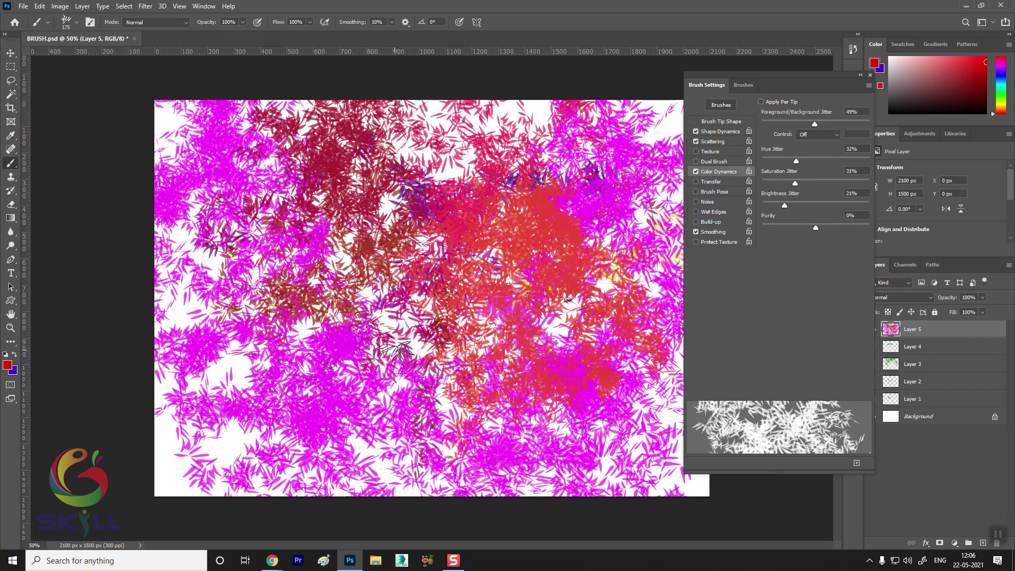
pyautogui.moveTo(370, 423); pyautogui.dragTo(211, 471)
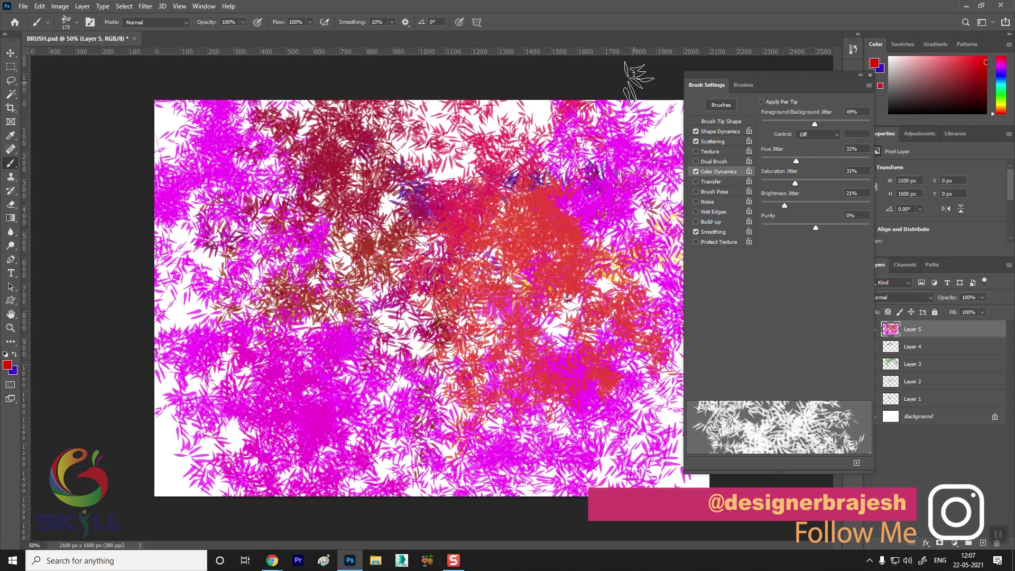
# Step: Search Google in Chrome for 'photoshop brush download'
pyautogui.hotkey('alt', 'Tab')
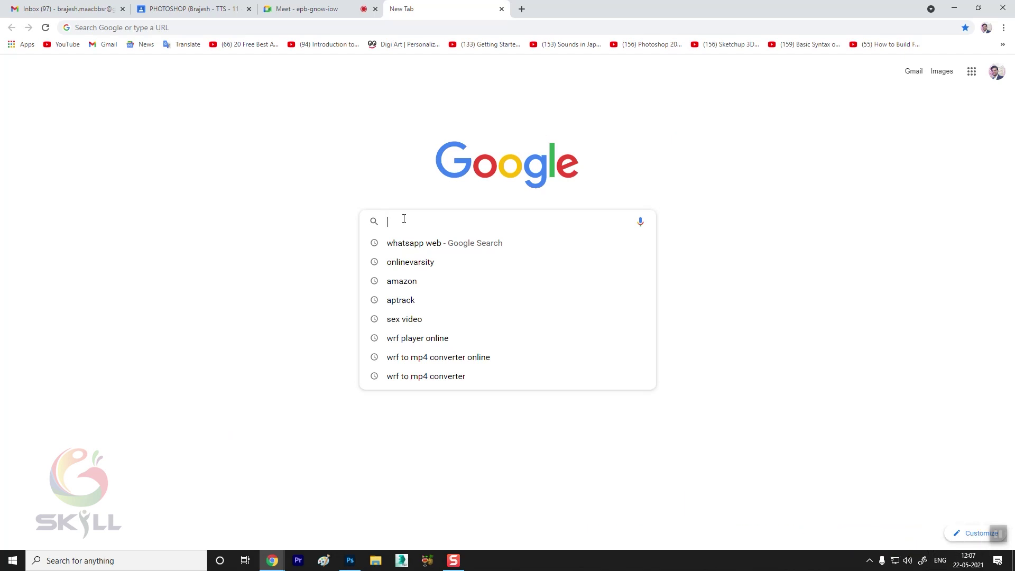
pyautogui.write('photoshop b')
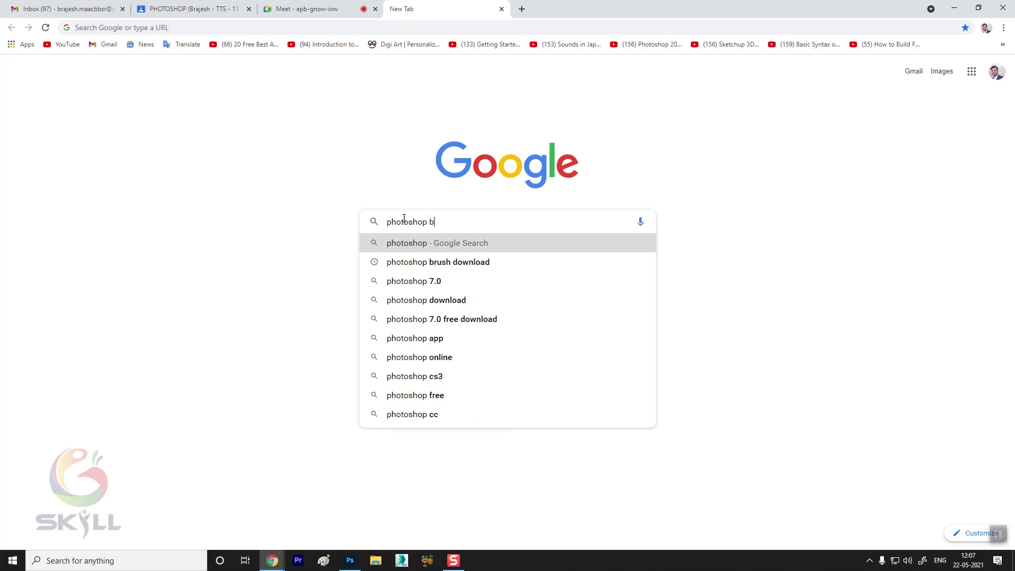
pyautogui.write('rush d')
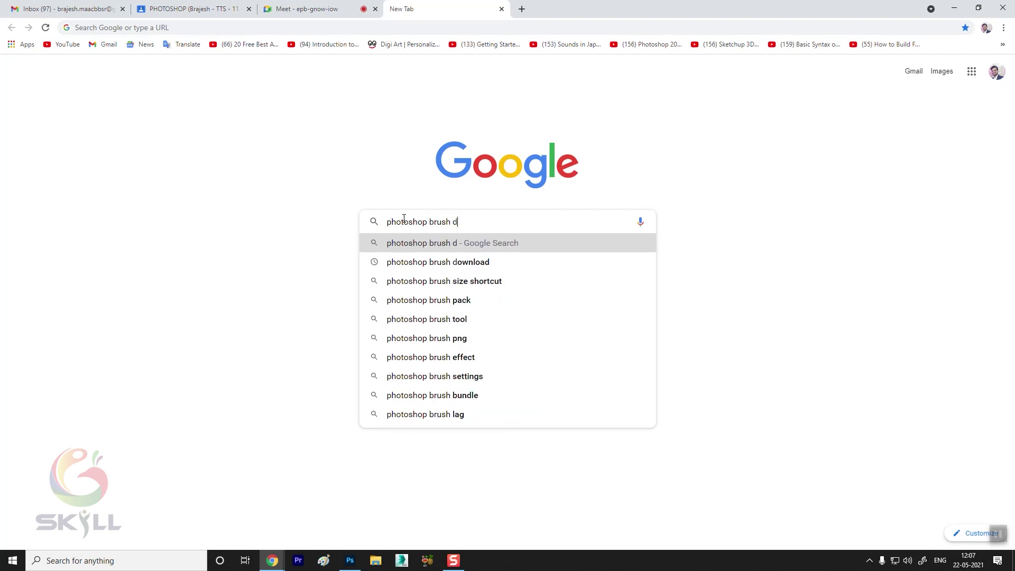
pyautogui.write('ownloa')
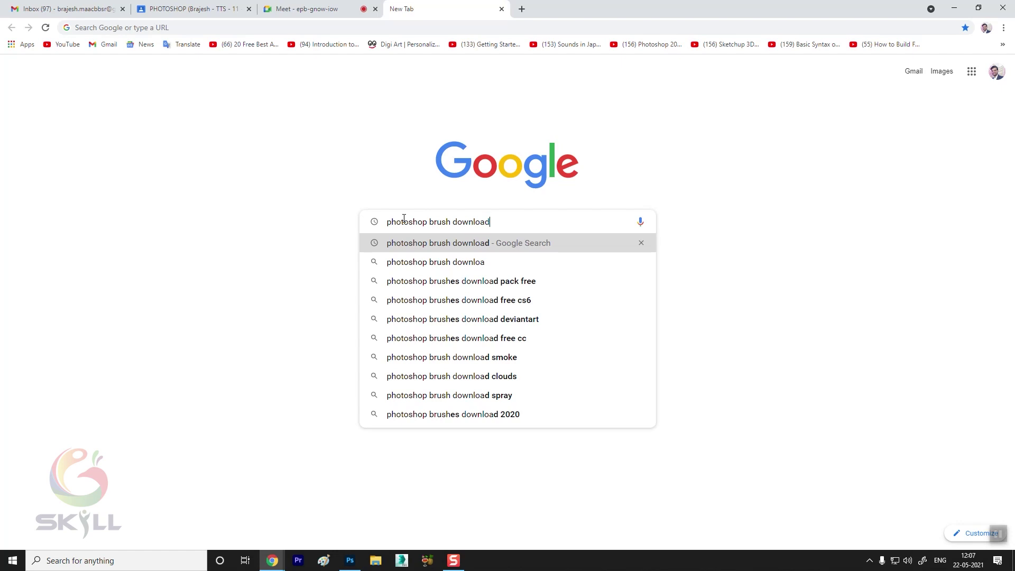
pyautogui.write('d')
pyautogui.press('Return')
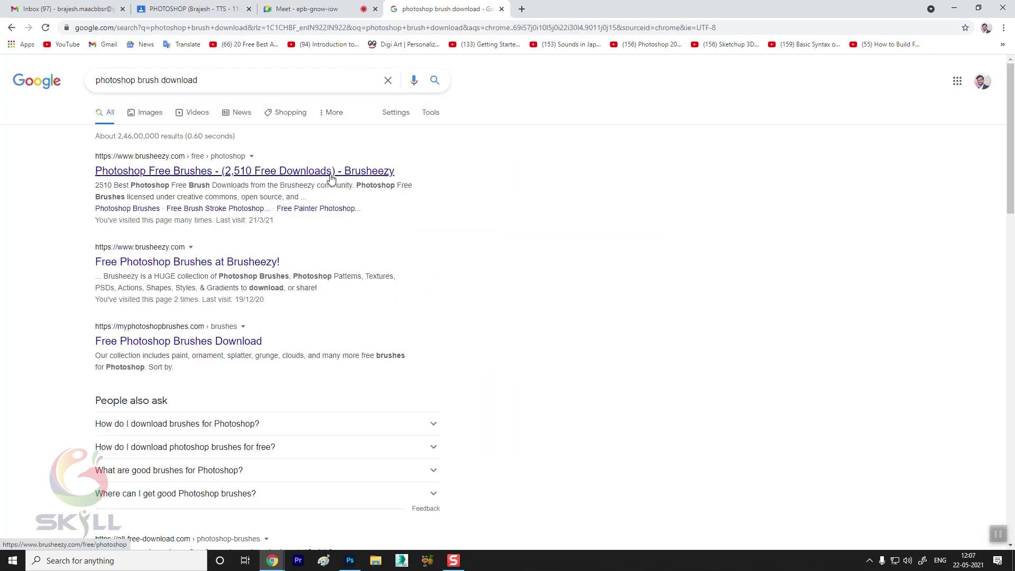
# Step: Browse the results and open Brusheezy's free Photoshop brushes page
pyautogui.scroll(-1, 211, 328)
pyautogui.scroll(-2, 165, 206)
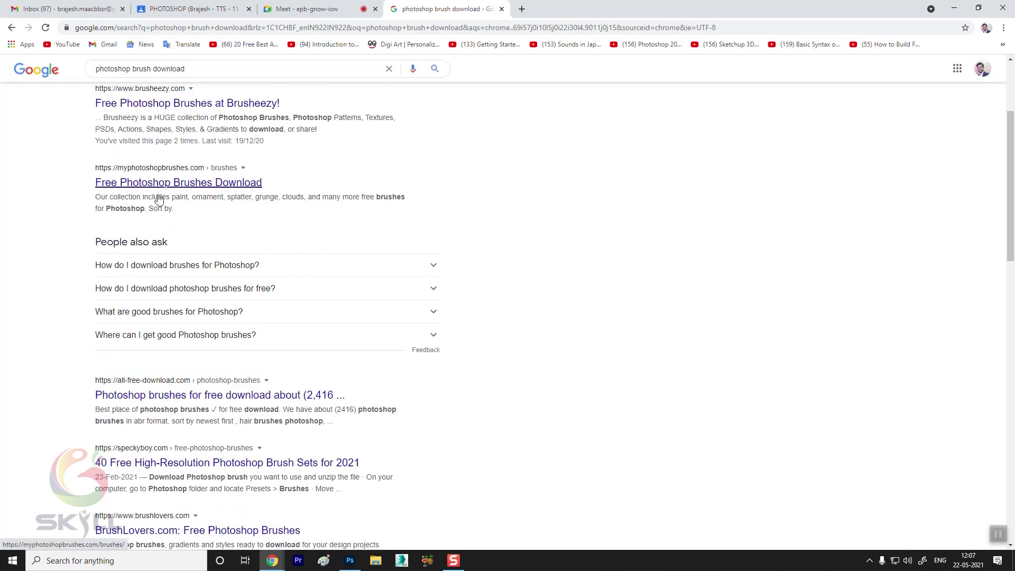
pyautogui.scroll(-4, 178, 295)
pyautogui.scroll(2, 178, 295)
pyautogui.scroll(5, 235, 262)
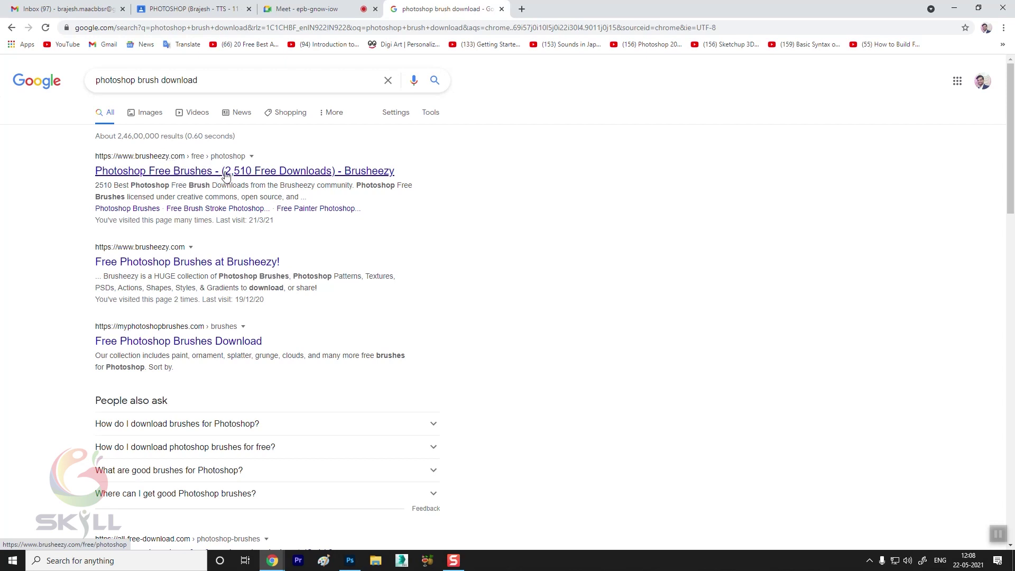
pyautogui.click(286, 172)
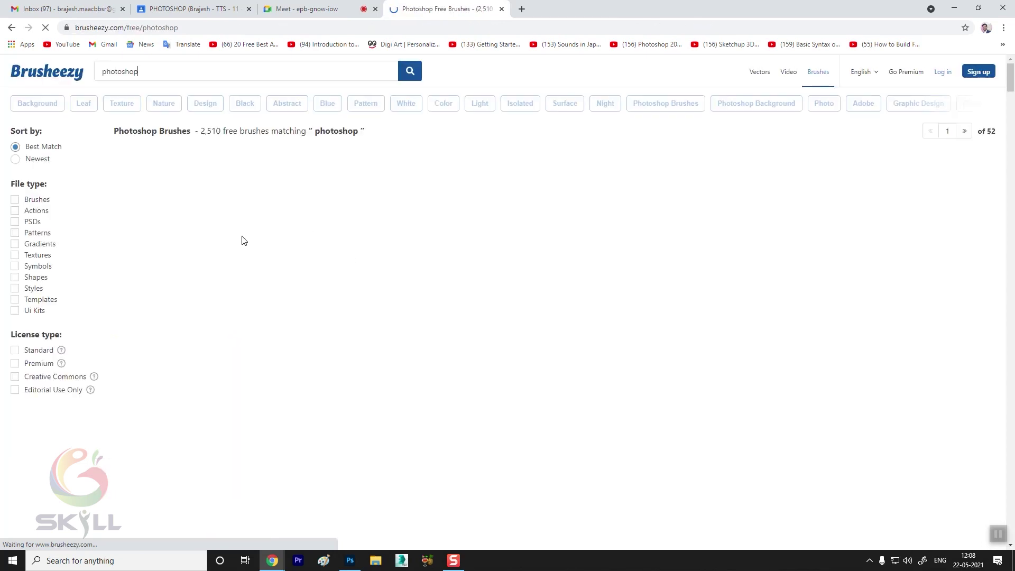
# Step: Scroll the Brusheezy brushes grid to find the 20 Spray Paint PS Brushes Abr. set
pyautogui.scroll(-3, 519, 322)
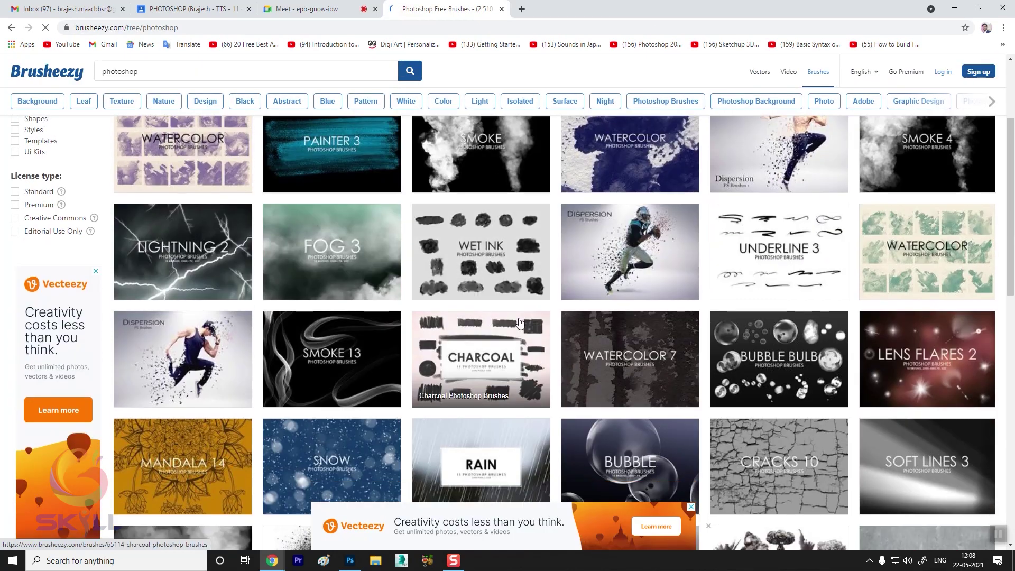
pyautogui.scroll(-5, 519, 321)
pyautogui.scroll(3, 527, 335)
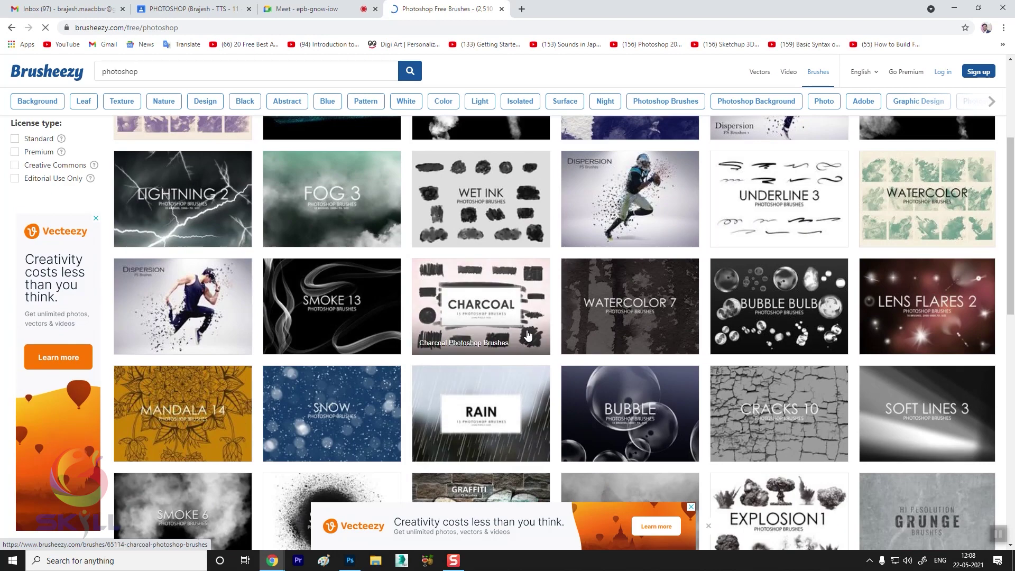
pyautogui.scroll(-3, 527, 334)
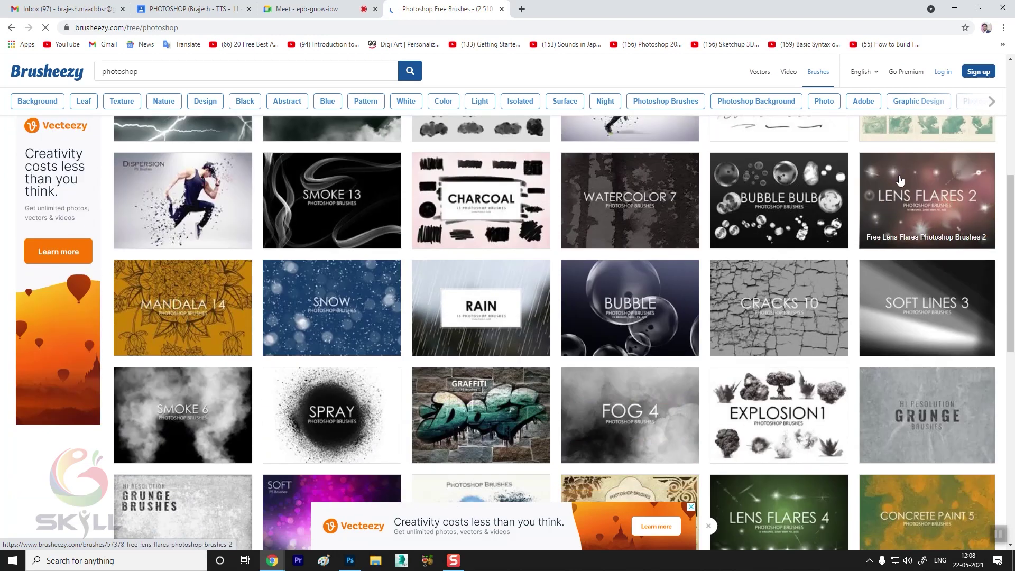
pyautogui.scroll(-1, 614, 213)
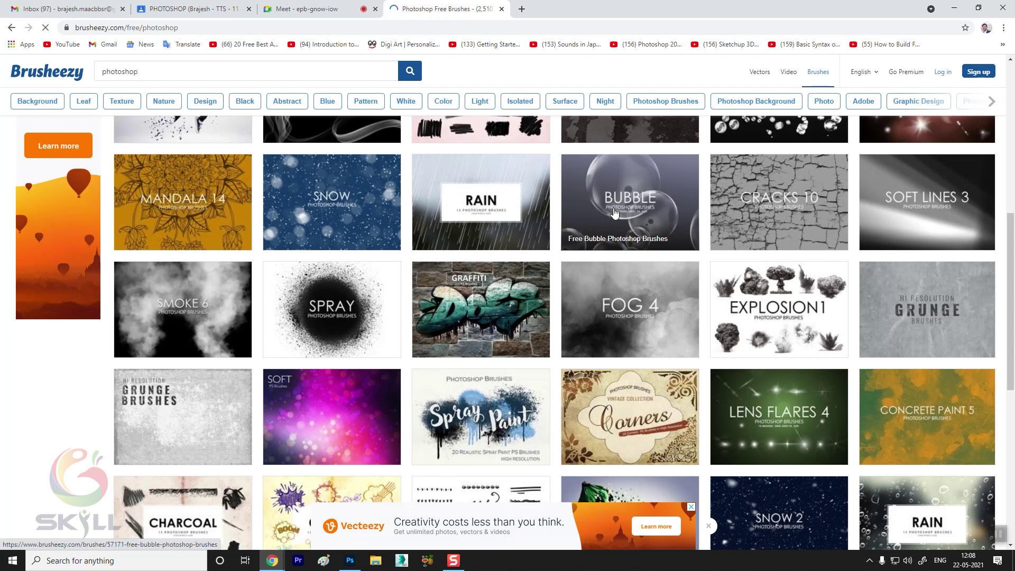
pyautogui.scroll(-4, 613, 213)
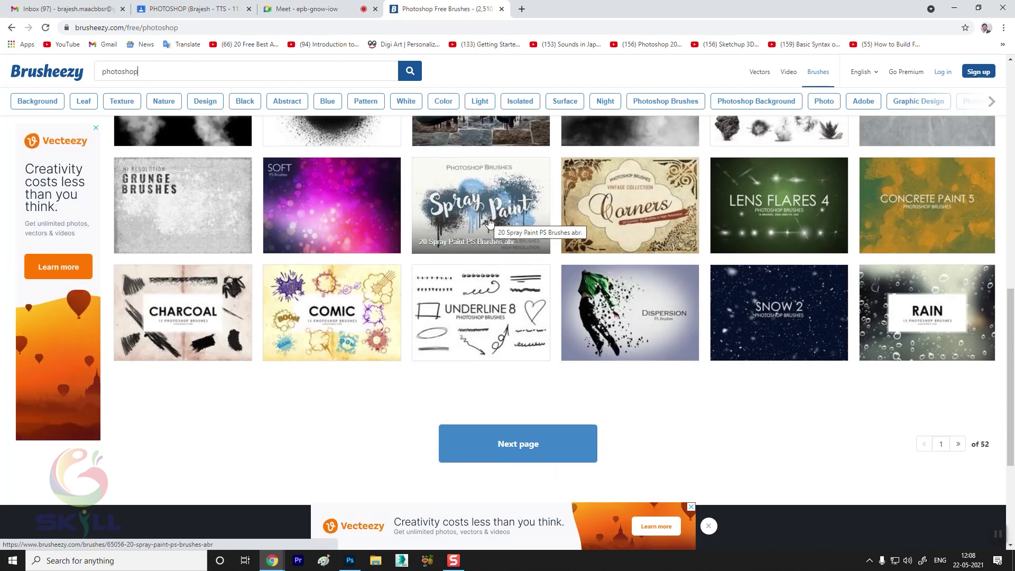
pyautogui.scroll(-4, 311, 339)
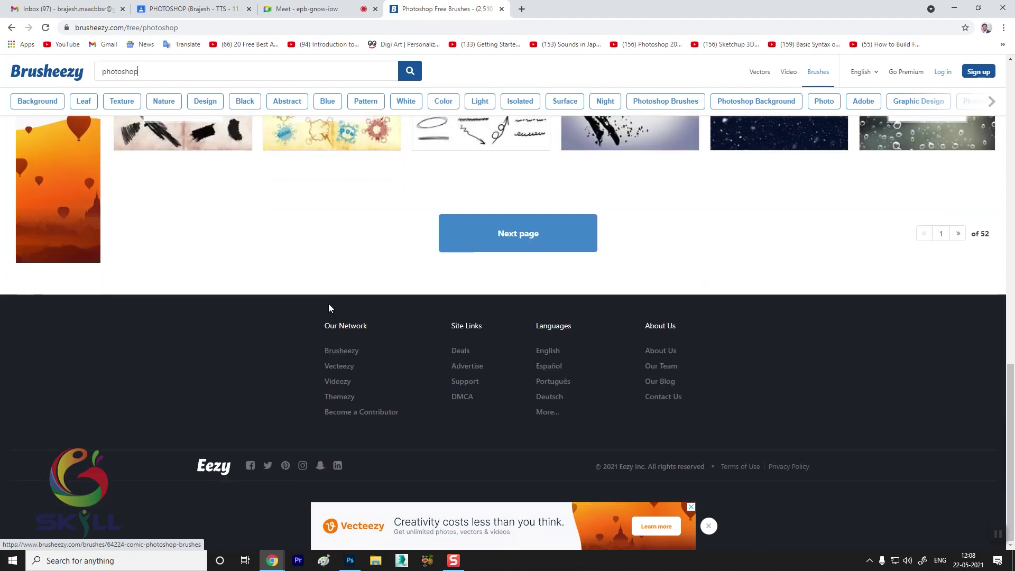
pyautogui.scroll(3, 888, 326)
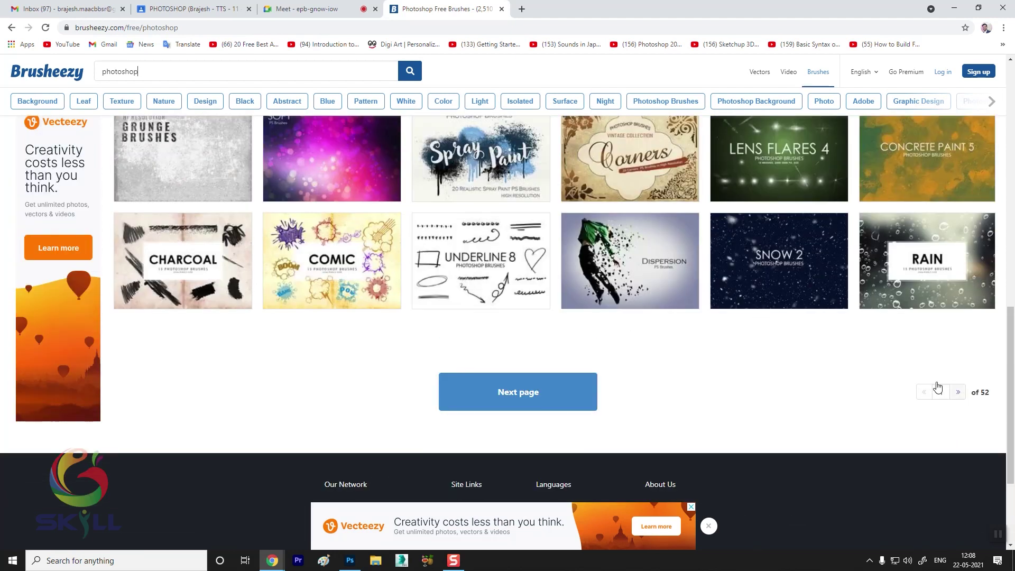
pyautogui.scroll(4, 685, 312)
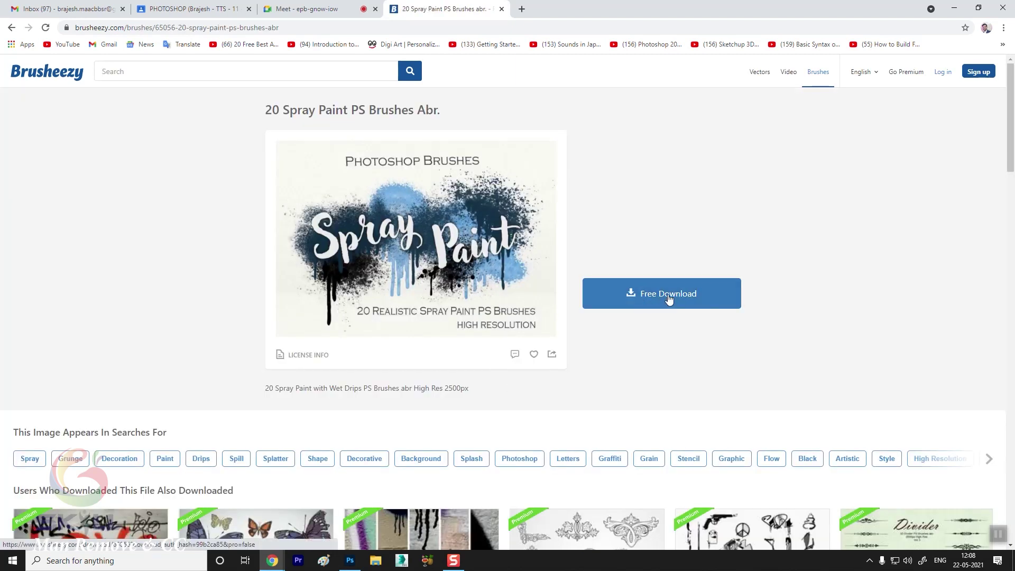
# Step: Save the 20_Spray_Paint_PS_Brushes_abr ZIP to New Volume (D:) and dismiss the countdown popup
pyautogui.click(669, 300)
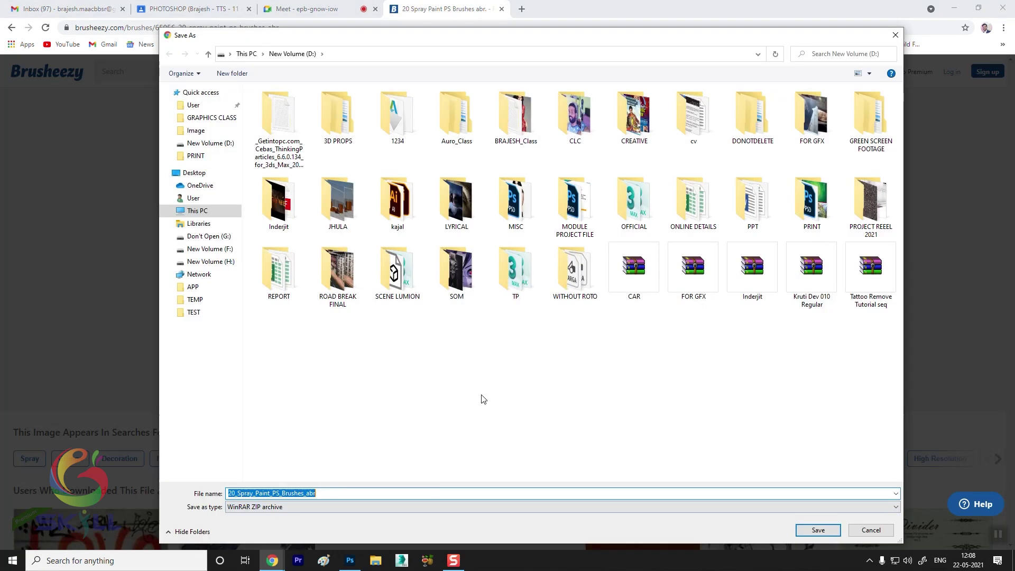
pyautogui.click(820, 532)
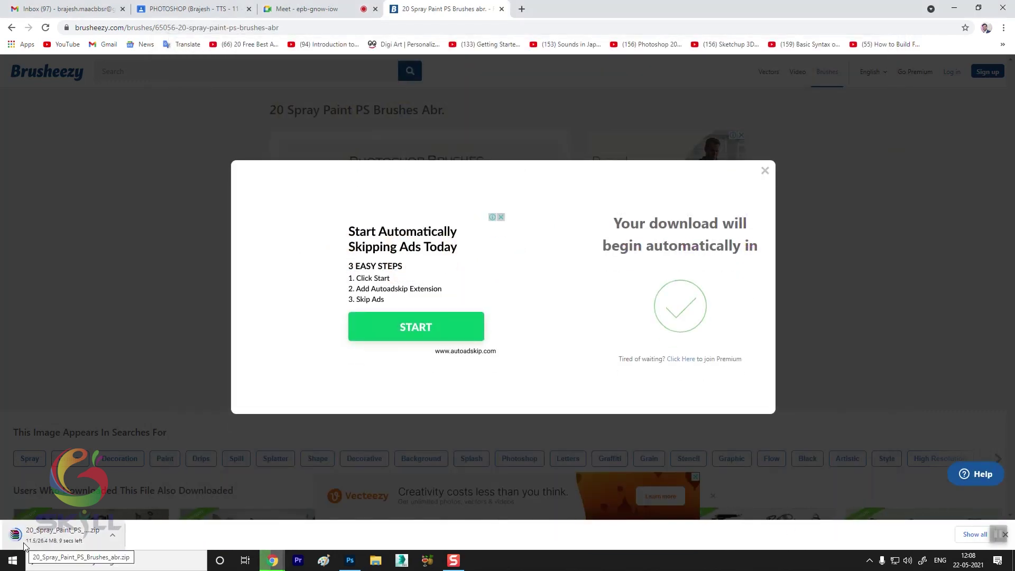
pyautogui.click(765, 171)
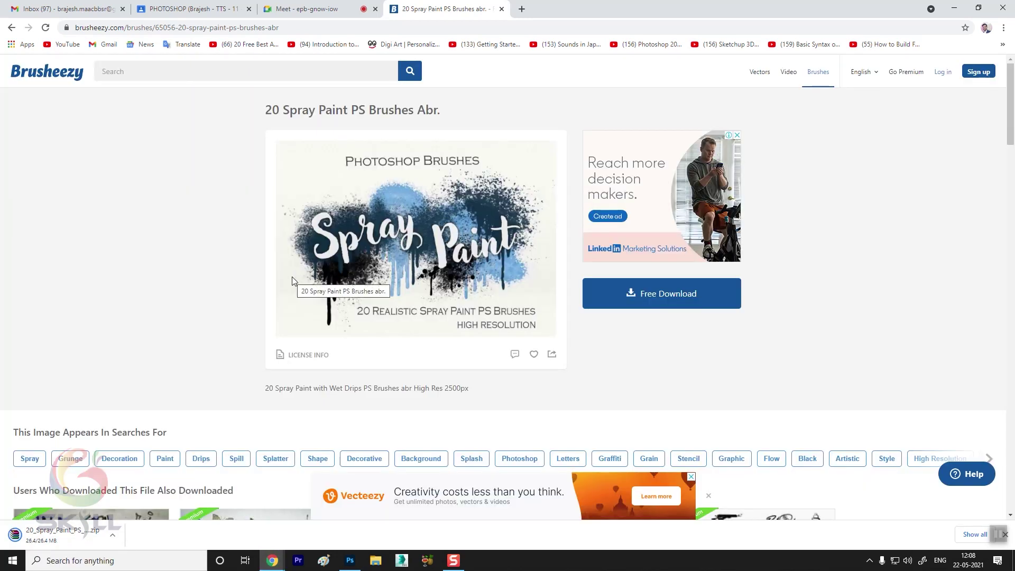
pyautogui.rightClick(59, 533)
# Step: Extract the downloaded ZIP into its own 20_Spray_Paint_PS_Brushes_abr folder
pyautogui.click(100, 507)
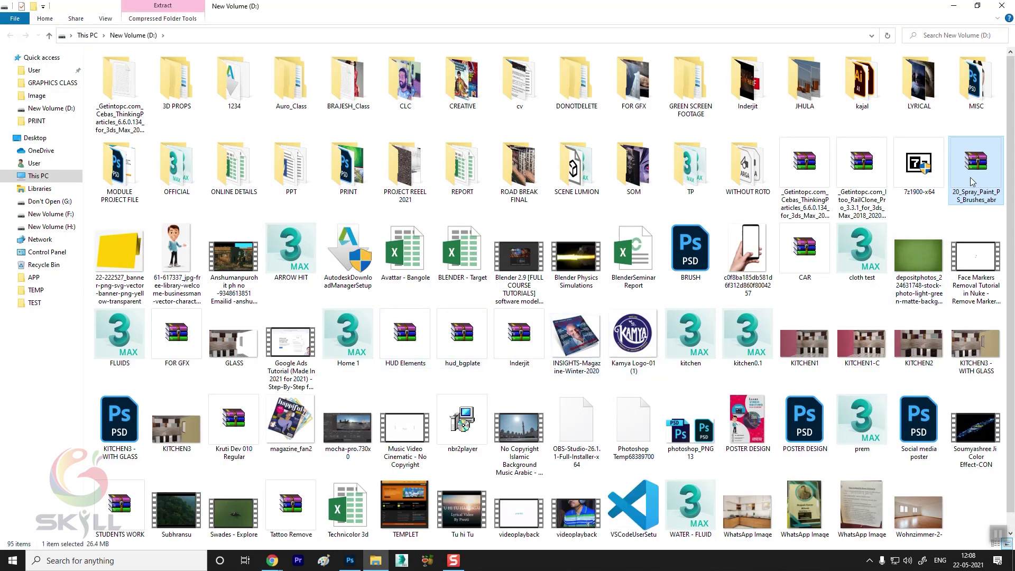
pyautogui.rightClick(968, 178)
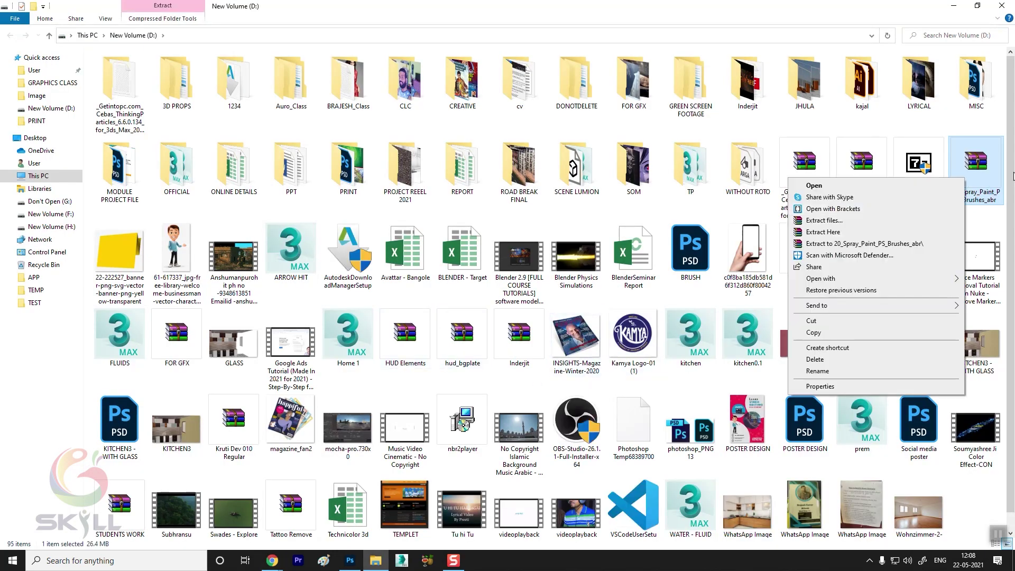
pyautogui.click(847, 244)
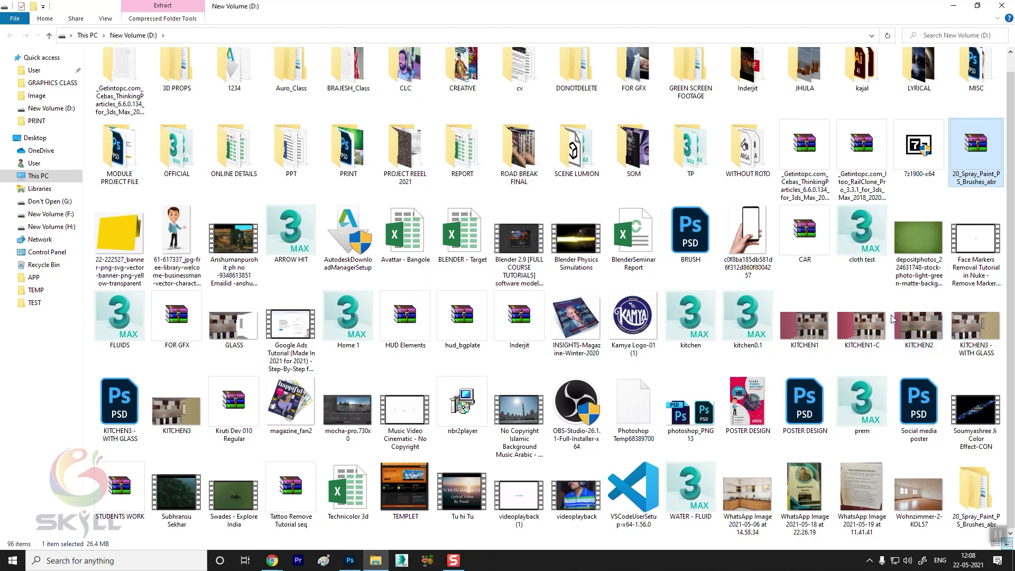
# Step: Copy the 20 Spray Paint Brushes.abr file from the extracted folder
pyautogui.doubleClick(962, 516)
pyautogui.doubleClick(146, 70)
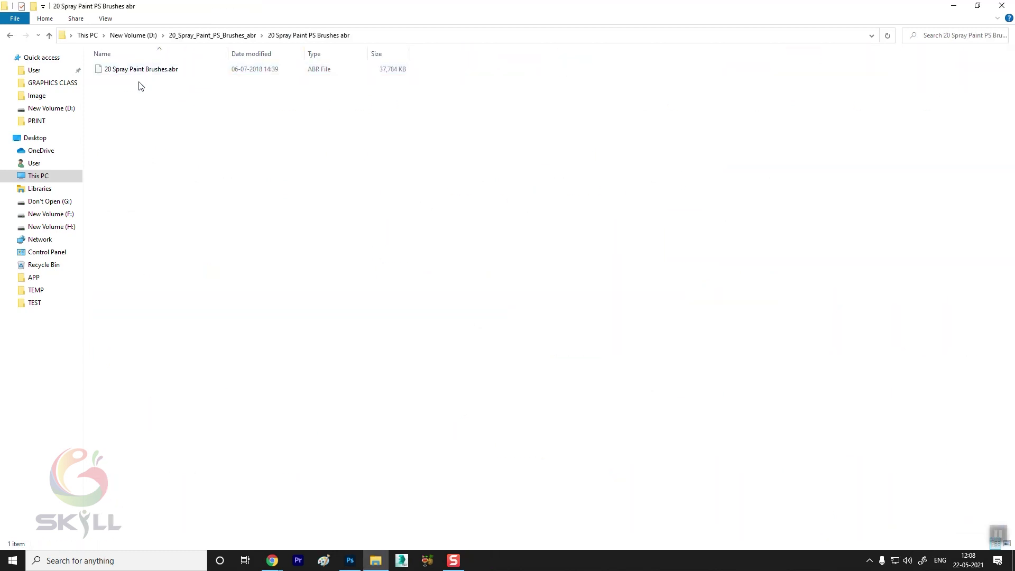
pyautogui.click(140, 75)
pyautogui.rightClick(140, 75)
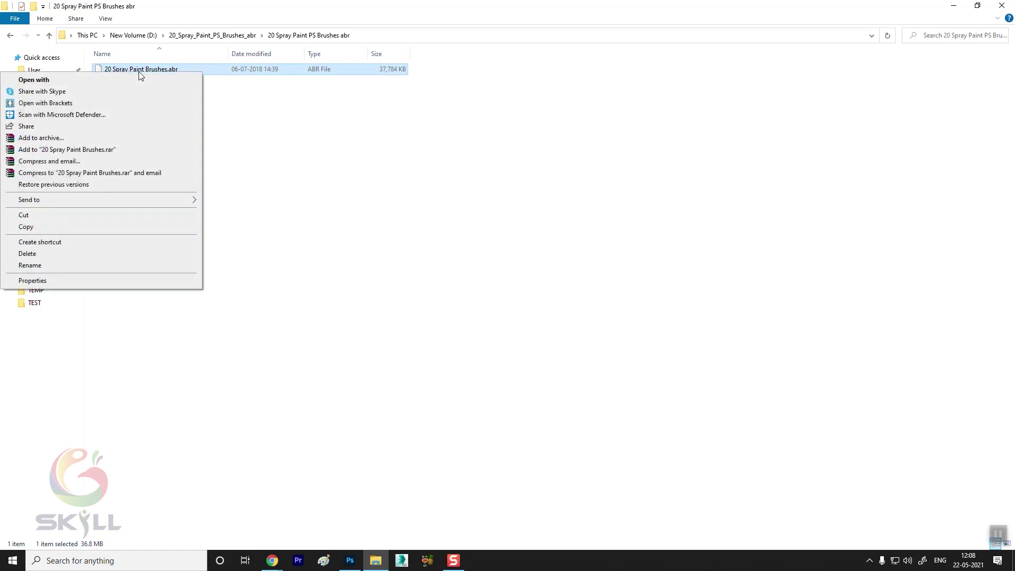
pyautogui.click(40, 228)
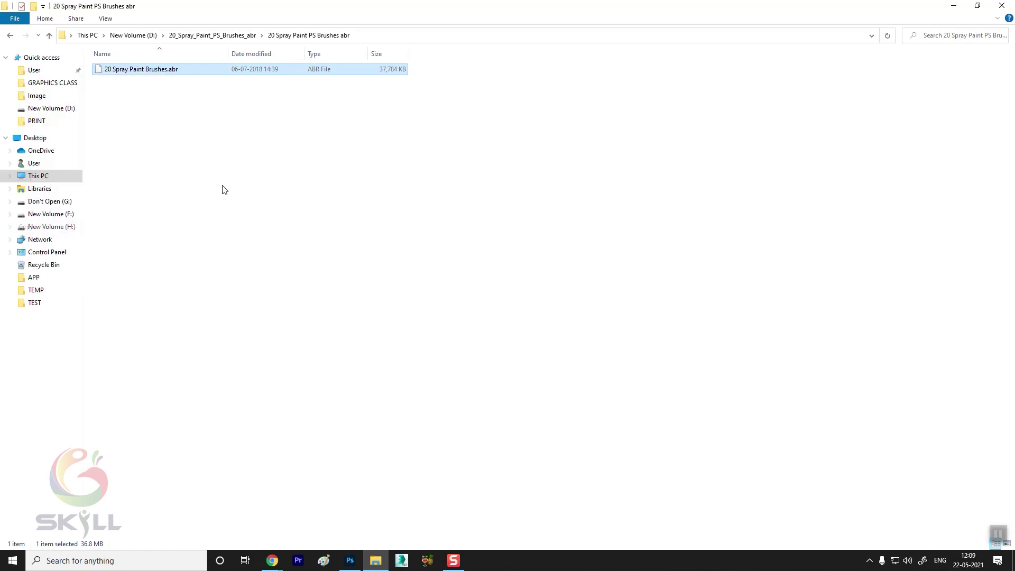
pyautogui.click(39, 176)
# Step: Navigate to C:\Program Files\Adobe\Adobe Photoshop 2021\Presets\Brushes
pyautogui.click(274, 153)
pyautogui.doubleClick(274, 153)
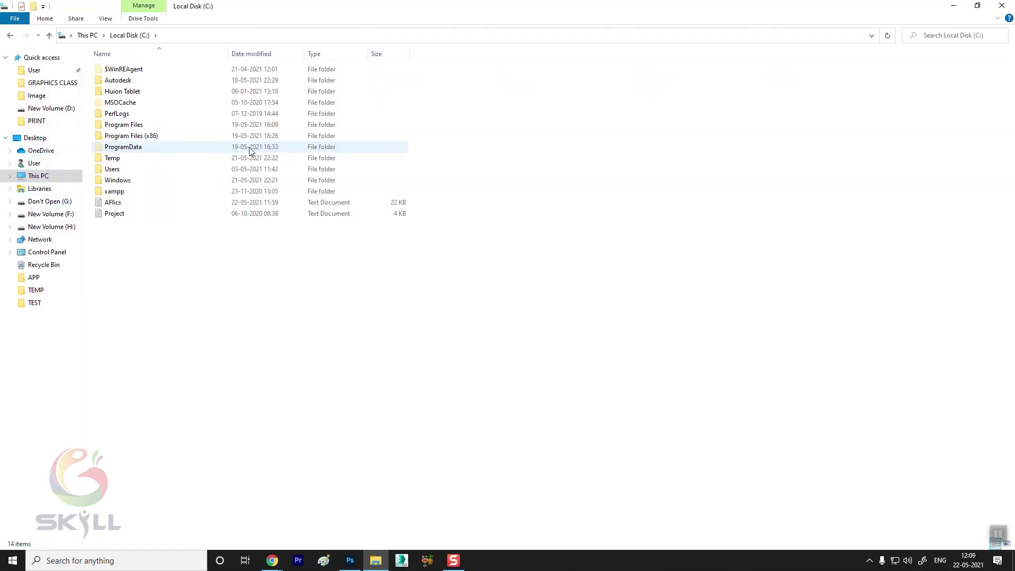
pyautogui.doubleClick(140, 126)
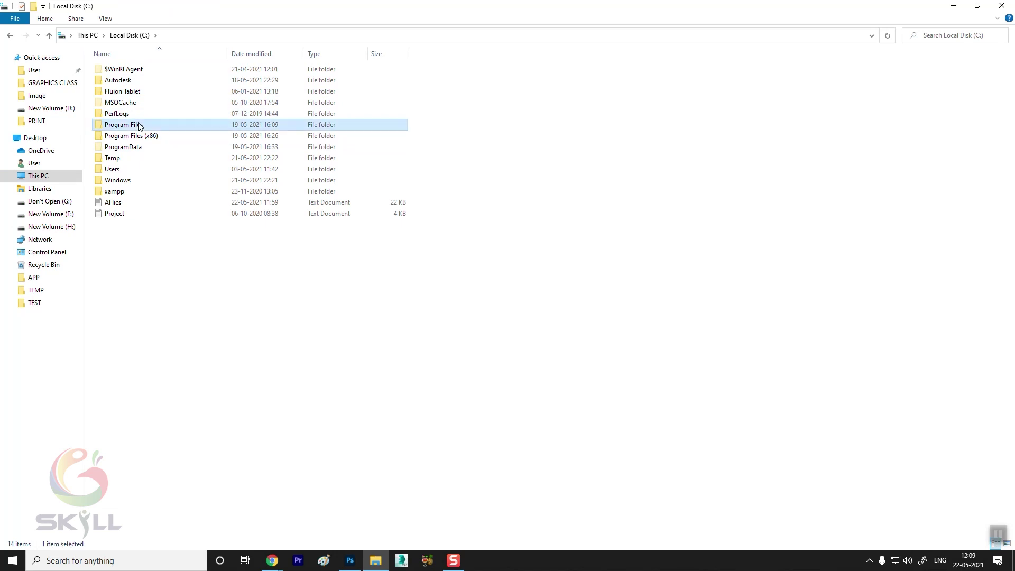
pyautogui.doubleClick(159, 70)
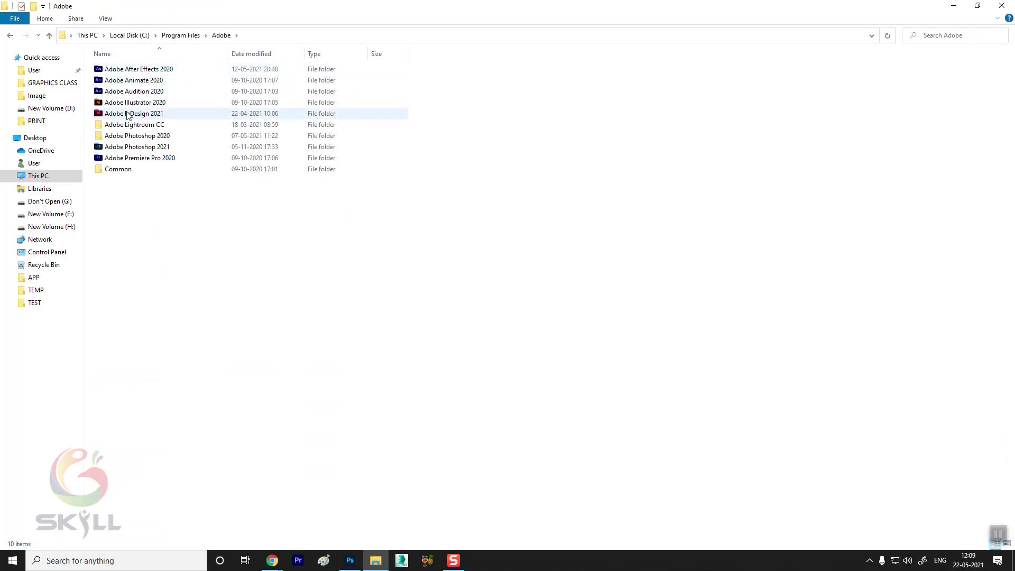
pyautogui.doubleClick(150, 148)
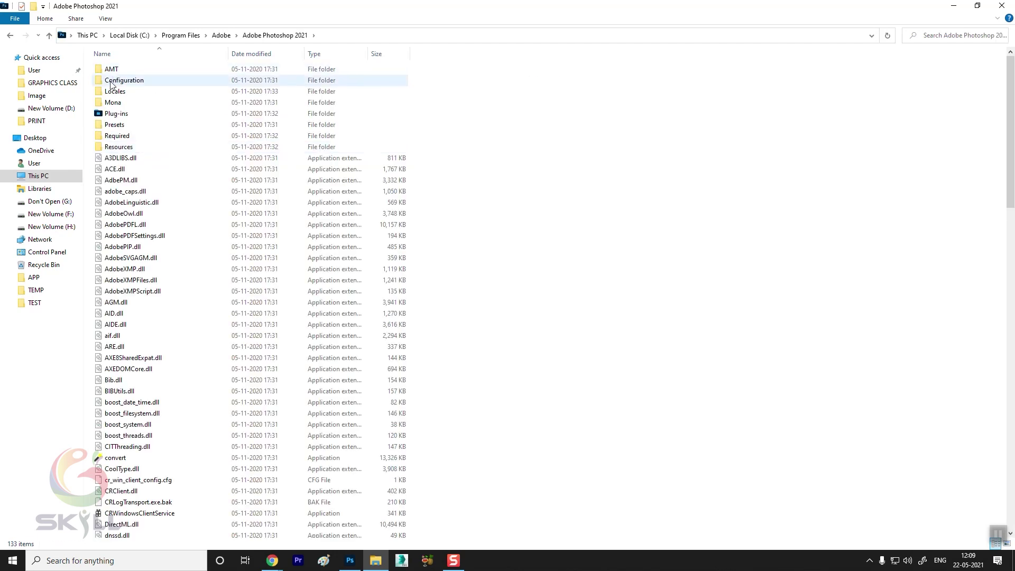
pyautogui.doubleClick(117, 125)
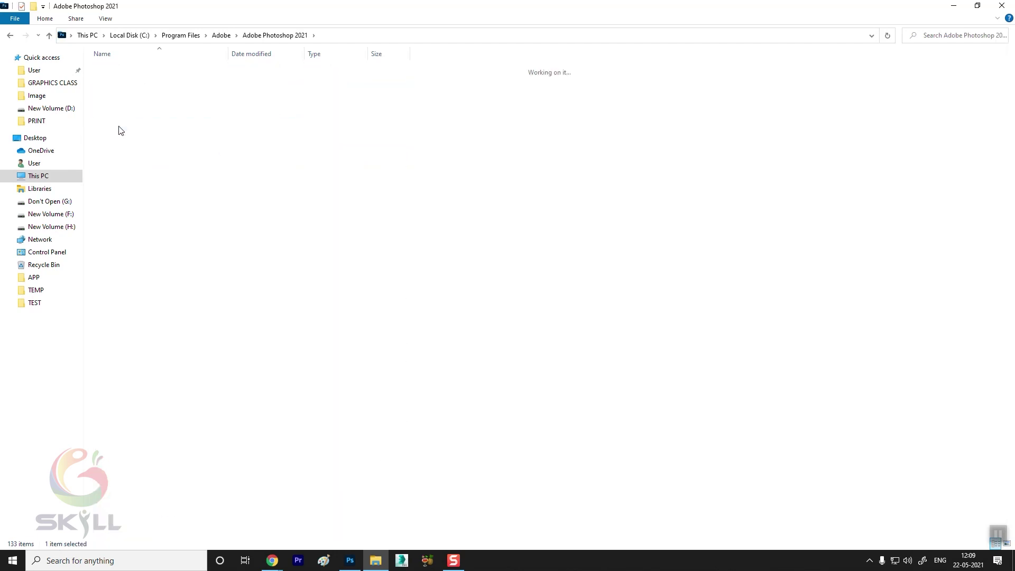
pyautogui.doubleClick(121, 114)
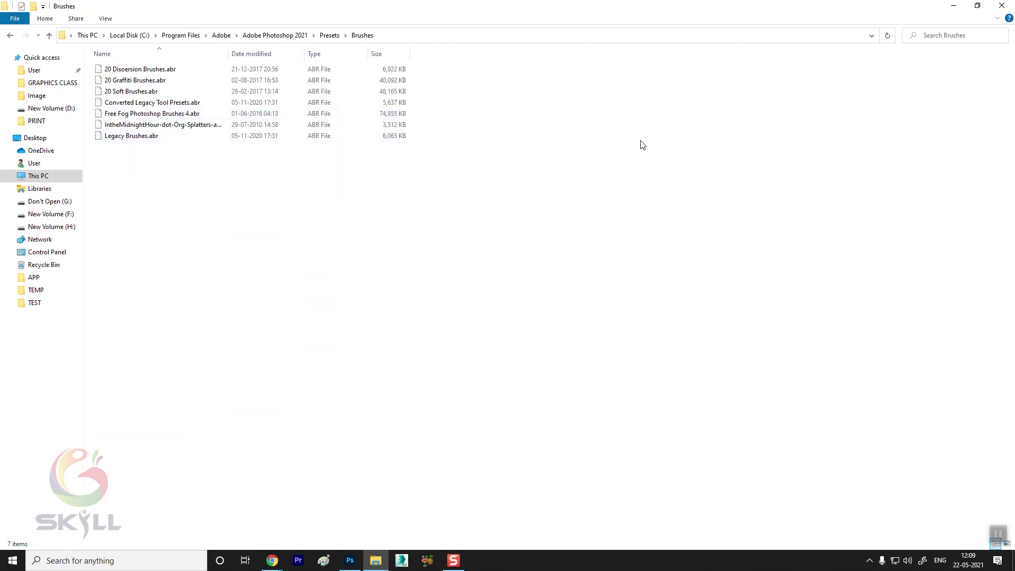
# Step: Paste the .abr file into Brushes with administrator permission, then select the folder path
pyautogui.rightClick(626, 132)
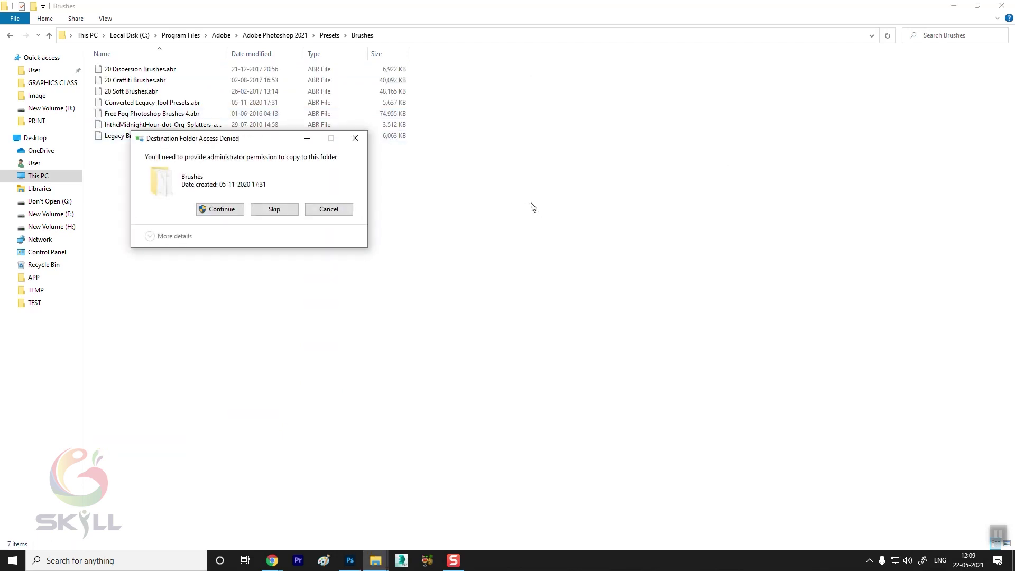
pyautogui.click(220, 212)
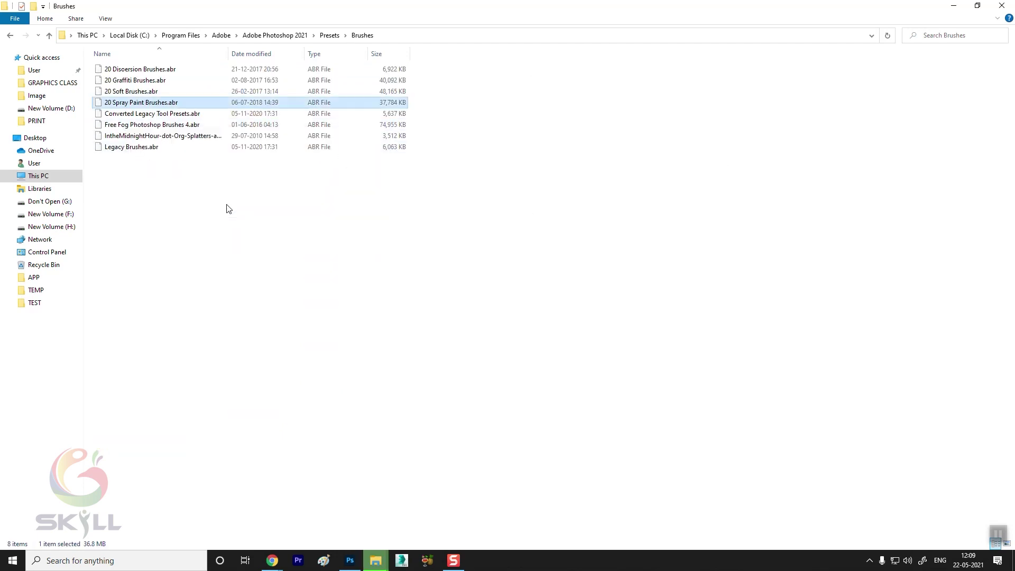
pyautogui.click(487, 37)
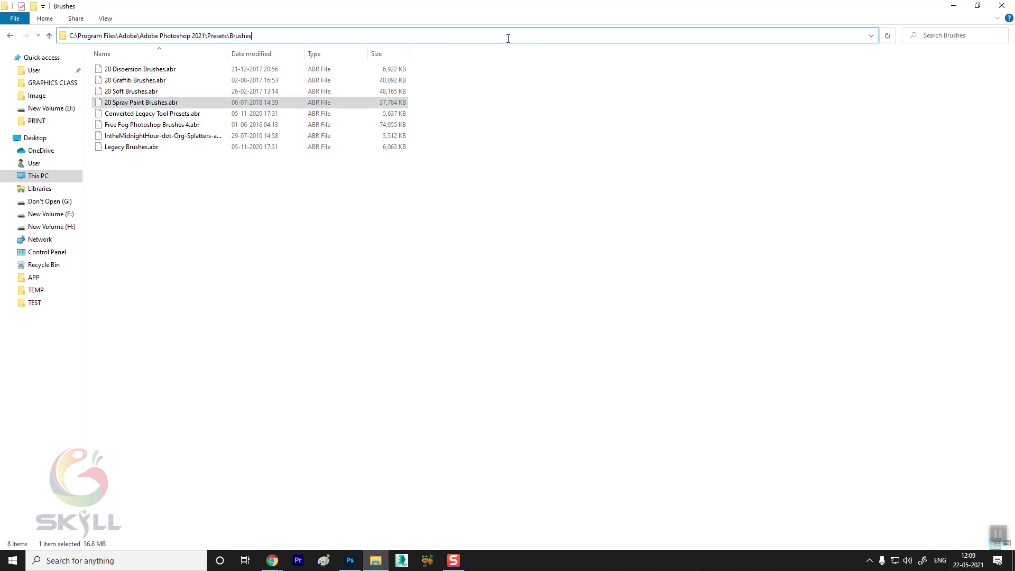
pyautogui.hotkey('shift', 'Home')
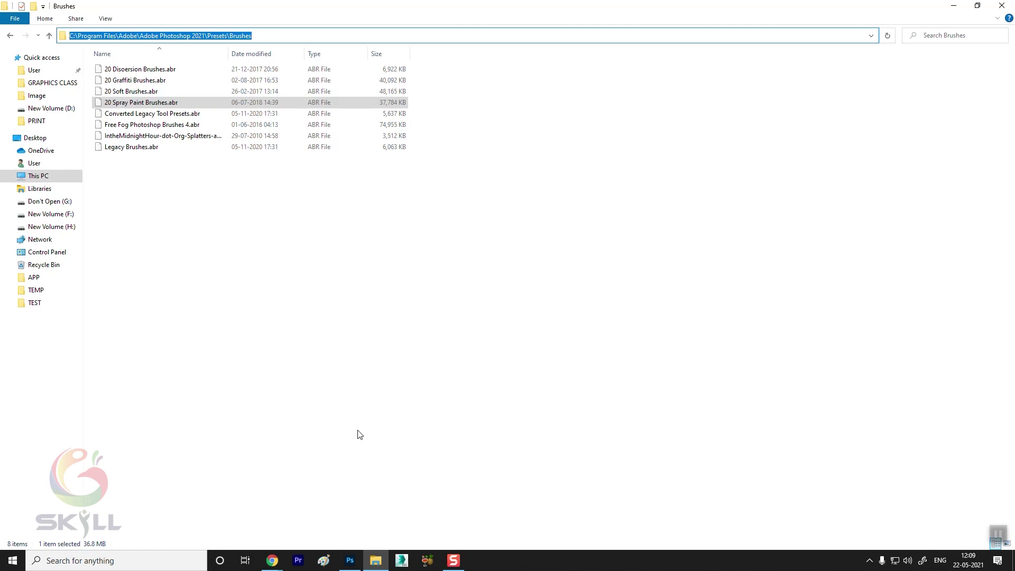
# Step: Back on the Brusheezy tab, reveal the downloaded 20_Spray_Paint_PS_Brushes_abr zip in its D: folder
pyautogui.click(272, 560)
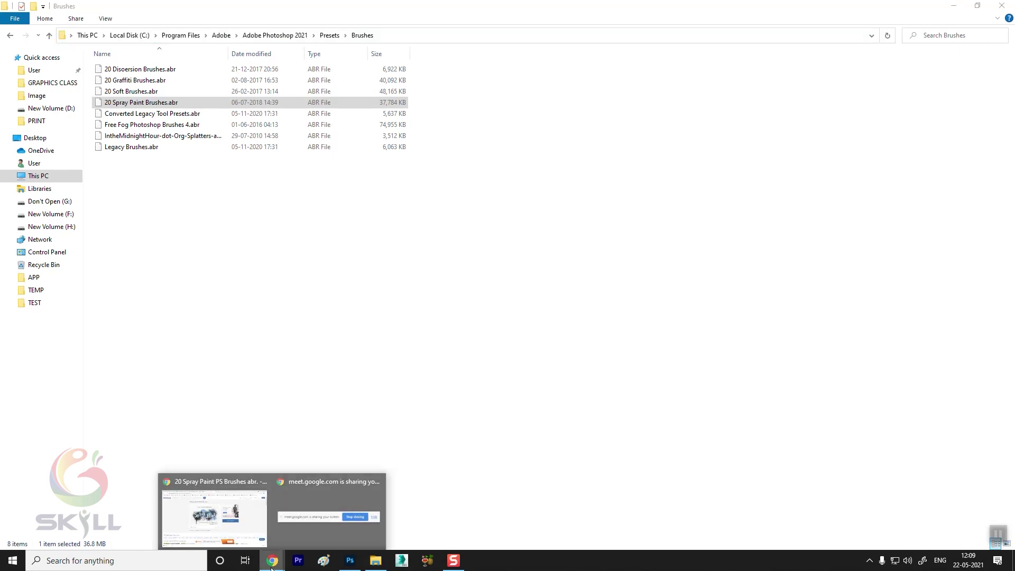
pyautogui.click(241, 526)
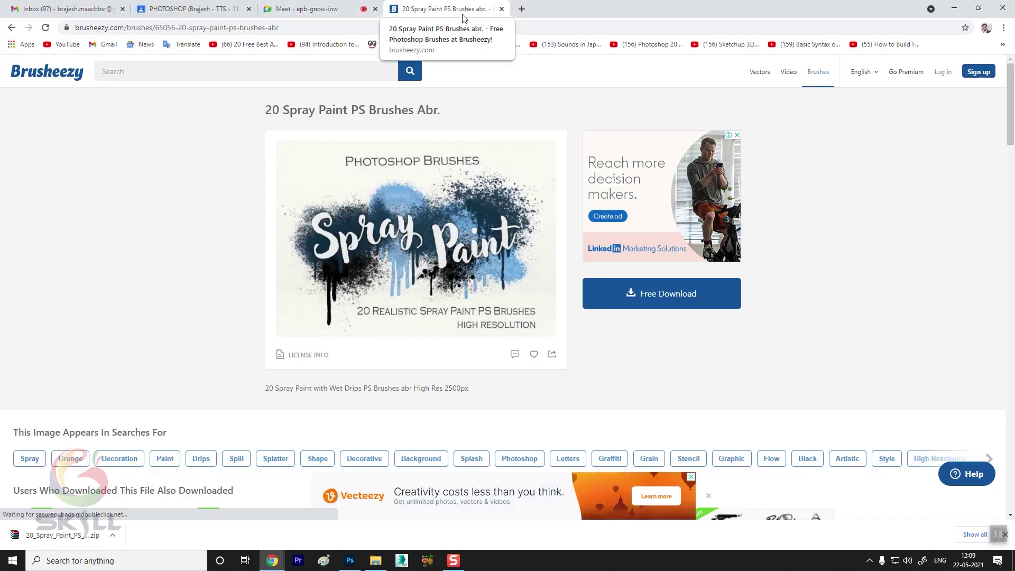
pyautogui.click(93, 26)
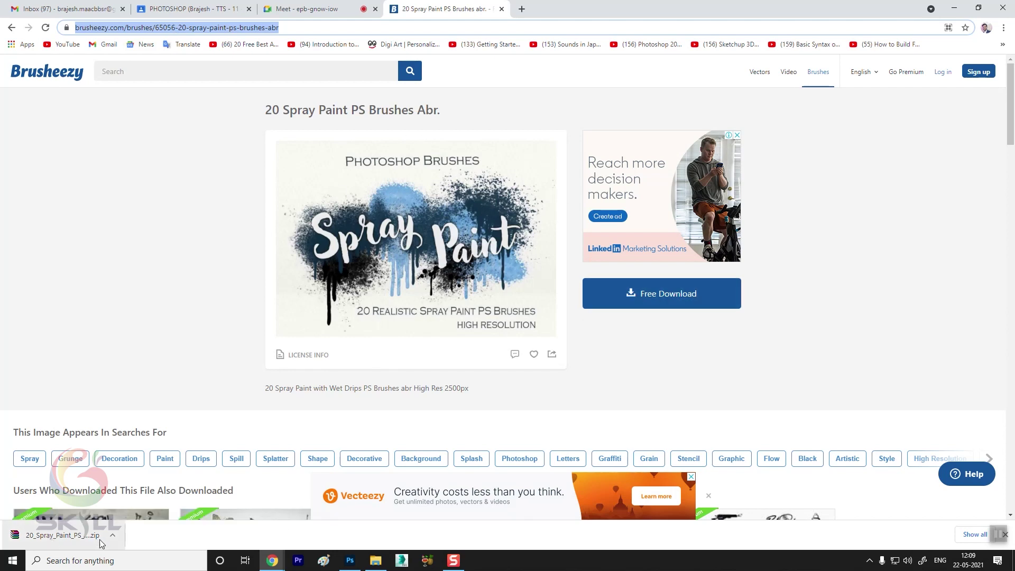
pyautogui.click(375, 561)
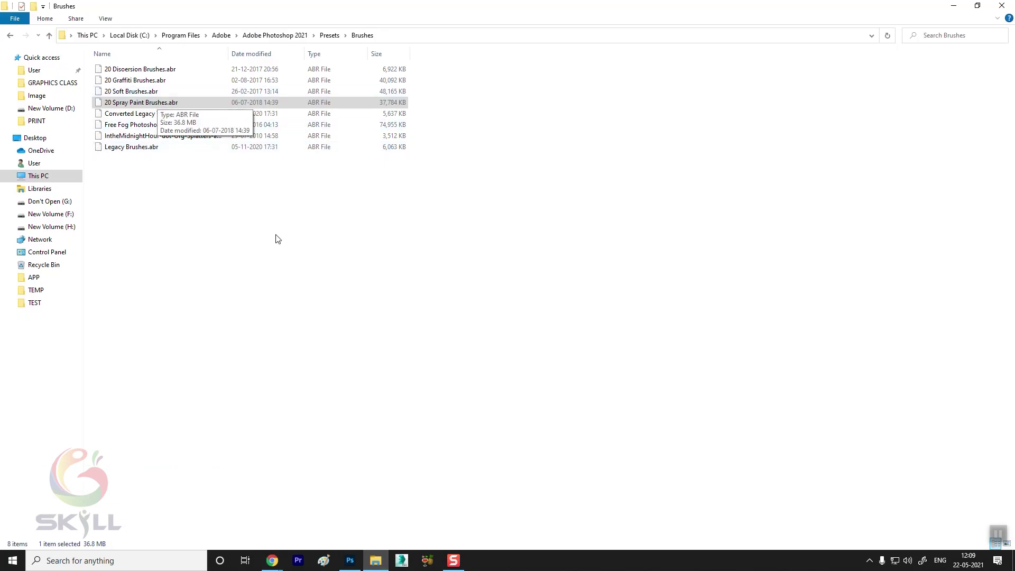
pyautogui.click(375, 561)
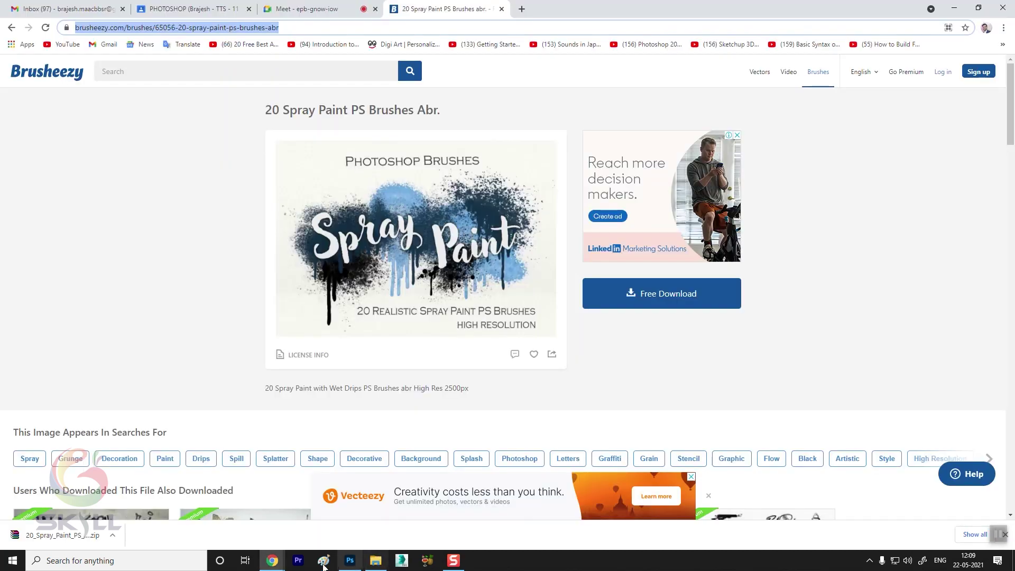
pyautogui.rightClick(76, 537)
pyautogui.click(91, 511)
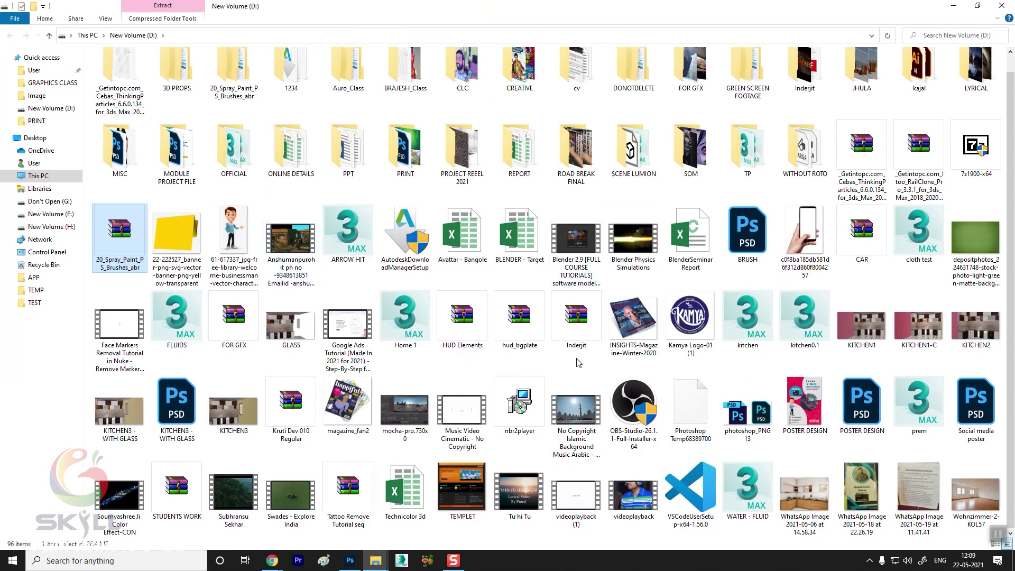
# Step: Copy 20 Spray Paint Brushes.abr from the extracted spray paint brushes folder
pyautogui.scroll(1, 741, 326)
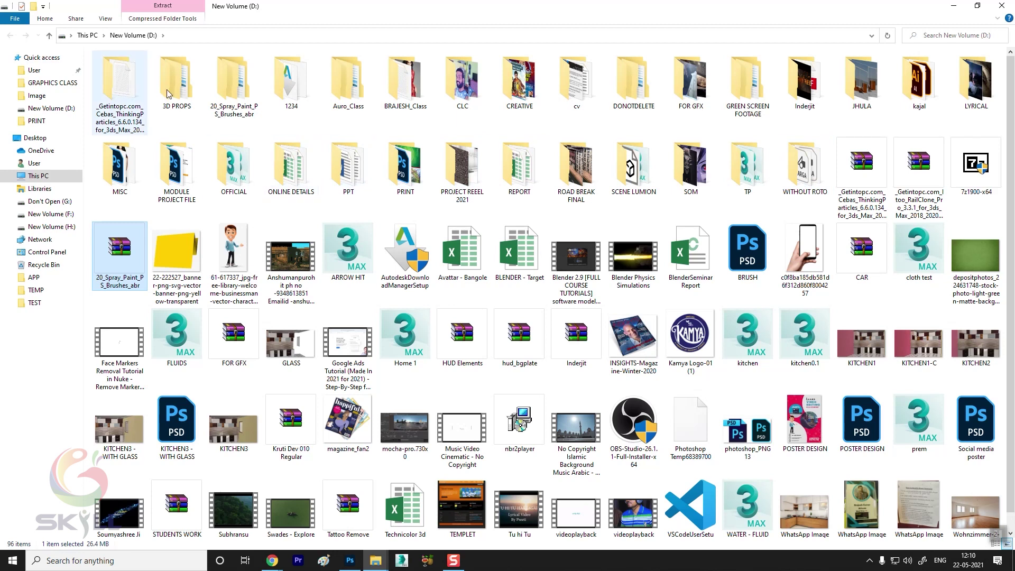
pyautogui.doubleClick(250, 89)
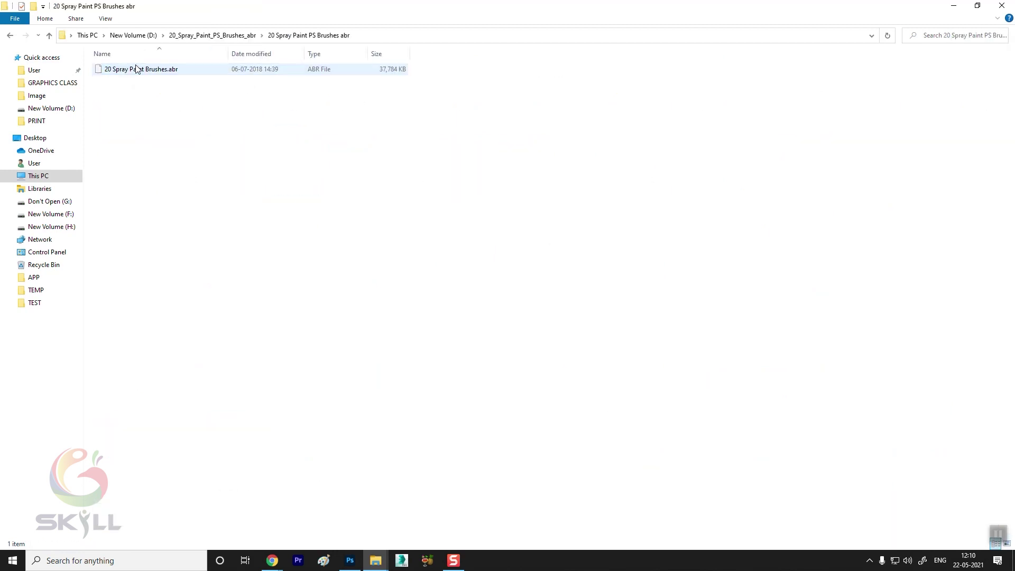
pyautogui.click(136, 69)
pyautogui.rightClick(136, 70)
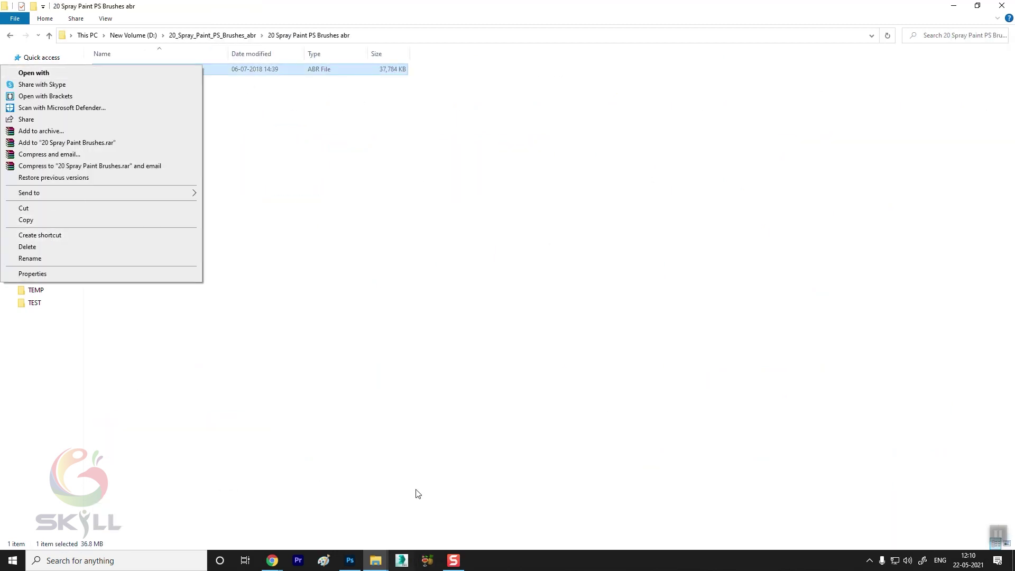
pyautogui.click(376, 560)
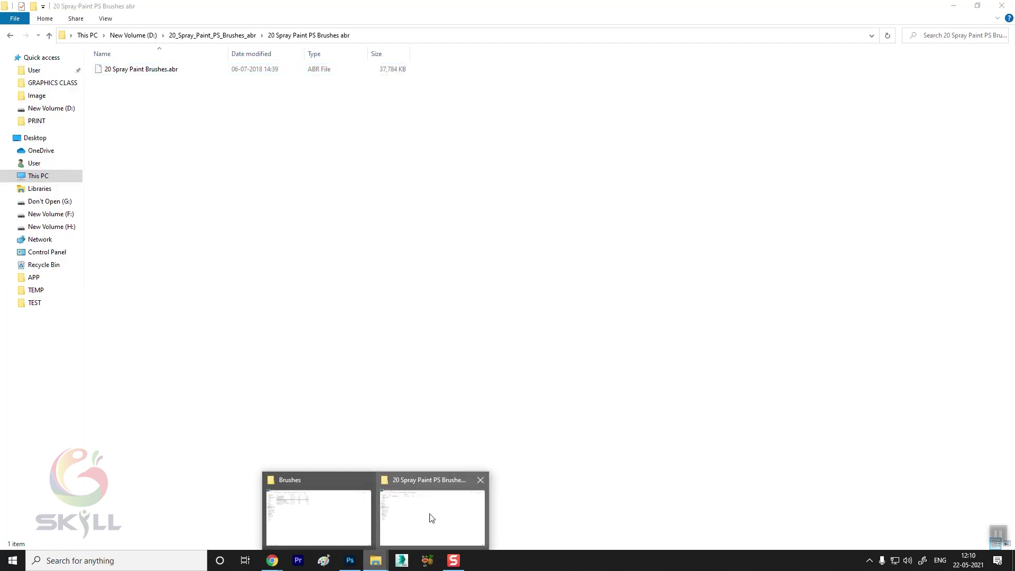
# Step: Navigate to C:\Program Files\Adobe\Adobe Photoshop 2021\Presets\Brushes
pyautogui.click(319, 522)
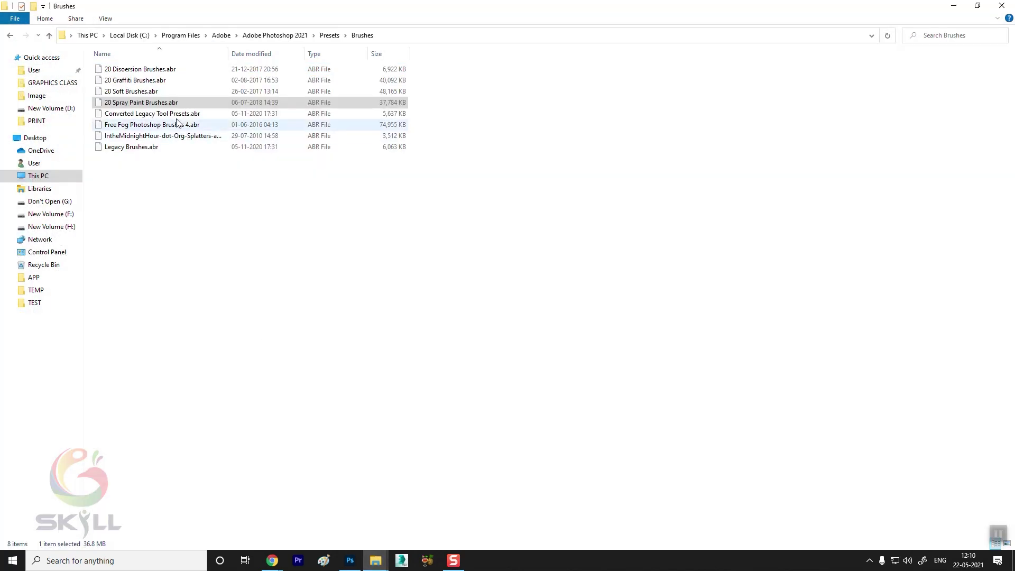
pyautogui.click(139, 36)
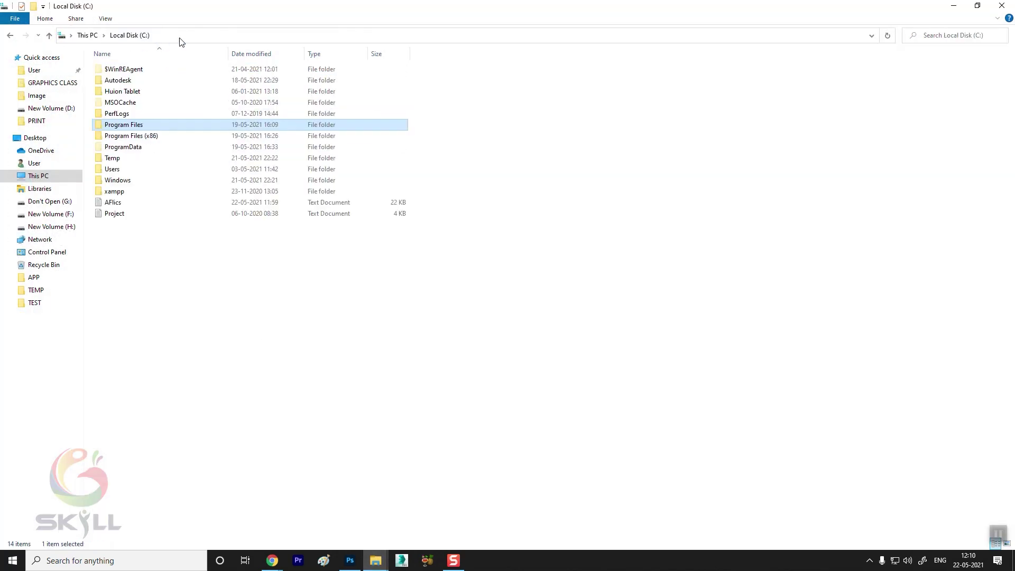
pyautogui.doubleClick(135, 127)
pyautogui.doubleClick(120, 70)
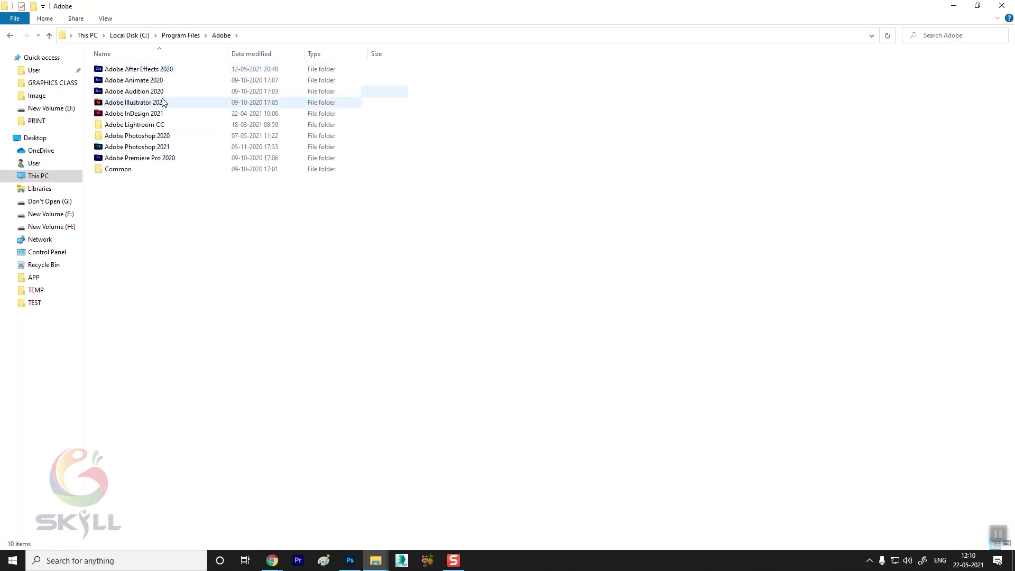
pyautogui.doubleClick(143, 148)
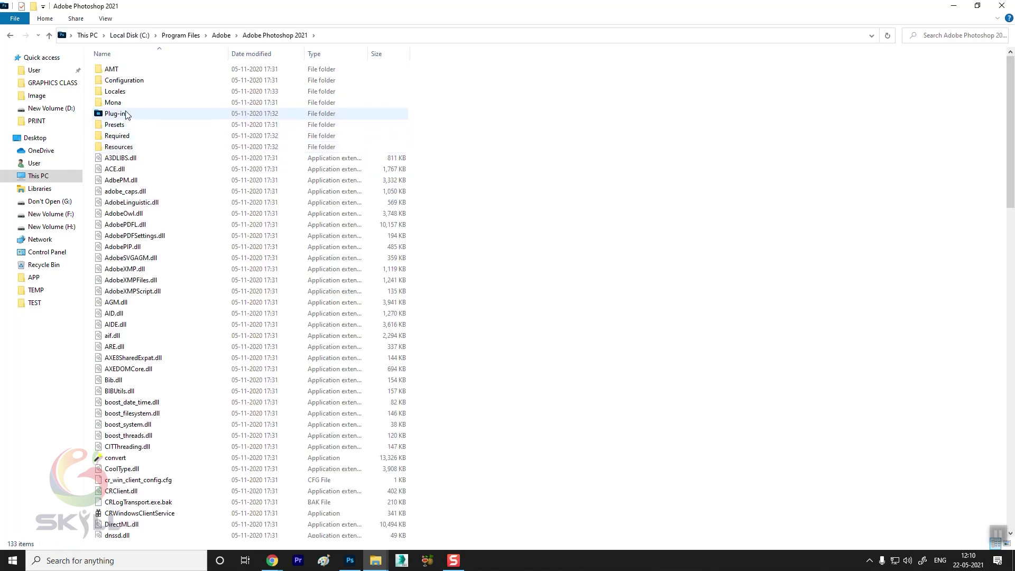
pyautogui.doubleClick(121, 127)
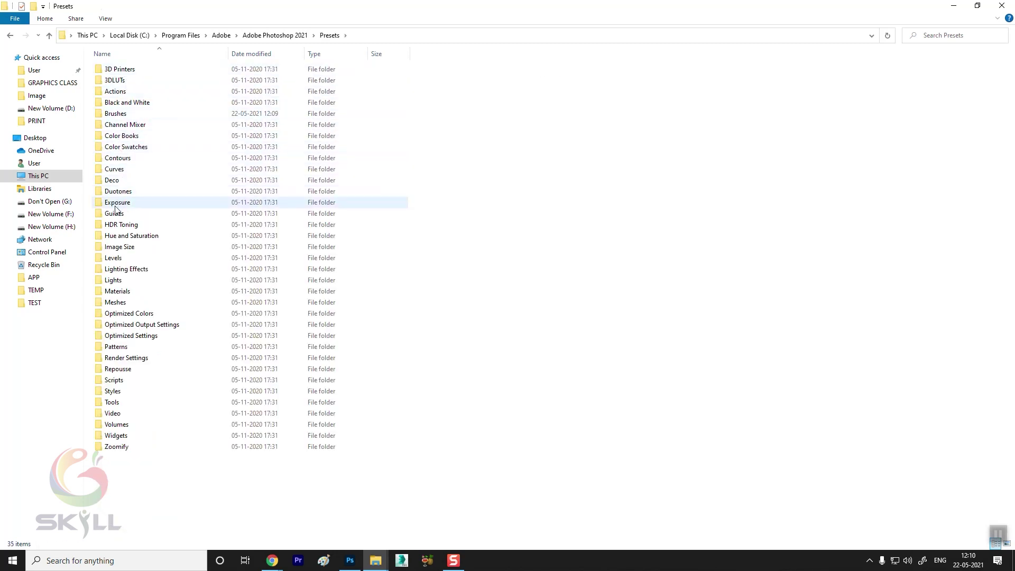
pyautogui.click(116, 113)
pyautogui.doubleClick(117, 113)
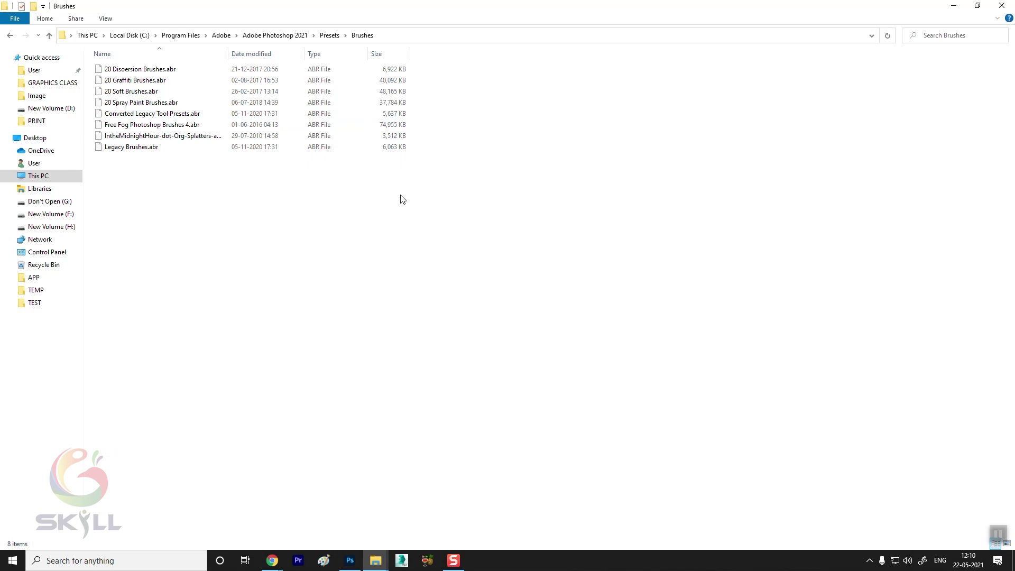
# Step: Paste the brush file there, replacing the existing copy with administrator permission
pyautogui.rightClick(681, 189)
pyautogui.click(593, 258)
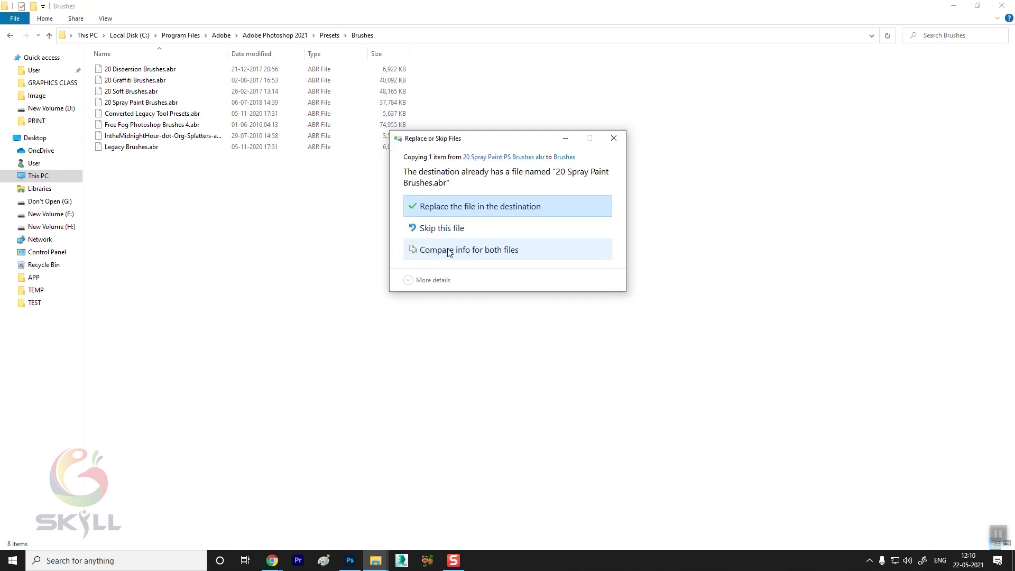
pyautogui.click(451, 207)
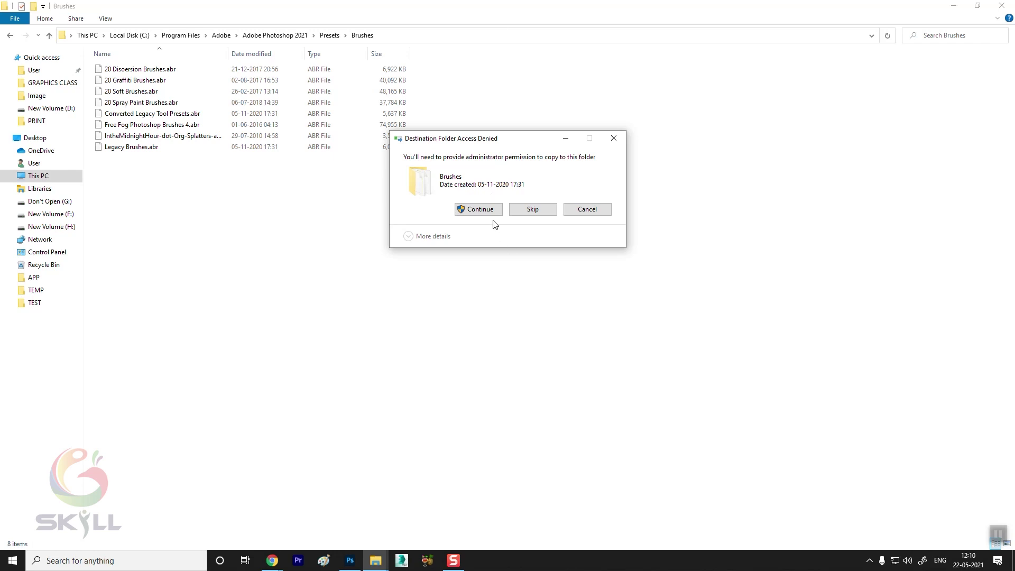
pyautogui.click(487, 211)
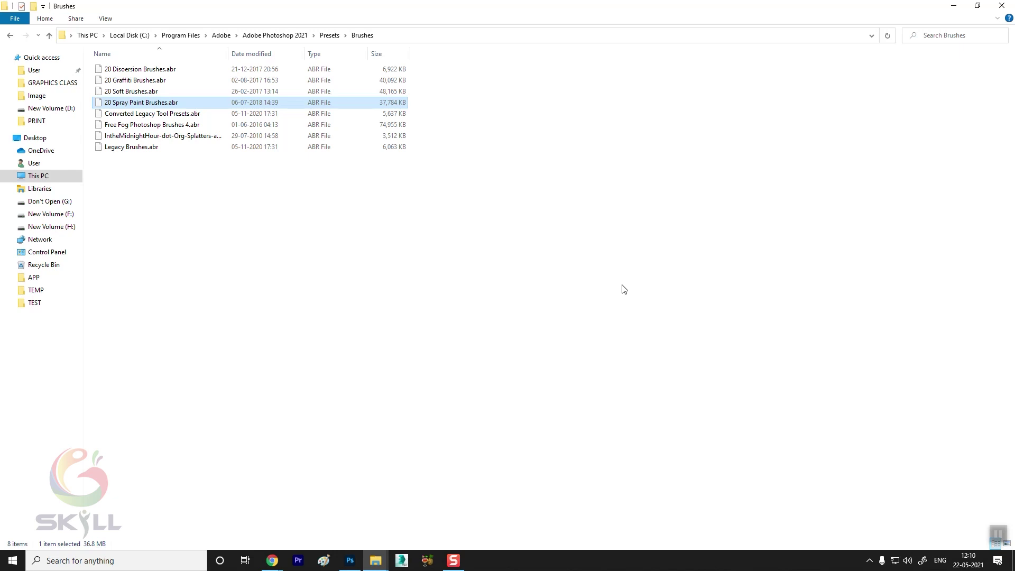
# Step: Quit Photoshop without saving the document and relaunch it to load the new brushes
pyautogui.click(349, 560)
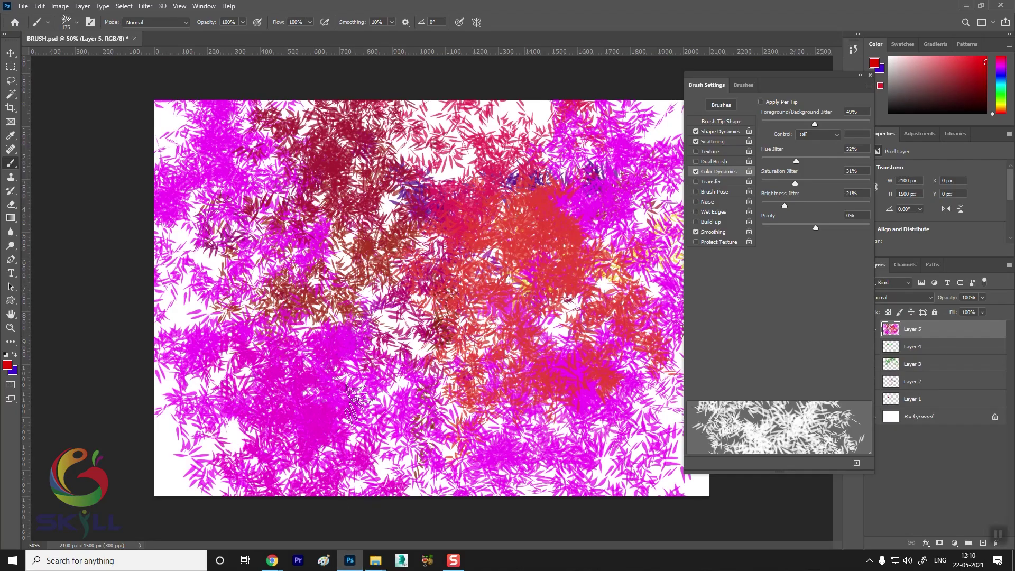
pyautogui.click(11, 54)
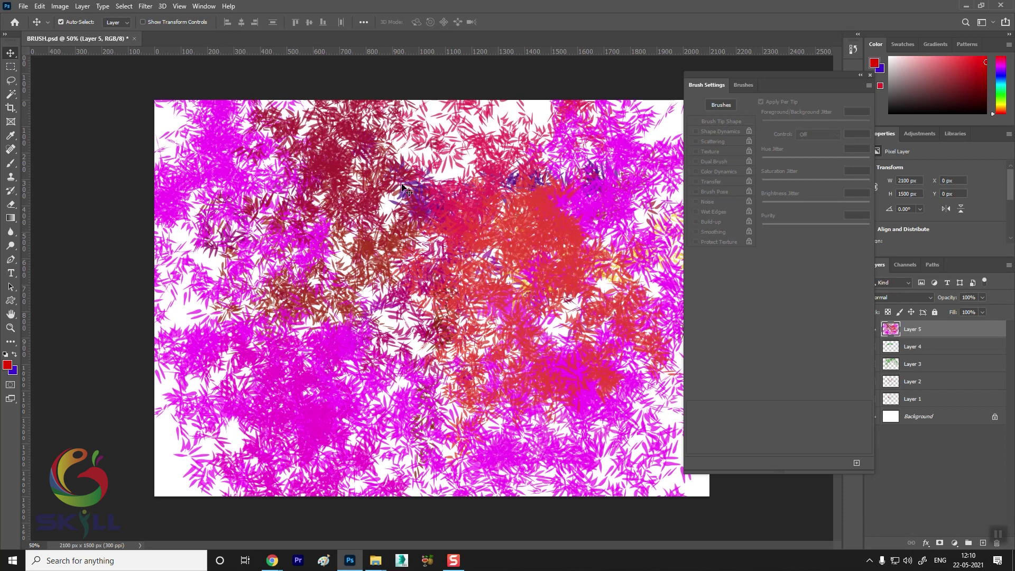
pyautogui.click(1004, 5)
pyautogui.click(503, 209)
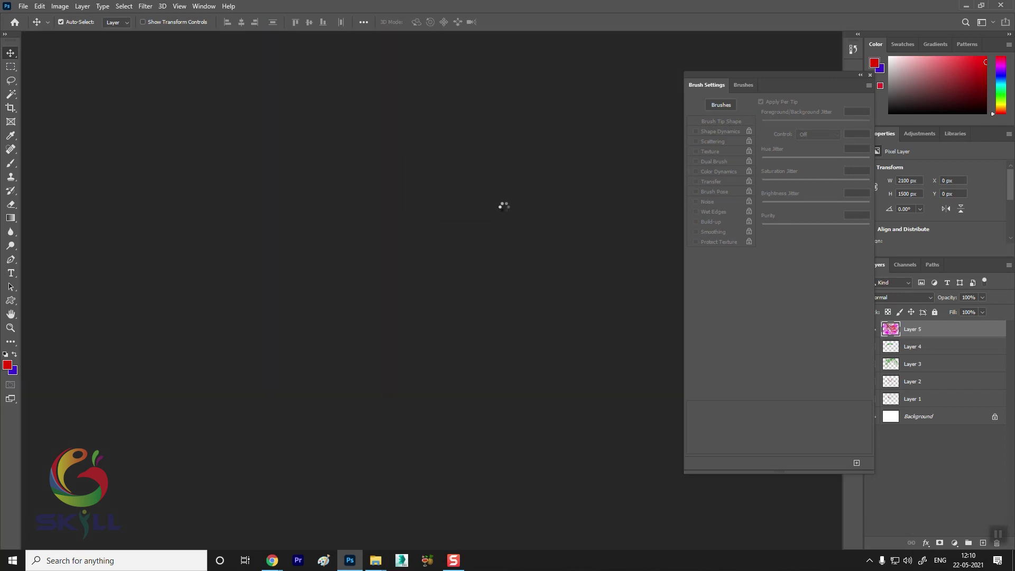
pyautogui.click(497, 222)
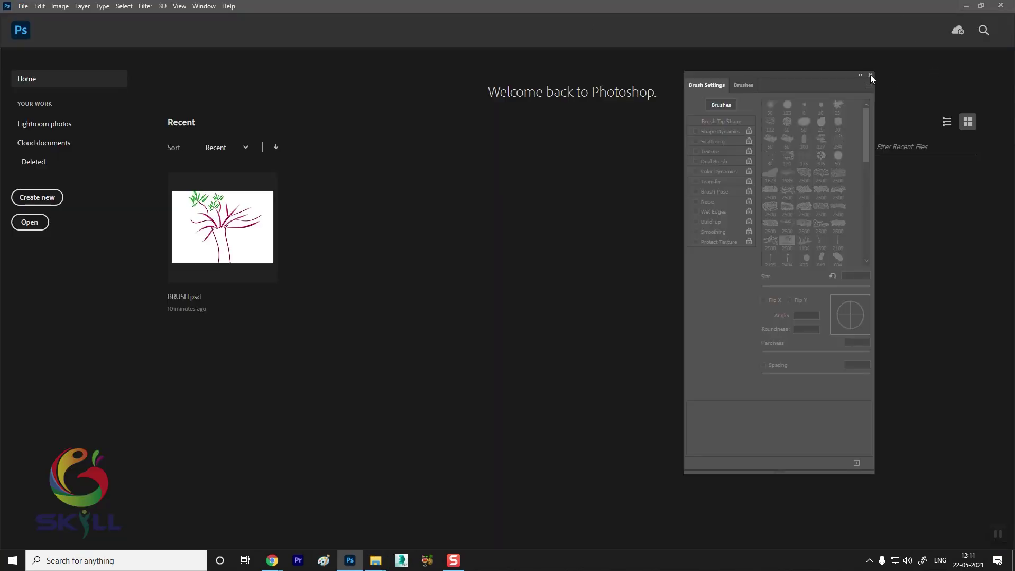
# Step: Reopen BRUSH.psd from recent files and hide the tree drawing layers
pyautogui.click(871, 76)
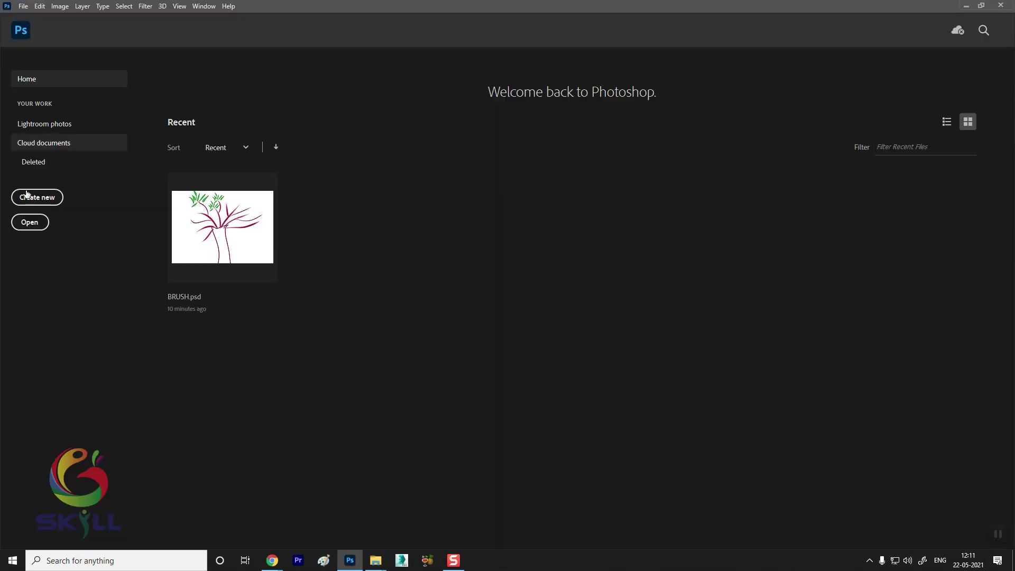
pyautogui.click(259, 235)
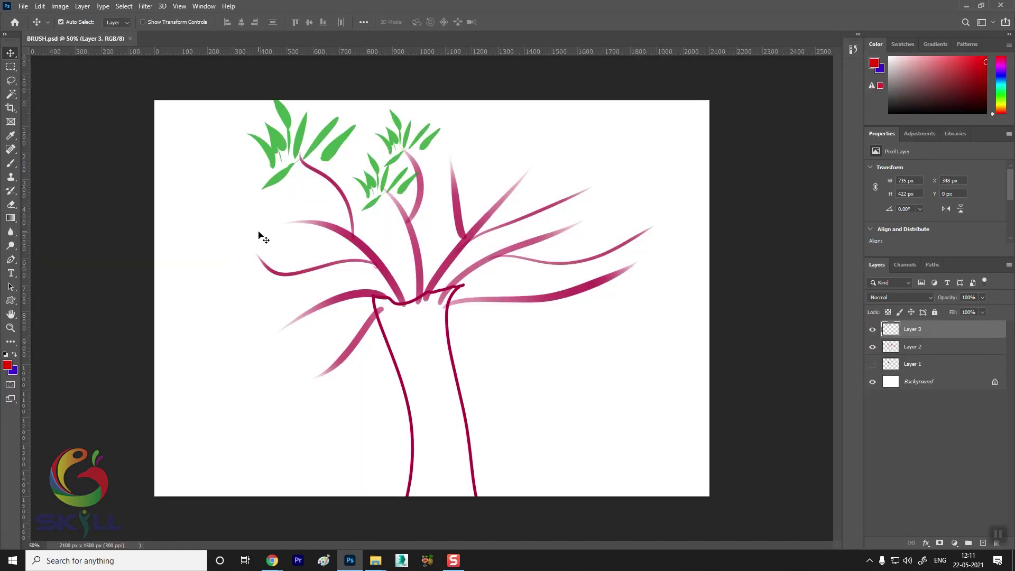
pyautogui.moveTo(872, 328); pyautogui.dragTo(872, 347)
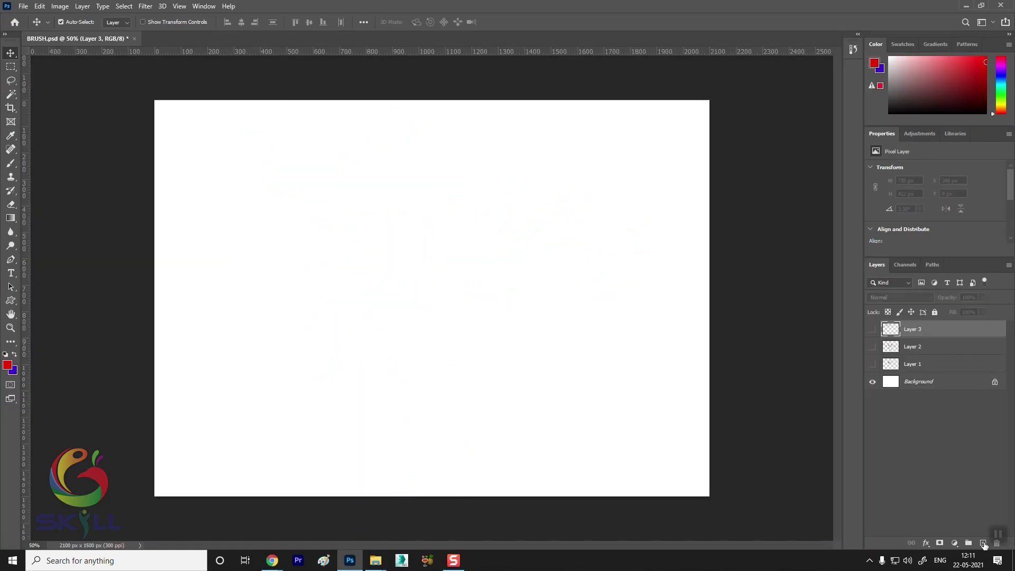
# Step: Add an empty Layer 4, select the Brush tool, and restore the 20 Spray Paint Brushes set
pyautogui.click(983, 543)
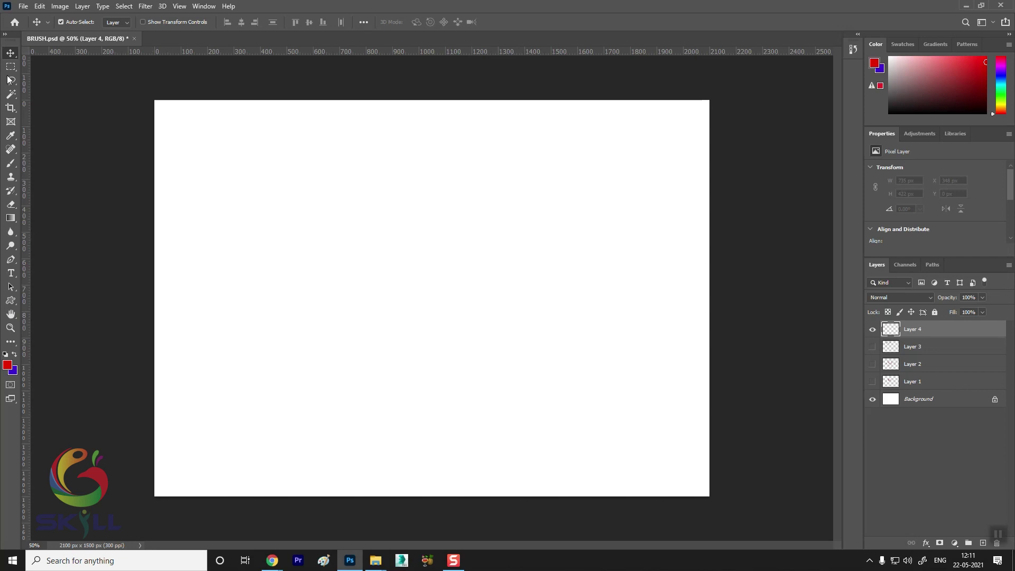
pyautogui.click(10, 163)
pyautogui.click(76, 22)
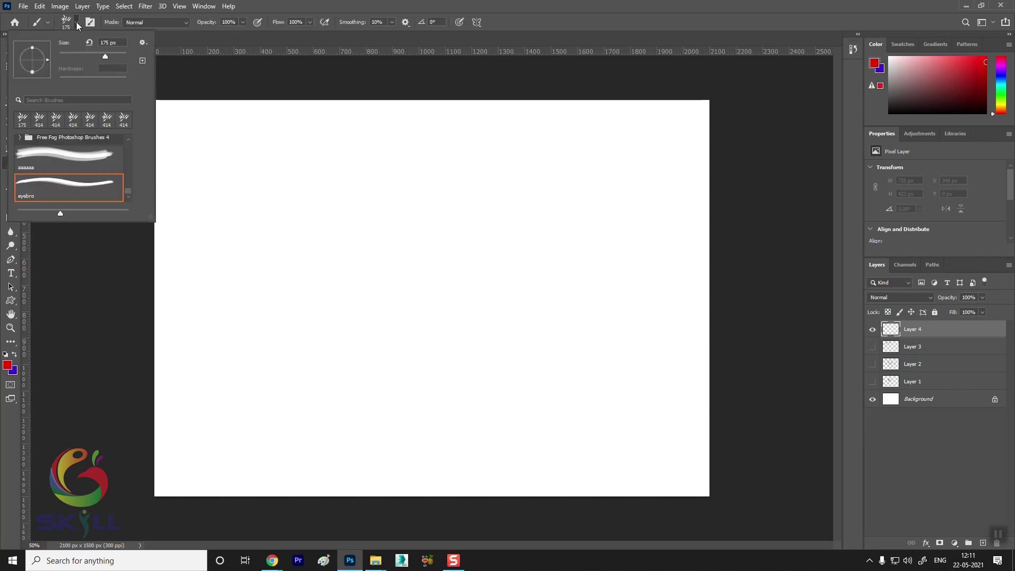
pyautogui.click(142, 43)
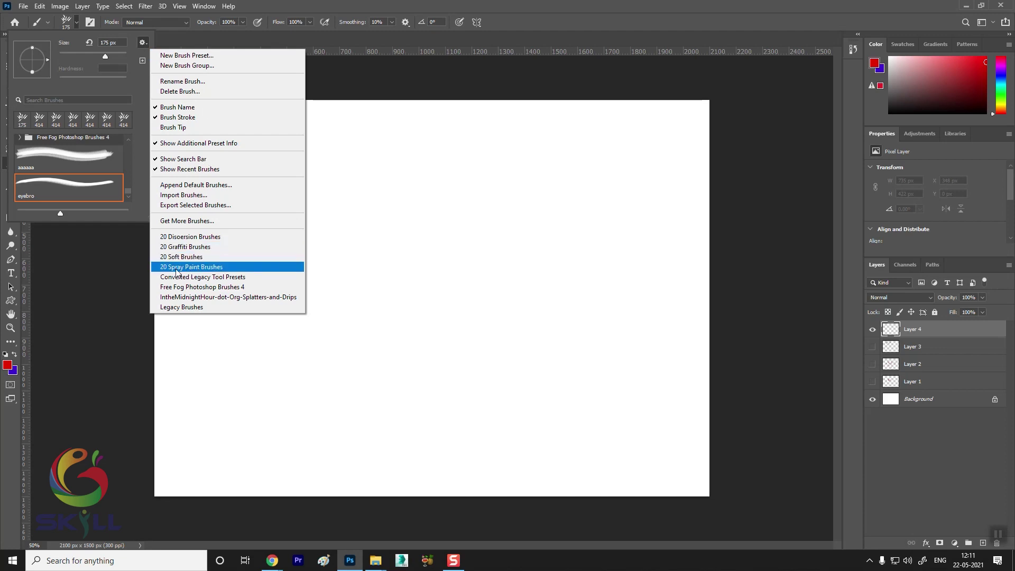
pyautogui.click(208, 268)
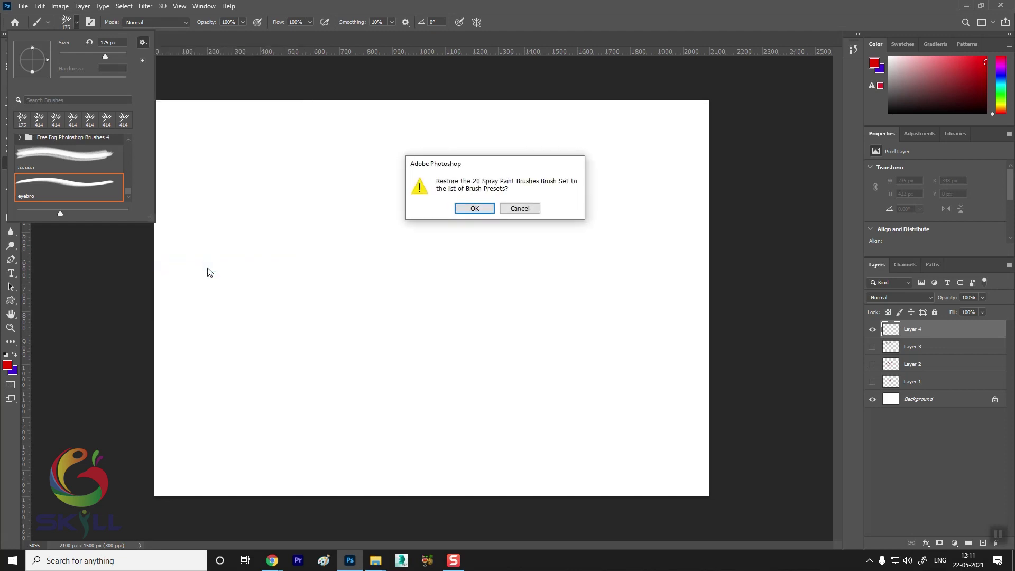
pyautogui.click(459, 211)
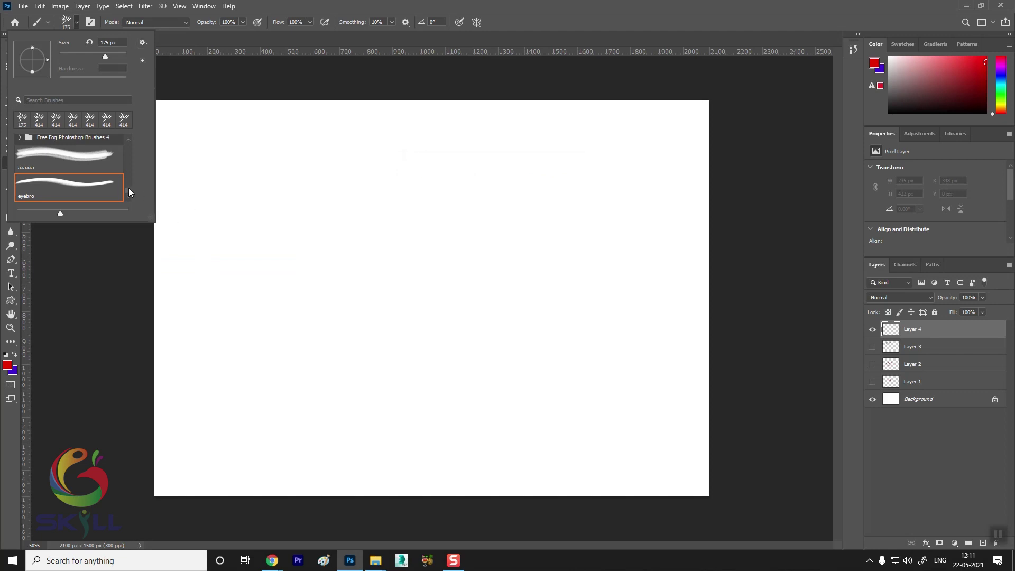
# Step: Enlarge the brush panel and expand the 20 Spray Paint Brushes folder to show Spray Paint 1–20
pyautogui.scroll(-1, 127, 171)
pyautogui.scroll(-1, 59, 172)
pyautogui.scroll(-1, 57, 173)
pyautogui.scroll(-2, 57, 173)
pyautogui.scroll(1, 57, 173)
pyautogui.scroll(1, 58, 172)
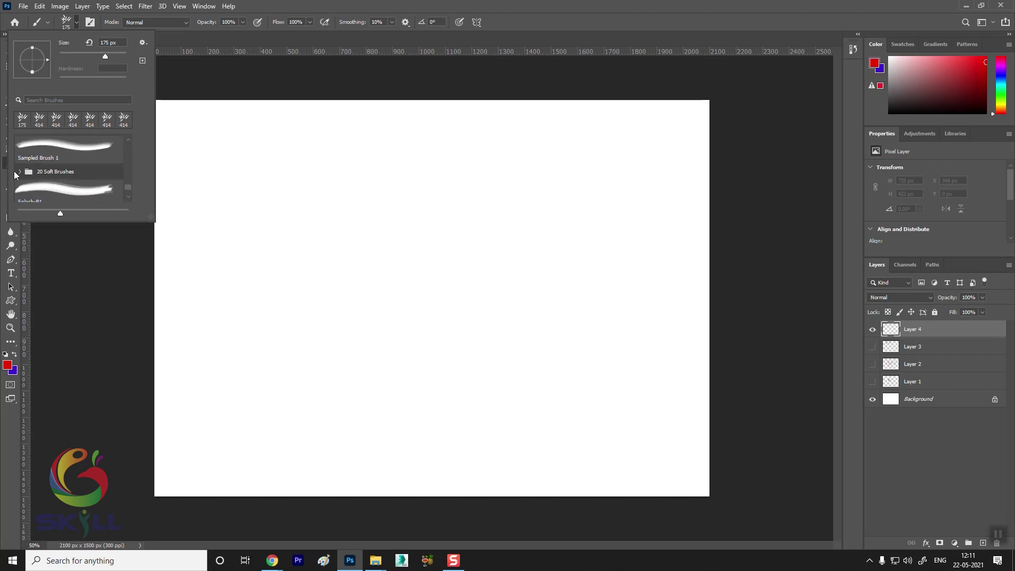
pyautogui.scroll(1, 72, 177)
pyautogui.scroll(1, 74, 177)
pyautogui.scroll(1, 75, 175)
pyautogui.scroll(2, 76, 174)
pyautogui.scroll(2, 77, 174)
pyautogui.scroll(2, 77, 174)
pyautogui.scroll(2, 77, 175)
pyautogui.scroll(2, 77, 175)
pyautogui.scroll(2, 77, 175)
pyautogui.scroll(2, 77, 175)
pyautogui.scroll(1, 77, 174)
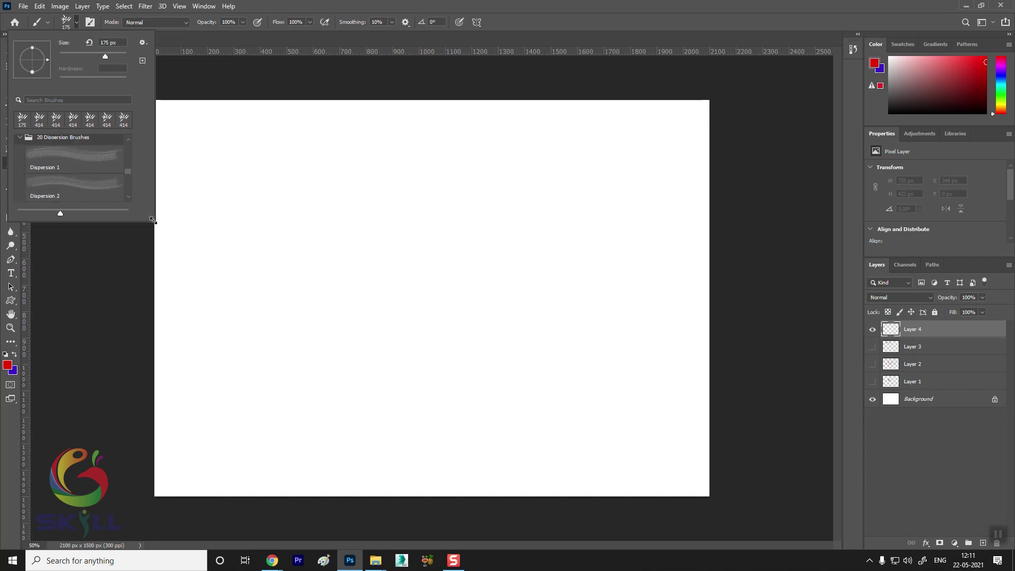
pyautogui.moveTo(155, 221); pyautogui.dragTo(315, 514)
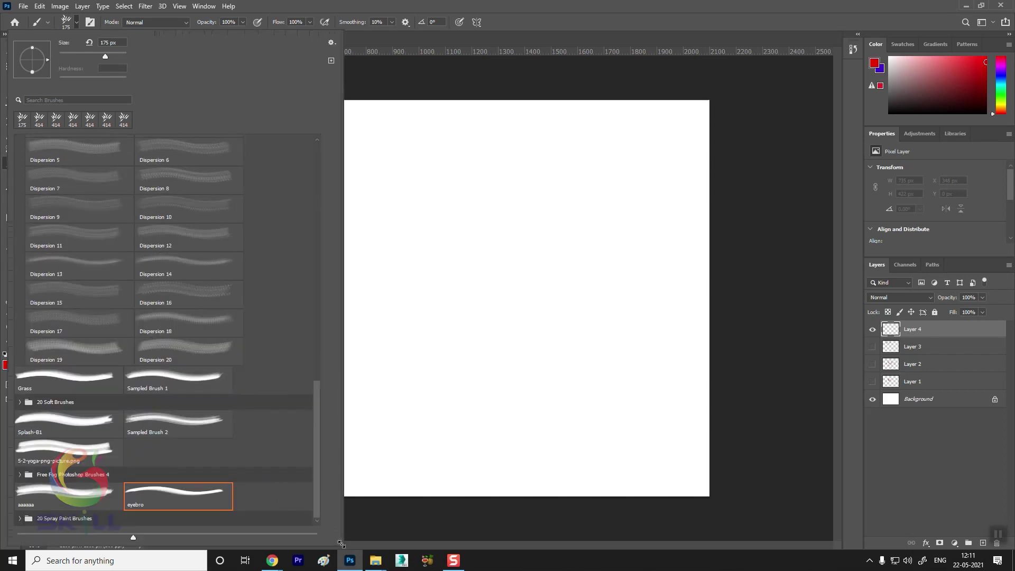
pyautogui.scroll(1, 158, 335)
pyautogui.scroll(1, 199, 344)
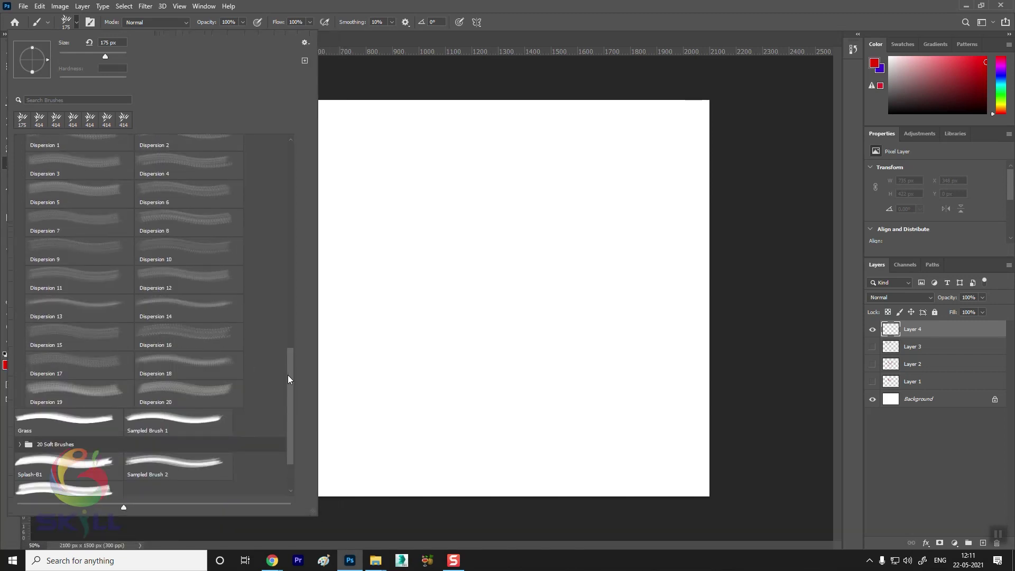
pyautogui.moveTo(286, 384)
pyautogui.mouseDown()
pyautogui.moveTo(303, 161)
pyautogui.moveTo(292, 193)
pyautogui.moveTo(302, 453)
pyautogui.mouseUp()
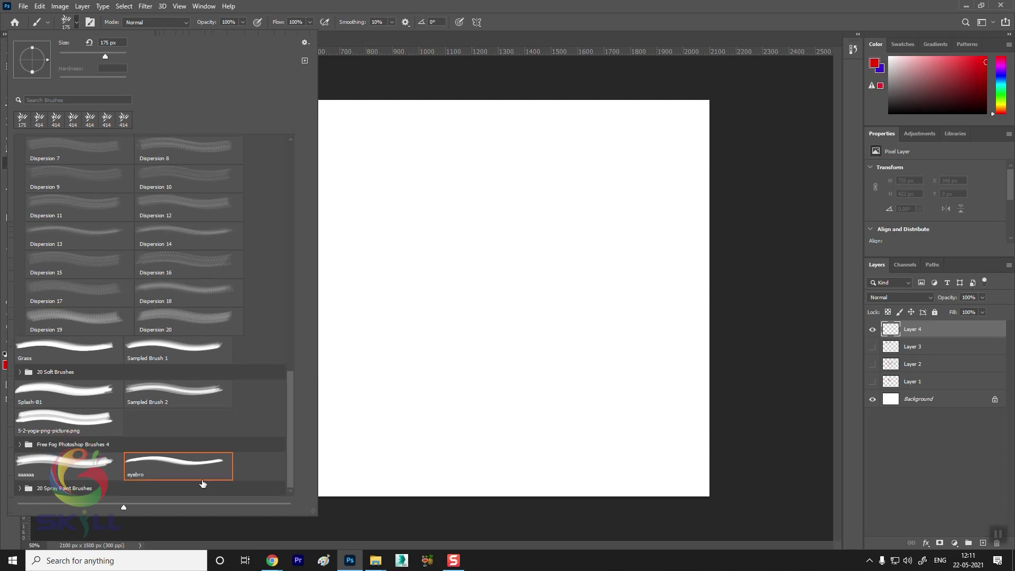
pyautogui.click(21, 490)
pyautogui.moveTo(290, 357); pyautogui.dragTo(289, 449)
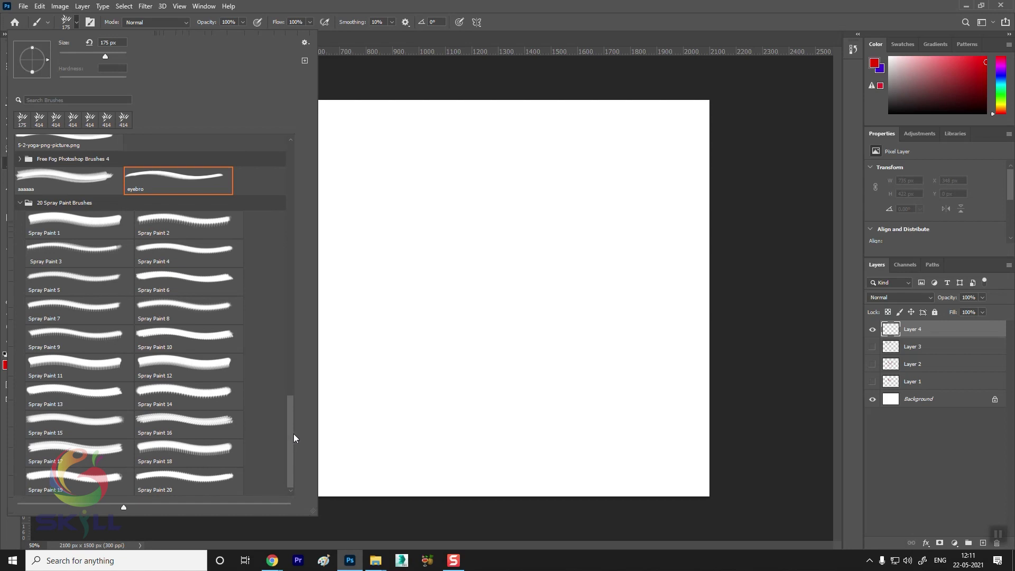
pyautogui.click(305, 42)
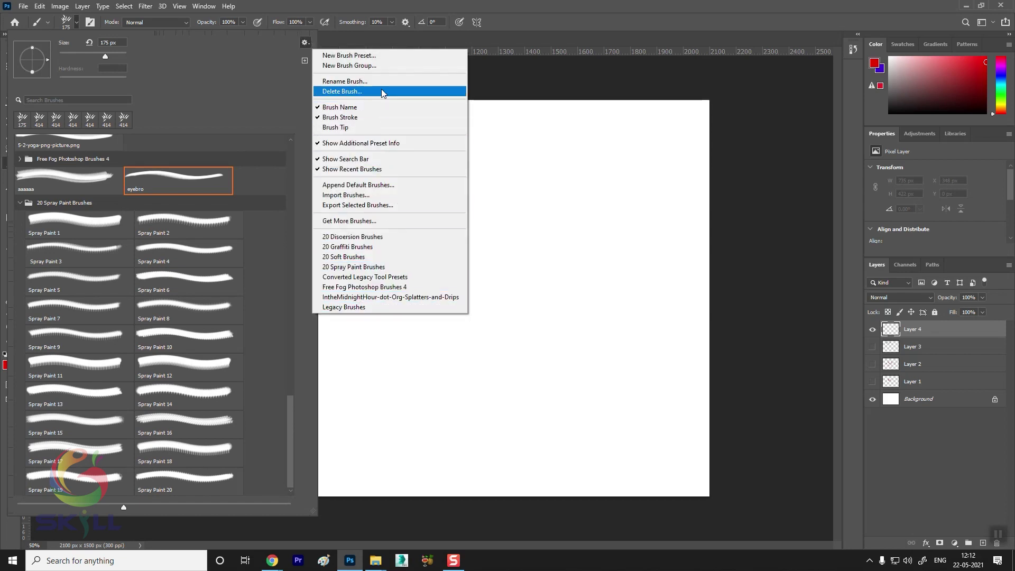
# Step: Import 20 Spray Paint Brushes.abr from D:\20_Spray_Paint_PS_Brushes_abr and close the brush picker
pyautogui.click(358, 195)
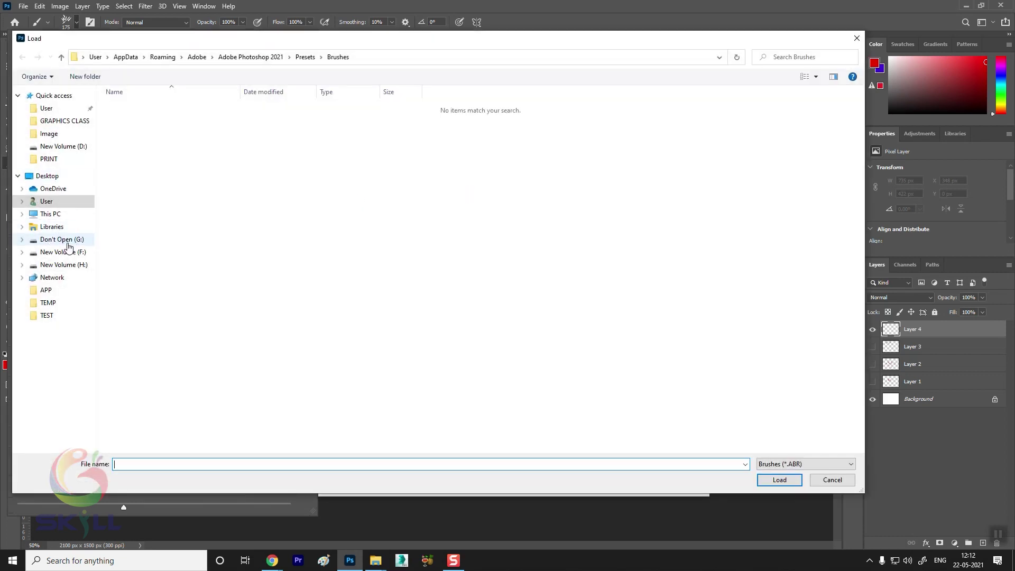
pyautogui.click(53, 214)
pyautogui.doubleClick(393, 191)
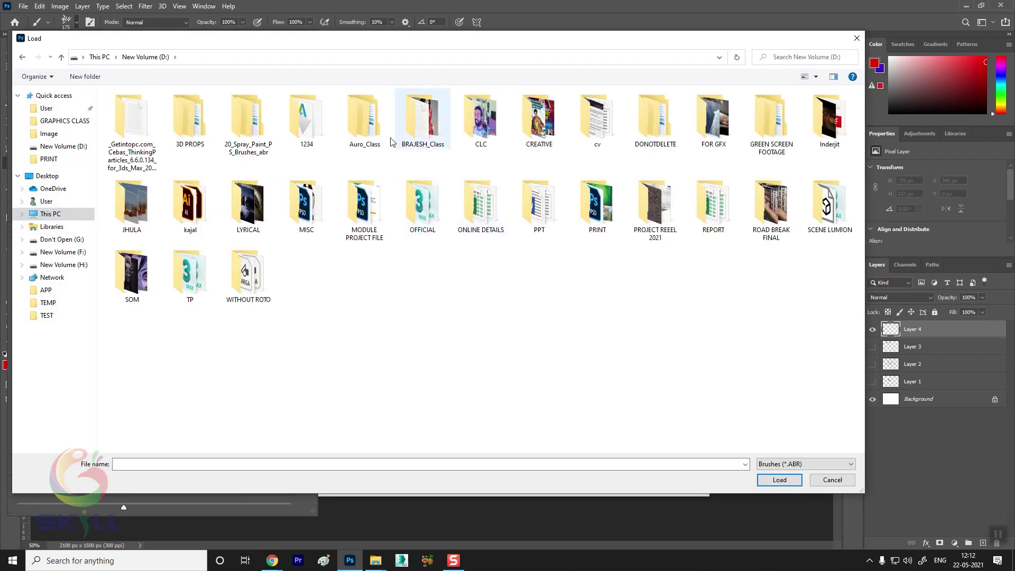
pyautogui.doubleClick(253, 141)
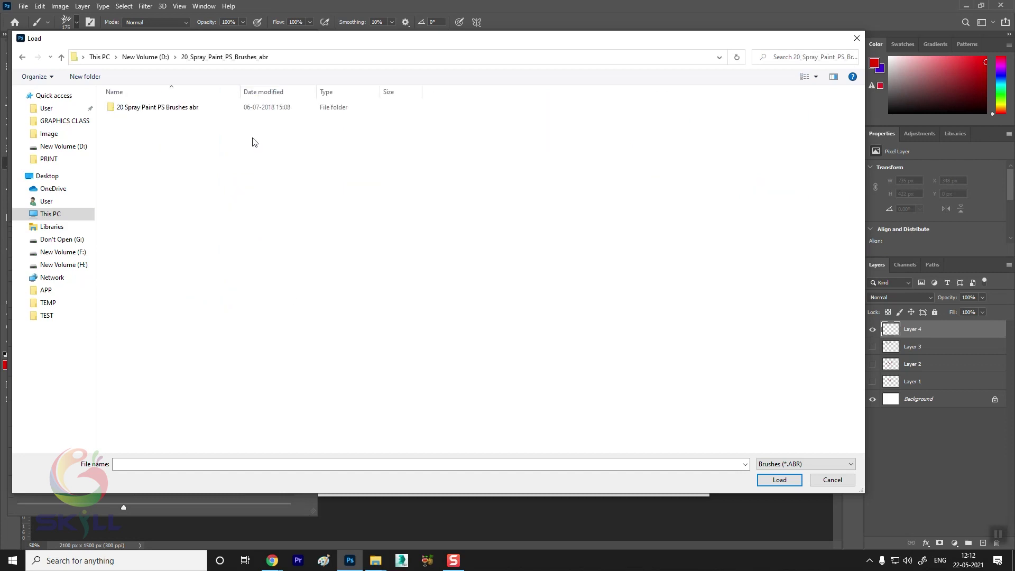
pyautogui.doubleClick(125, 107)
pyautogui.click(140, 107)
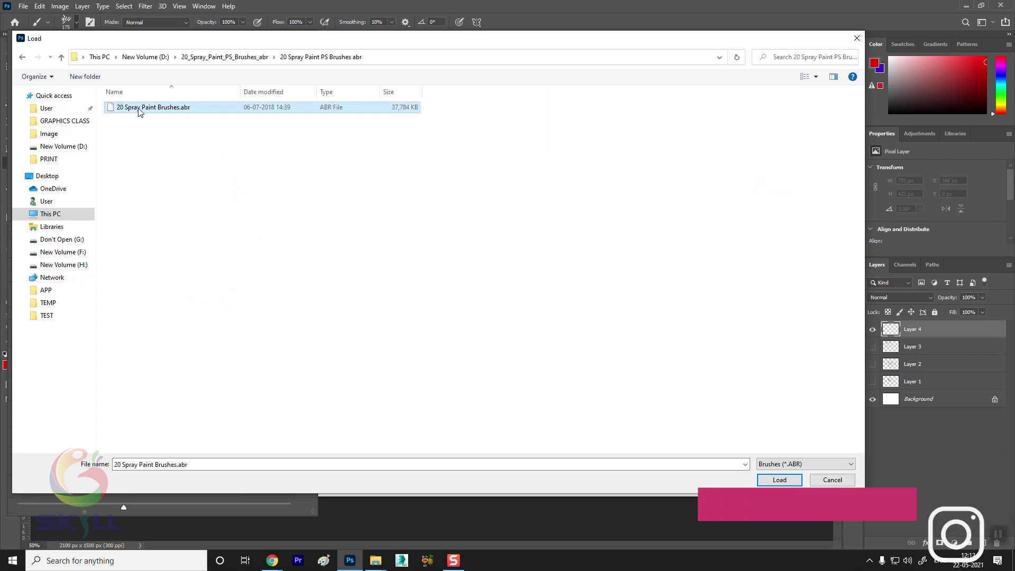
pyautogui.click(779, 479)
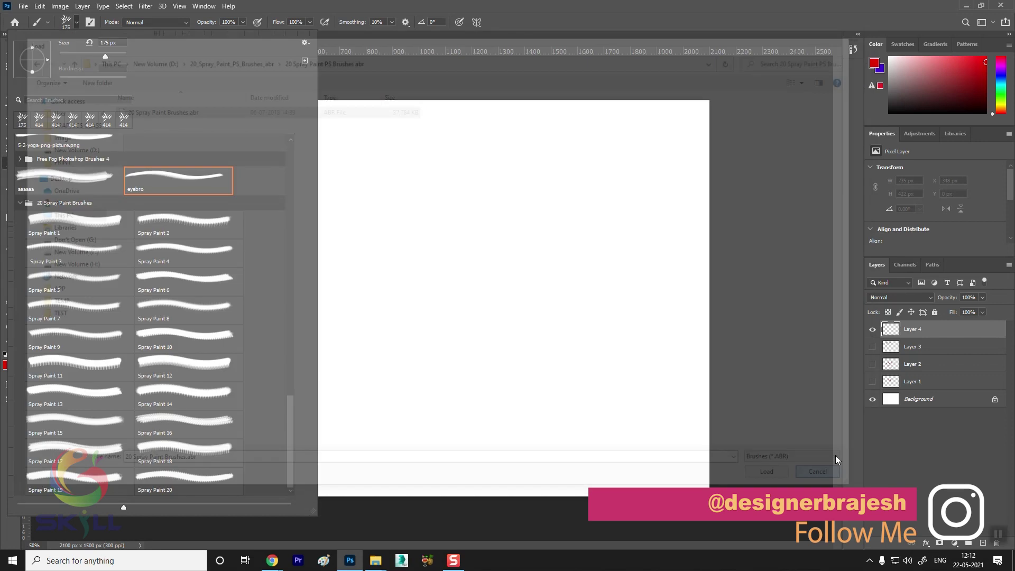
pyautogui.press('Escape')
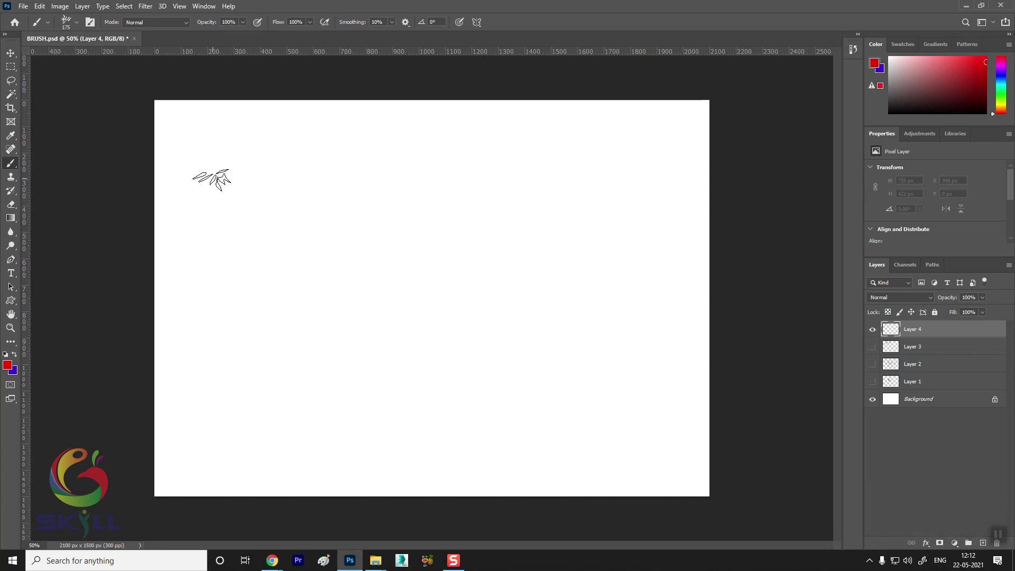
# Step: With Spray Paint 1 at about 1100 px, stamp a red drip splash at upper left
pyautogui.click(78, 22)
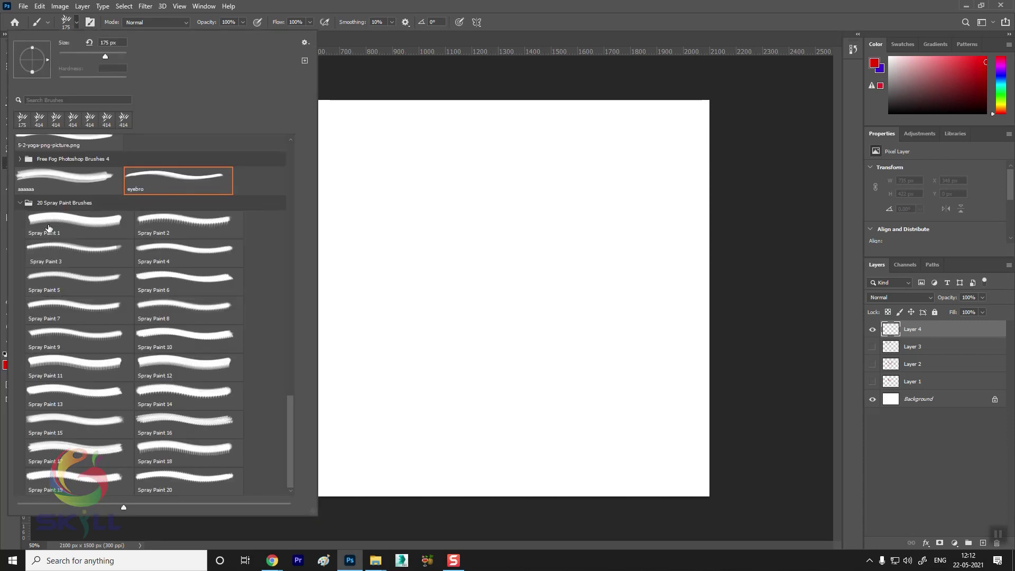
pyautogui.click(89, 226)
pyautogui.press('Return')
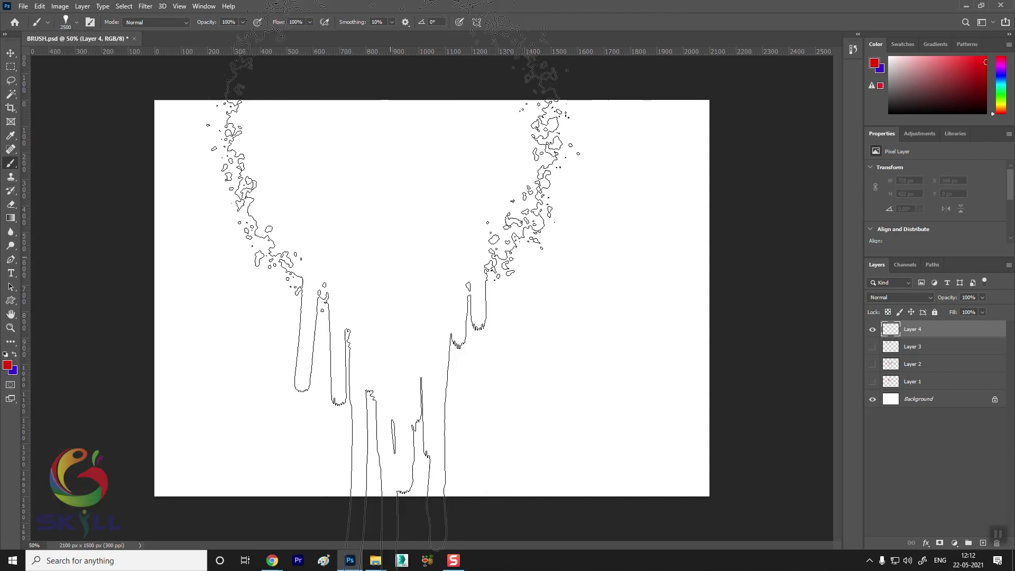
pyautogui.press('[')
pyautogui.press('[')
pyautogui.press('[')
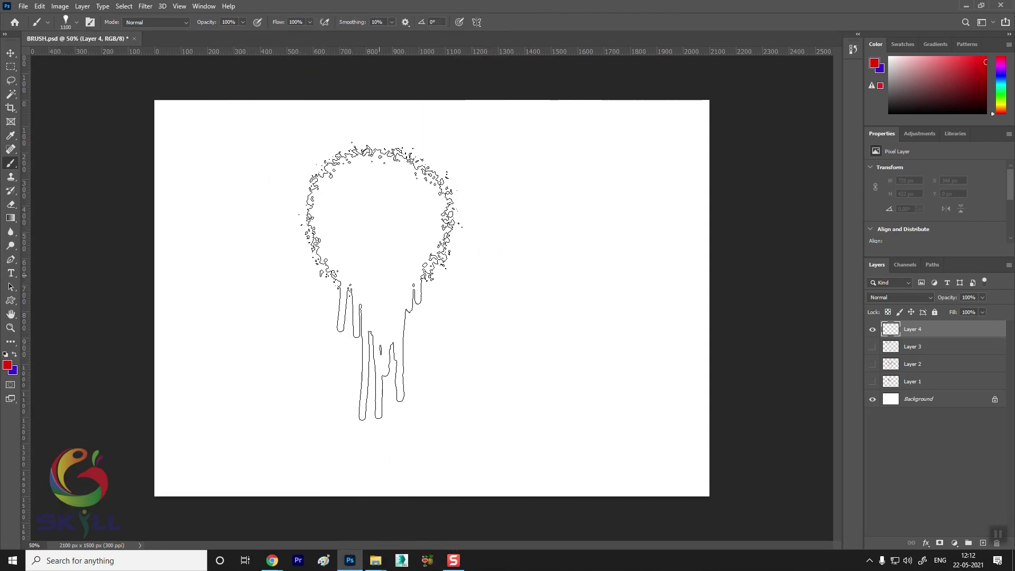
pyautogui.click(277, 274)
pyautogui.press('[')
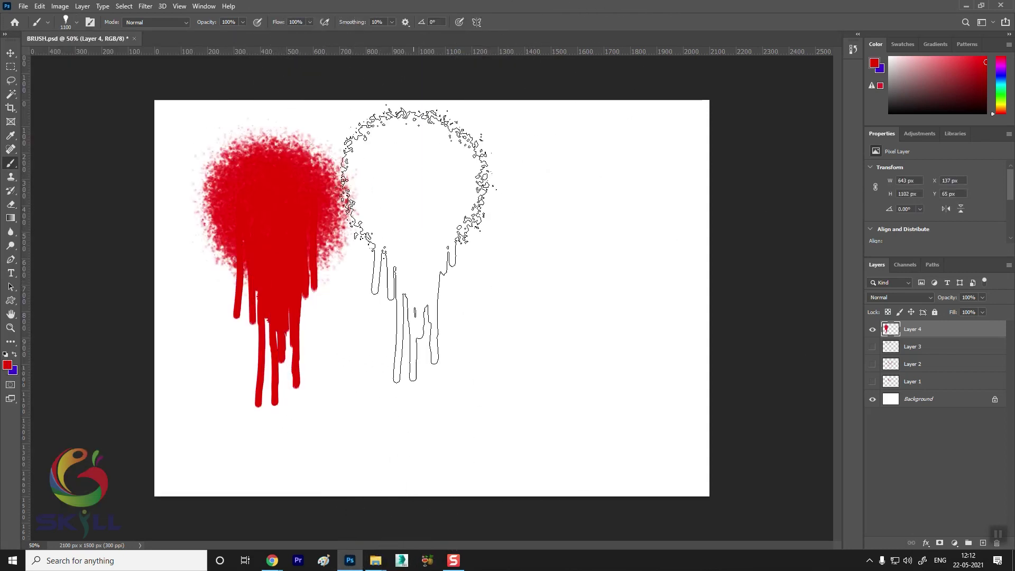
# Step: With Spray Paint 8 at about 1100 px, stamp a red spray dab right of the splash
pyautogui.click(76, 22)
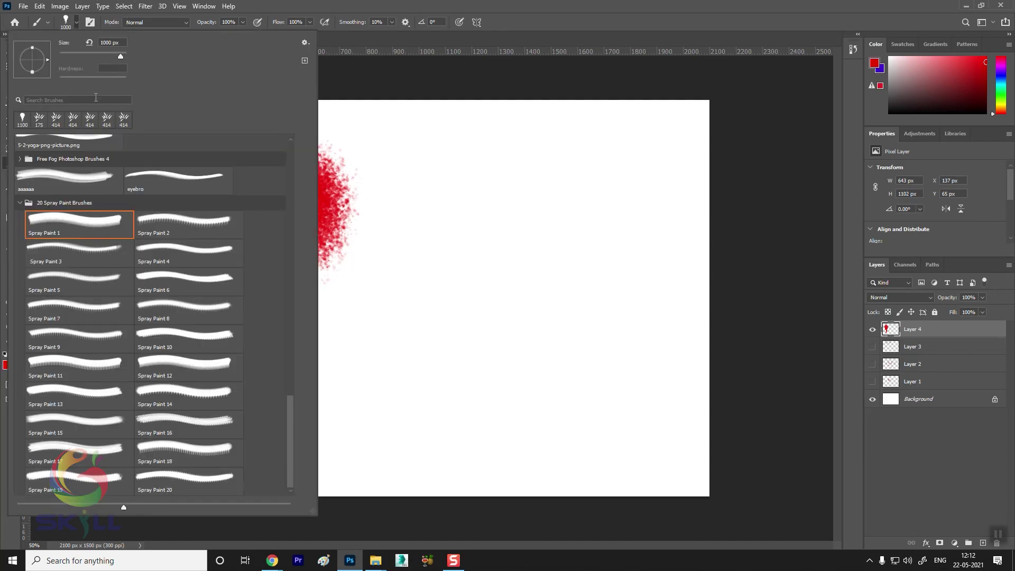
pyautogui.click(199, 299)
pyautogui.press('Return')
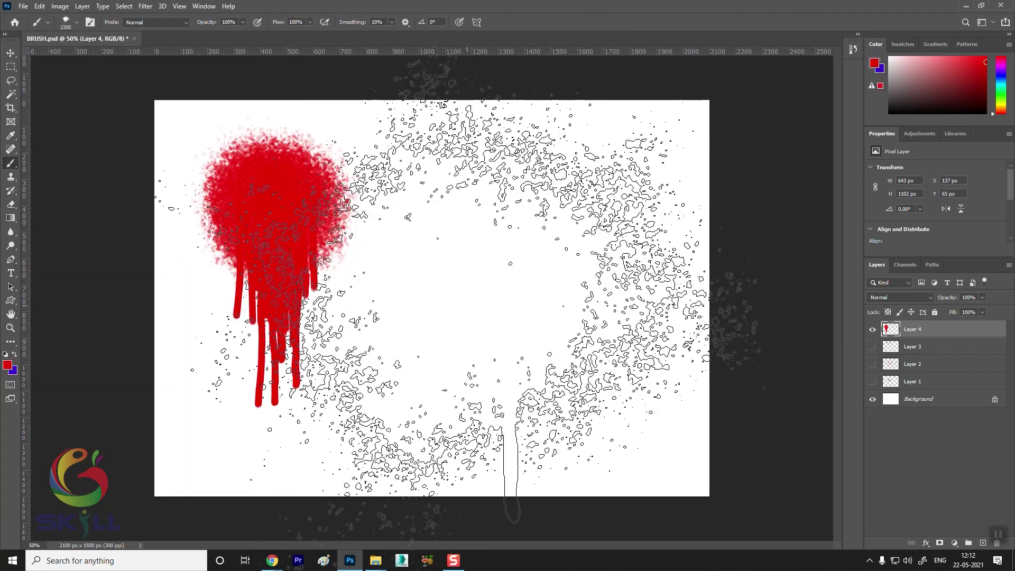
pyautogui.press('[')
pyautogui.press('[')
pyautogui.press('[')
pyautogui.click(520, 248)
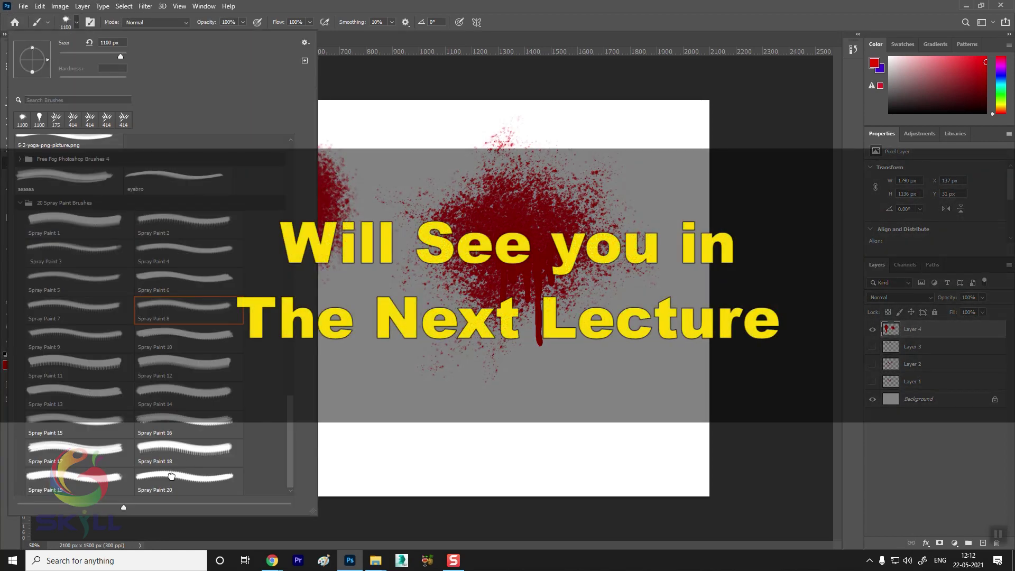
# Step: With Spray Paint 20 at about 900 px, paint red dripping spray across the lower middle and right
pyautogui.click(172, 477)
pyautogui.press('Return')
pyautogui.press('[')
pyautogui.press('[')
pyautogui.press('[')
pyautogui.moveTo(428, 389)
pyautogui.mouseDown()
pyautogui.moveTo(403, 396)
pyautogui.moveTo(550, 396)
pyautogui.moveTo(577, 322)
pyautogui.mouseUp()
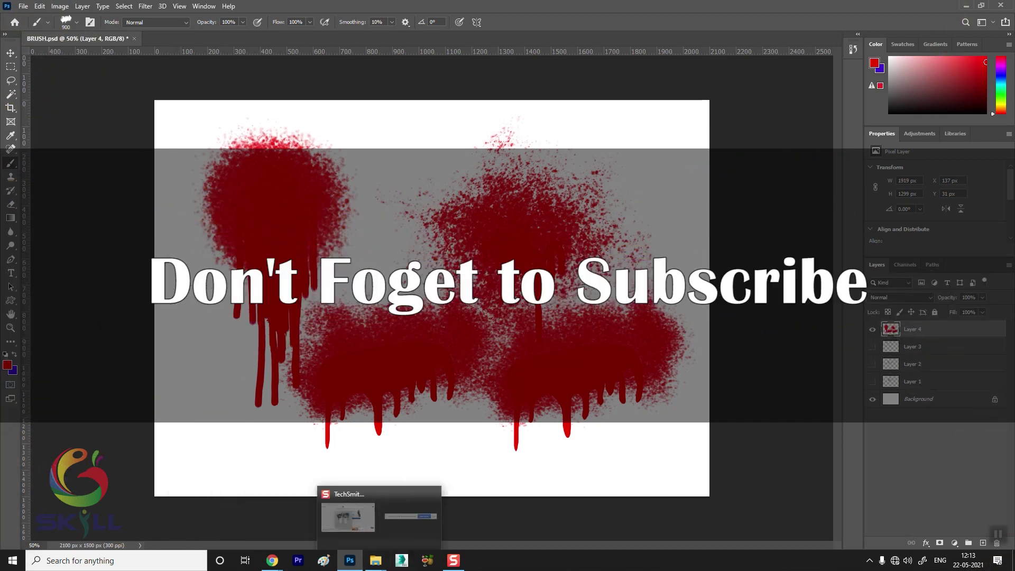
pyautogui.click(350, 560)
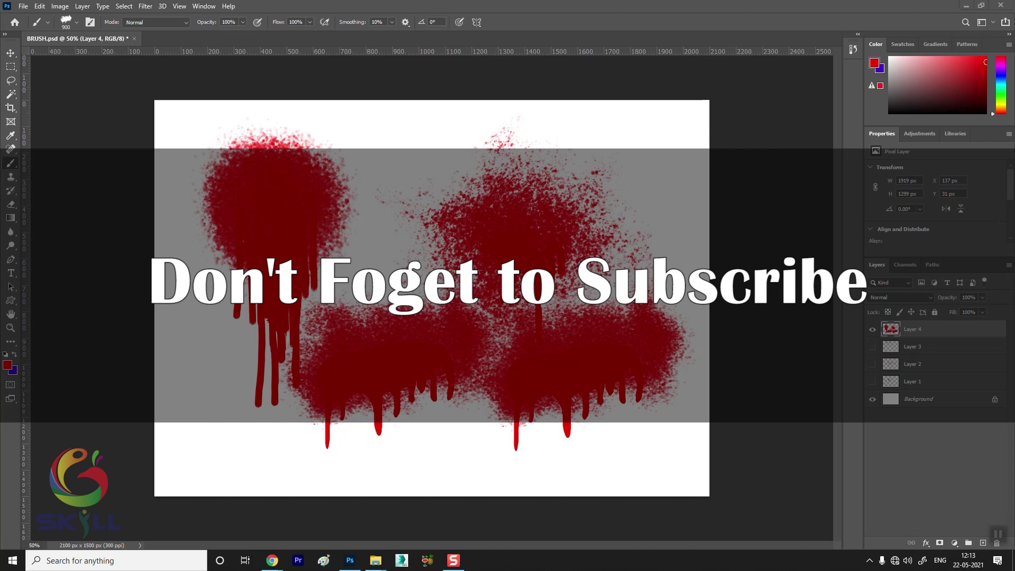